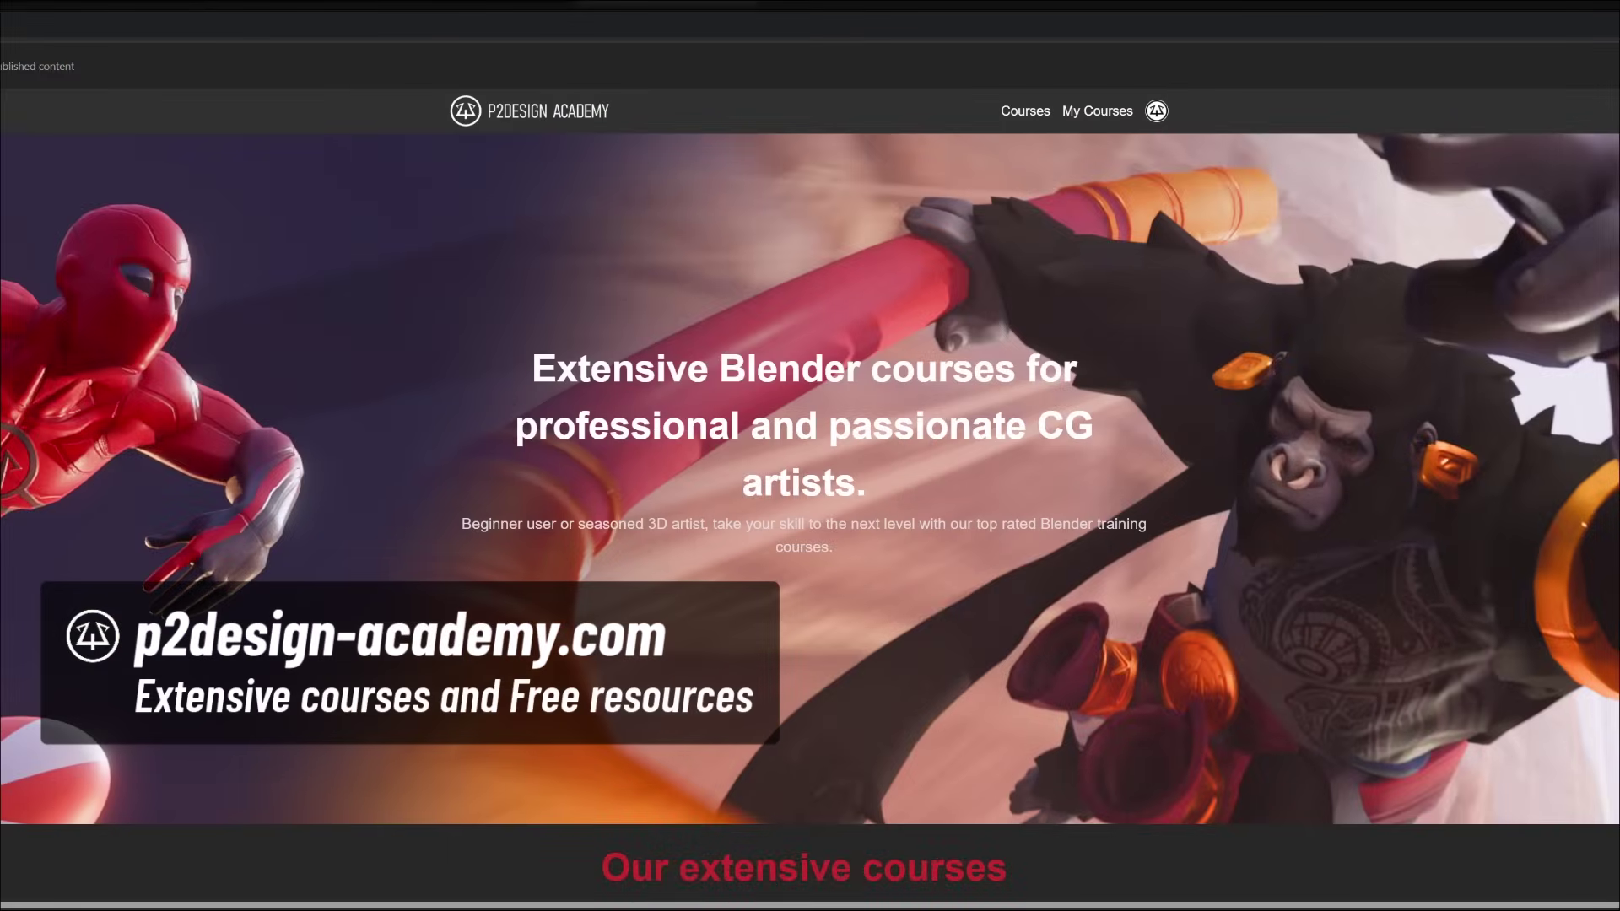
Step: Browse the P2Design Academy pages and open the Blender Rigs course from the course list
scroll(810, 472, down, 7)
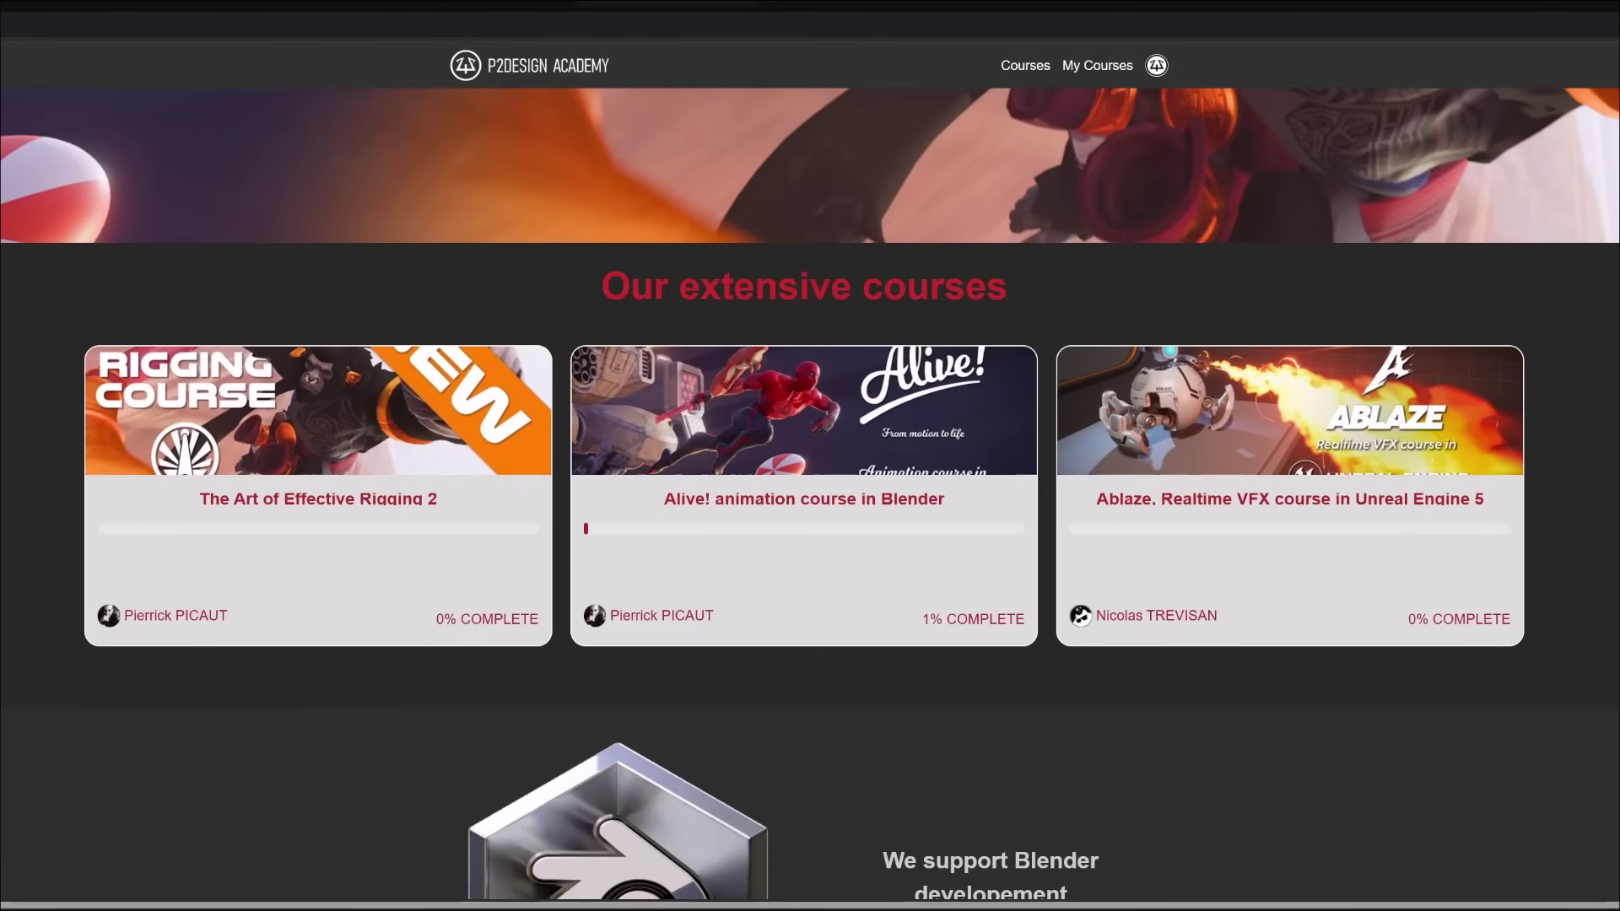
scroll(810, 472, down, 10)
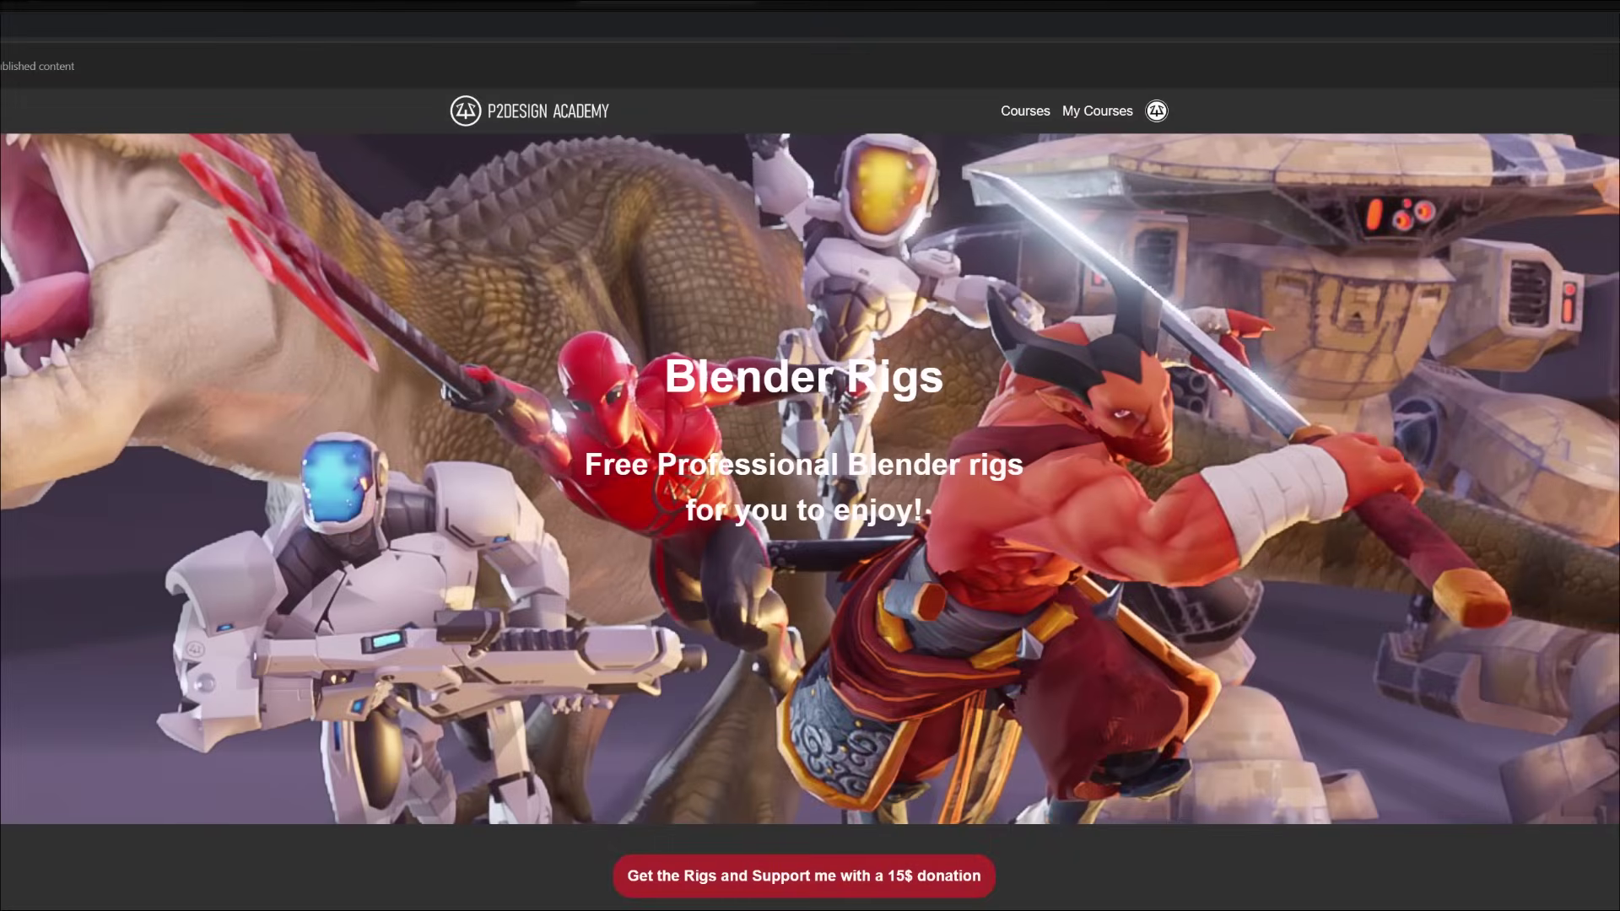
scroll(810, 473, down, 5)
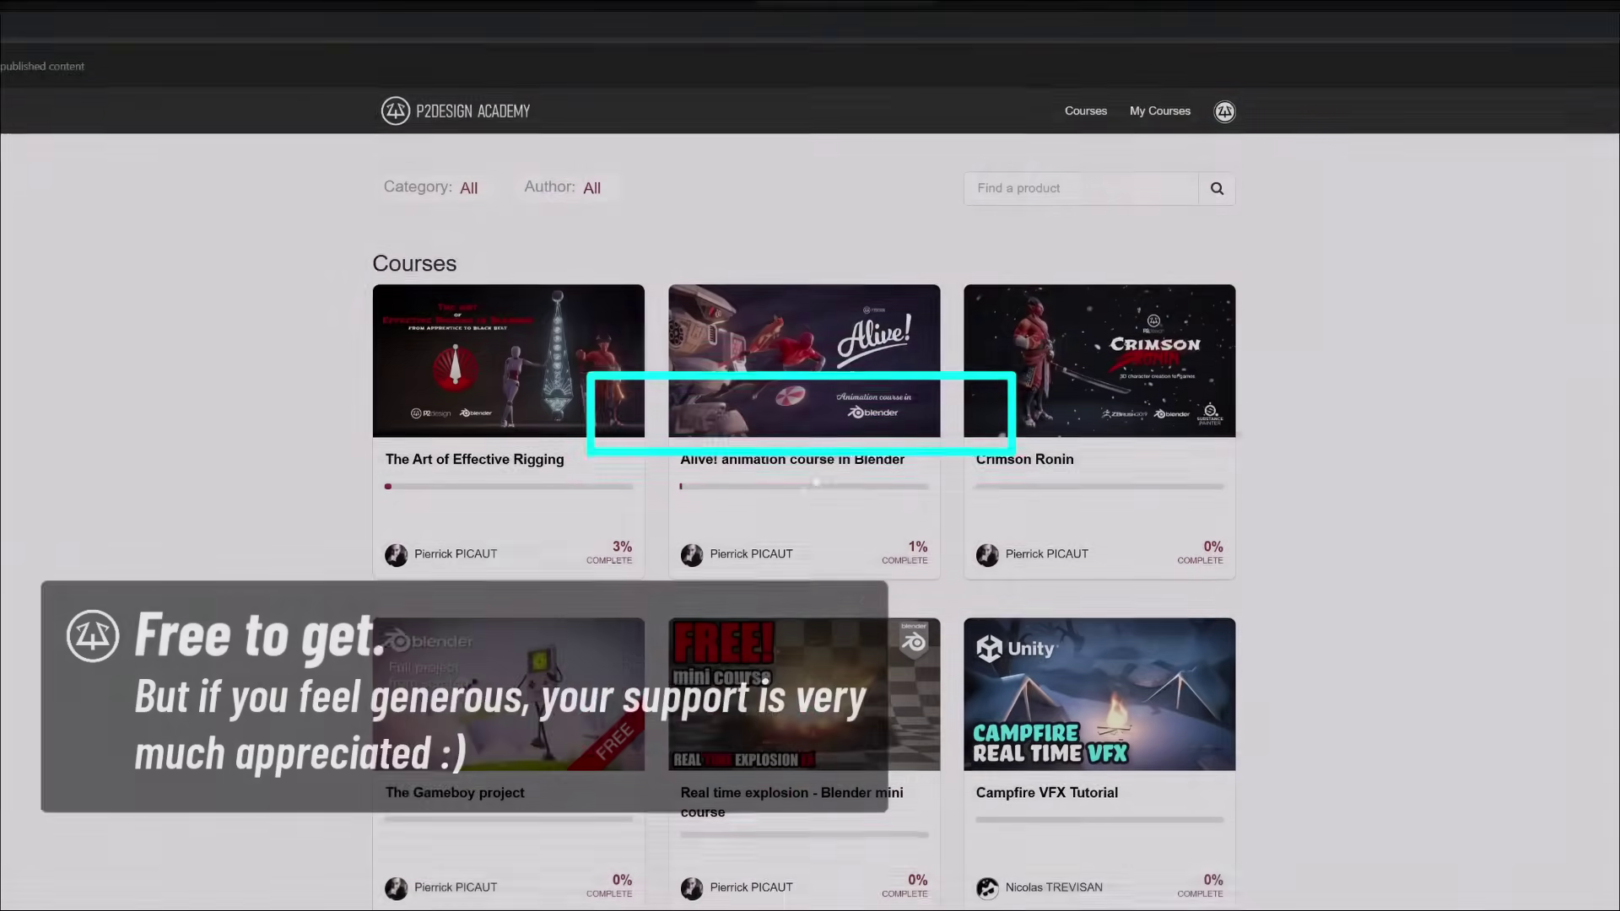
scroll(810, 472, down, 5)
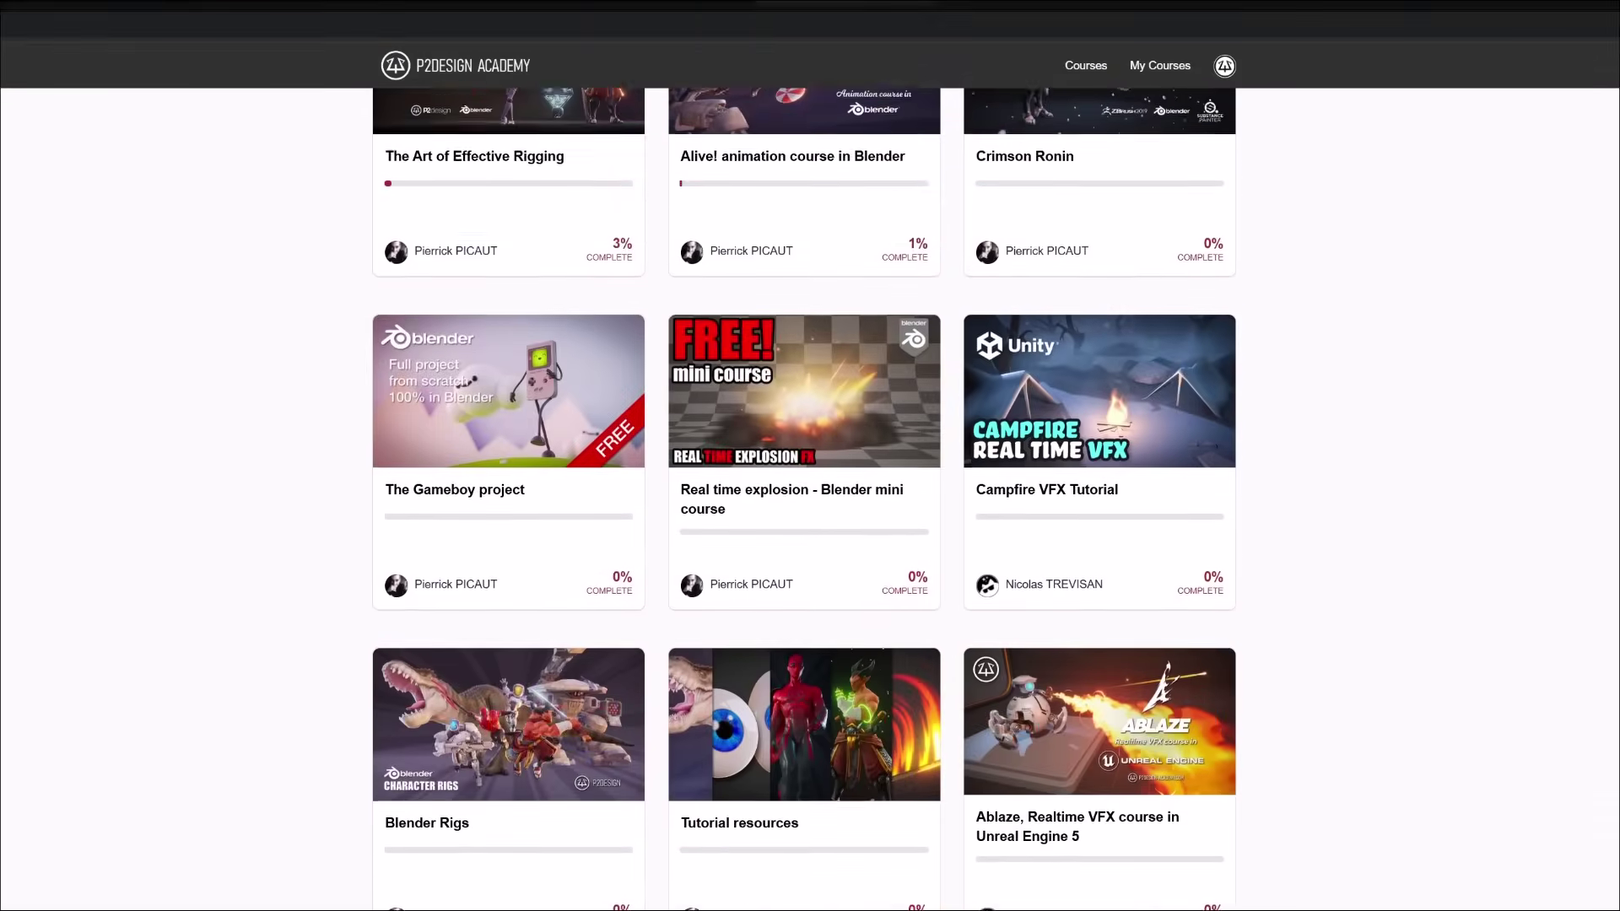
scroll(804, 498, down, 1)
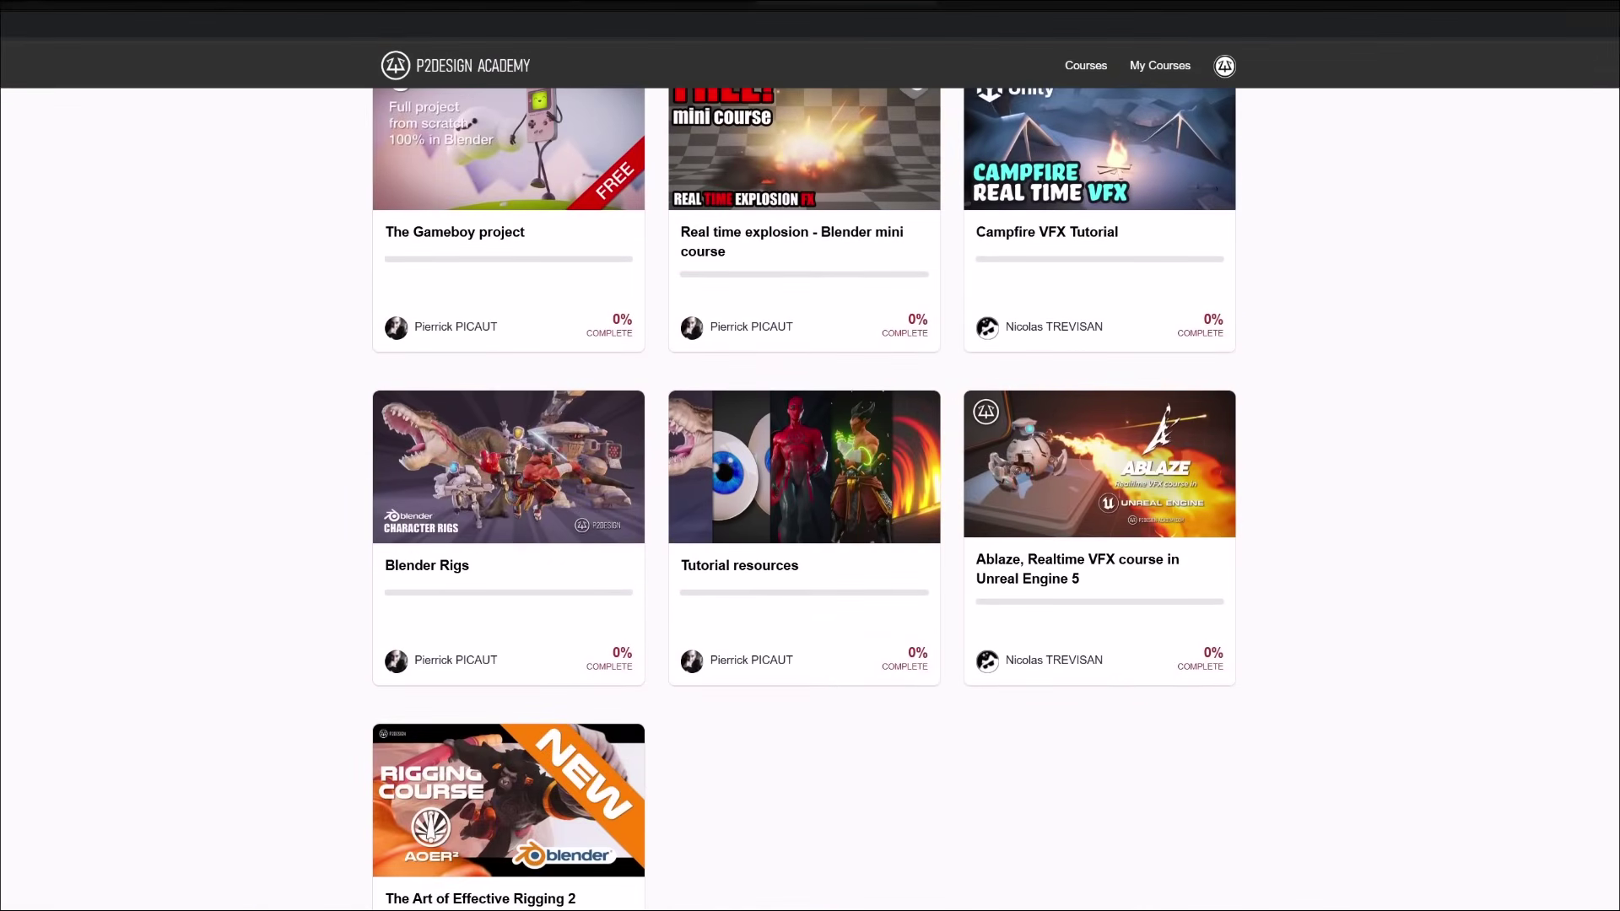
click(514, 505)
Step: Look through the free rig sections and open the rig download lesson under P2Mannequins
scroll(324, 497, down, 15)
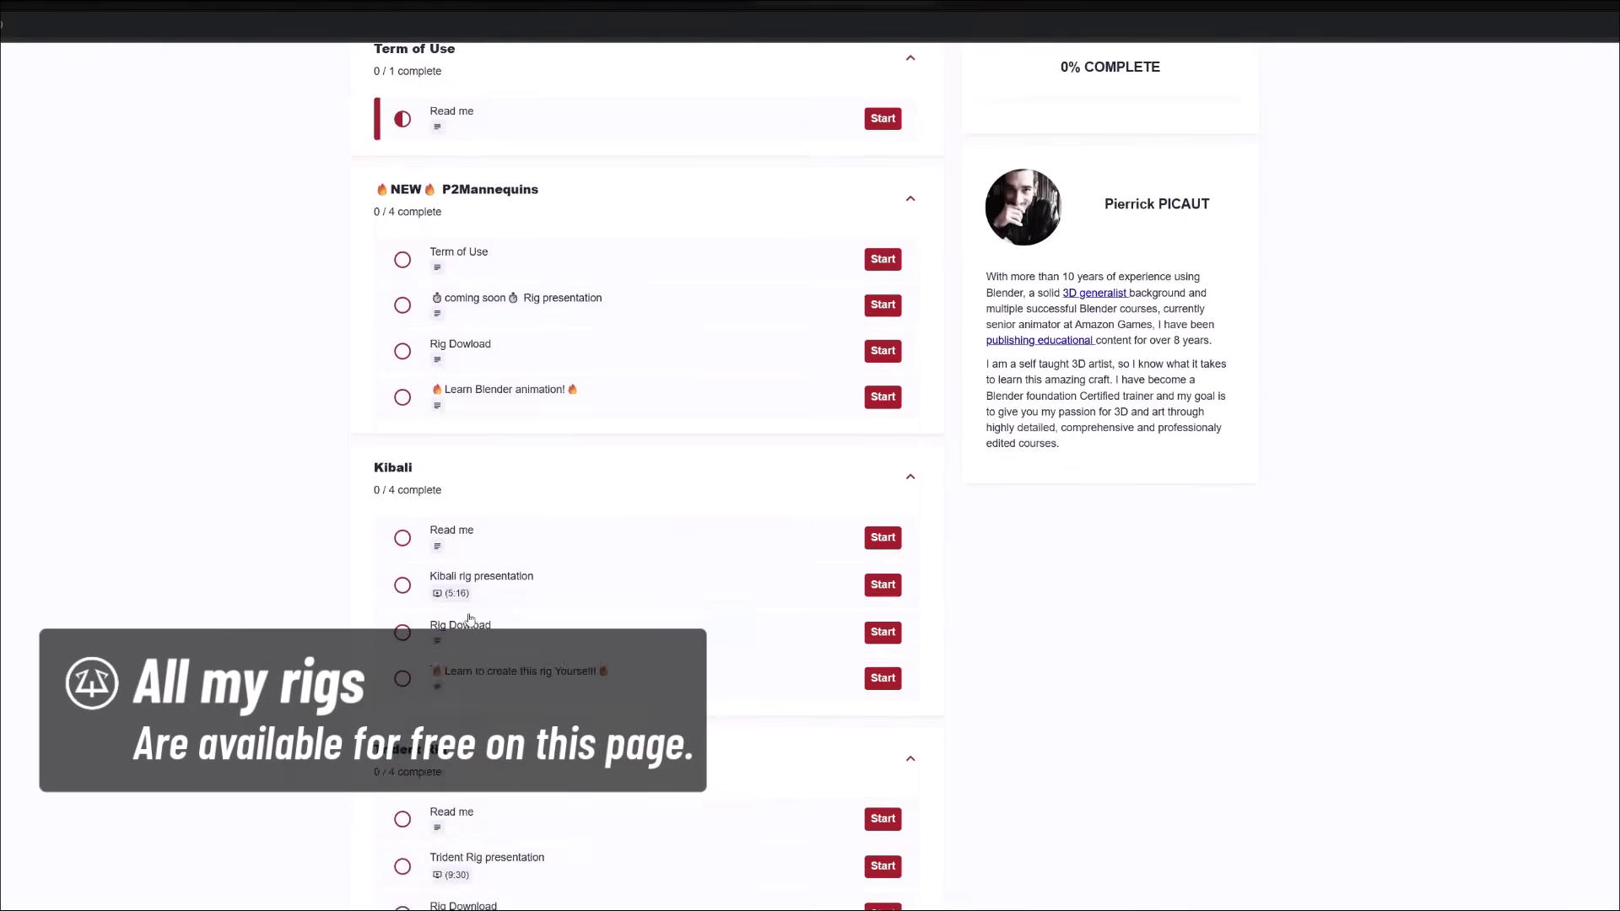
scroll(475, 621, down, 3)
scroll(480, 624, up, 20)
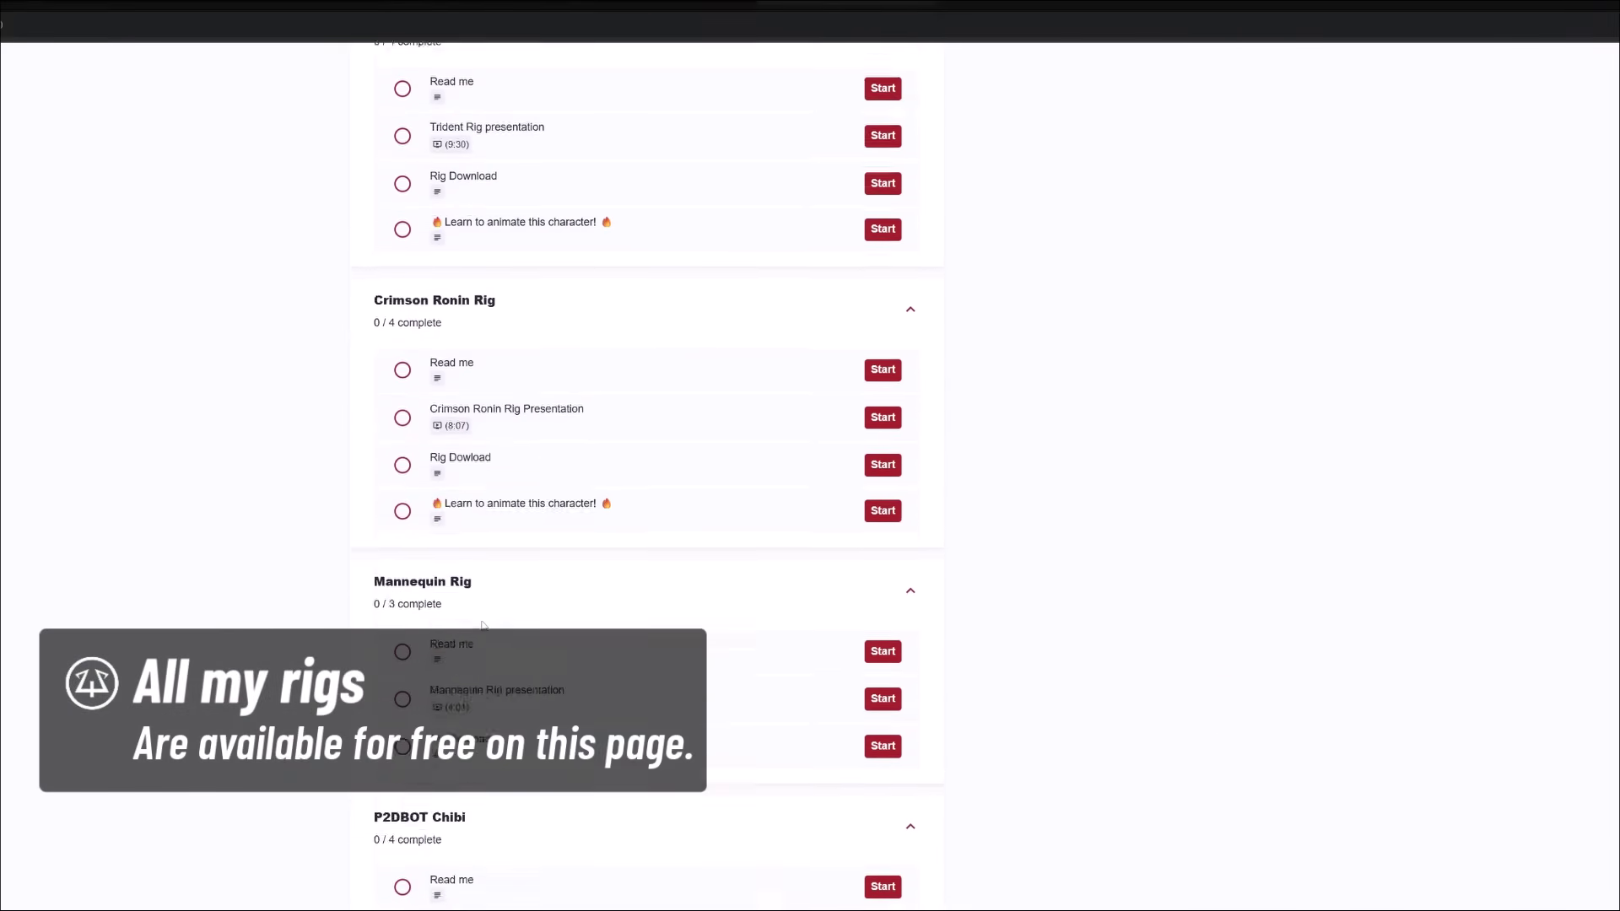
scroll(486, 630, up, 1)
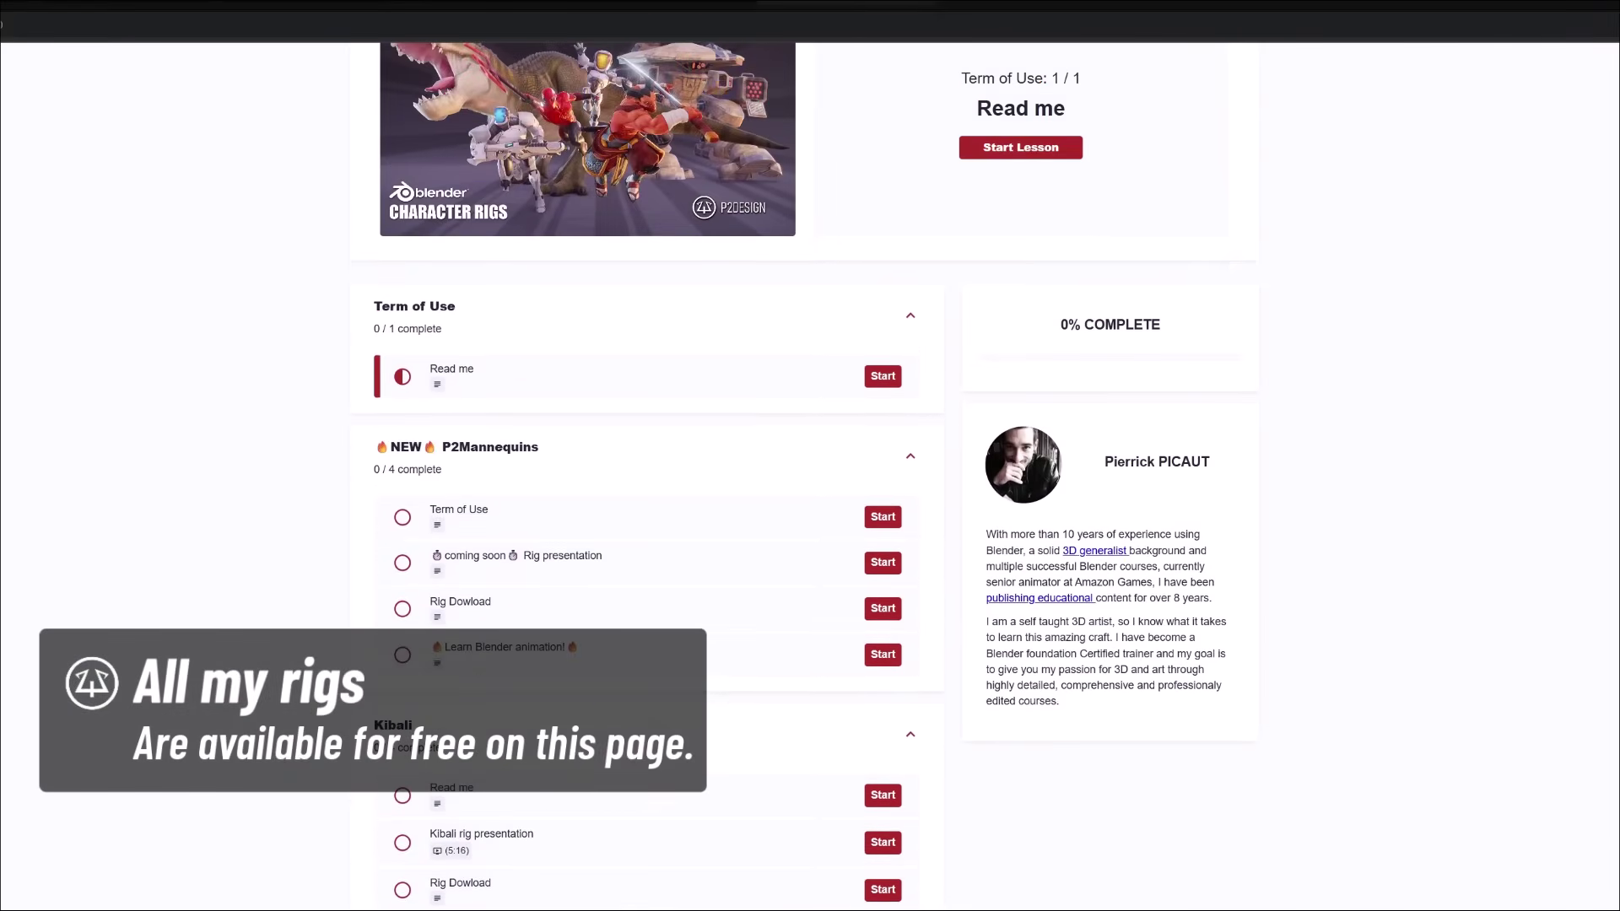
click(480, 605)
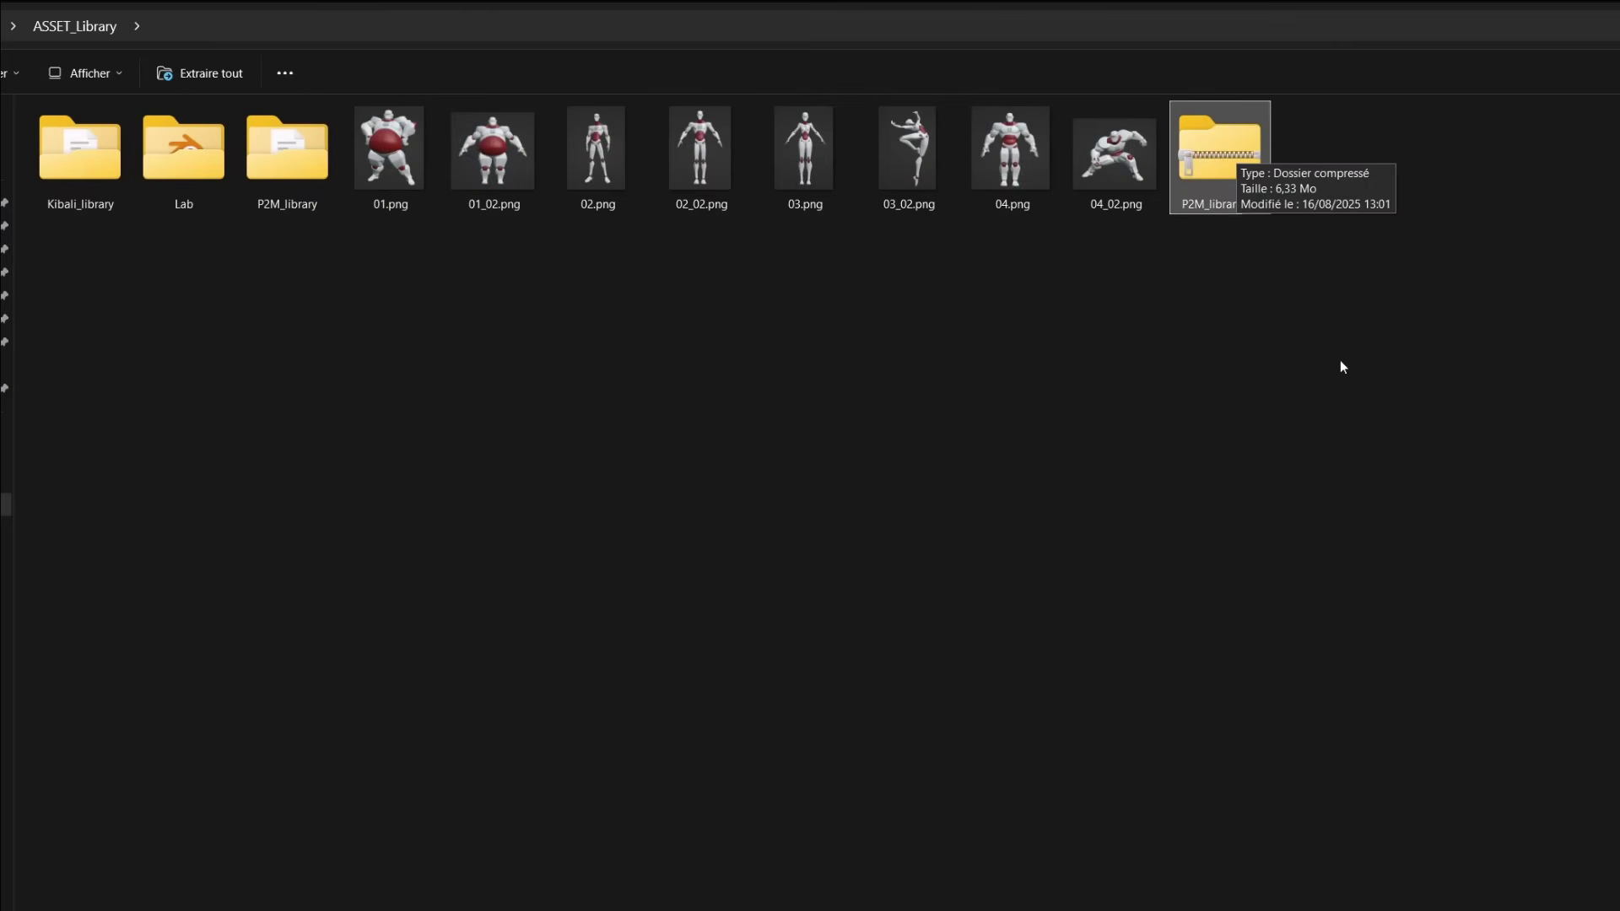
Step: Open the P2M_library folder and examine its character blend files, rig UI scripts and blender_assets.cats.txt
double_click(297, 175)
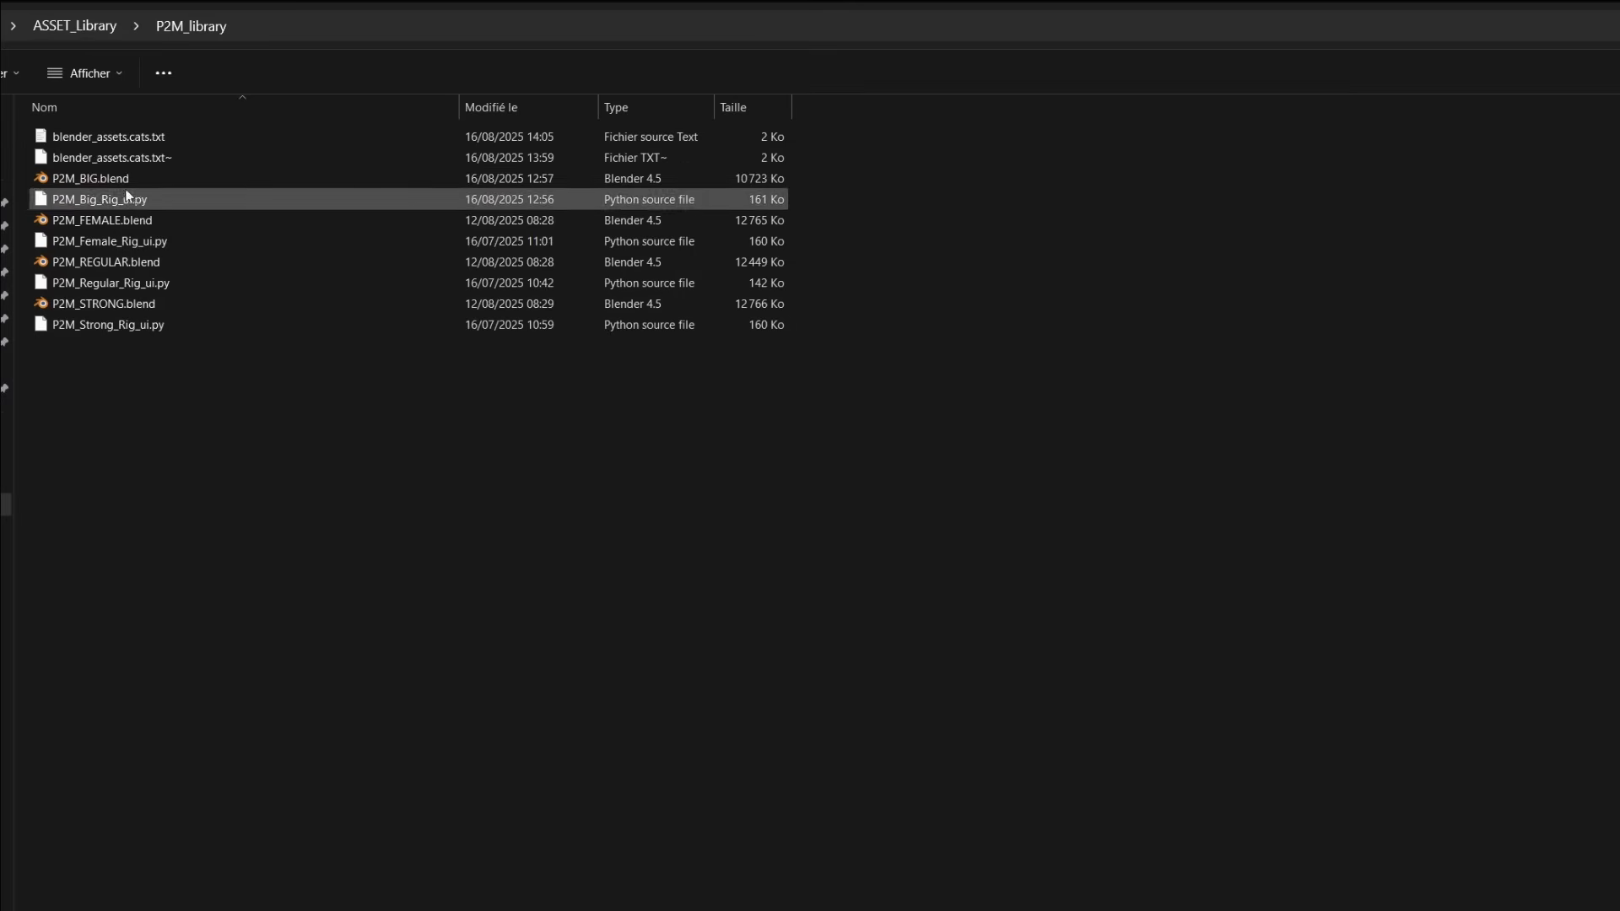
double_click(127, 262)
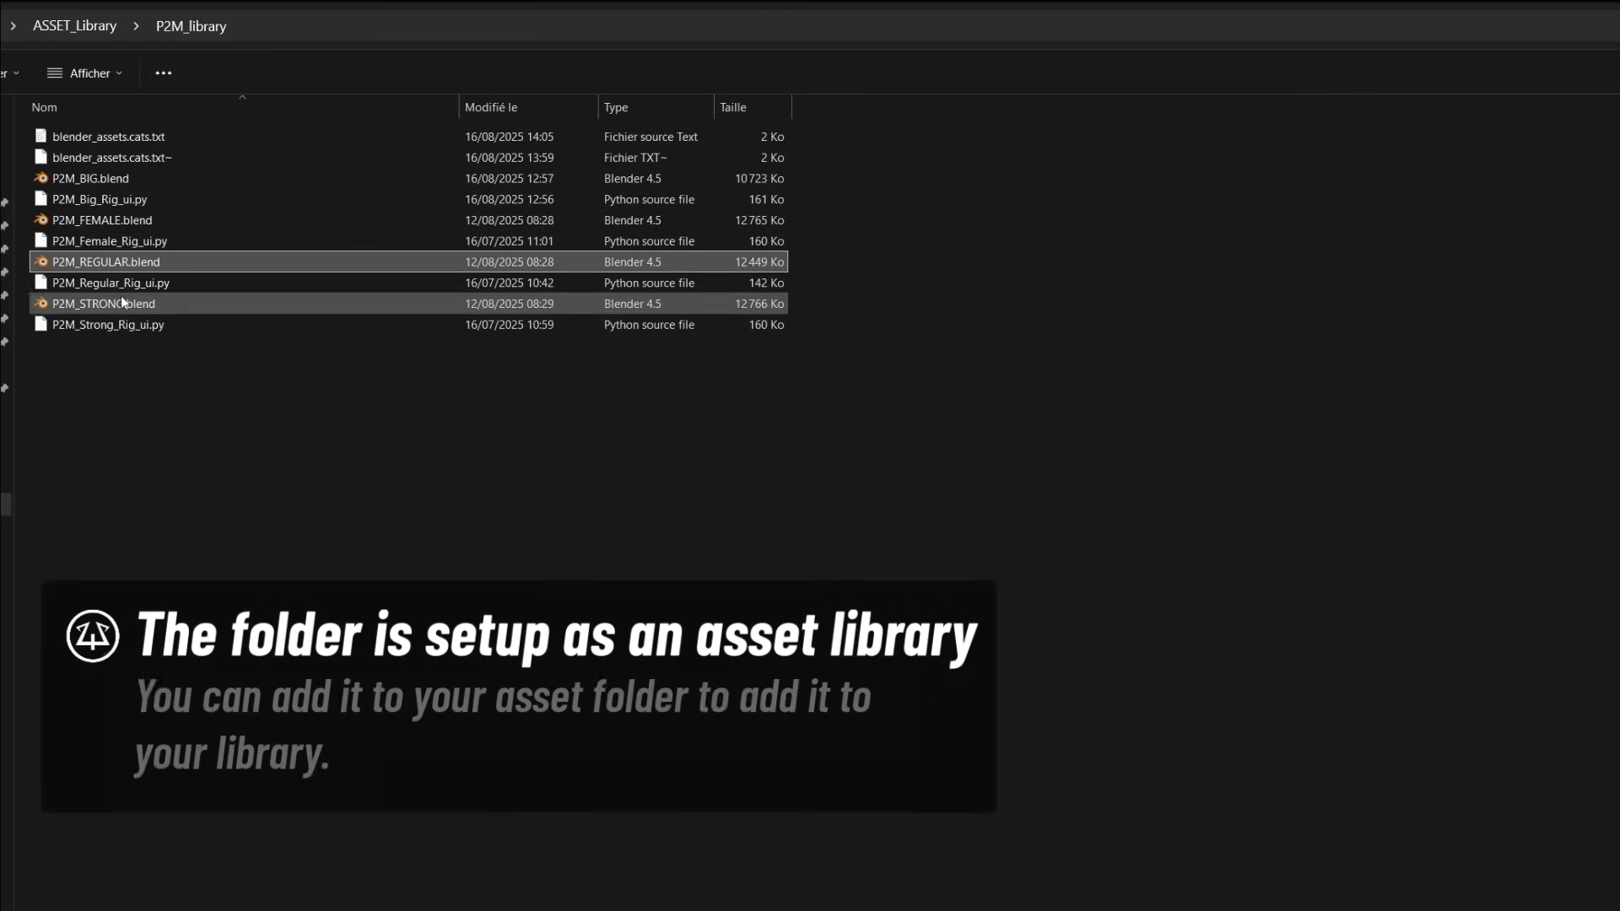
click(120, 282)
click(120, 248)
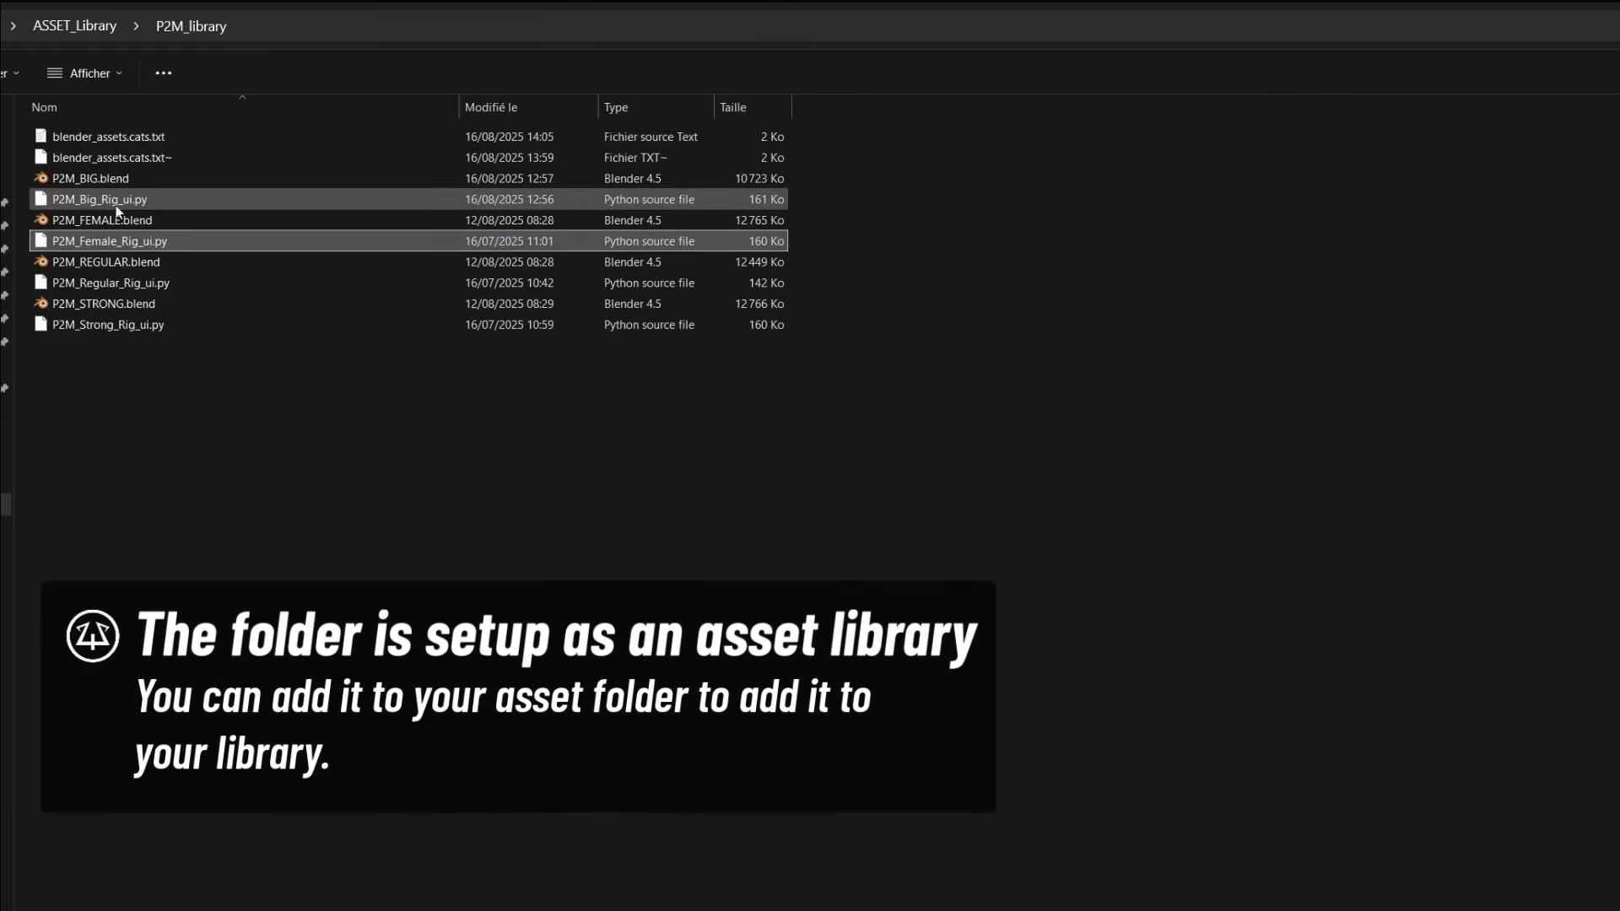
click(115, 208)
click(135, 136)
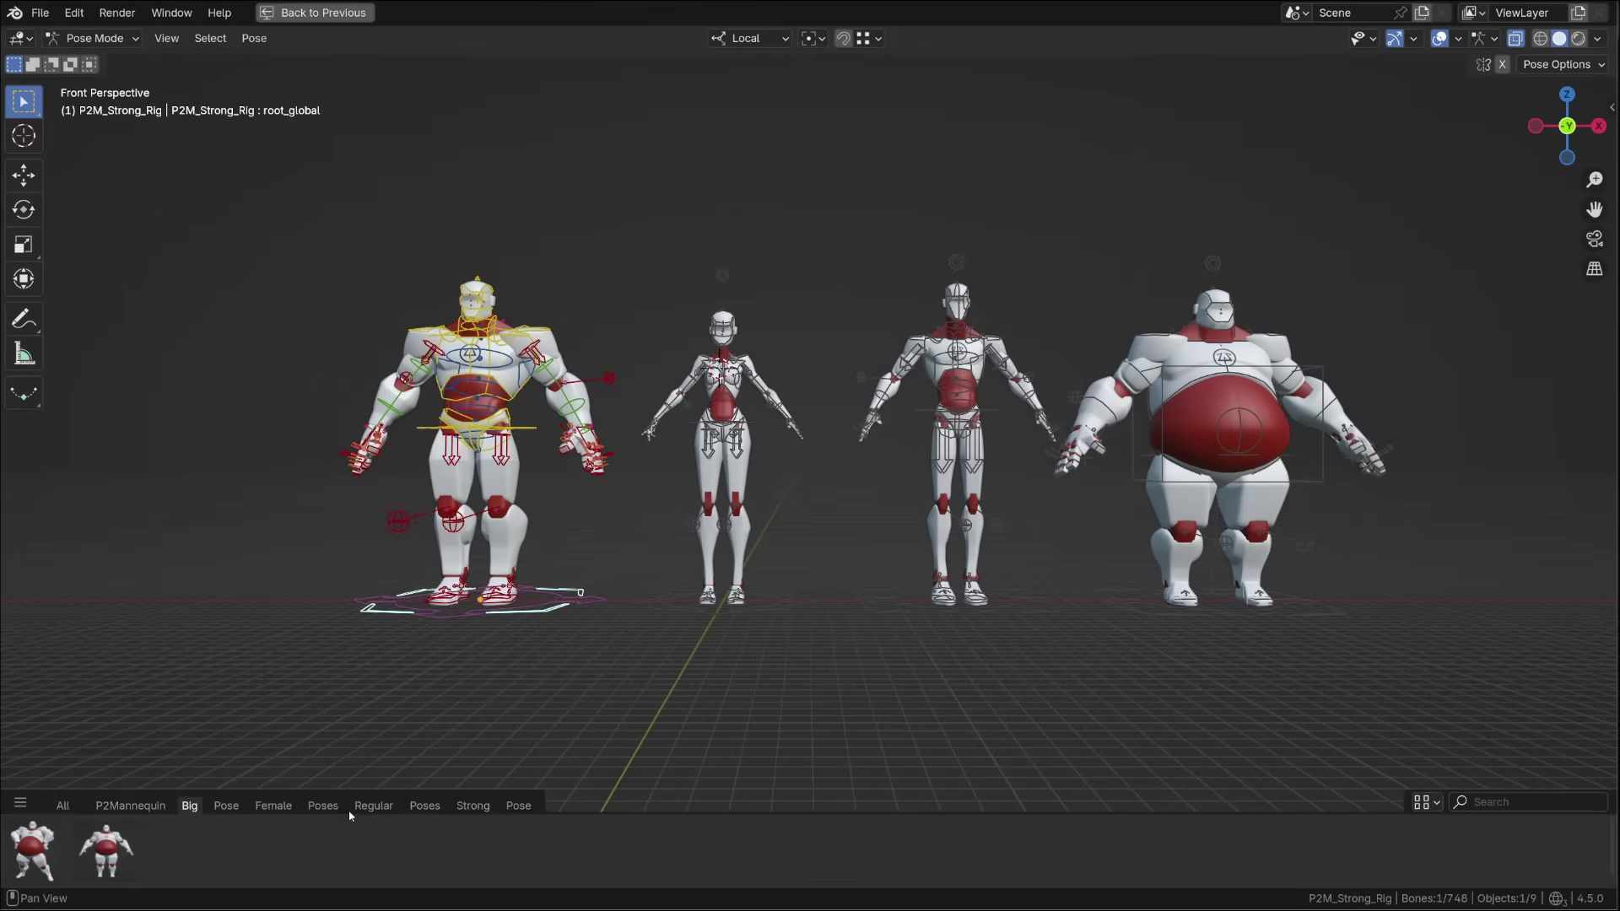
Step: Apply the crouching pose from the Strong catalog to the strong rig and the dancing pose from the Female catalog to the female rig
click(472, 805)
double_click(849, 852)
click(788, 609)
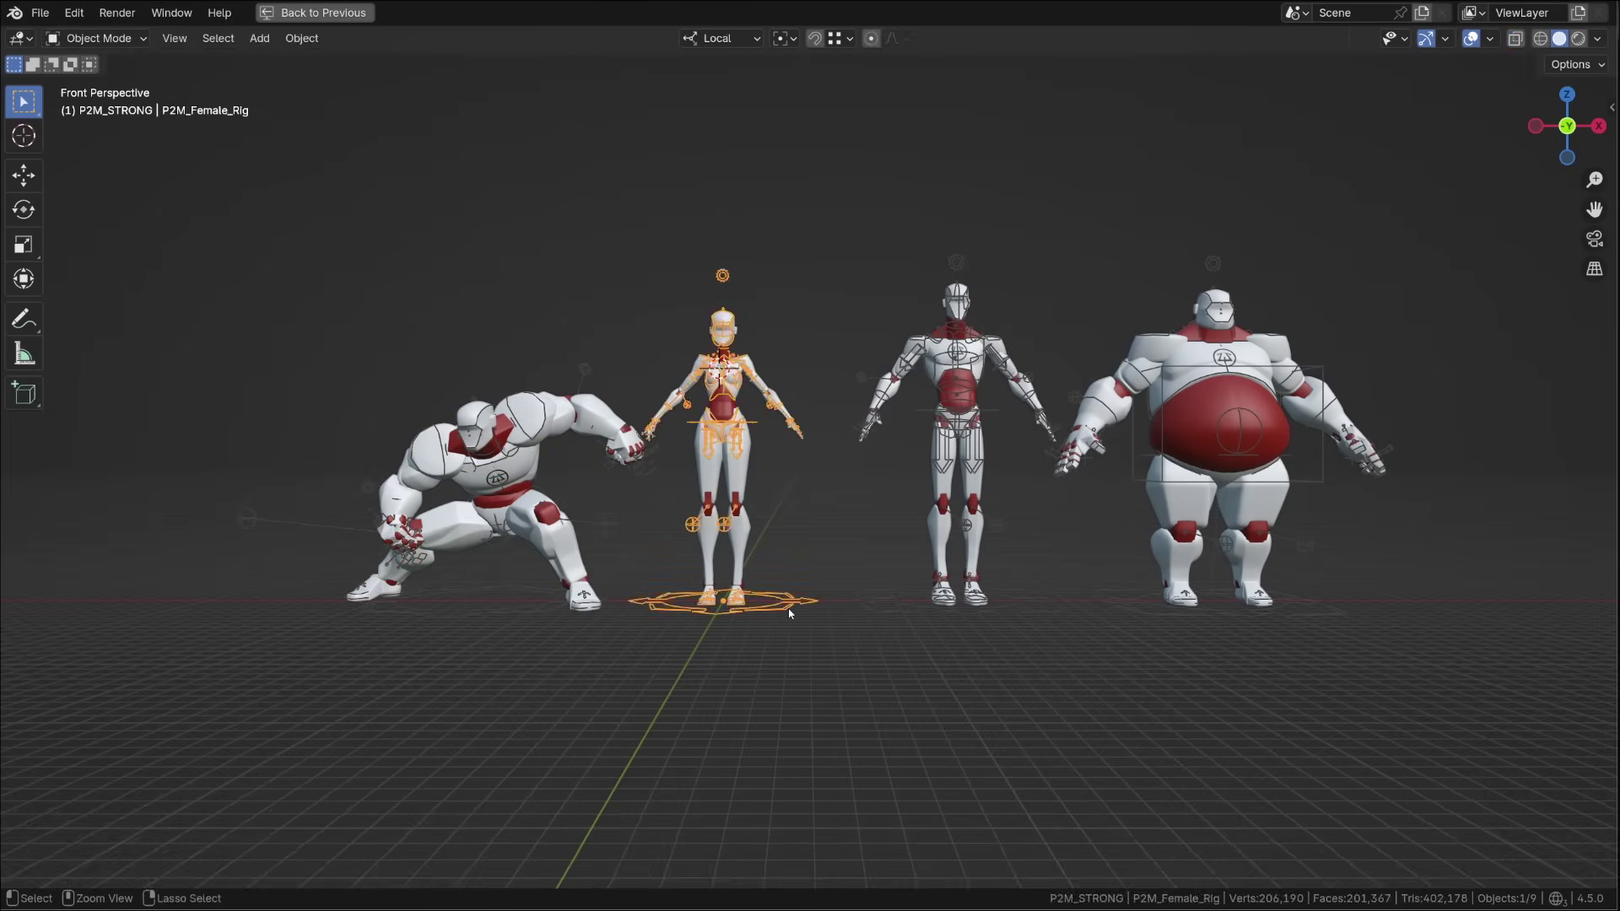
click(273, 805)
double_click(835, 849)
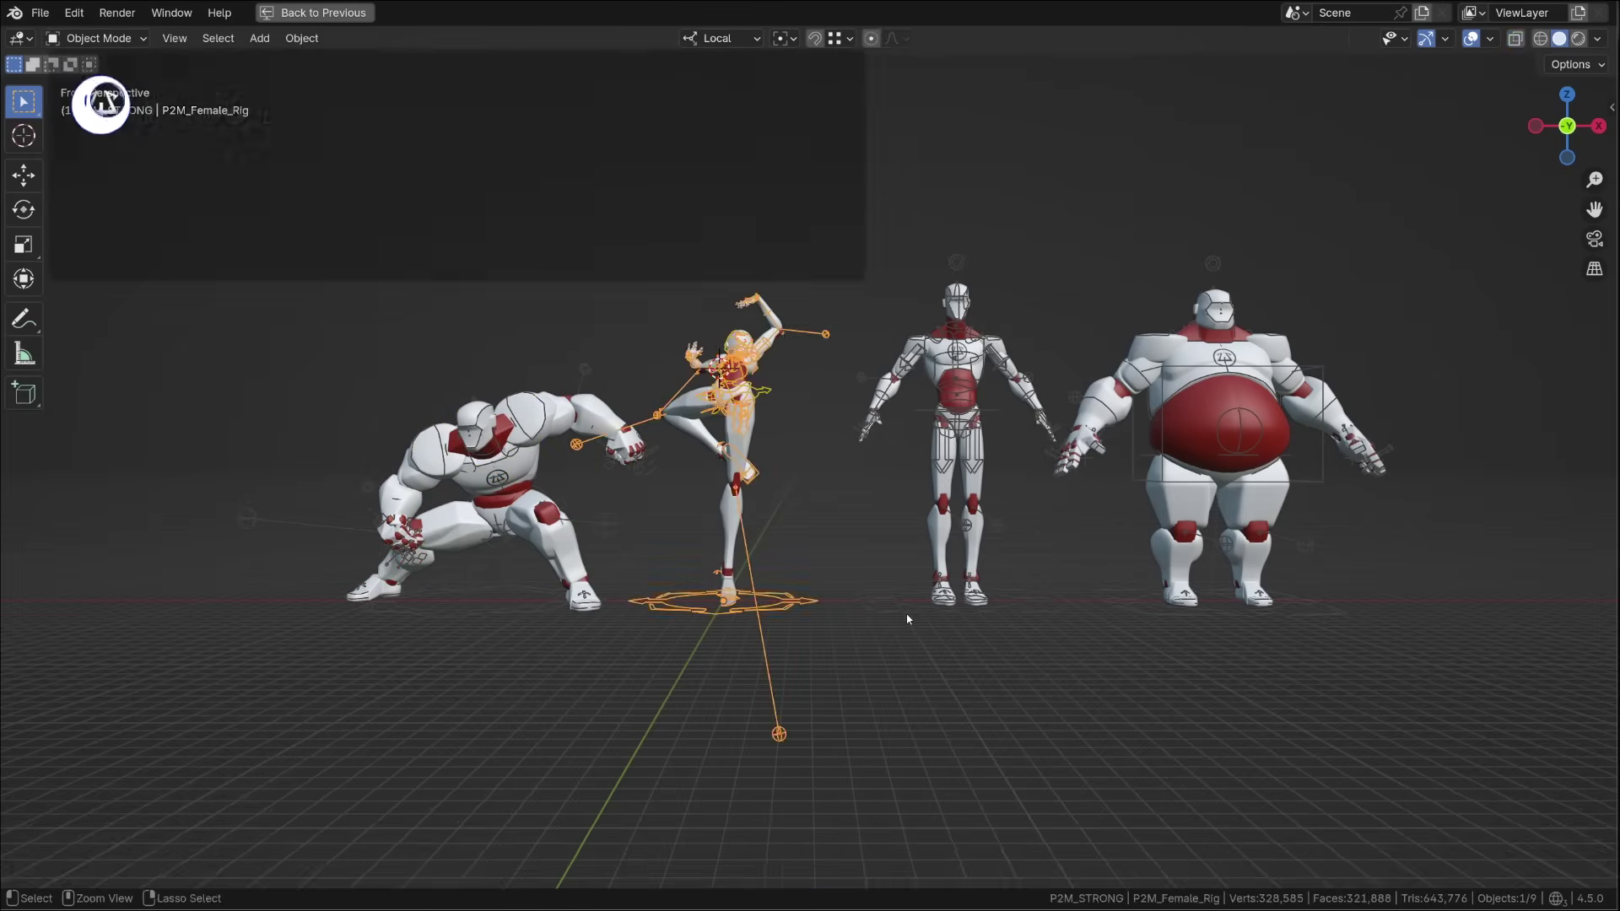
Step: Apply the relaxed standing pose from the Regular catalog to the regular rig and the first Big catalog pose to the big rig
click(373, 805)
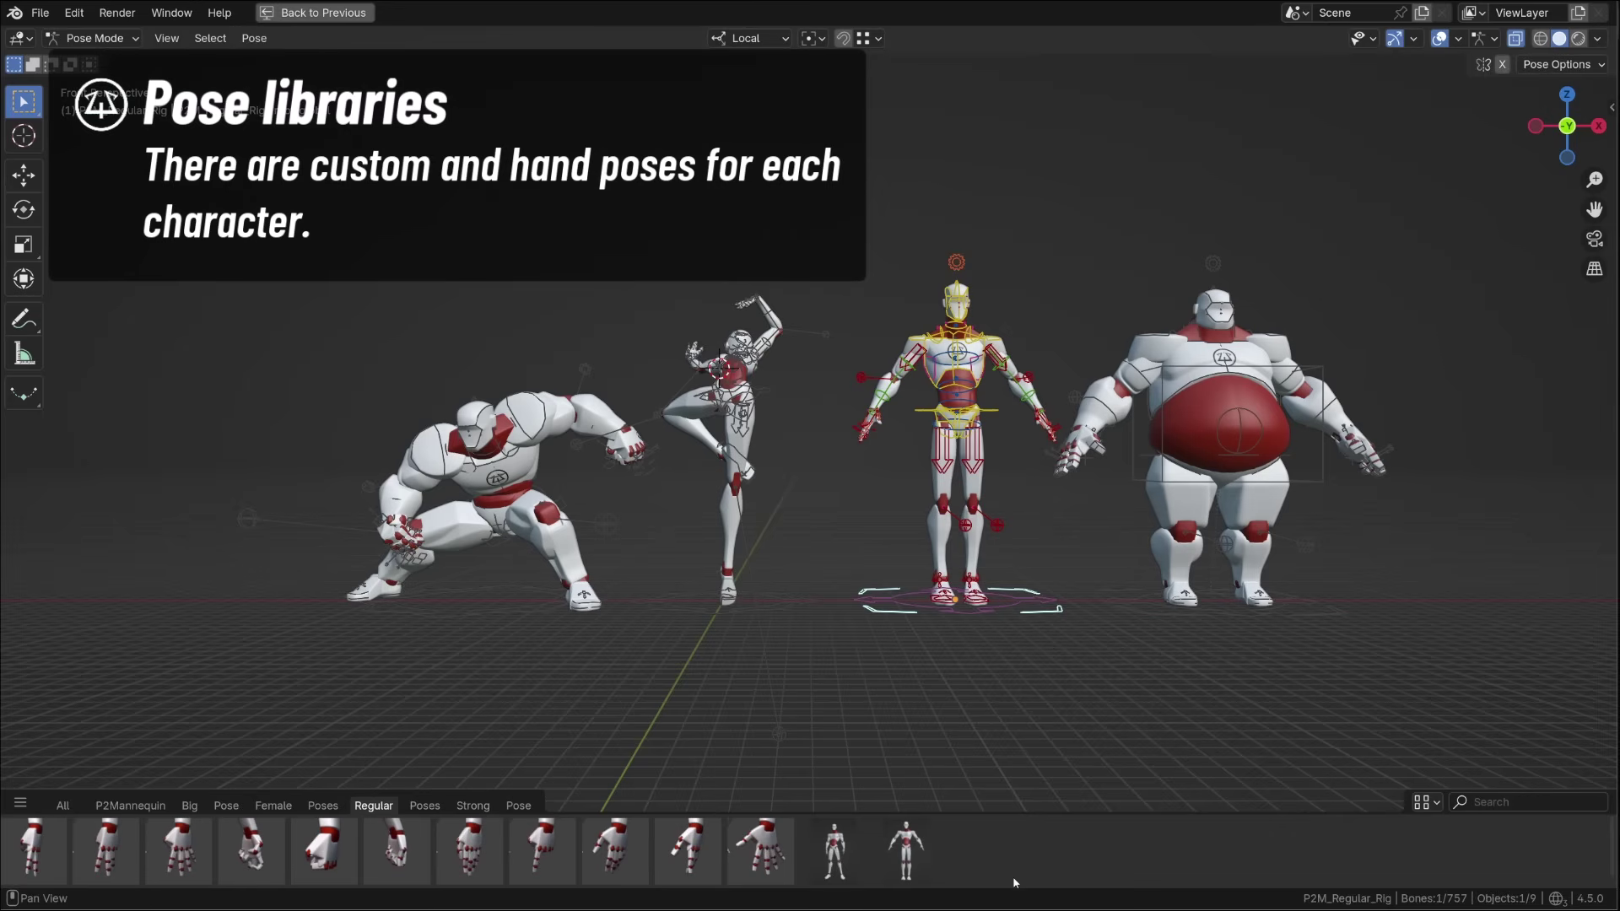
double_click(834, 851)
shift+middle_drag(1208, 642, 1017, 642)
click(1018, 641)
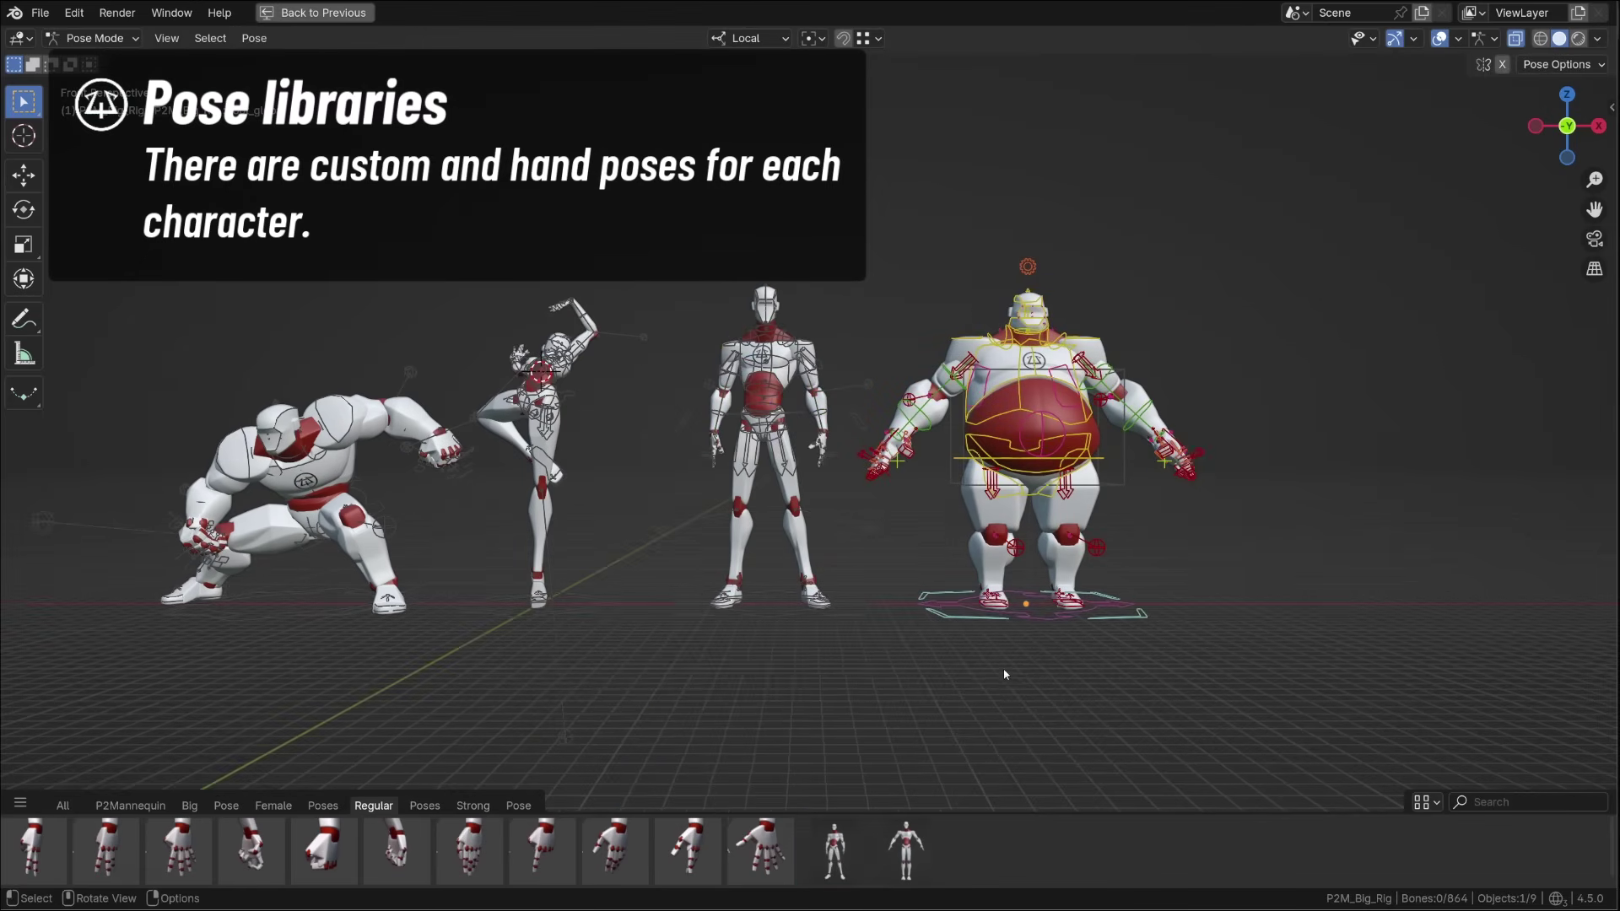
click(189, 805)
double_click(34, 850)
key(shift+alt+z)
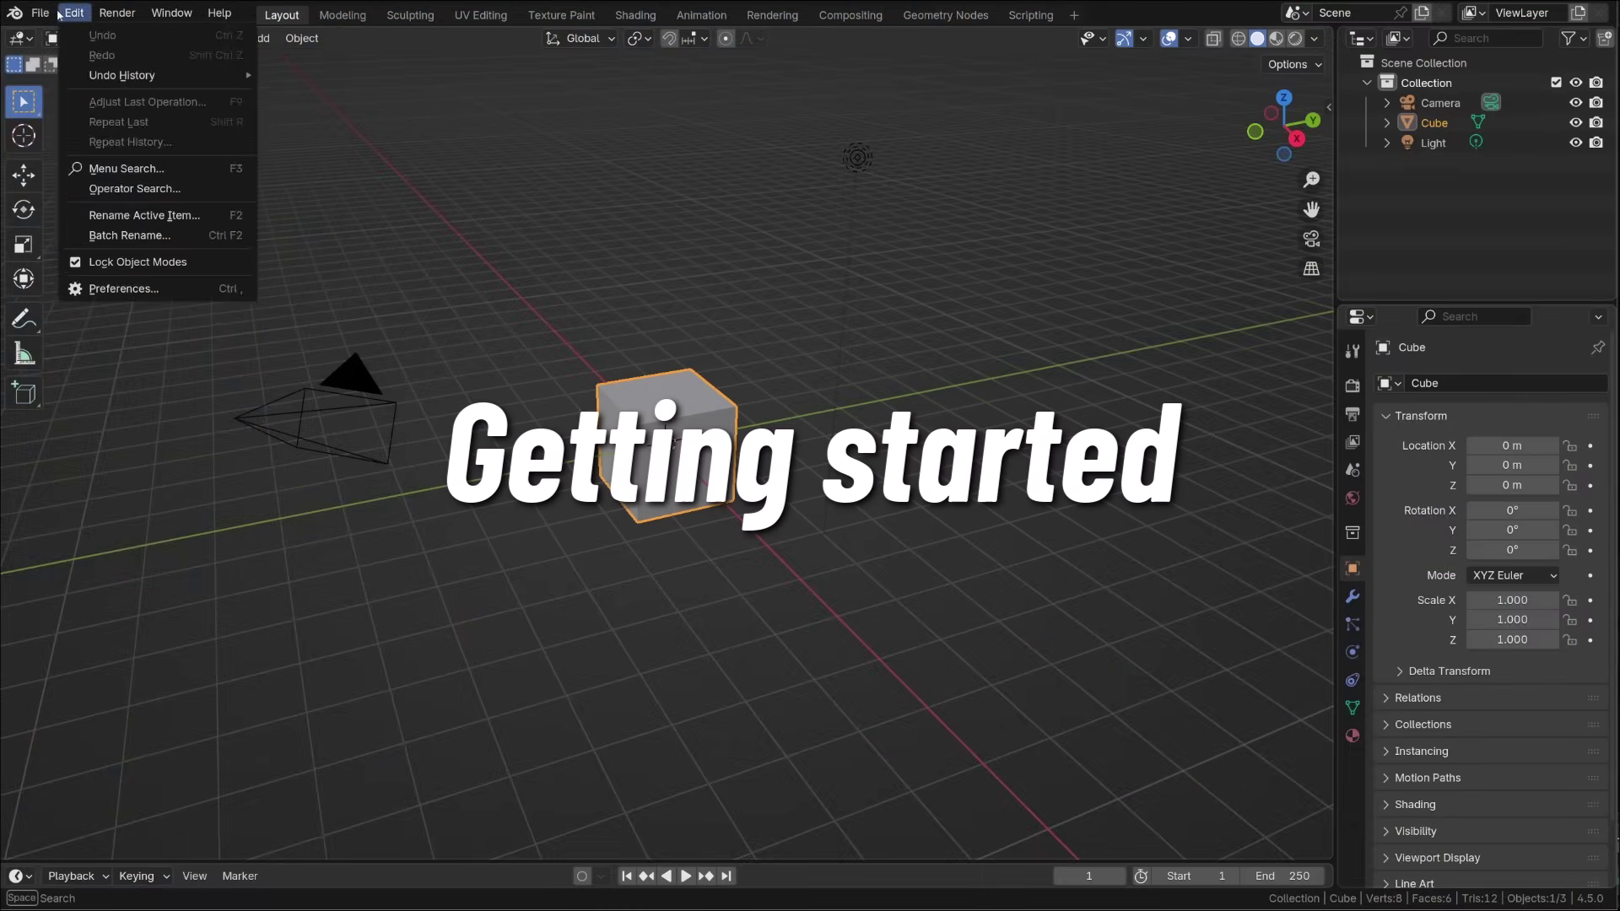
Step: Link the P2M_REGULAR collection from P2M_REGULAR.blend in the P2M_library folder into the default scene
mouse_move(44, 14)
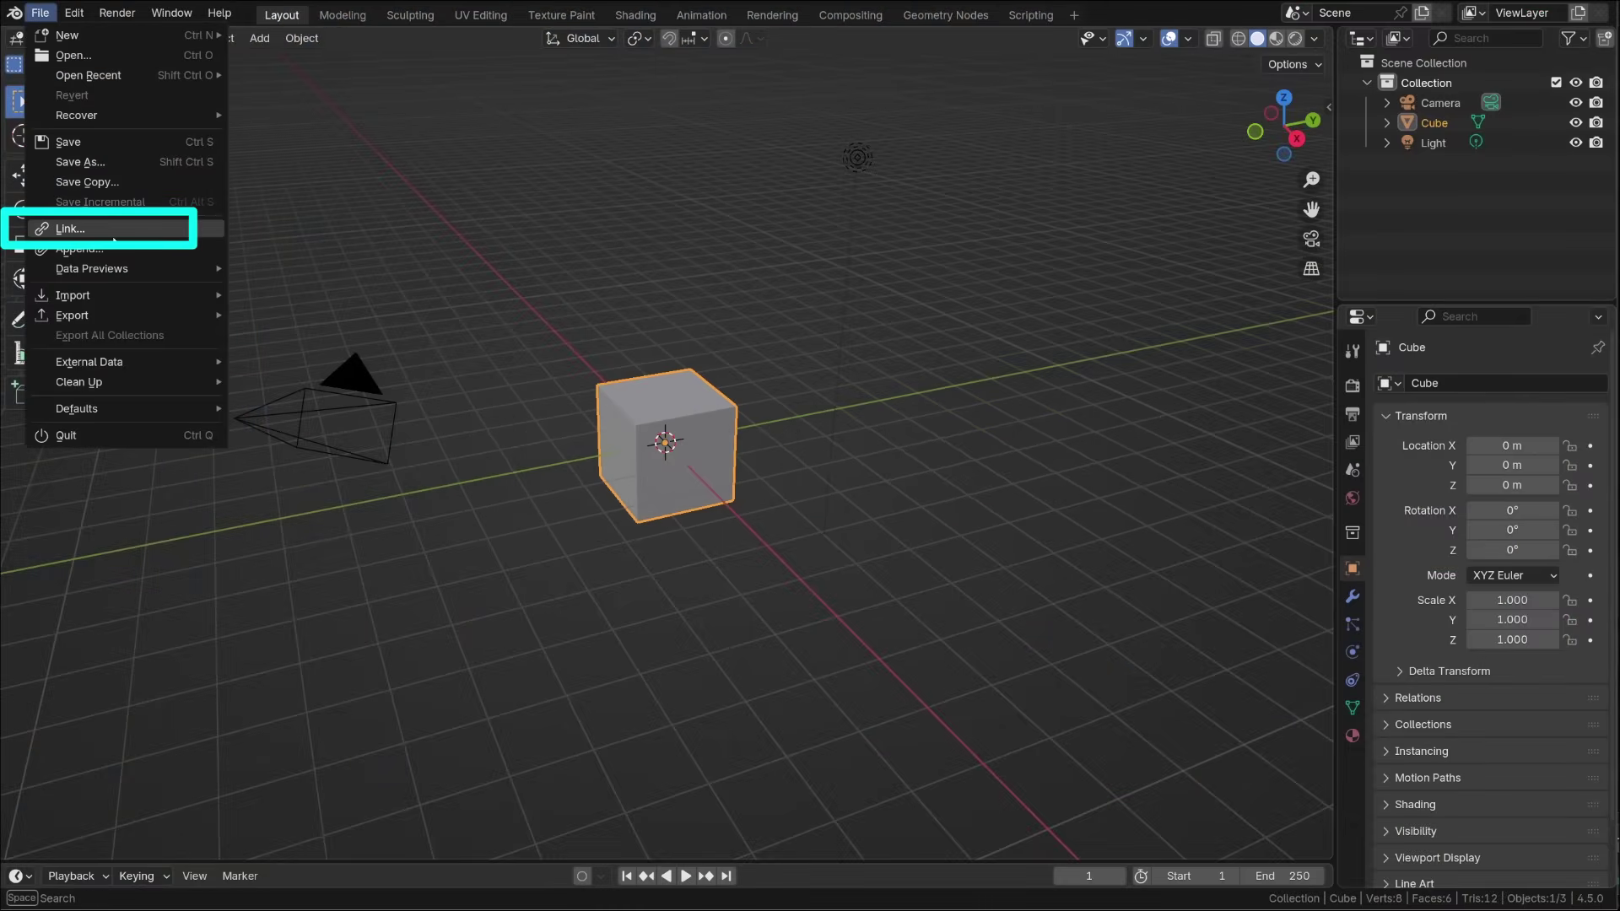
click(113, 237)
click(367, 623)
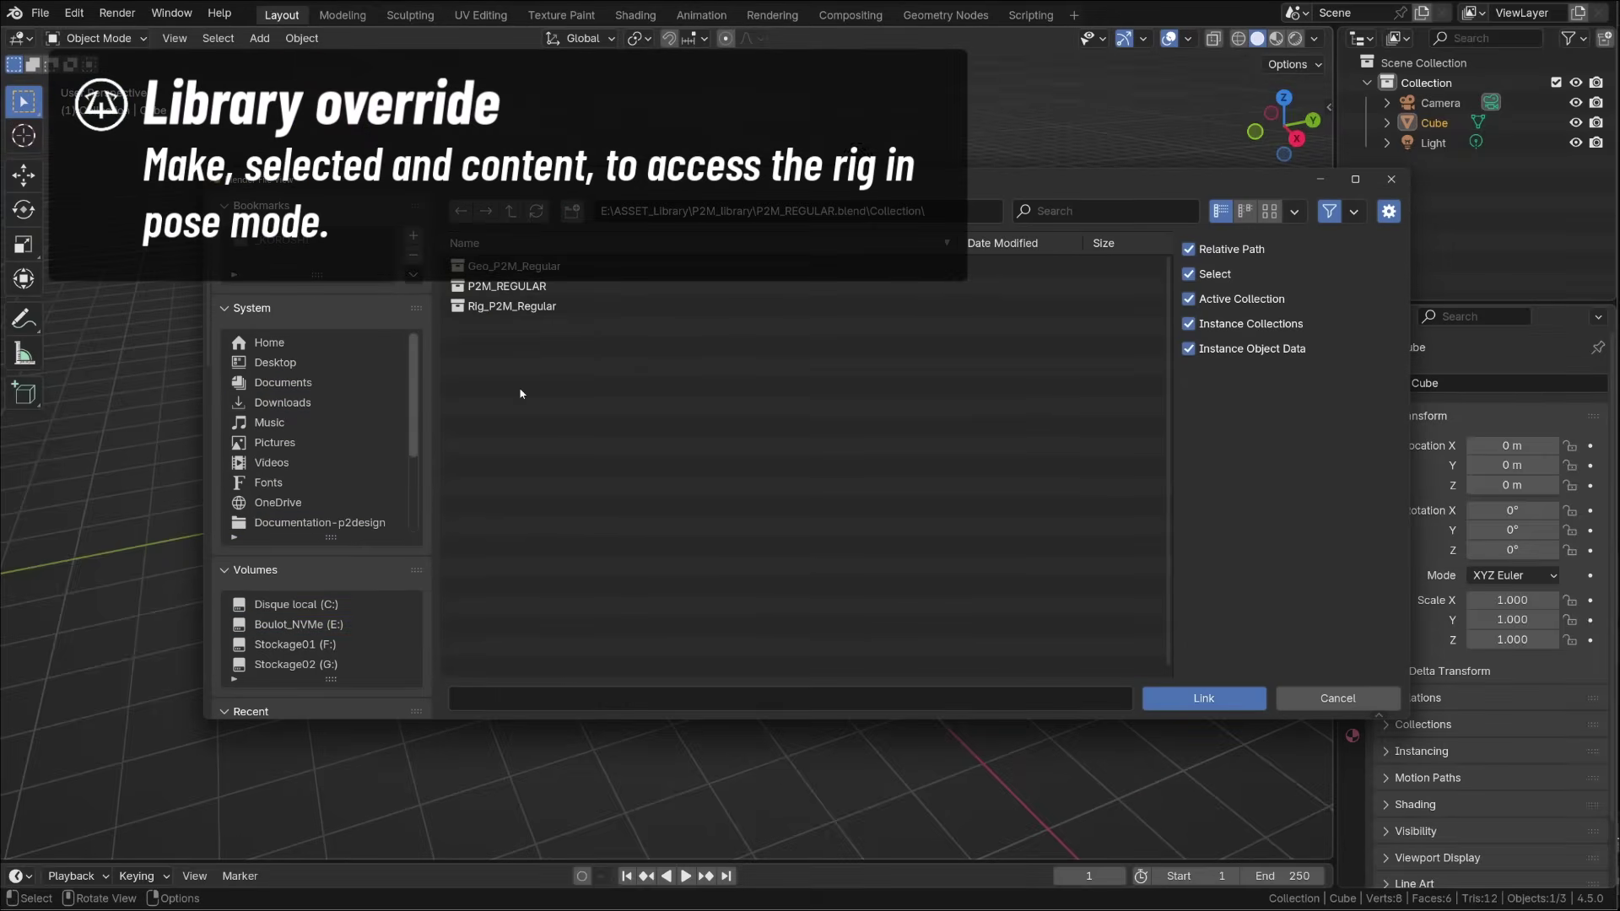
double_click(507, 286)
Step: Delete the default camera, cube and light from the scene
click(1439, 102)
shift+click(1433, 143)
key(Delete)
Step: Make a library override of the linked P2M_REGULAR object using the Selected & Content option
click(672, 389)
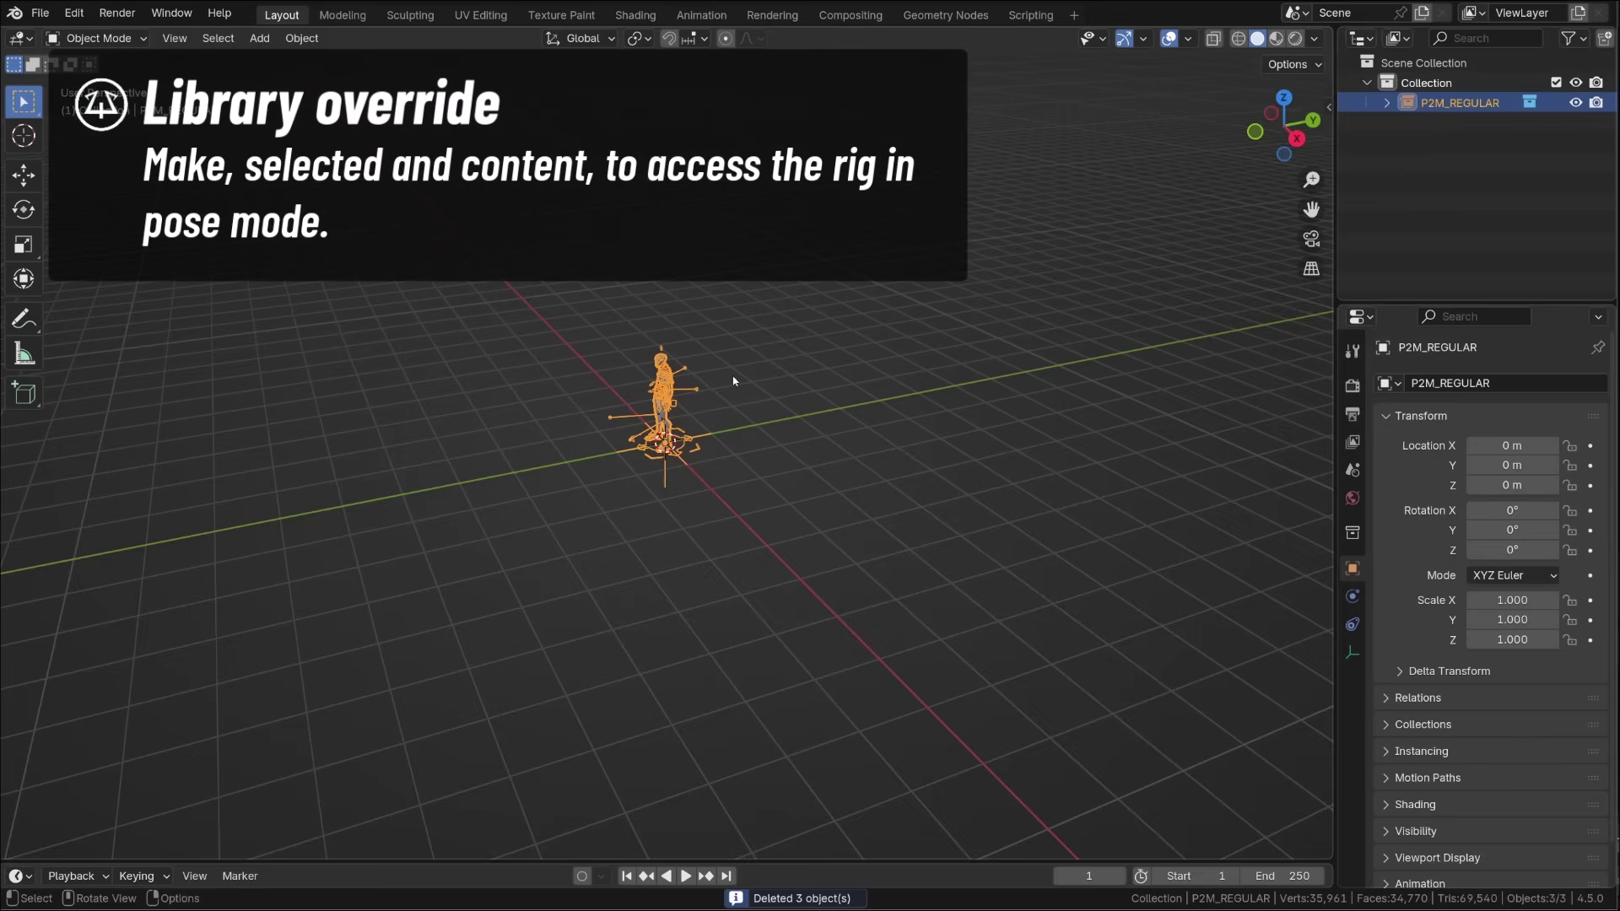
right_click(1452, 102)
mouse_move(1367, 357)
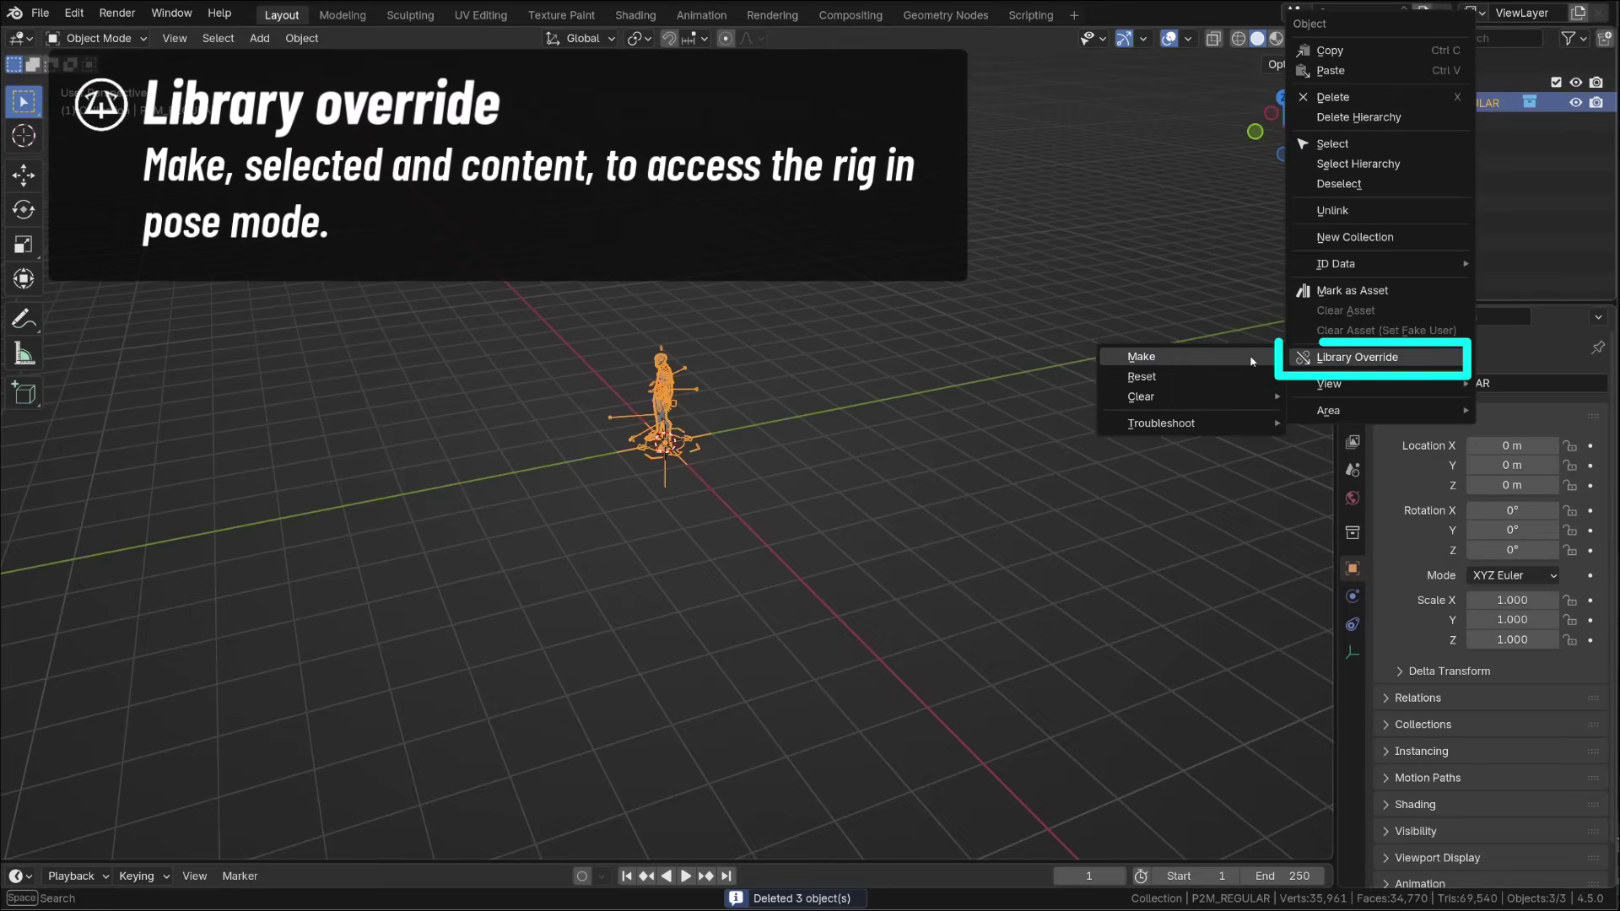
mouse_move(1252, 361)
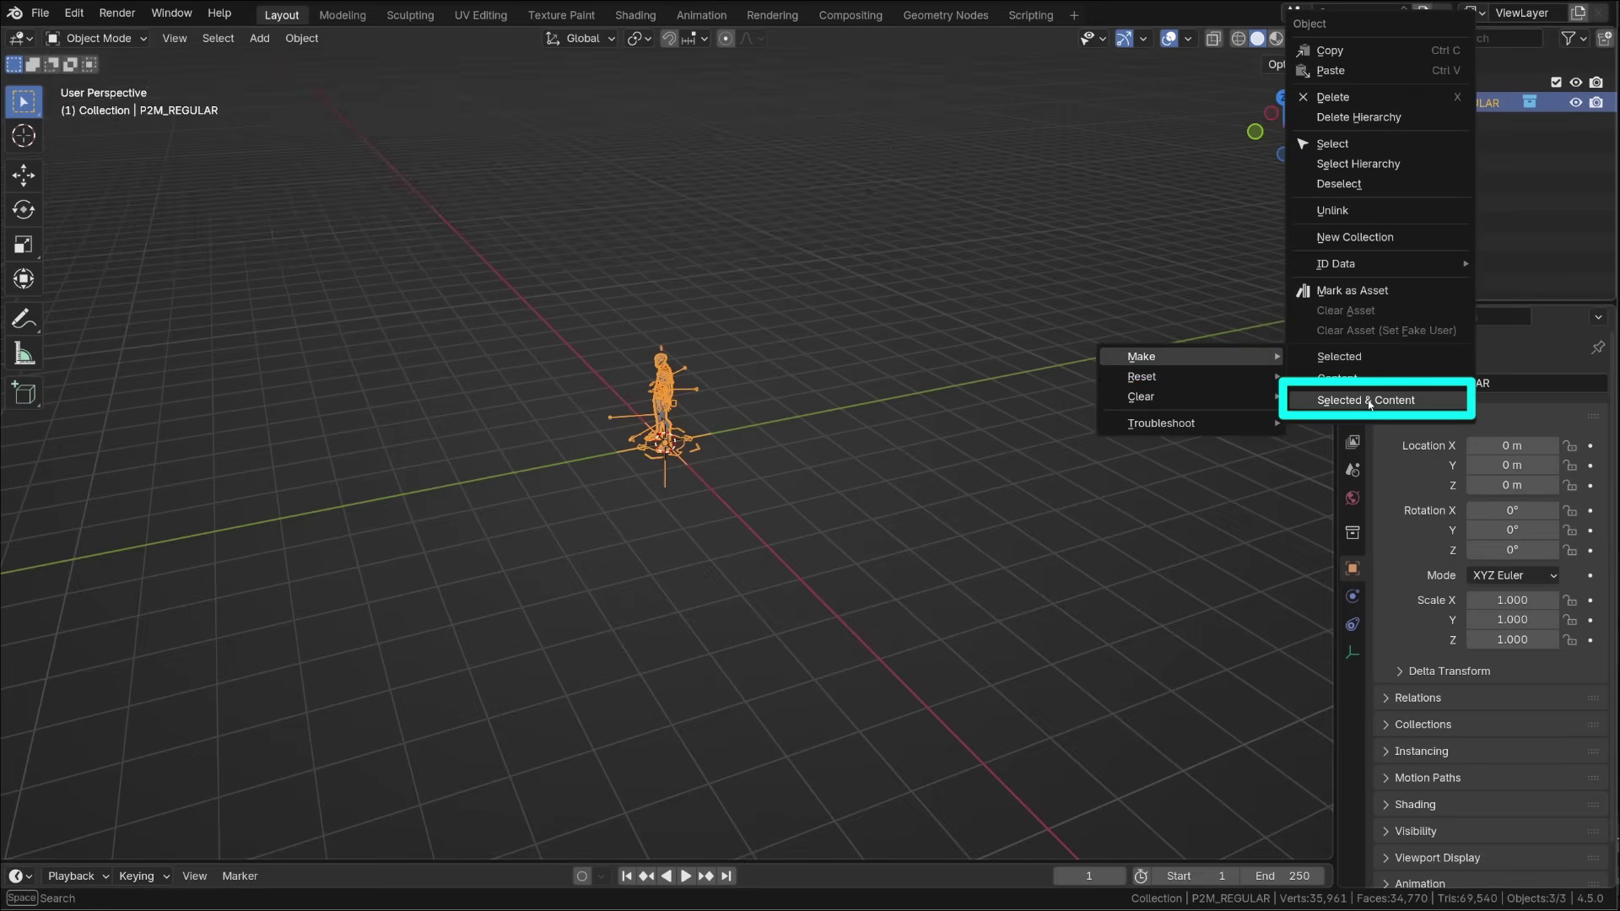
click(1370, 402)
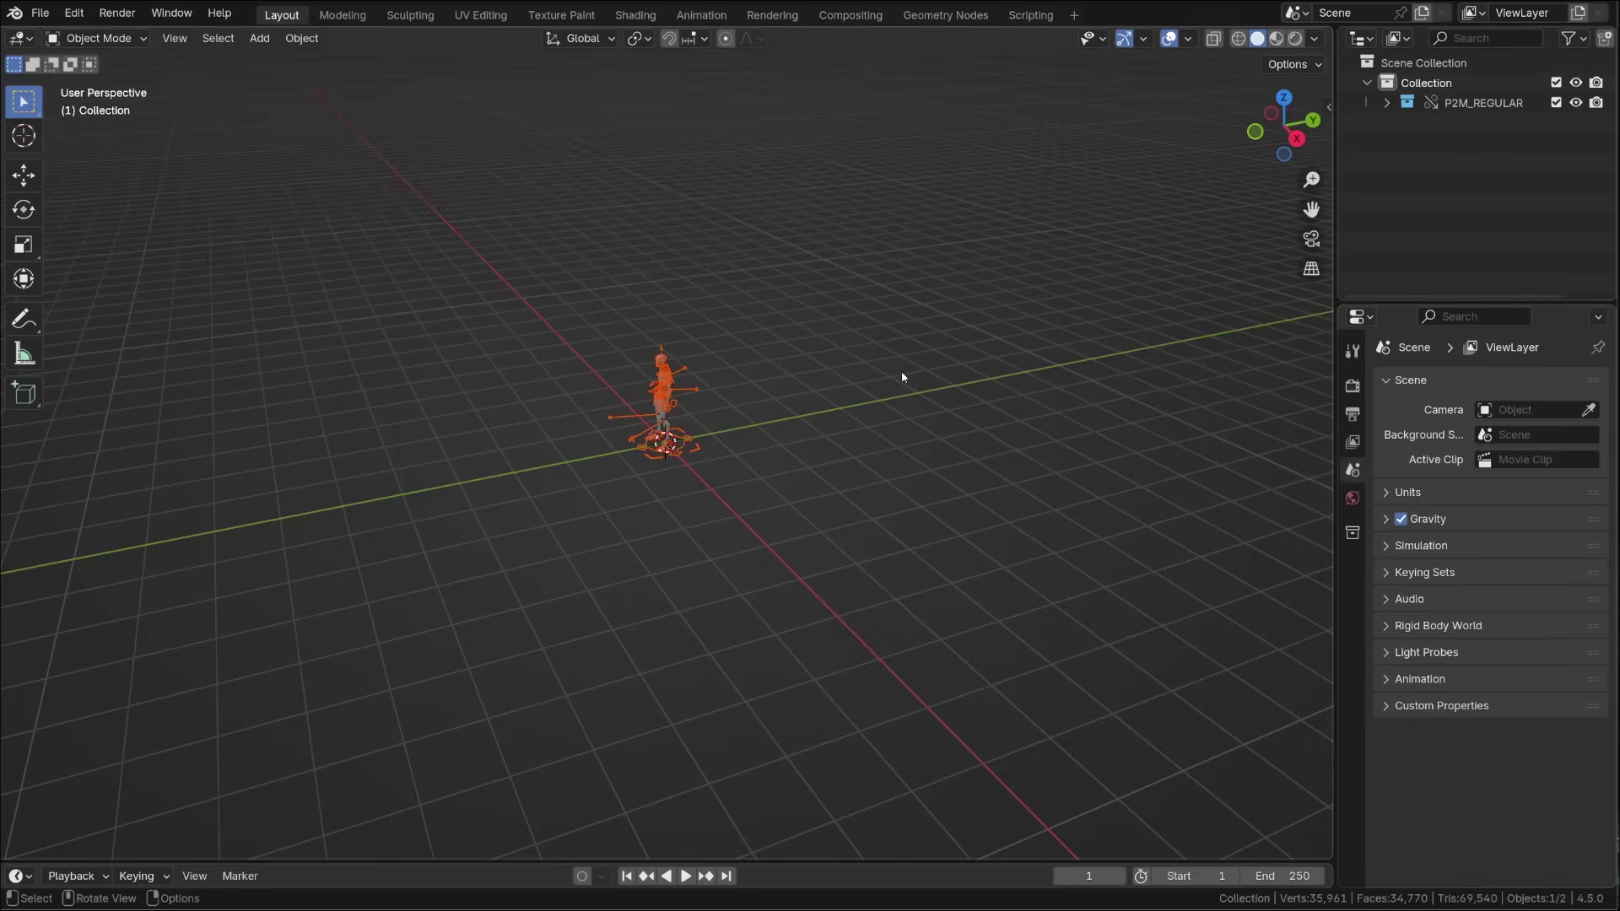
Step: Select the P2M_Regular_Rig armature facing the character from the front and switch it to Pose Mode
middle_drag(900, 377, 770, 442)
click(705, 442)
key(ctrl+Tab)
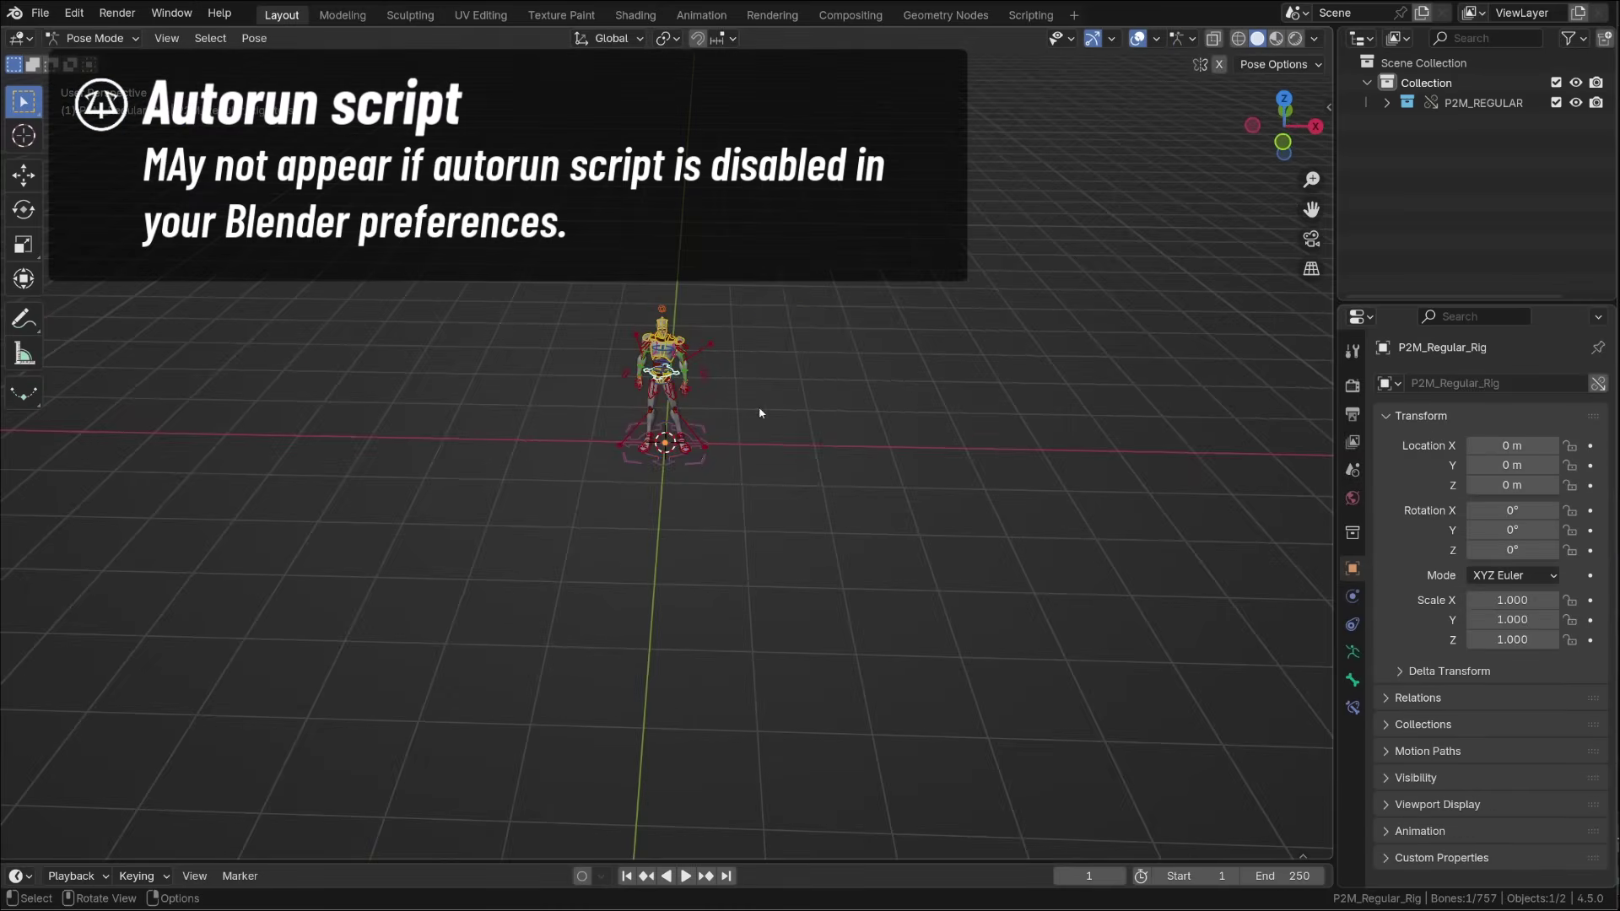
Step: Show the rig's UI in the viewport sidebar and expand the character's Visibility Properties and Render Properties
key(n)
scroll(1141, 514, down, 8)
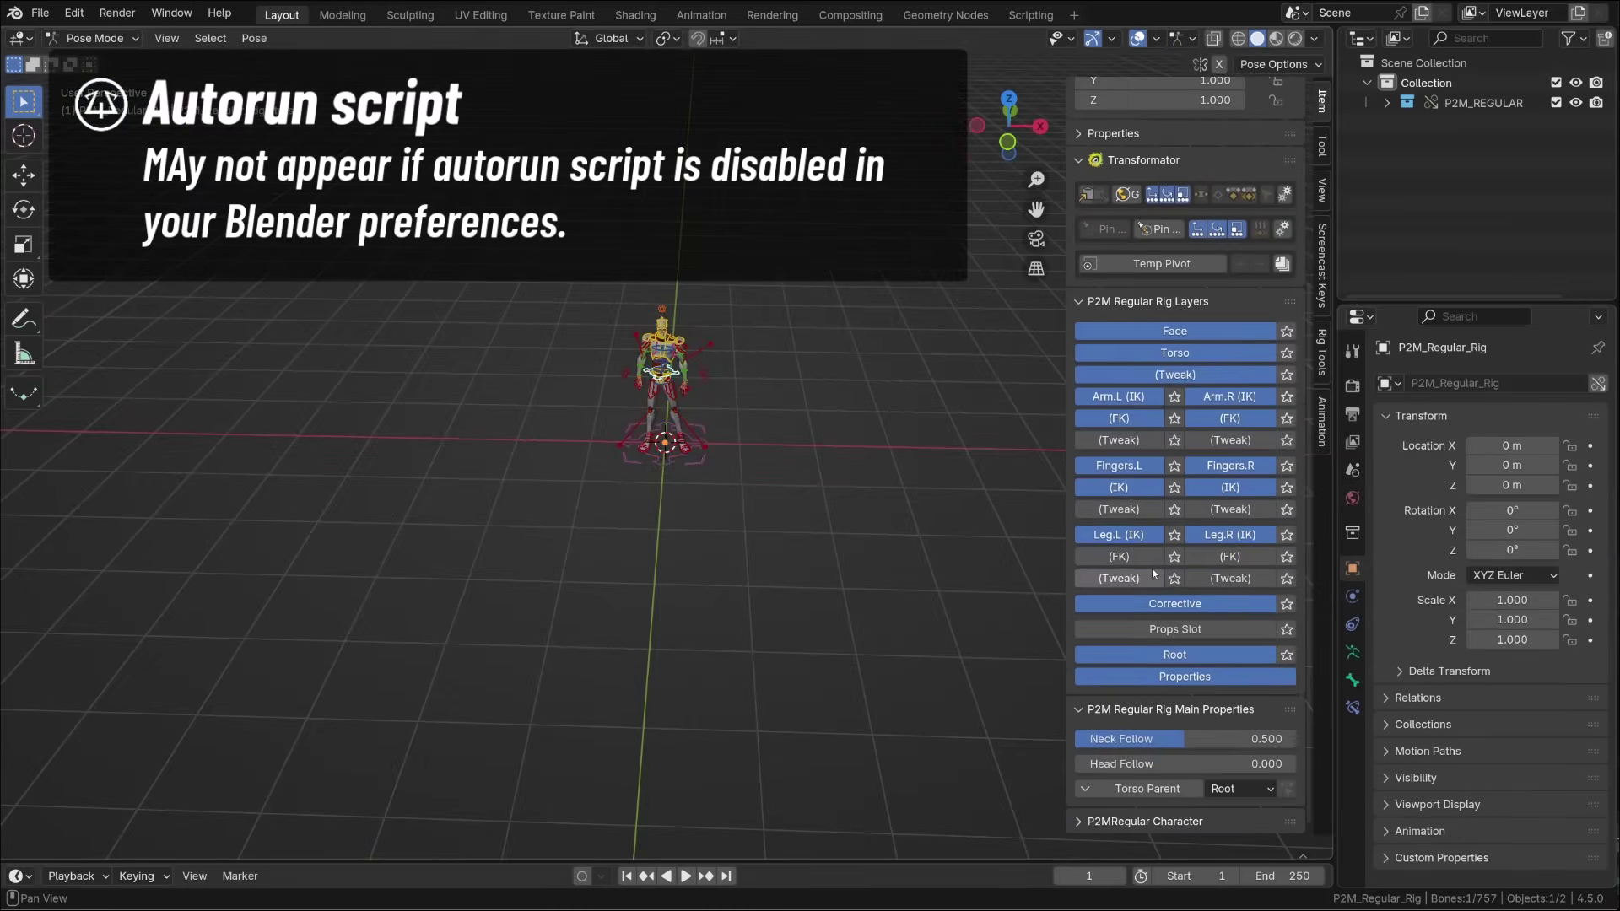
scroll(1160, 817, down, 2)
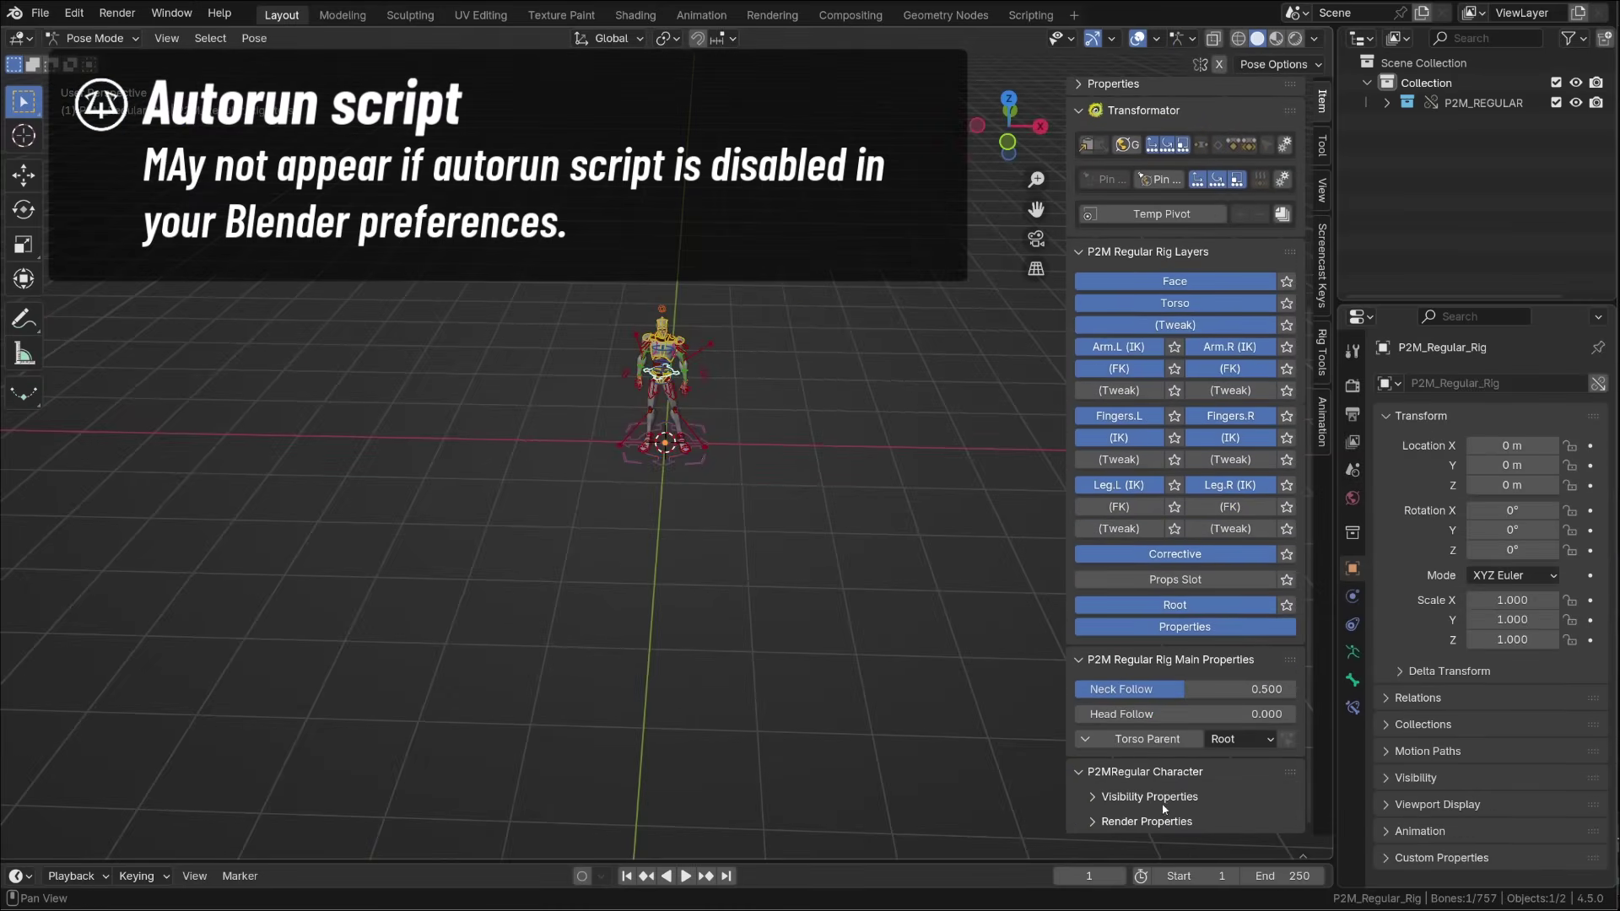
click(1120, 803)
scroll(1120, 803, down, 3)
click(1143, 818)
scroll(1206, 537, down, 3)
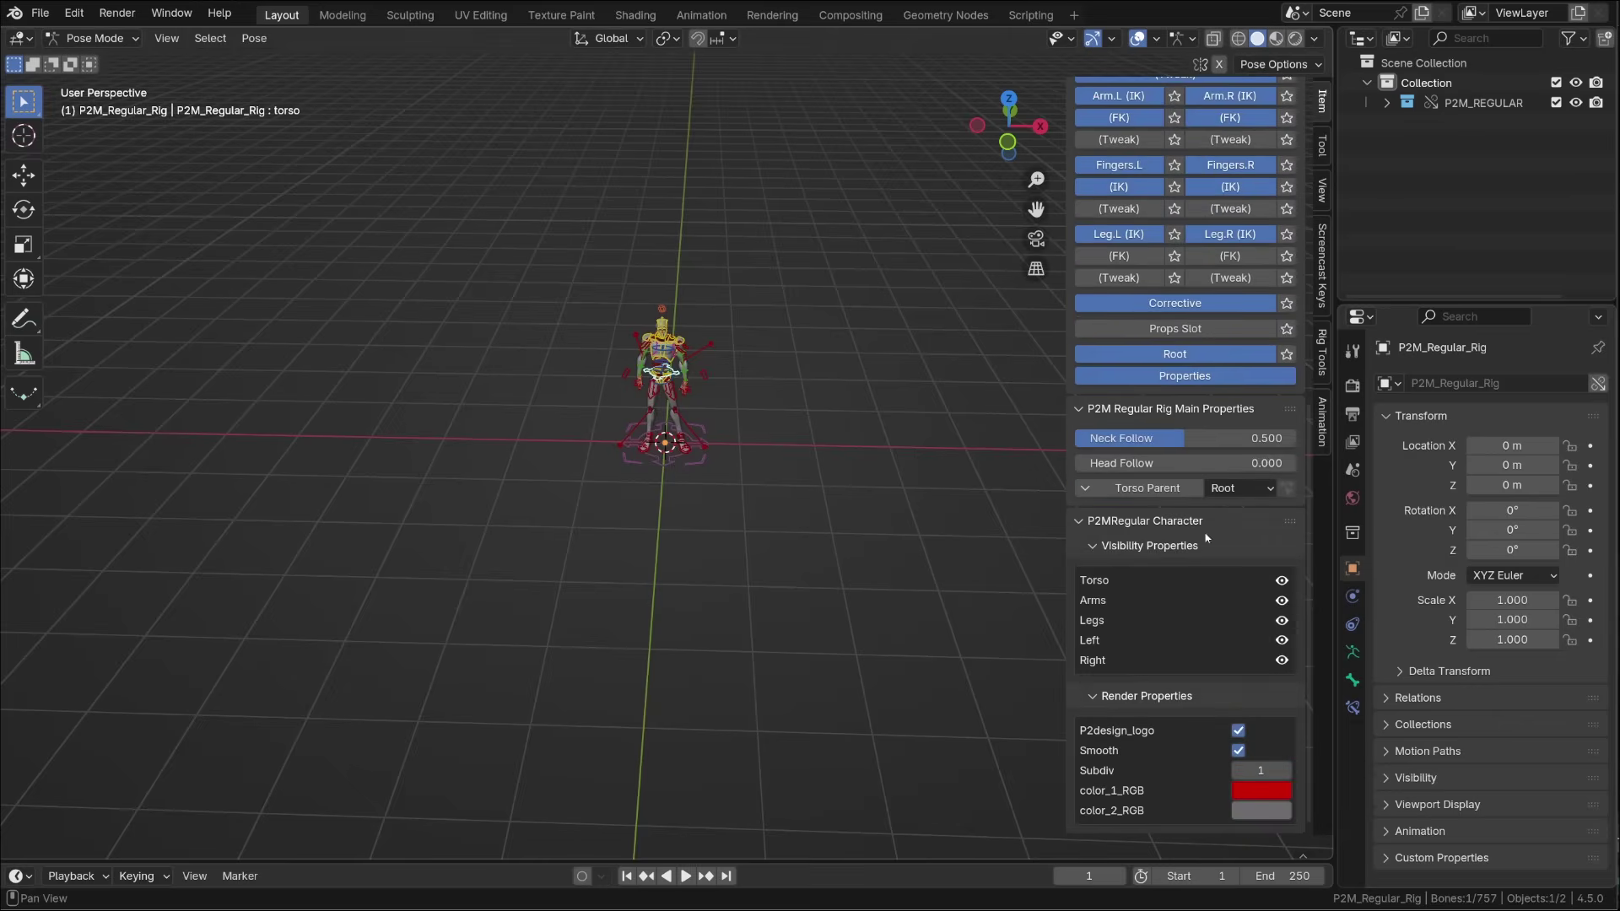
Step: Switch the viewport area to a Text Editor and display the linked P2M_Regular_Rig_ui.py script
click(21, 38)
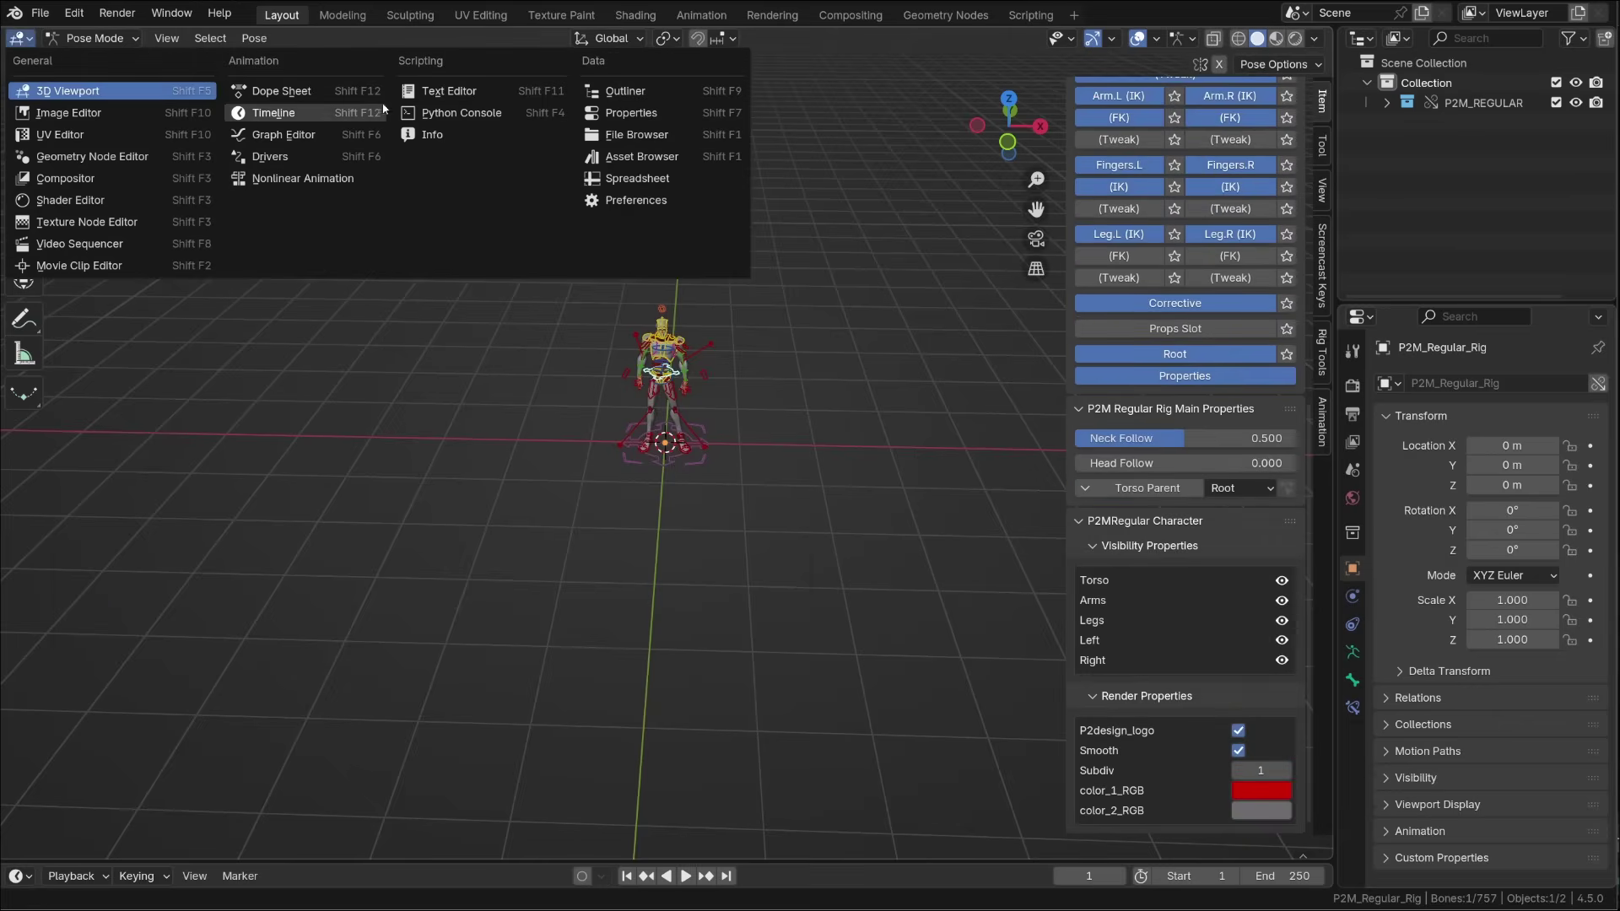
click(443, 91)
click(595, 38)
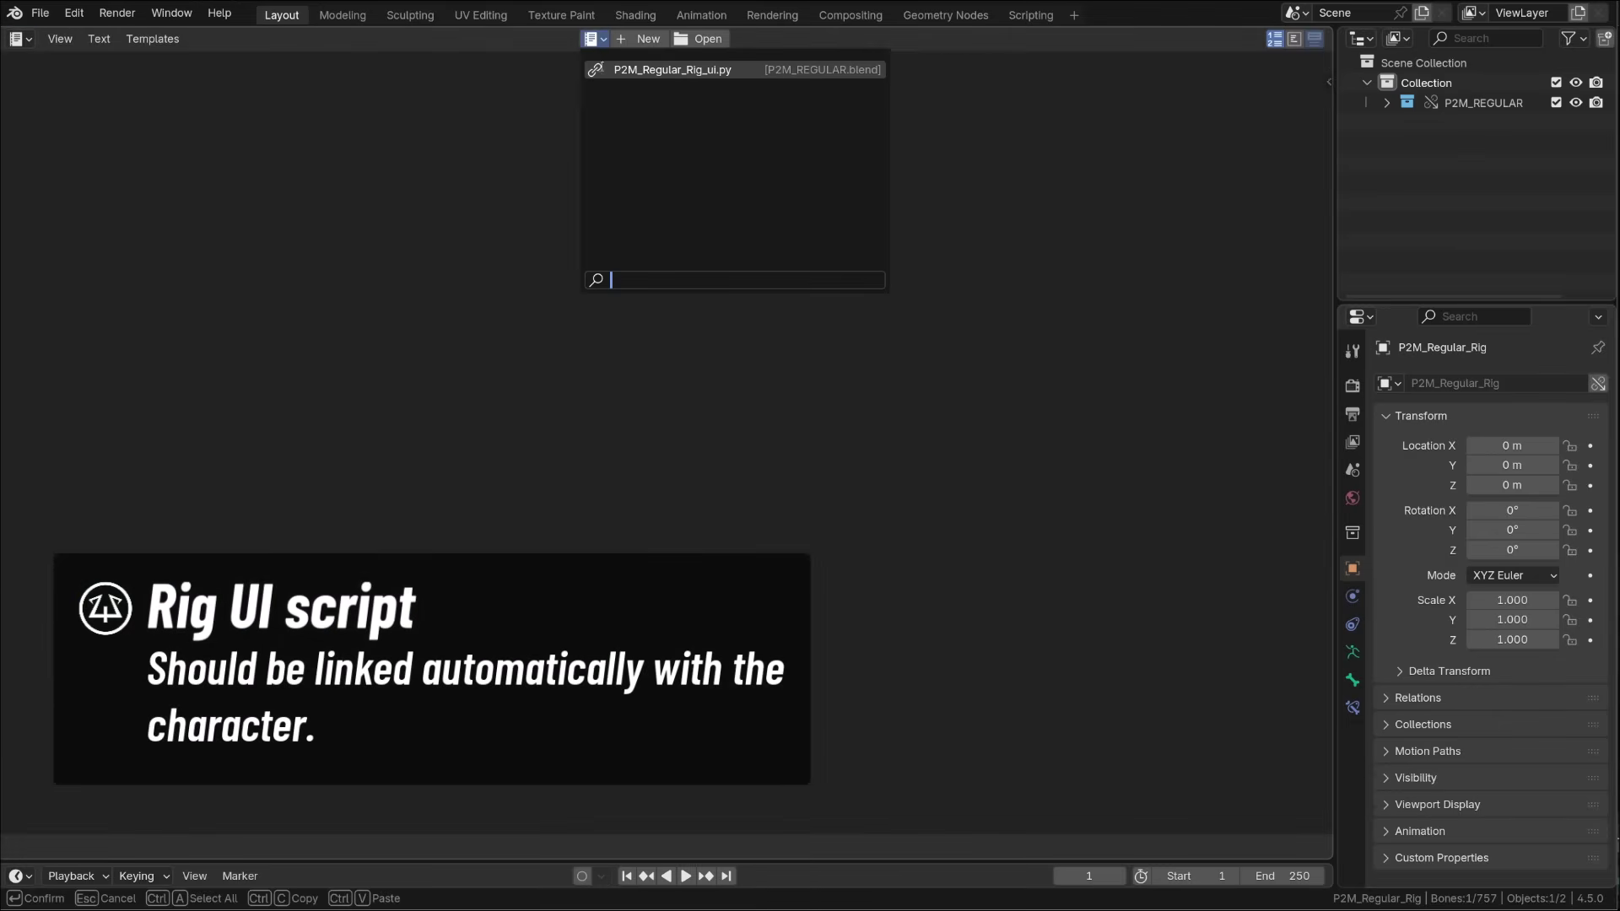
click(669, 73)
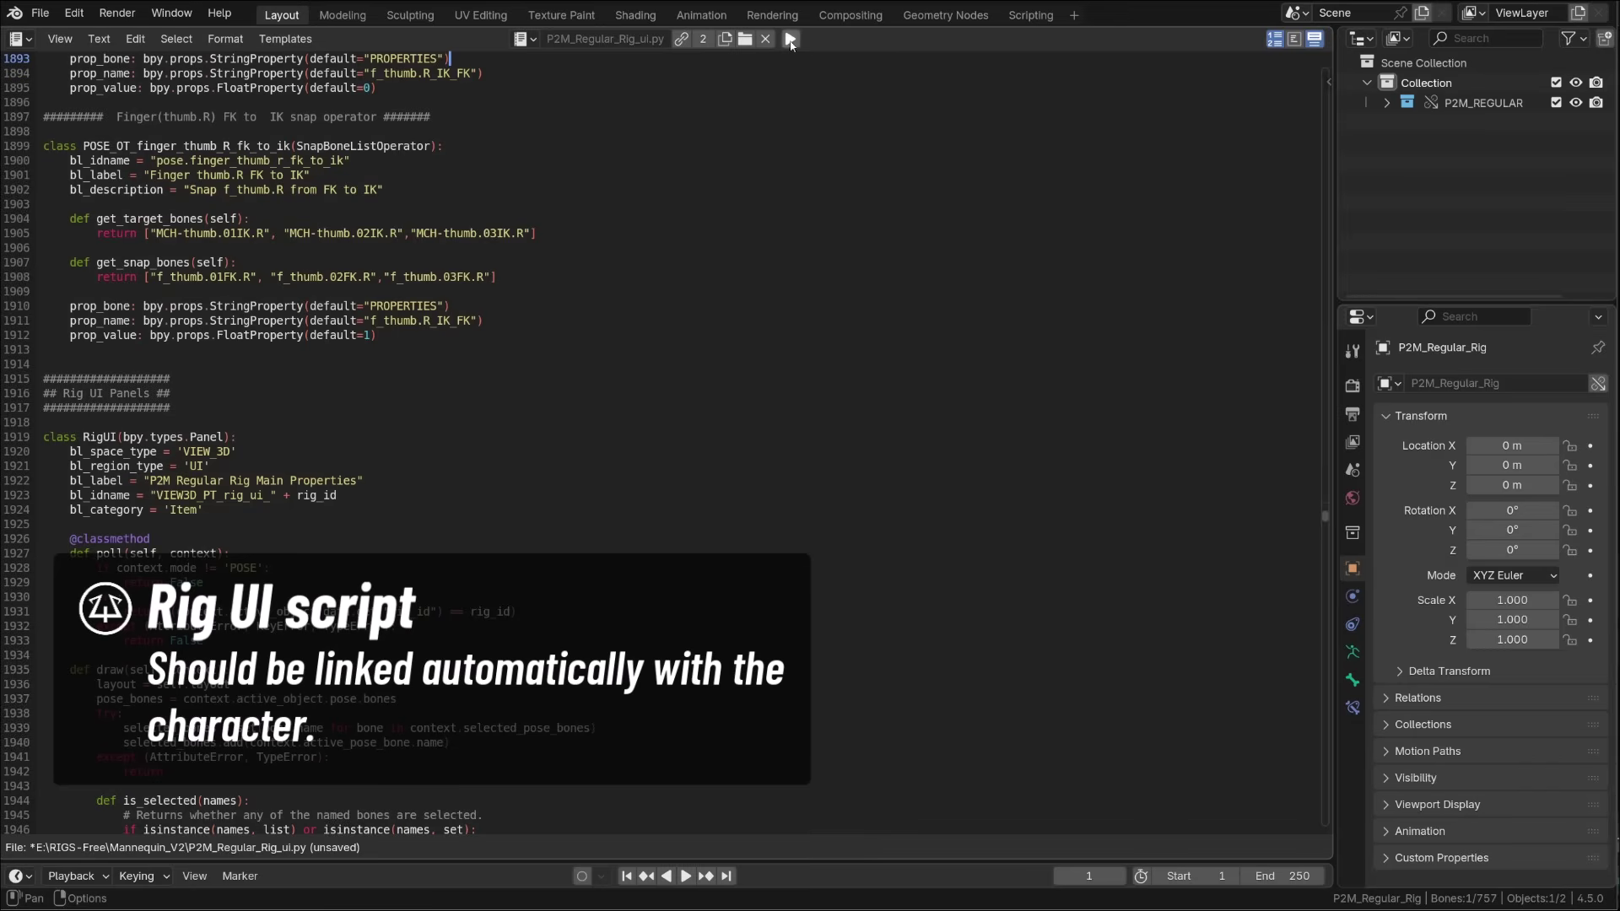
click(745, 38)
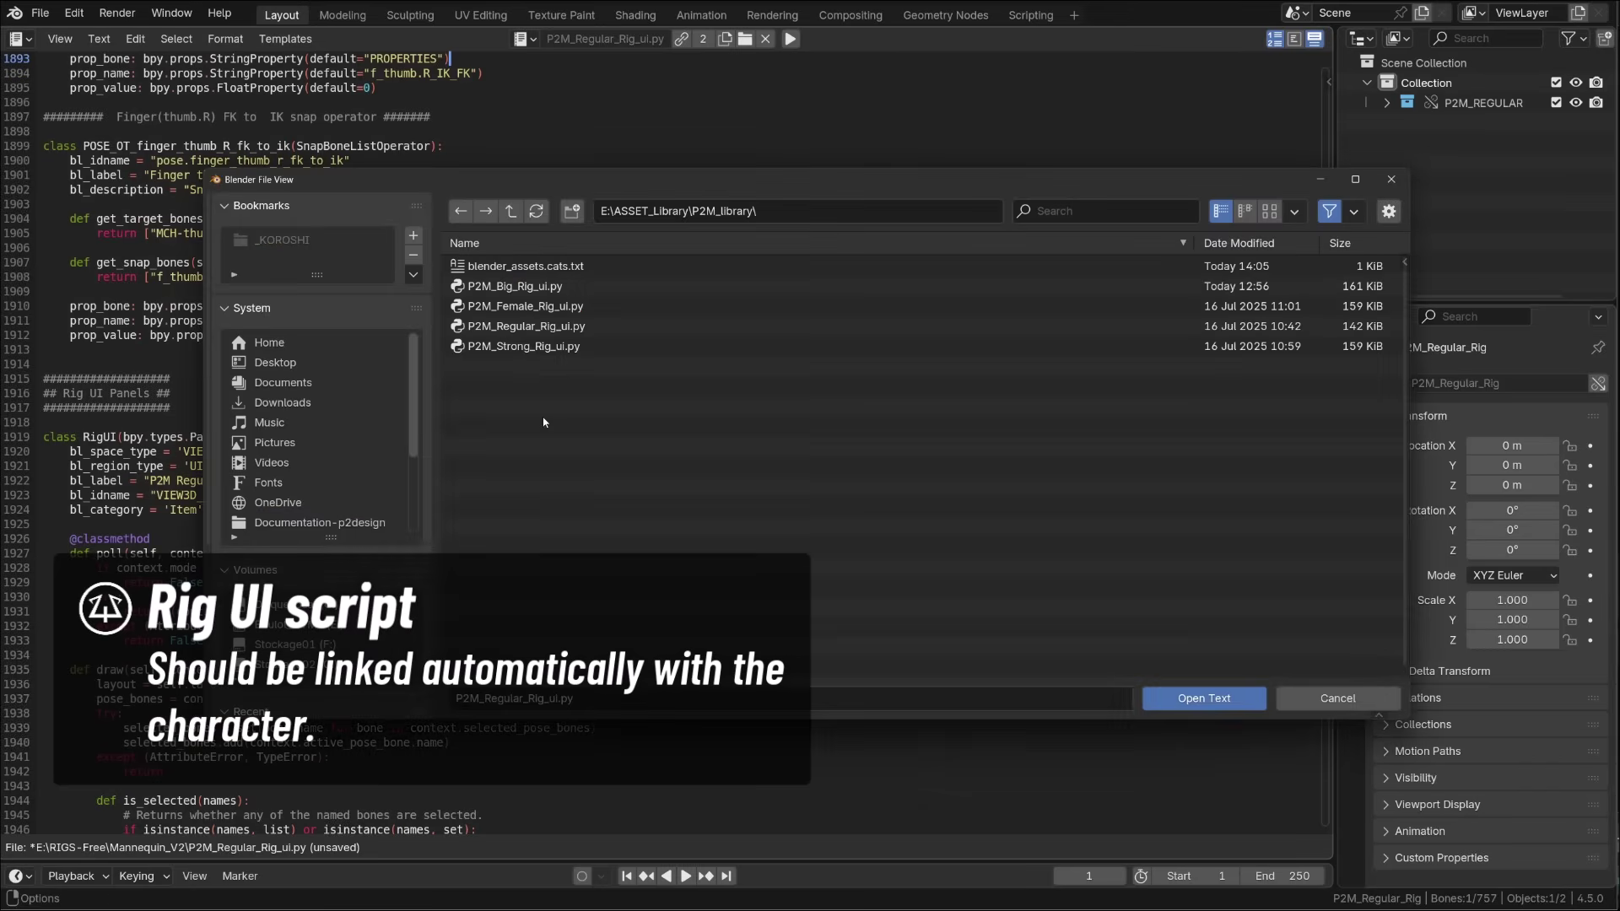
click(549, 326)
click(1337, 699)
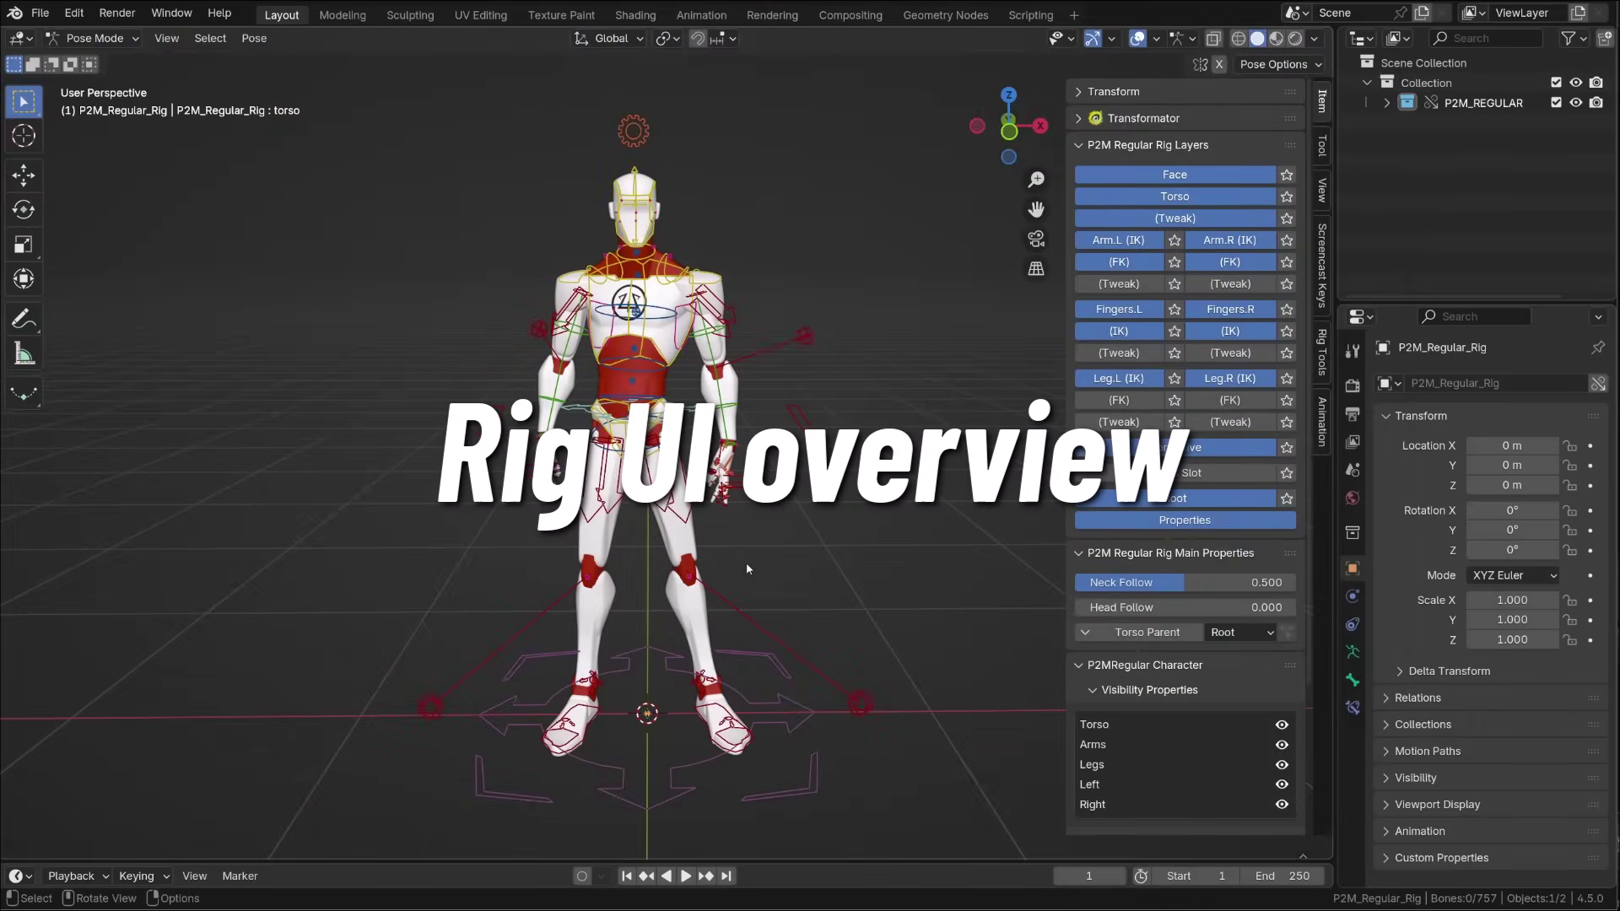
Step: Try rotating the left upper arm's FK controller, upper_arm_fk.L
middle_drag(746, 562, 779, 474)
click(712, 327)
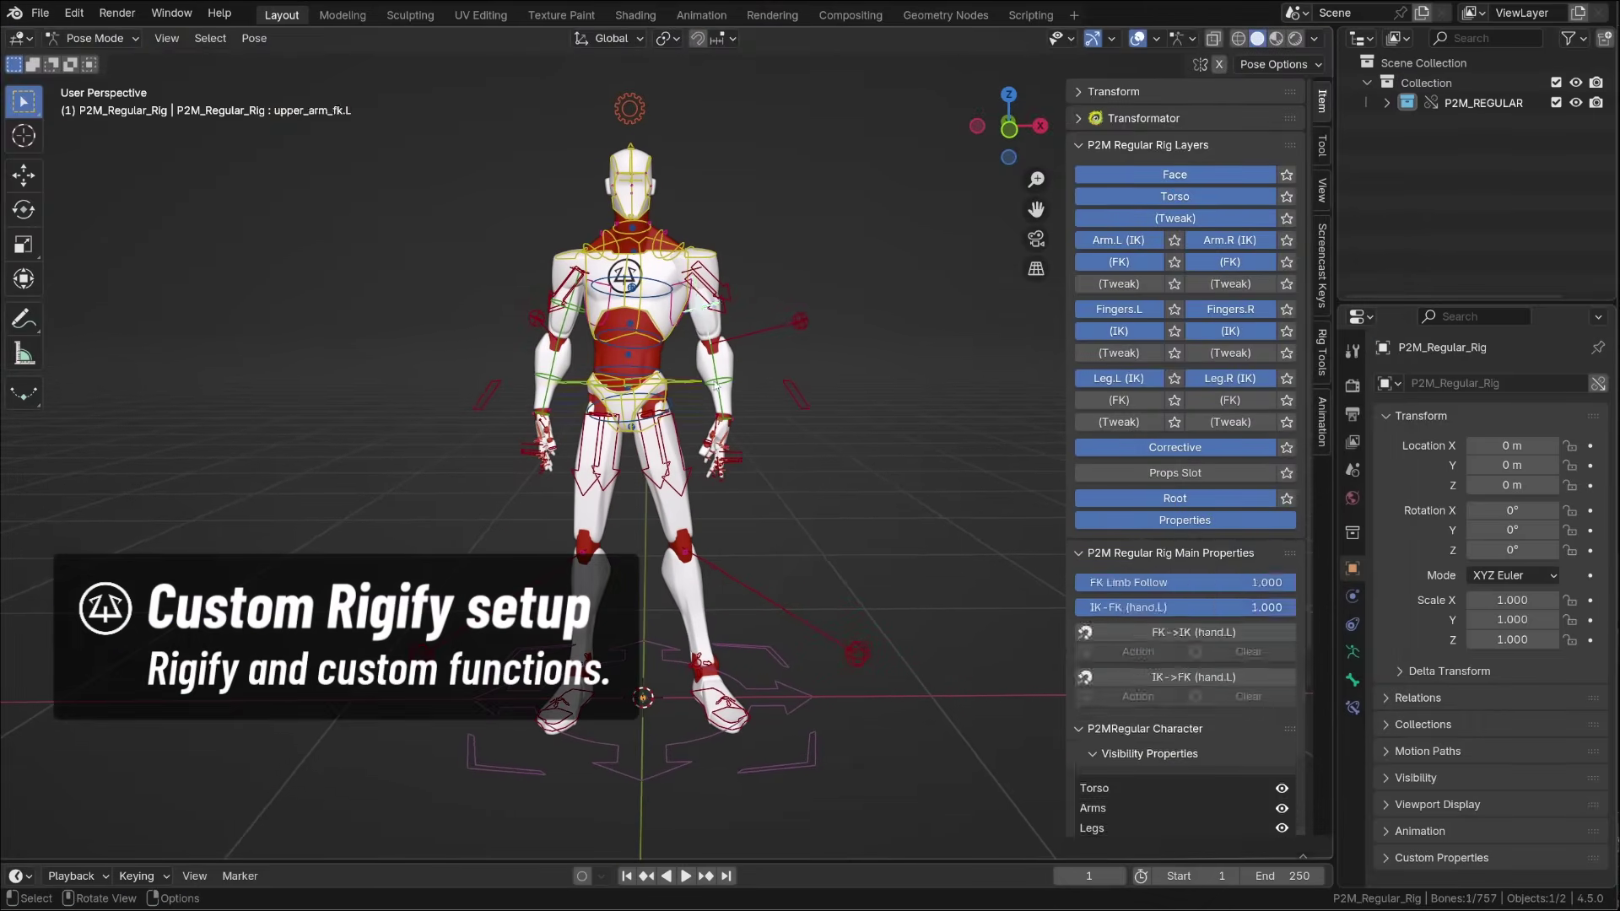
key(r)
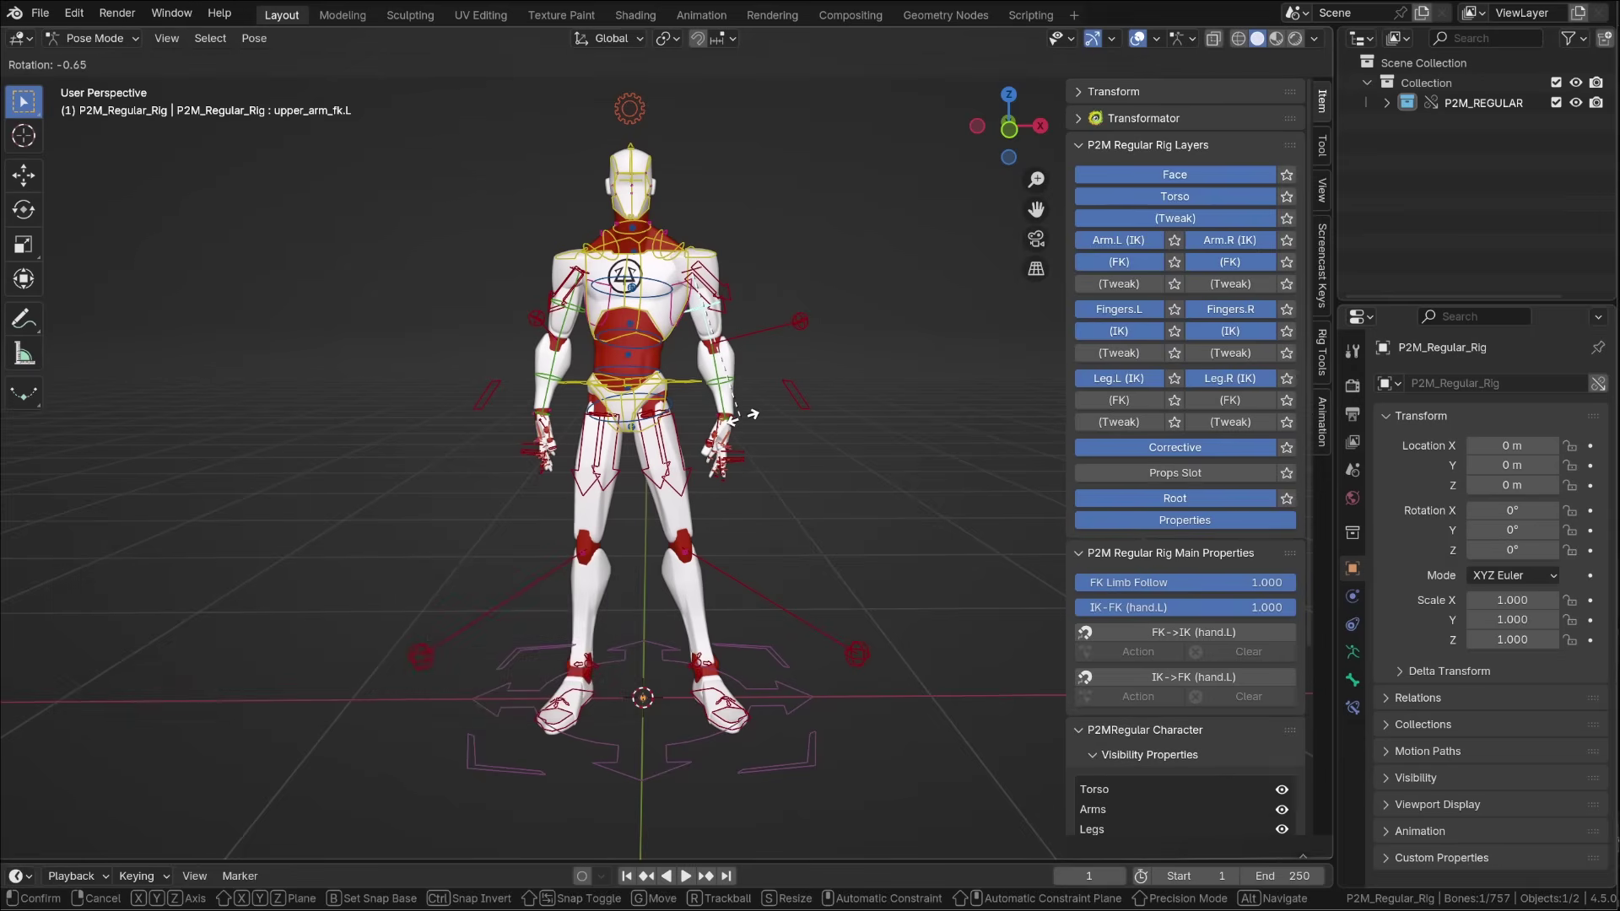
right_click(745, 418)
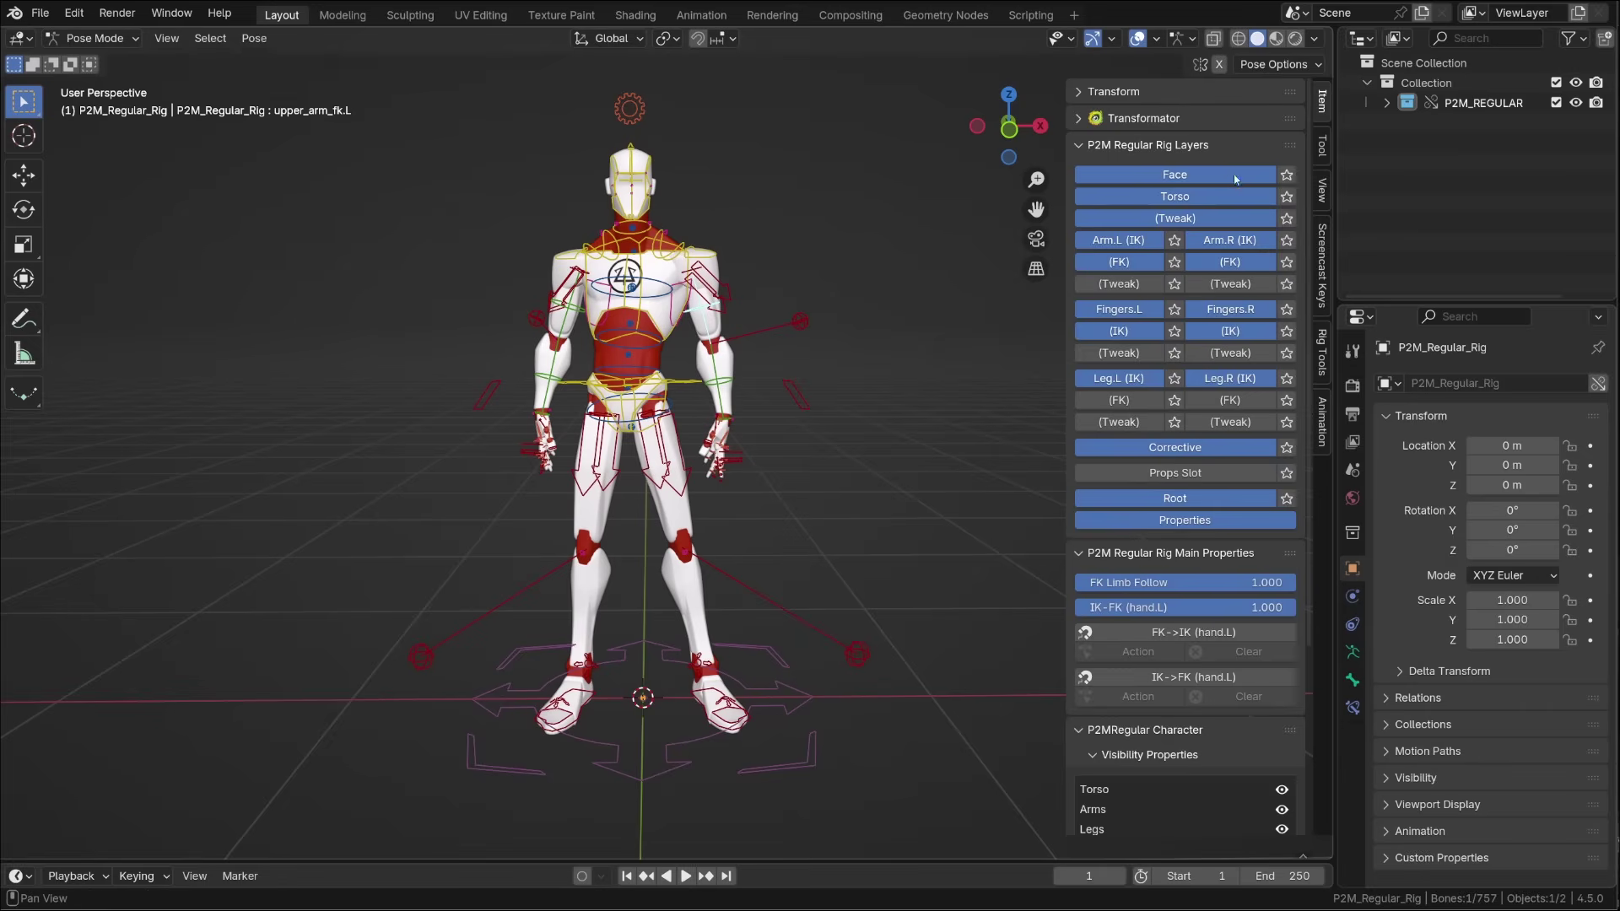
Step: Enable all the rig layers and toggle solo mode on the Face, Torso and right arm FK layers
mouse_move(1180, 176)
mouse_down()
mouse_move(1142, 278)
mouse_move(1144, 501)
mouse_move(1235, 366)
mouse_move(1202, 175)
mouse_up()
click(1204, 180)
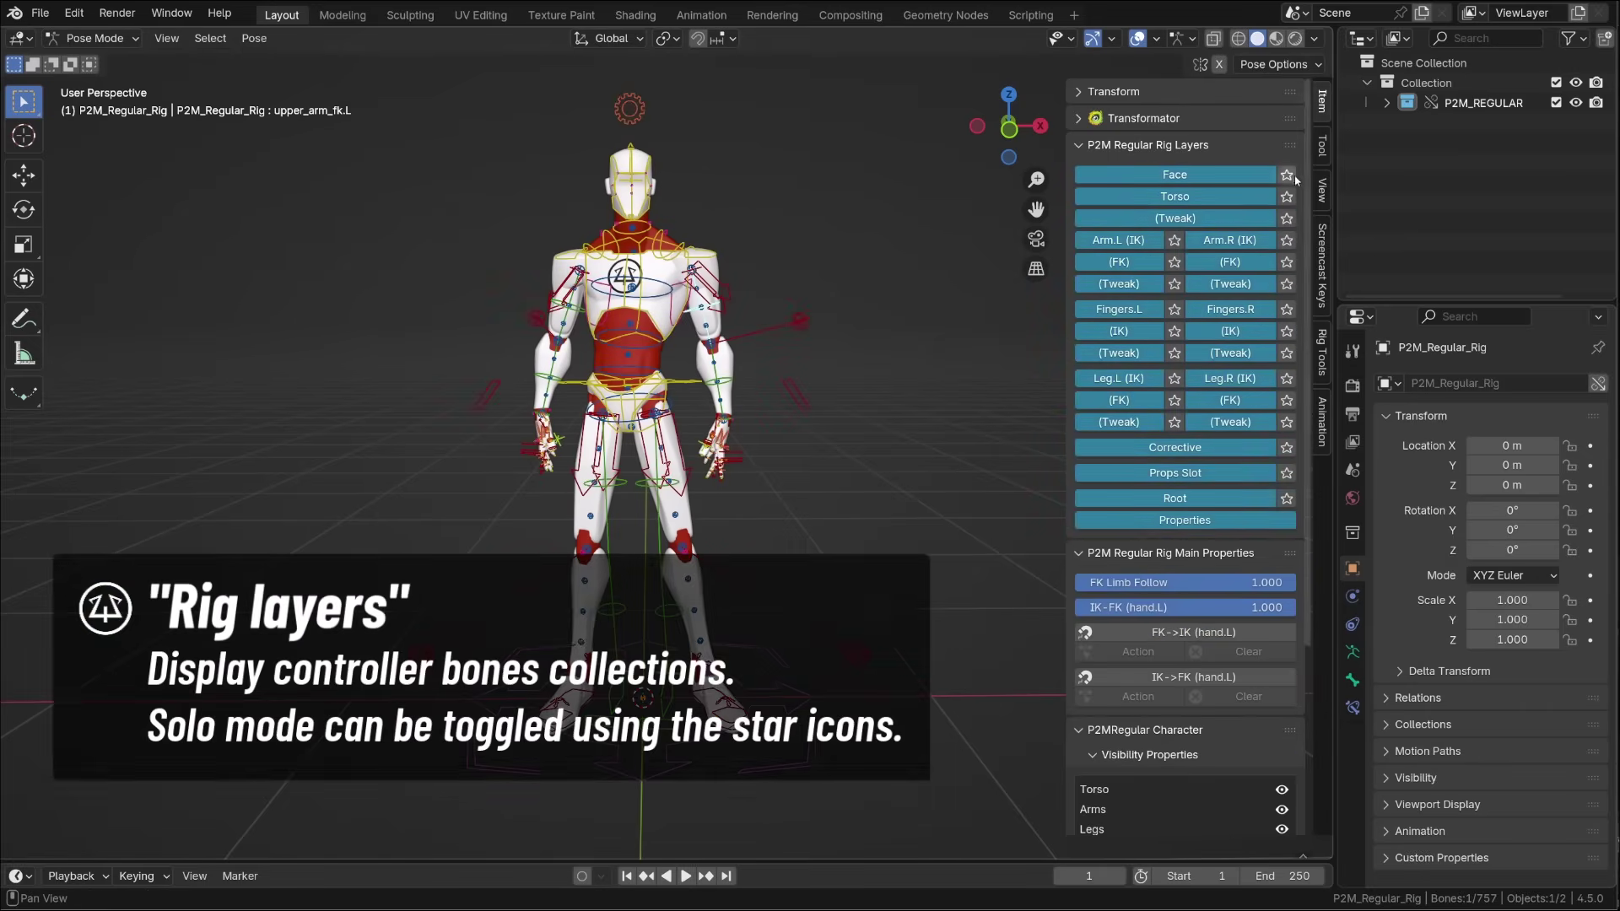
click(1287, 174)
click(1286, 196)
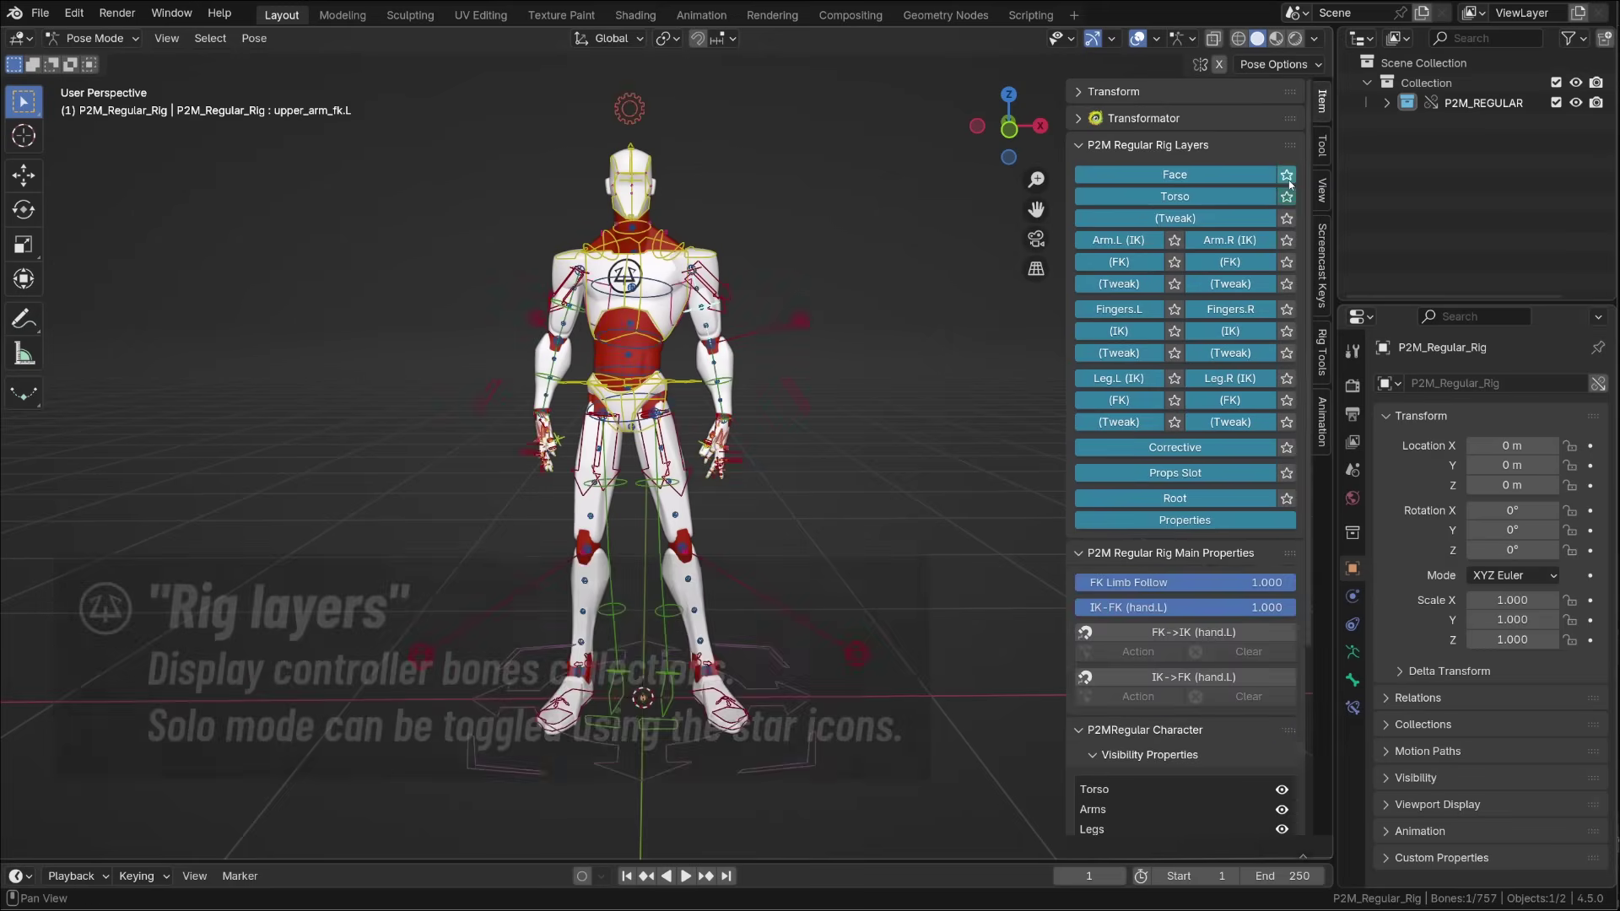
click(1287, 262)
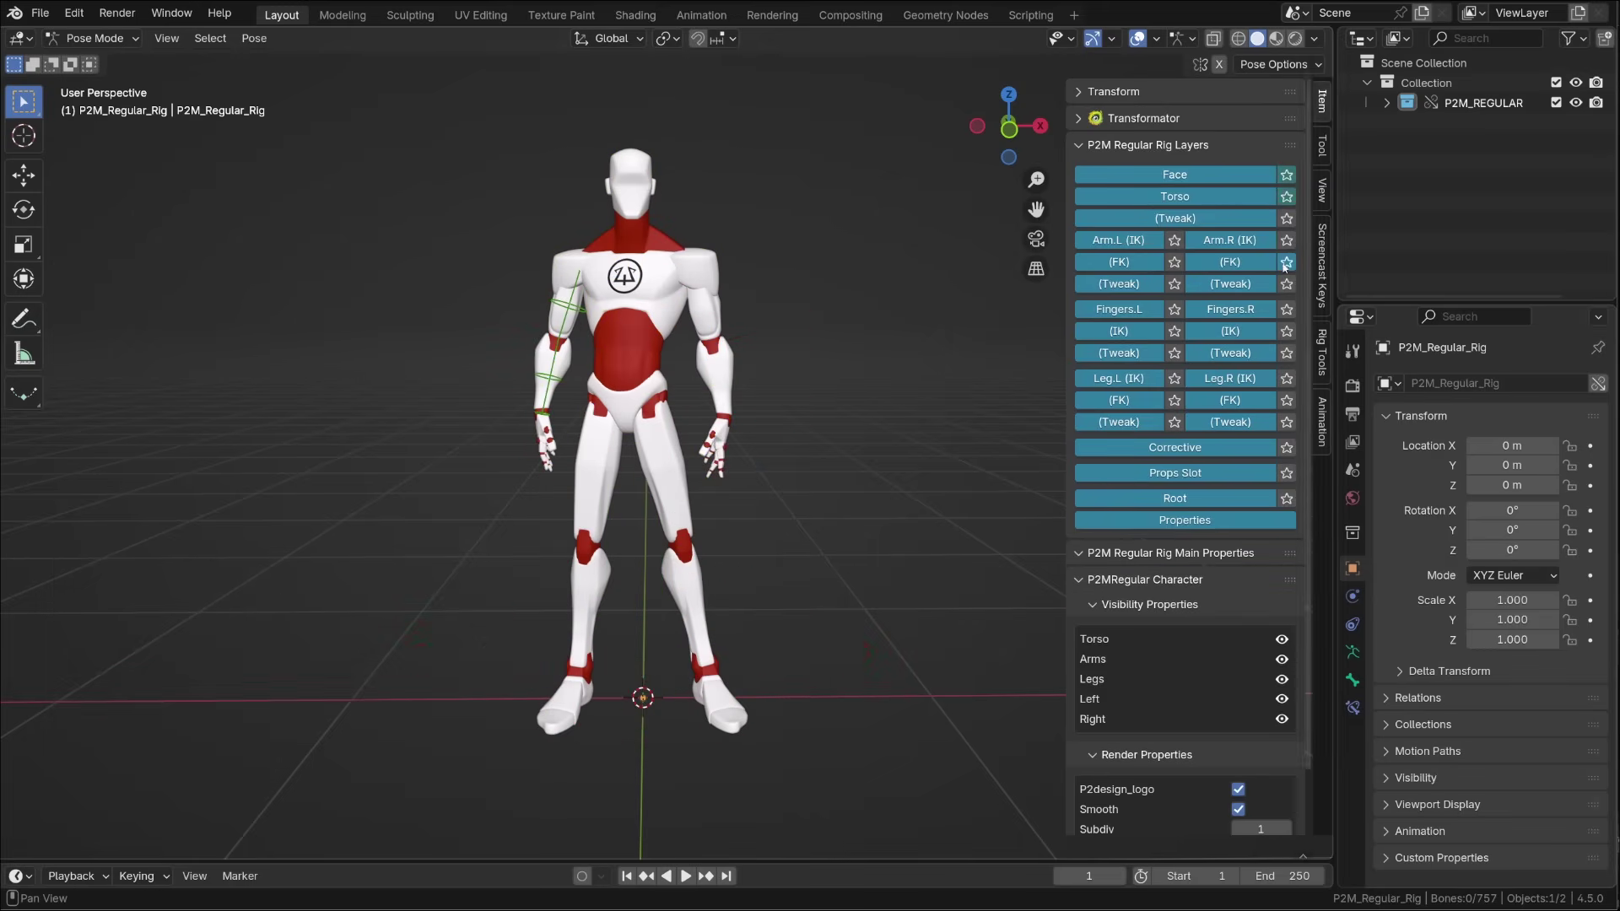
click(1287, 261)
Step: Select the spine_02_fk and upper_arm_fk.R controllers in turn to view each one's main rig properties
scroll(624, 456, up, 1)
middle_drag(614, 457, 633, 456)
click(683, 382)
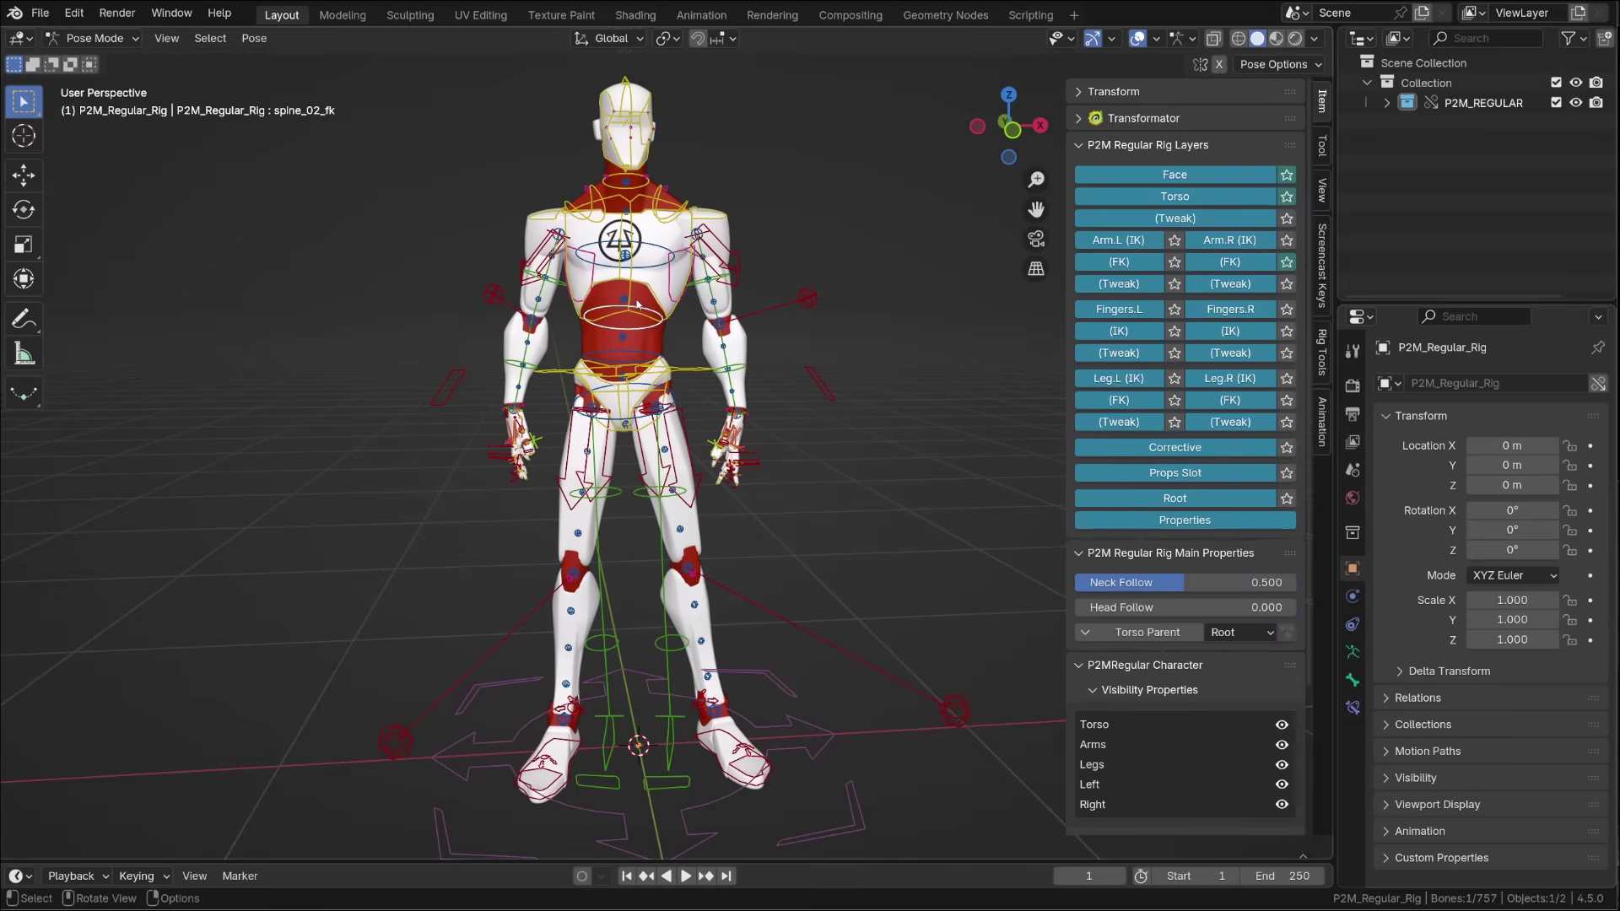
click(662, 304)
click(709, 279)
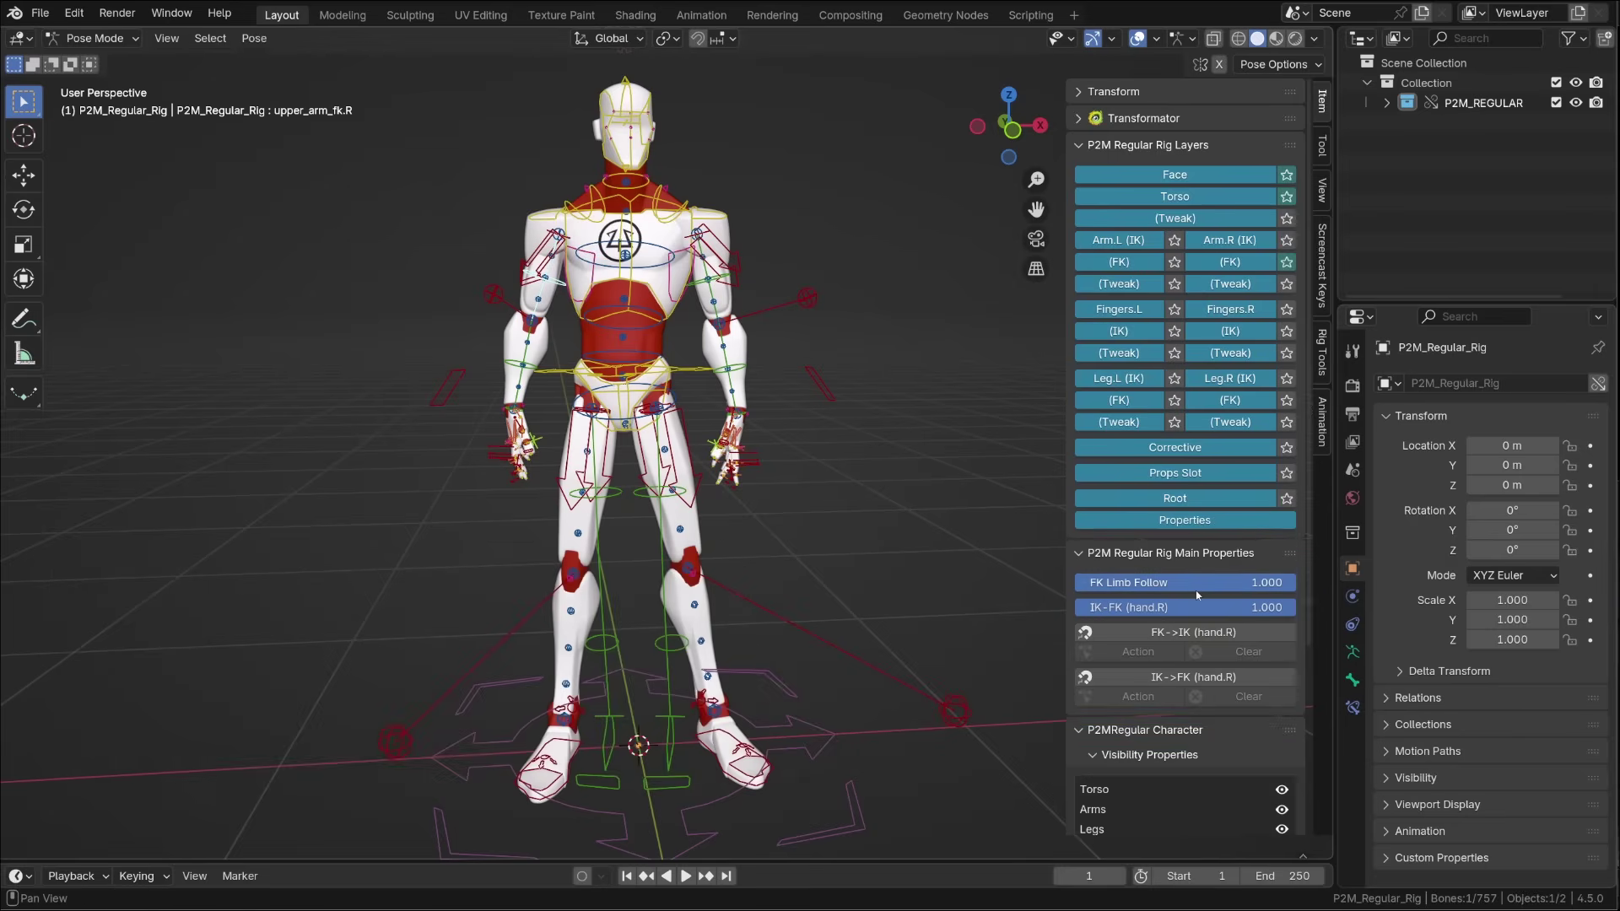
Step: Hide and show again the character's Torso, Arms, Legs, Left and Right parts in the Visibility Properties
scroll(1203, 582, down, 6)
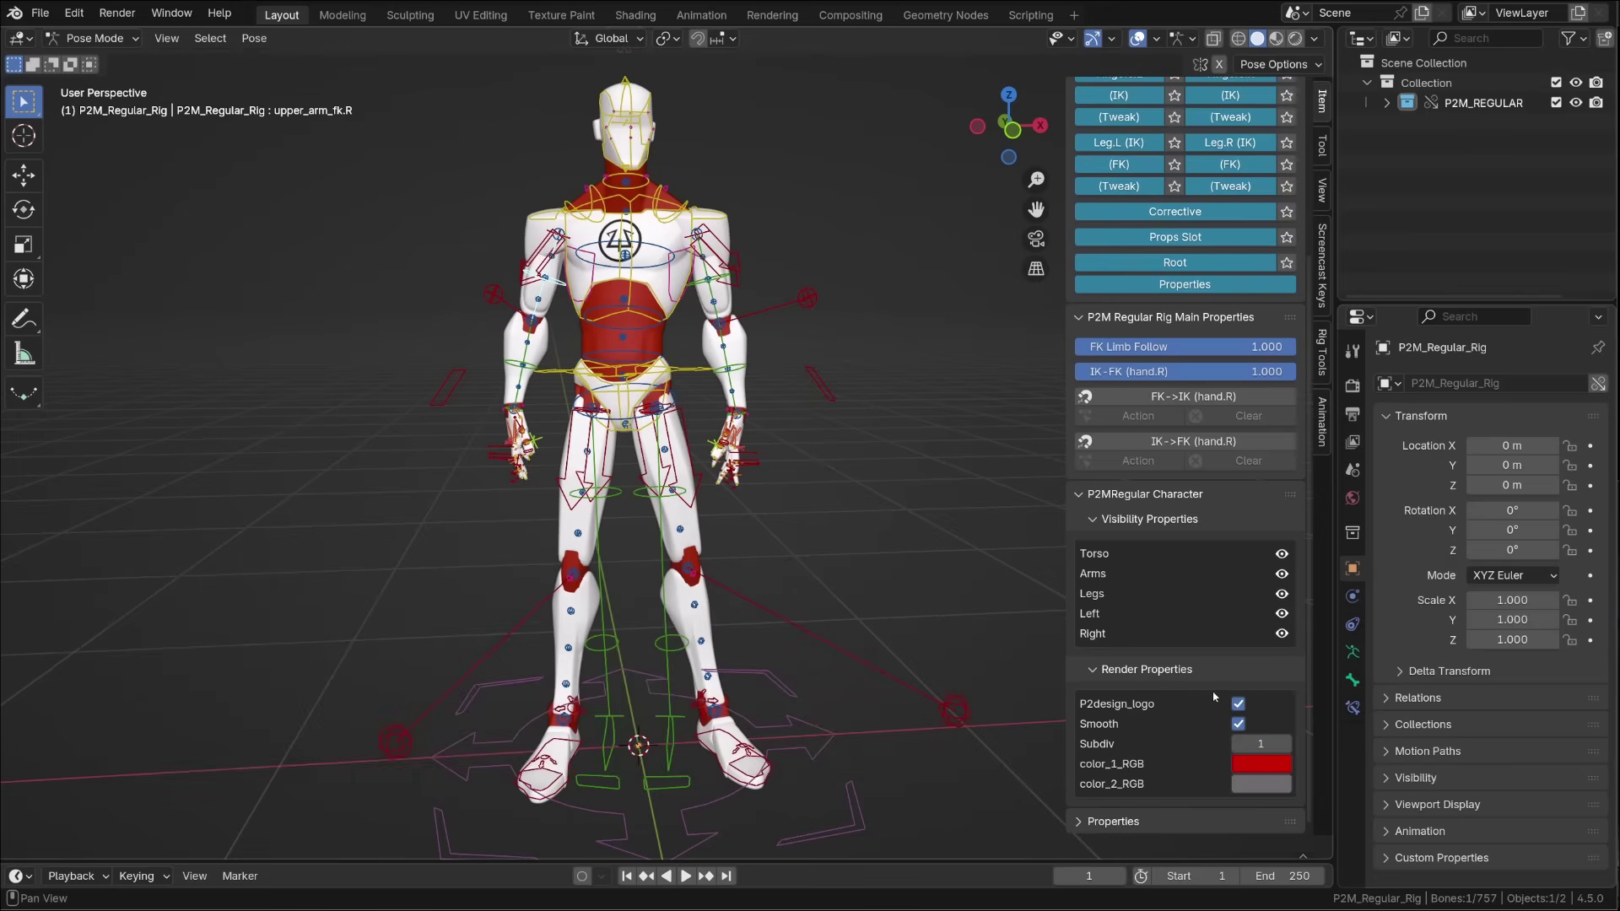
click(1281, 555)
click(1281, 555)
click(1282, 574)
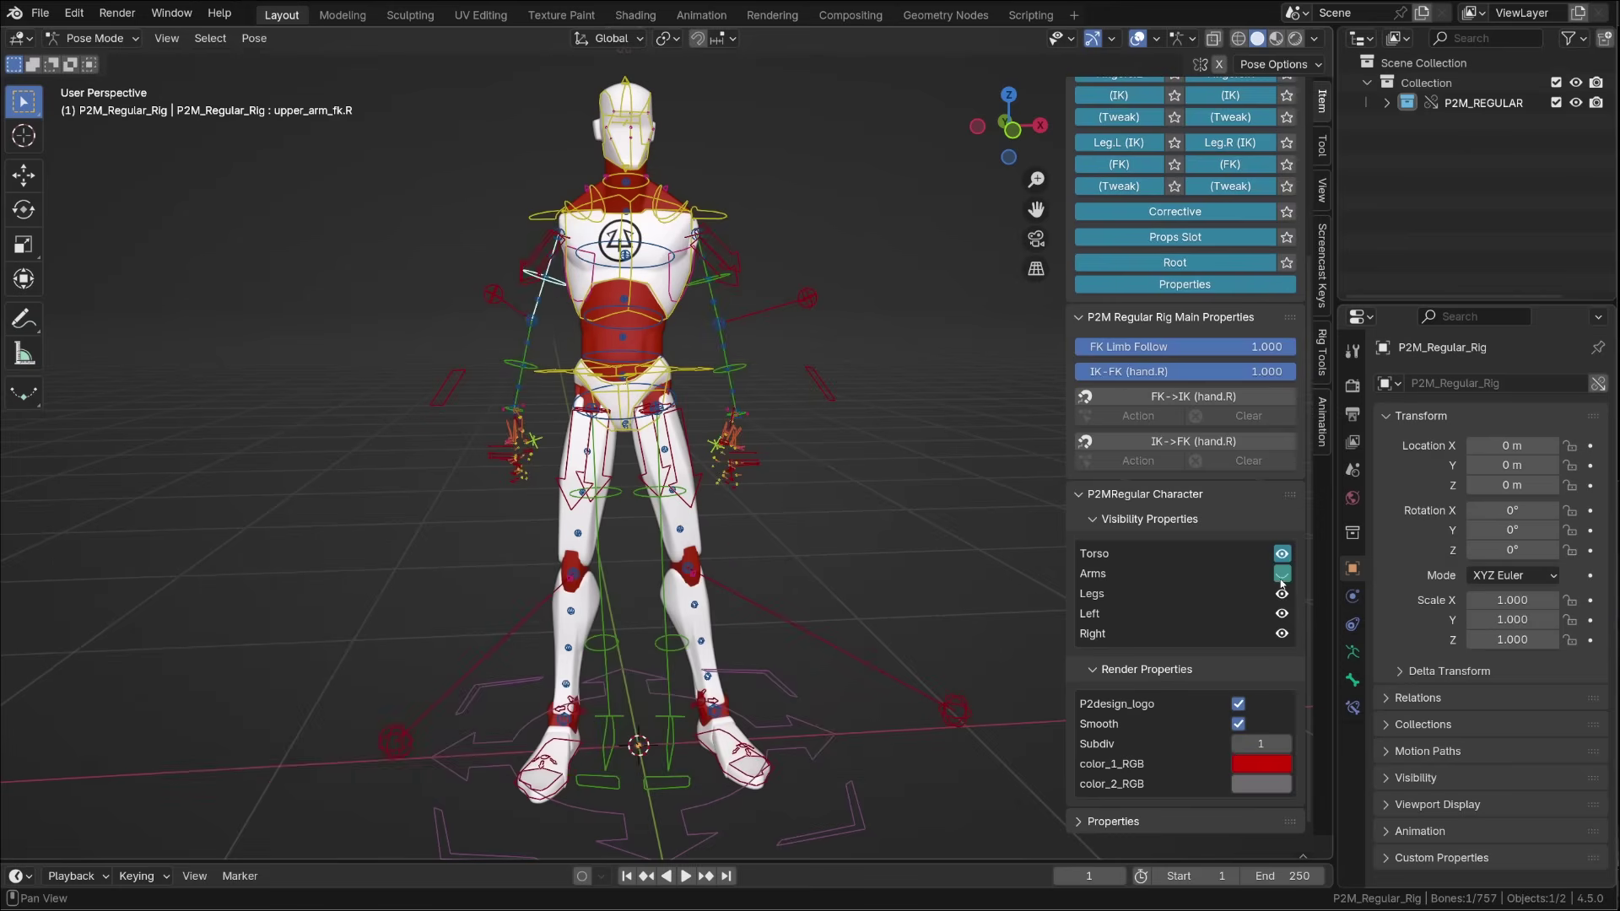
click(1282, 573)
click(1282, 595)
click(1282, 595)
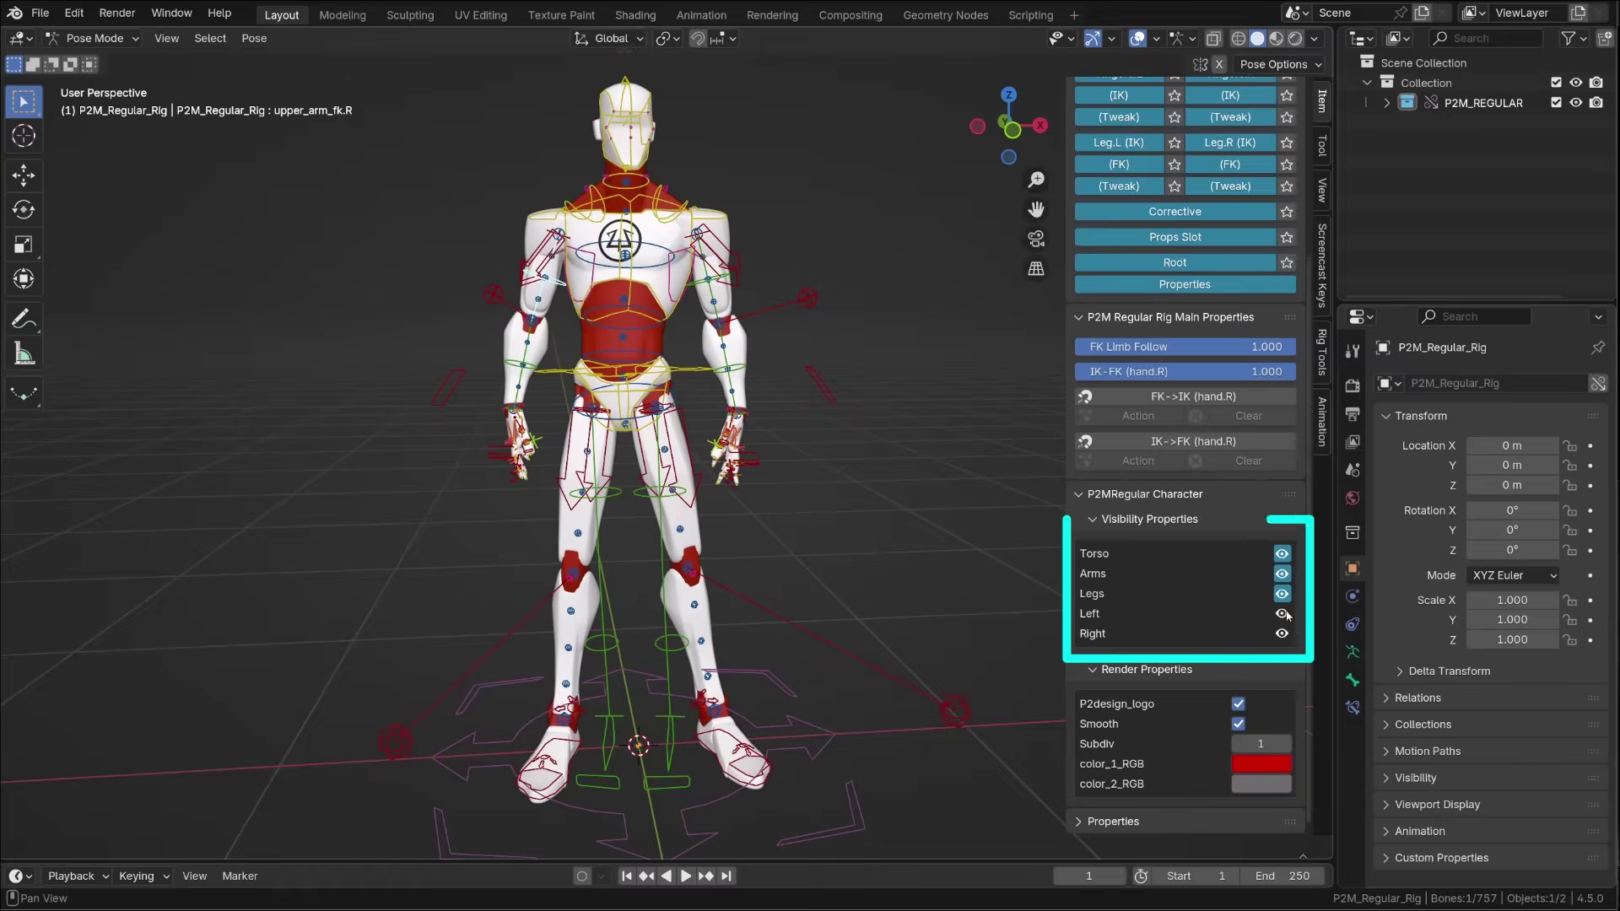
click(1281, 614)
click(1282, 634)
click(1282, 613)
click(1282, 634)
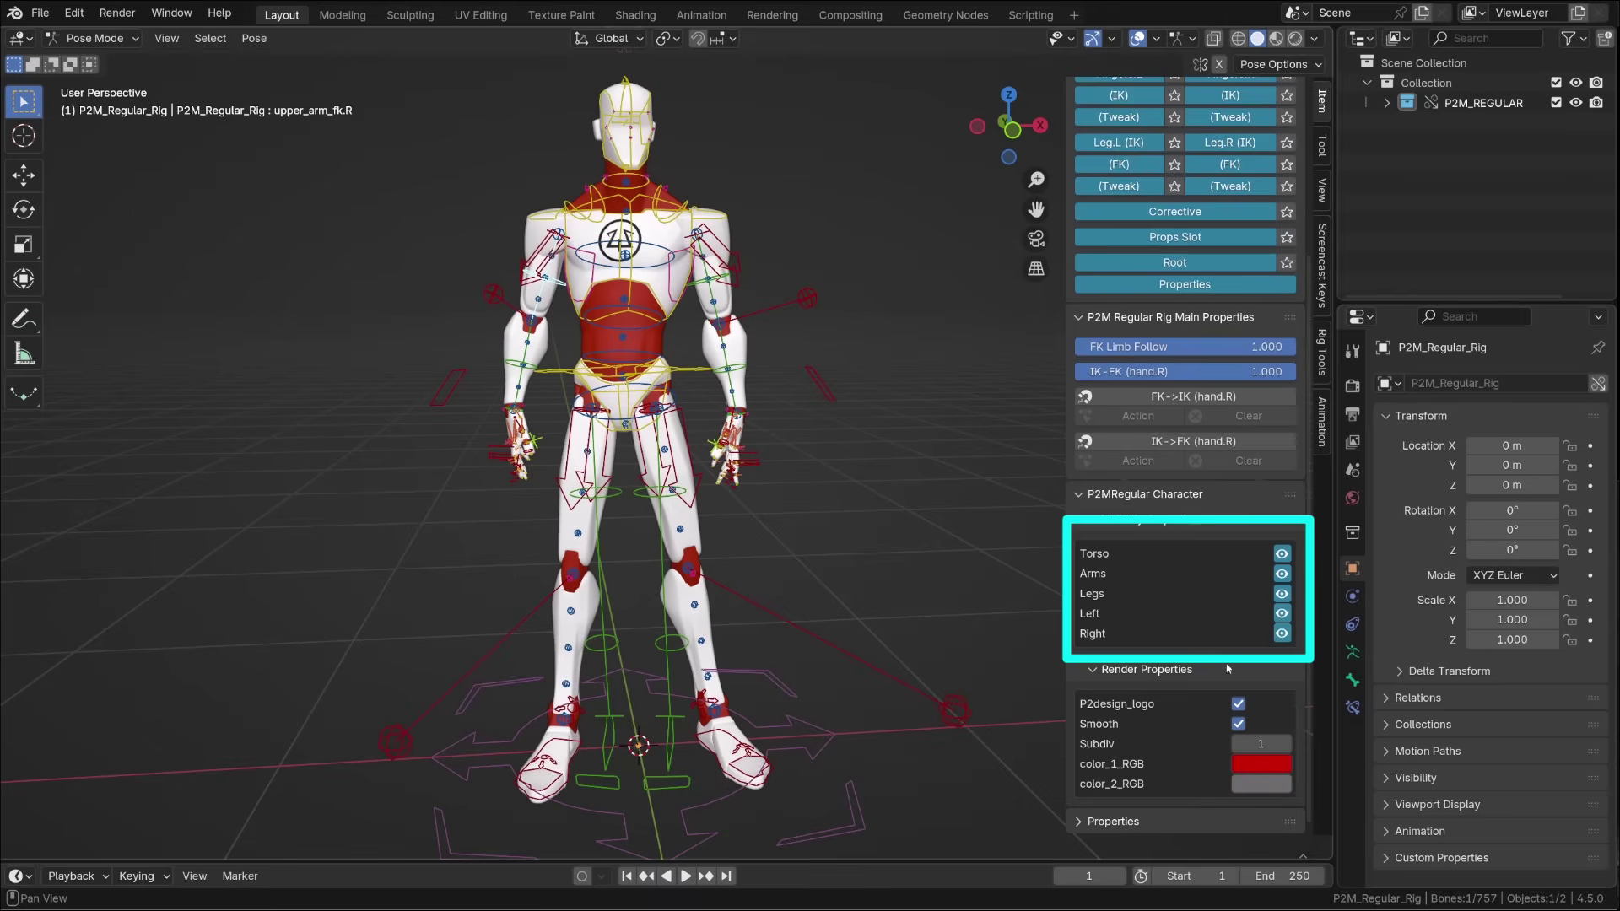
Step: Switch the viewport to Material Preview and set the character's color_2_RGB to white and color_1_RGB to dark blue
middle_drag(840, 514, 837, 515)
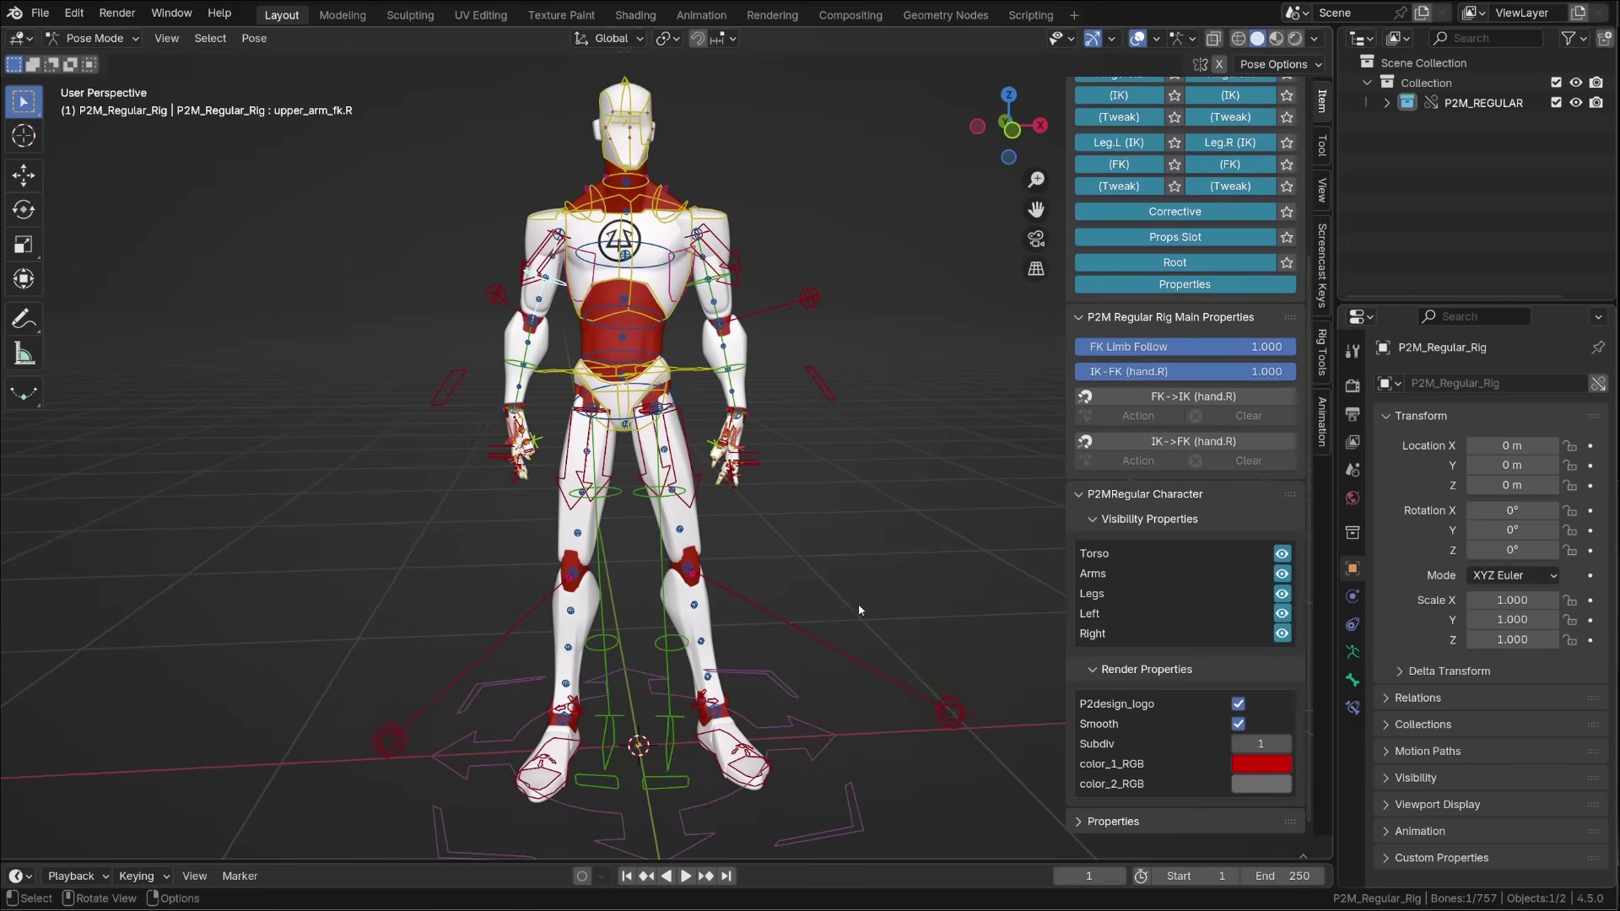
click(1275, 38)
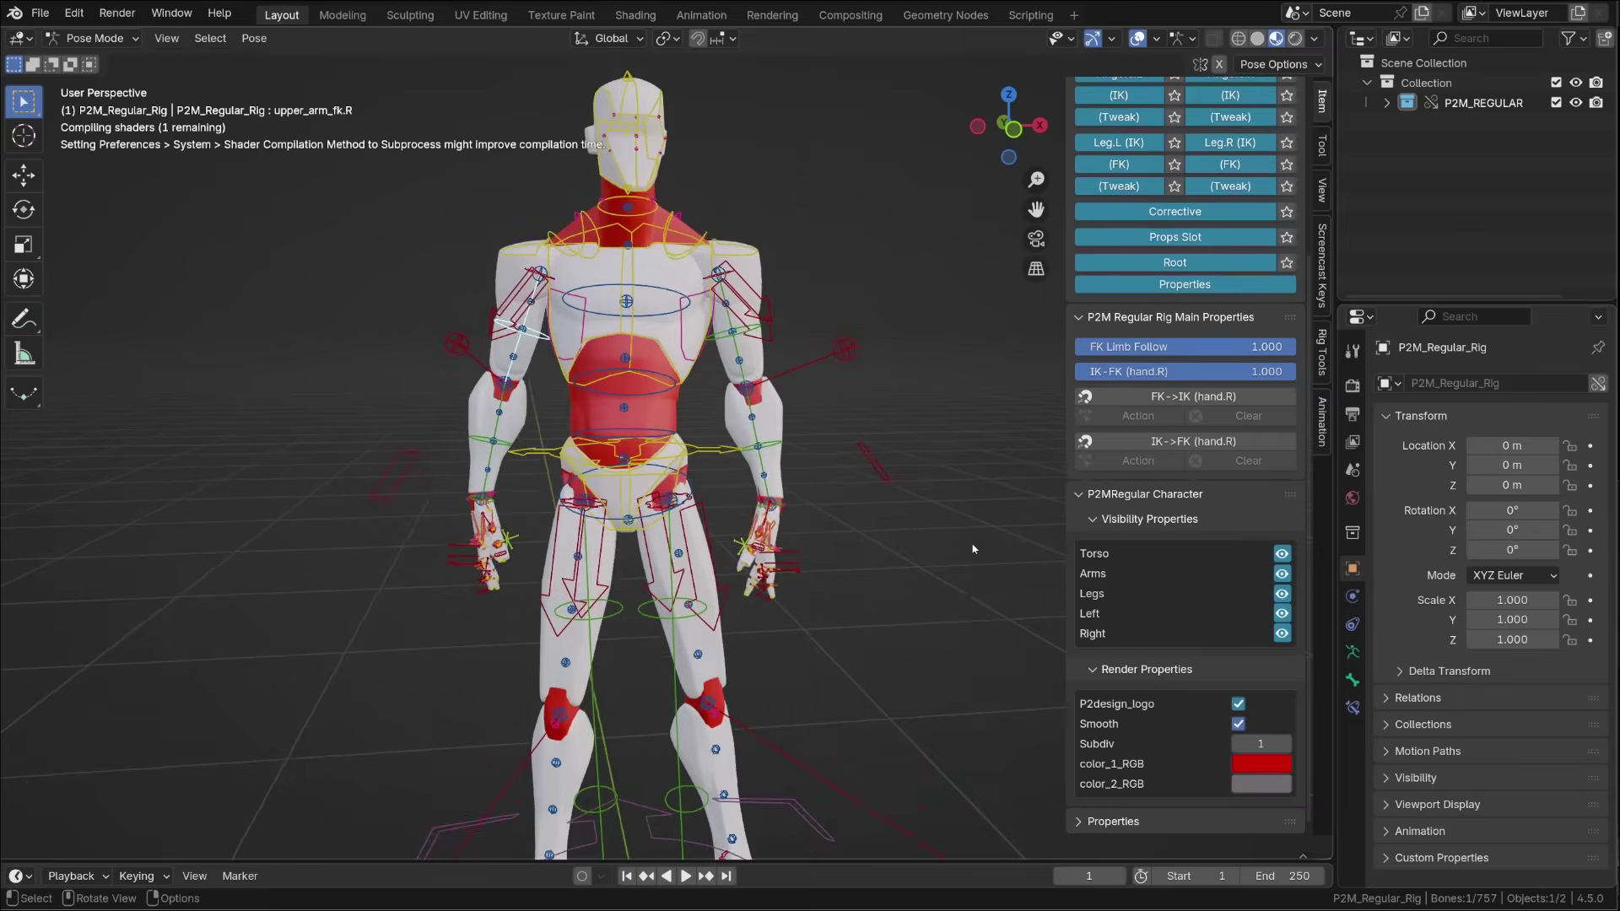
click(1286, 772)
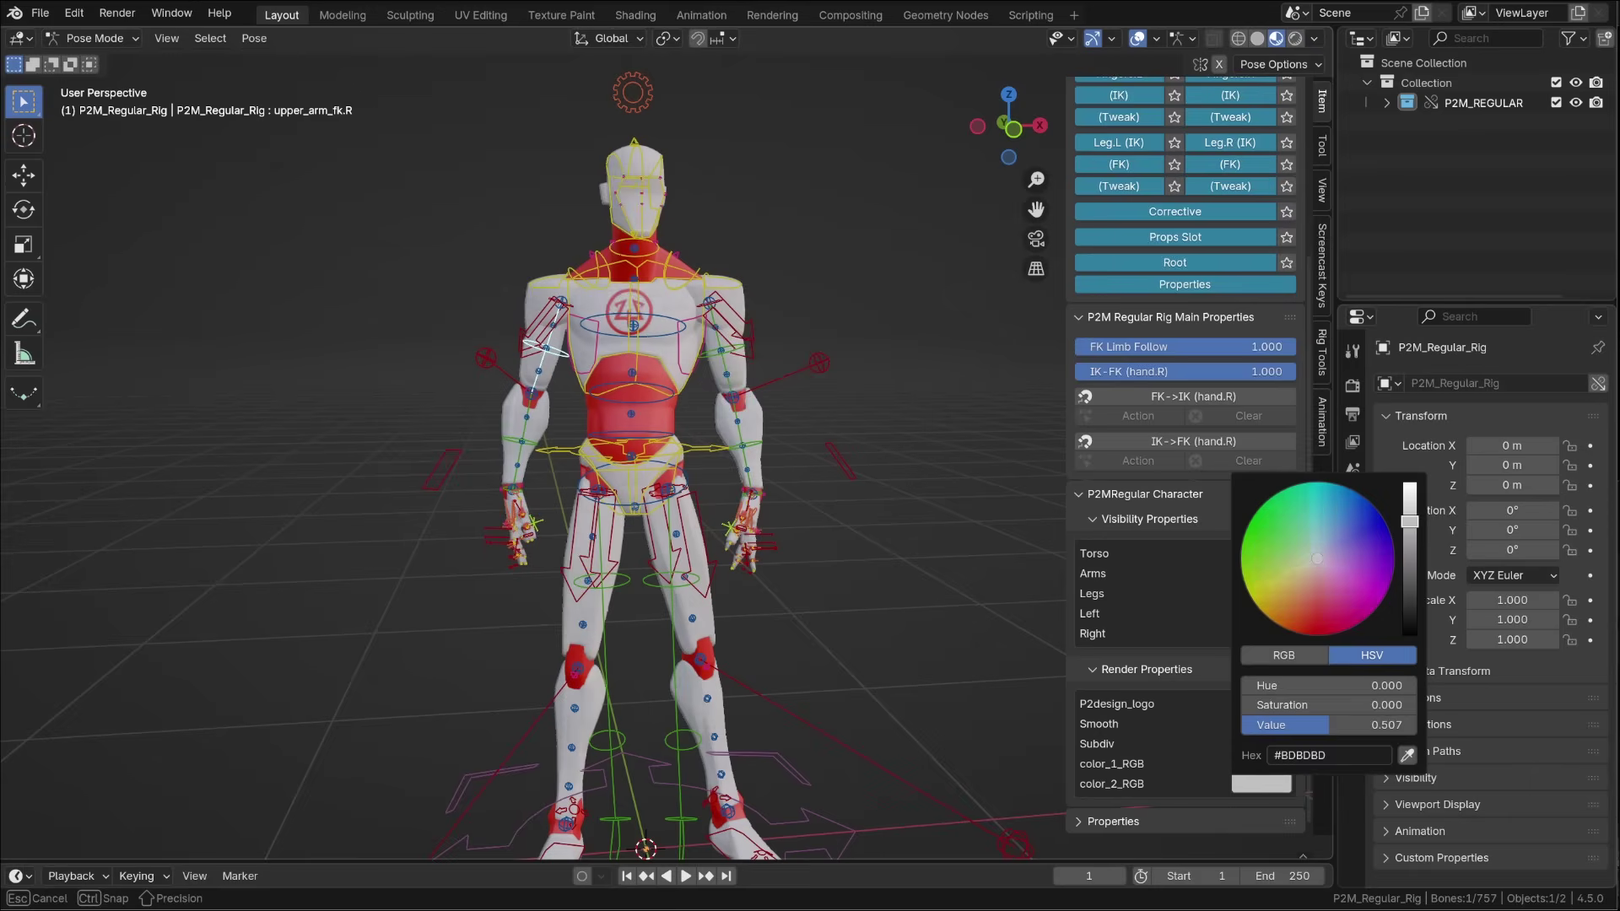
click(1255, 762)
drag(1299, 612, 1373, 490)
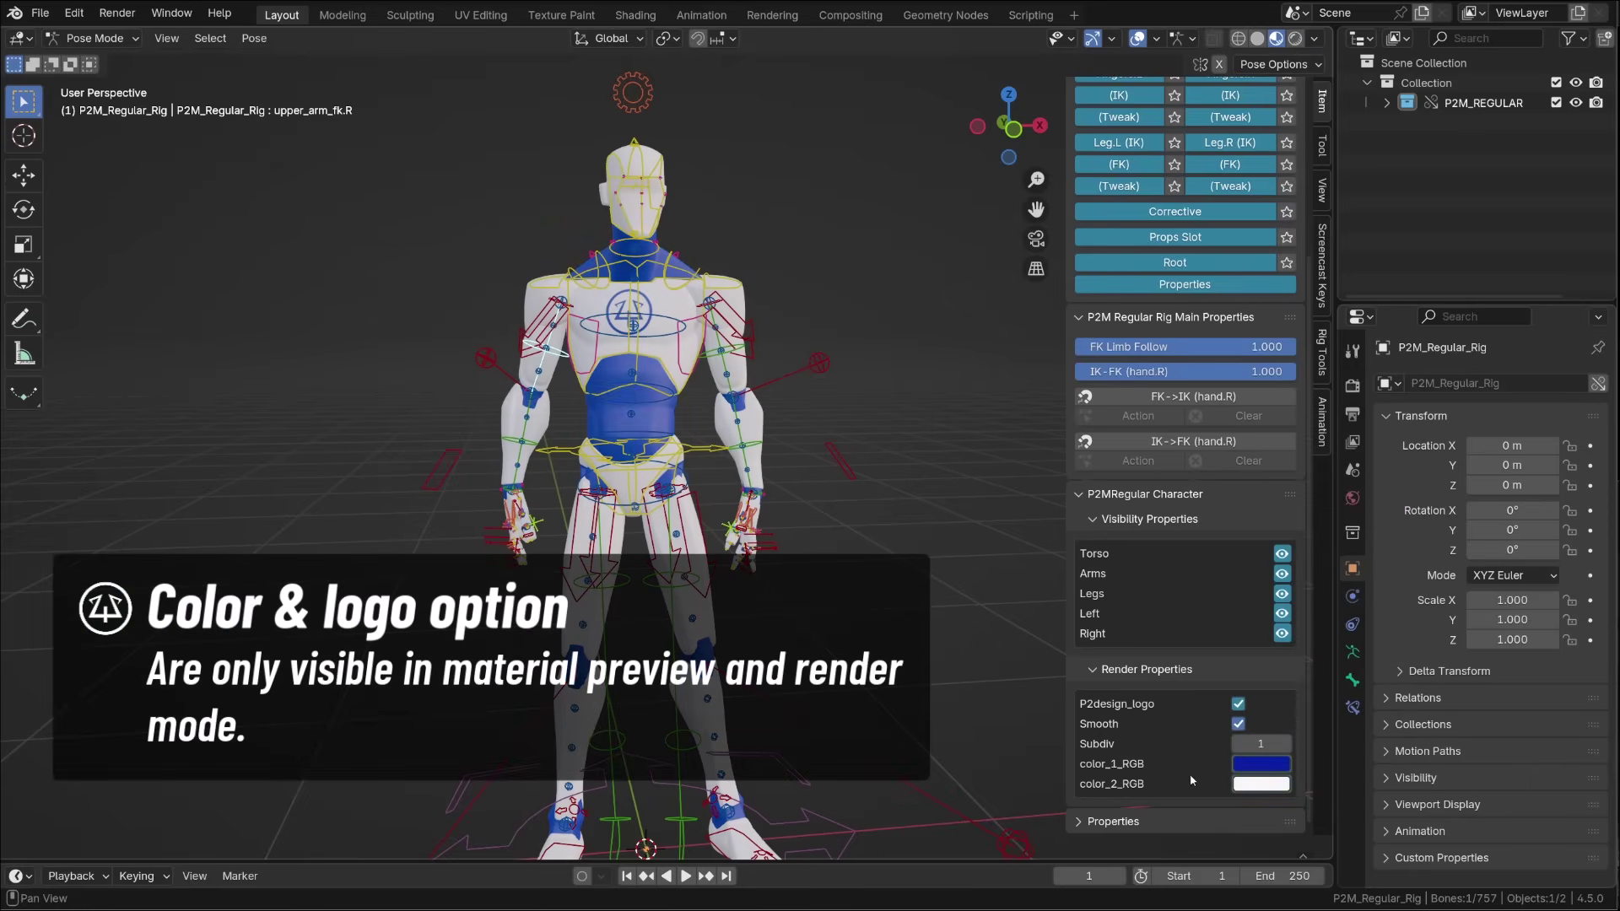
Step: Toggle the P2design_logo option off and on and set the character's Subdiv to 0
click(1236, 705)
scroll(864, 718, up, 2)
click(1238, 744)
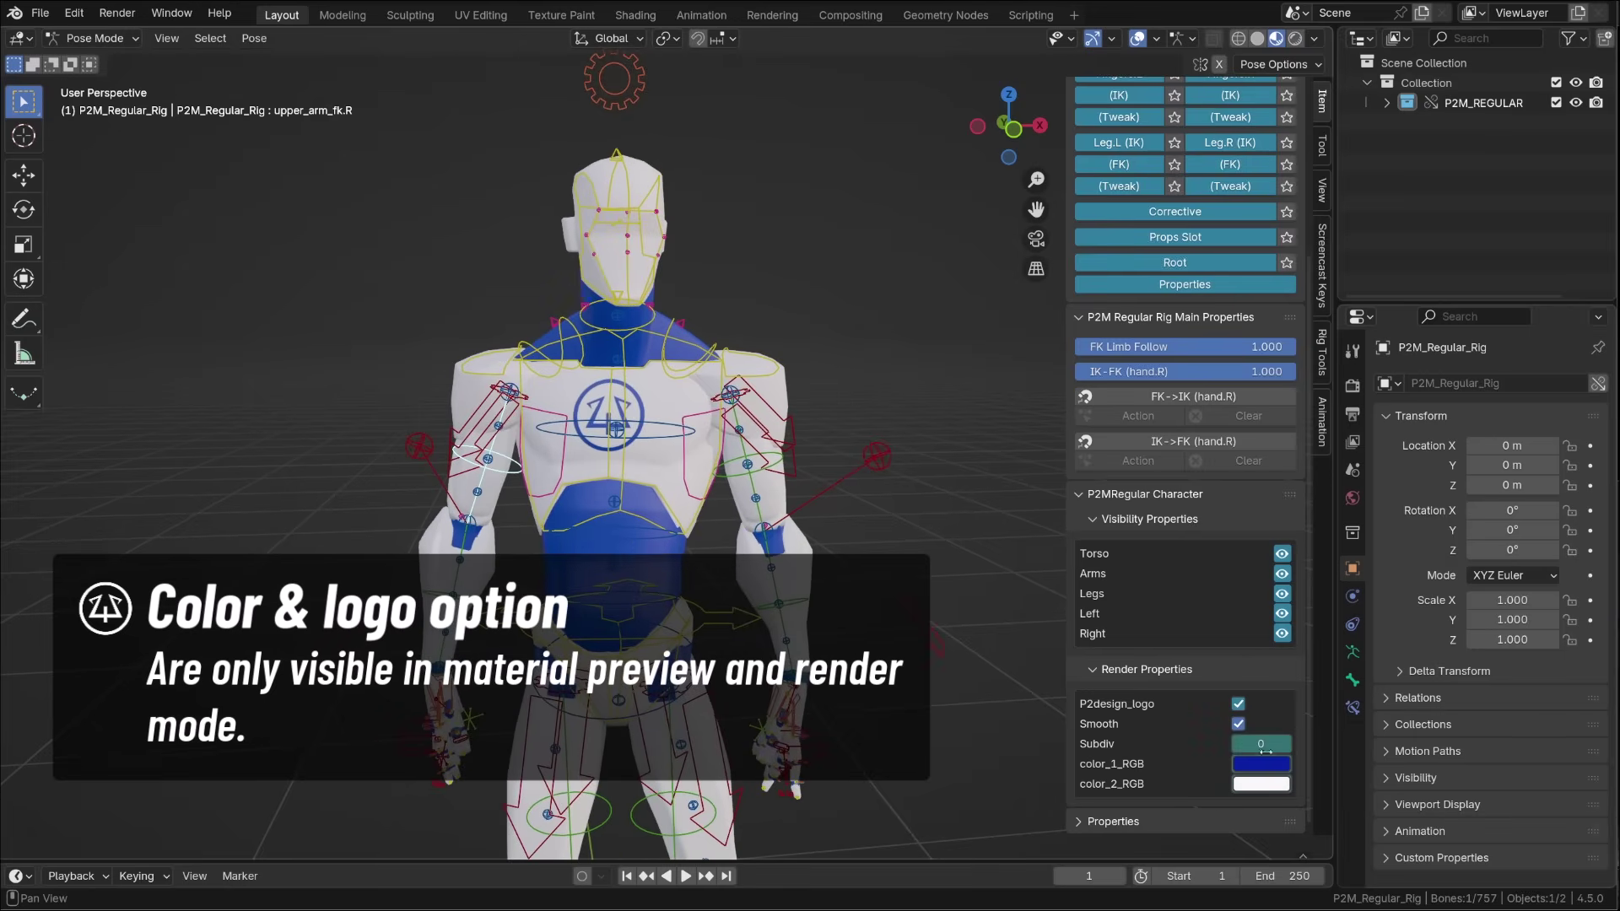
Step: In Solid shading, preview the character with Subdiv 2 and overlays hidden, and return Subdiv to 0 with overlays shown
key(z)
click(829, 386)
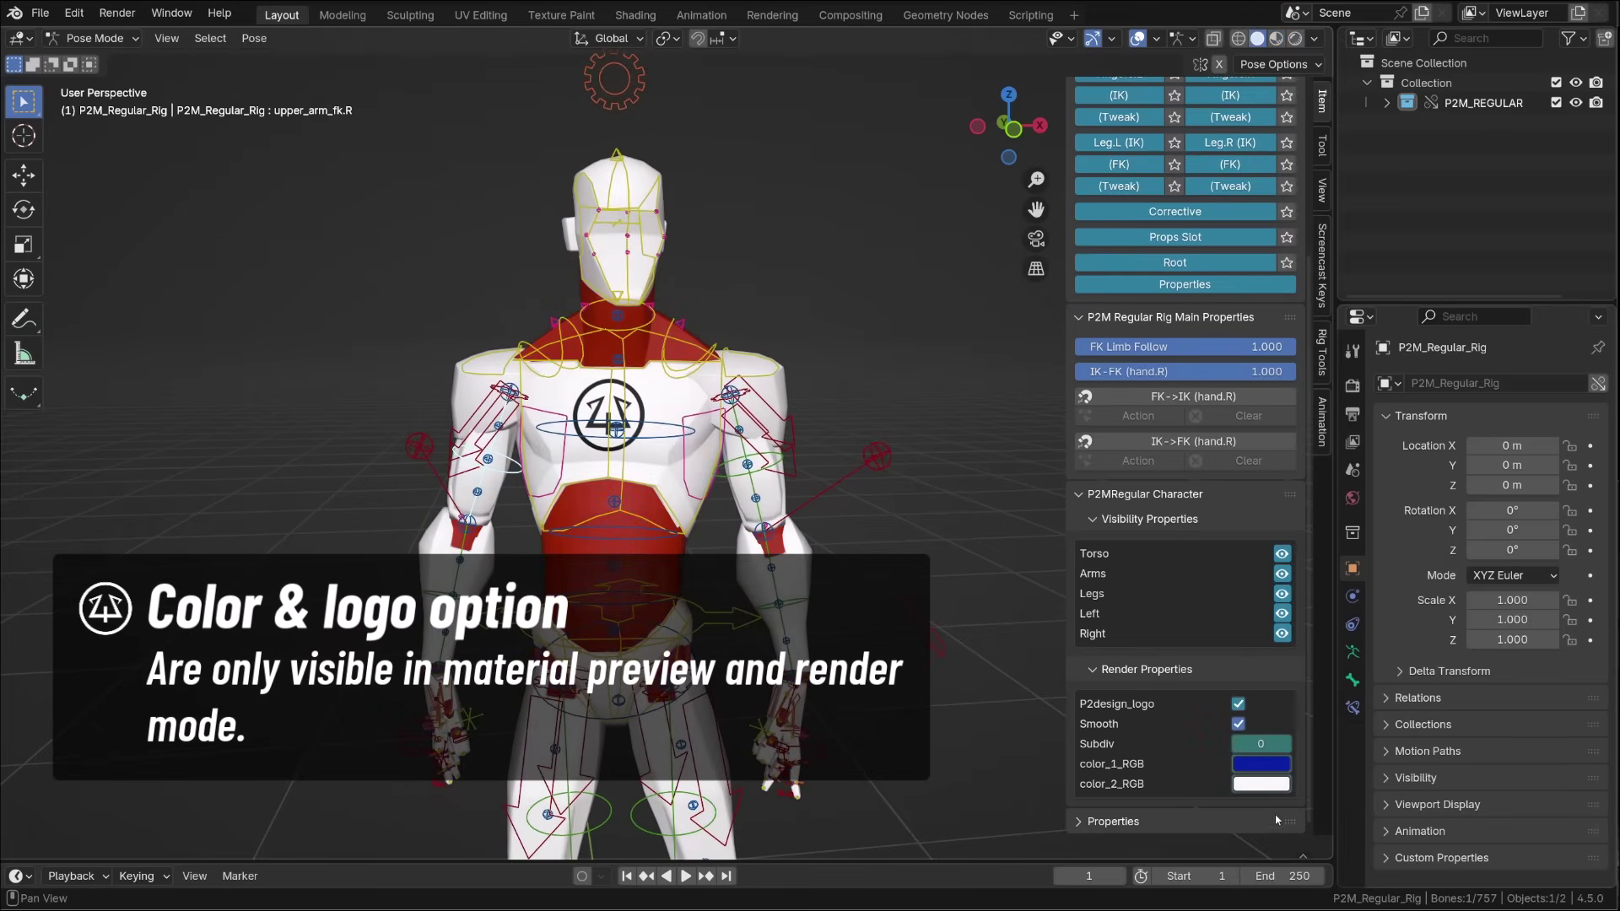
click(1286, 744)
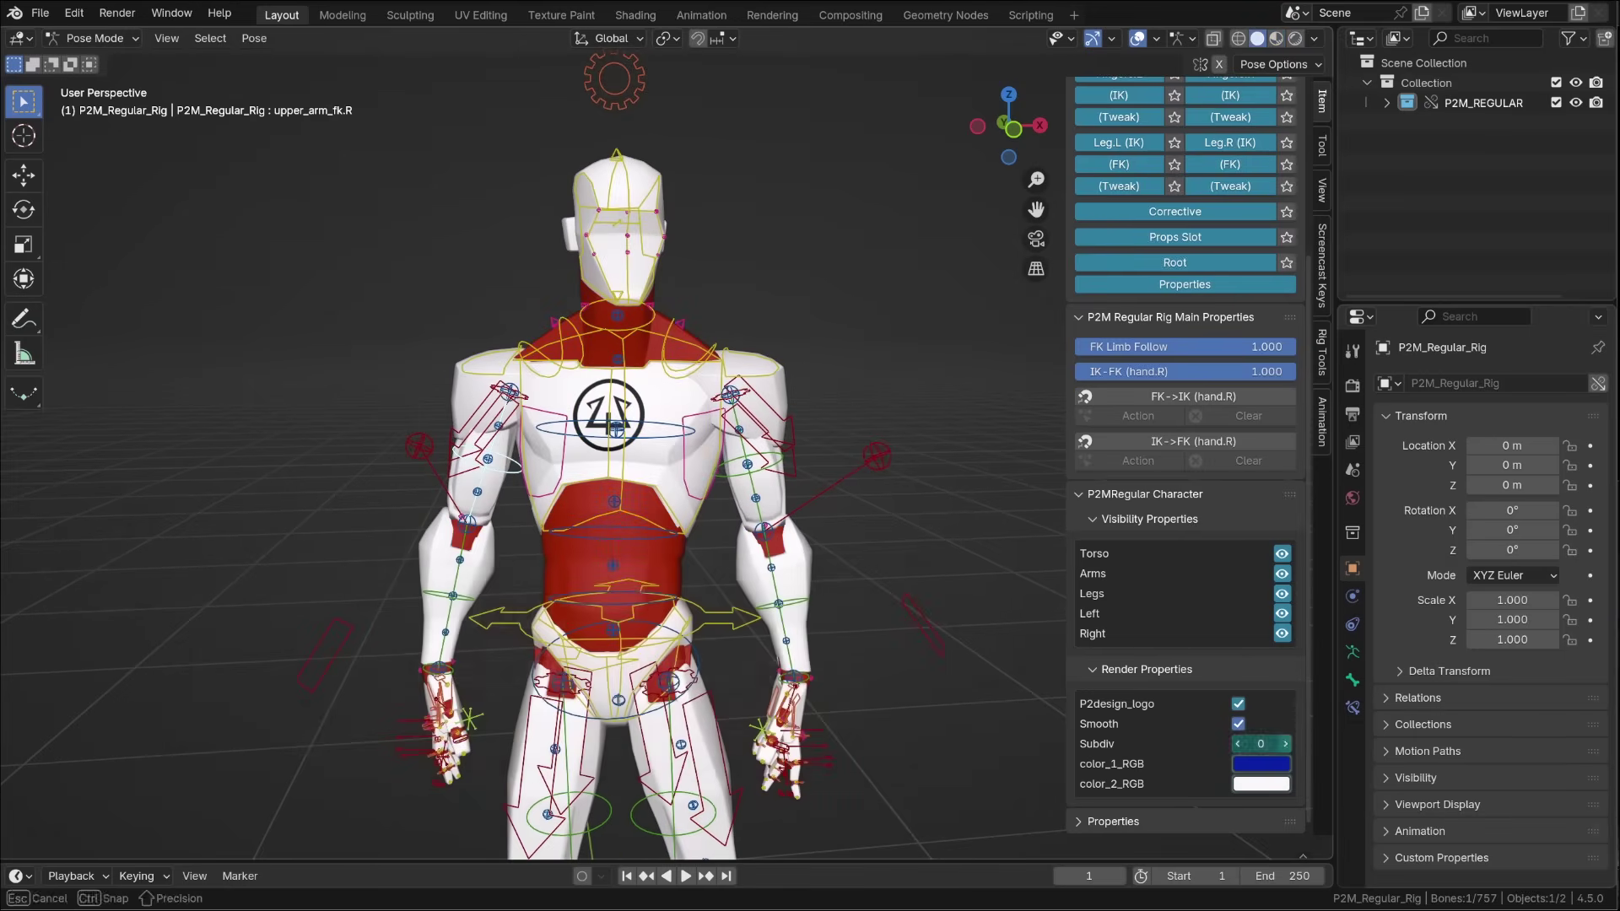
click(1286, 744)
key(shift+alt+z)
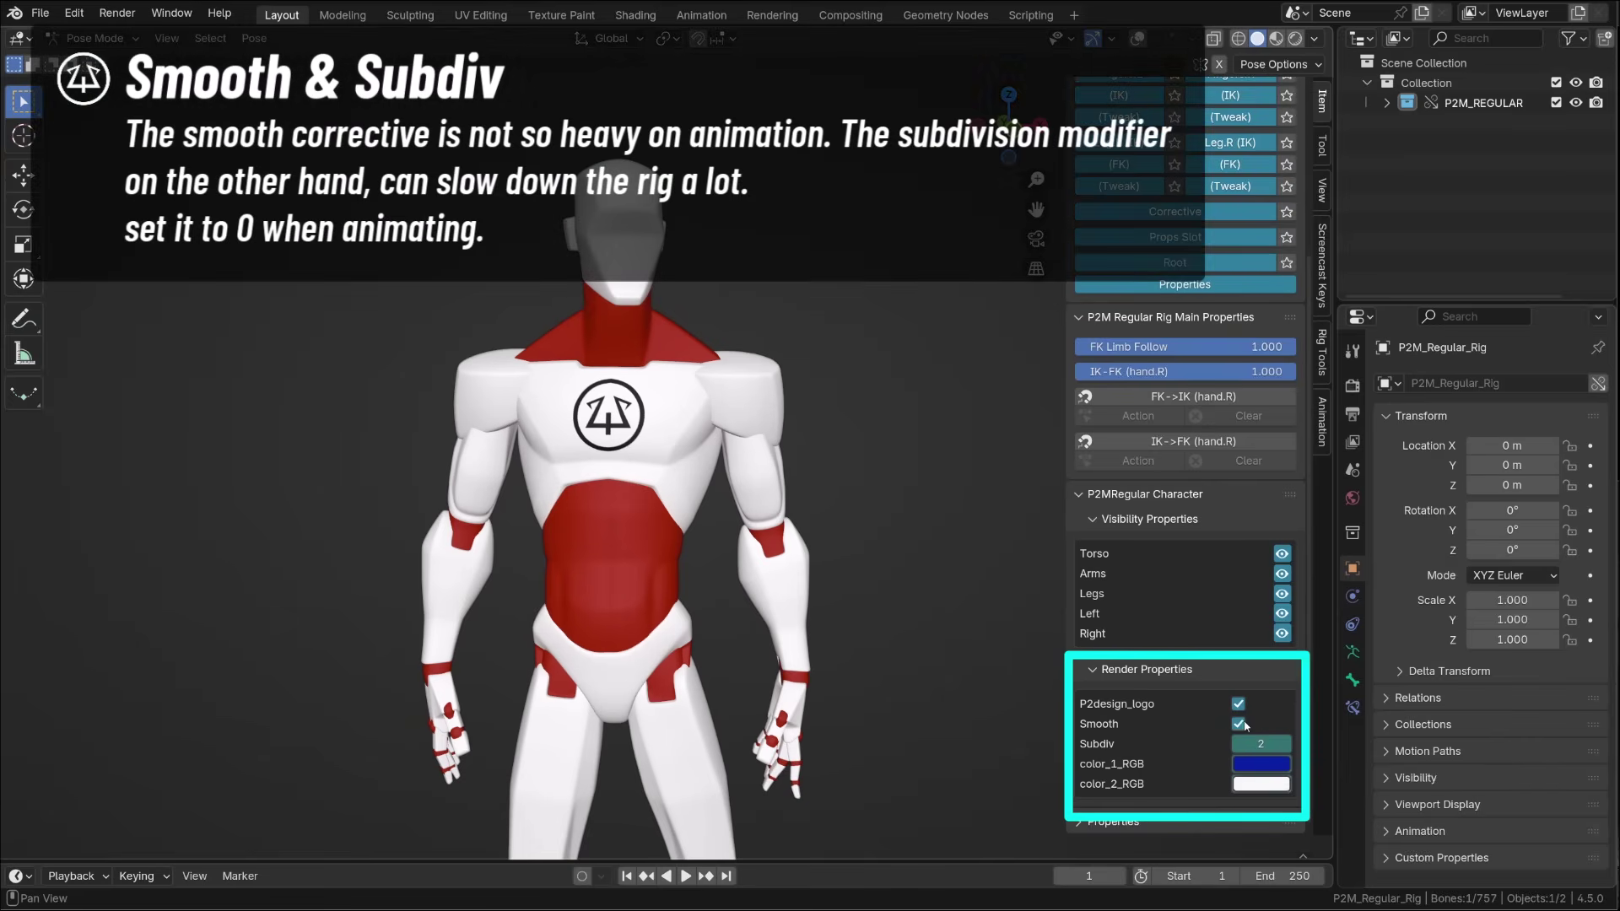
click(1238, 744)
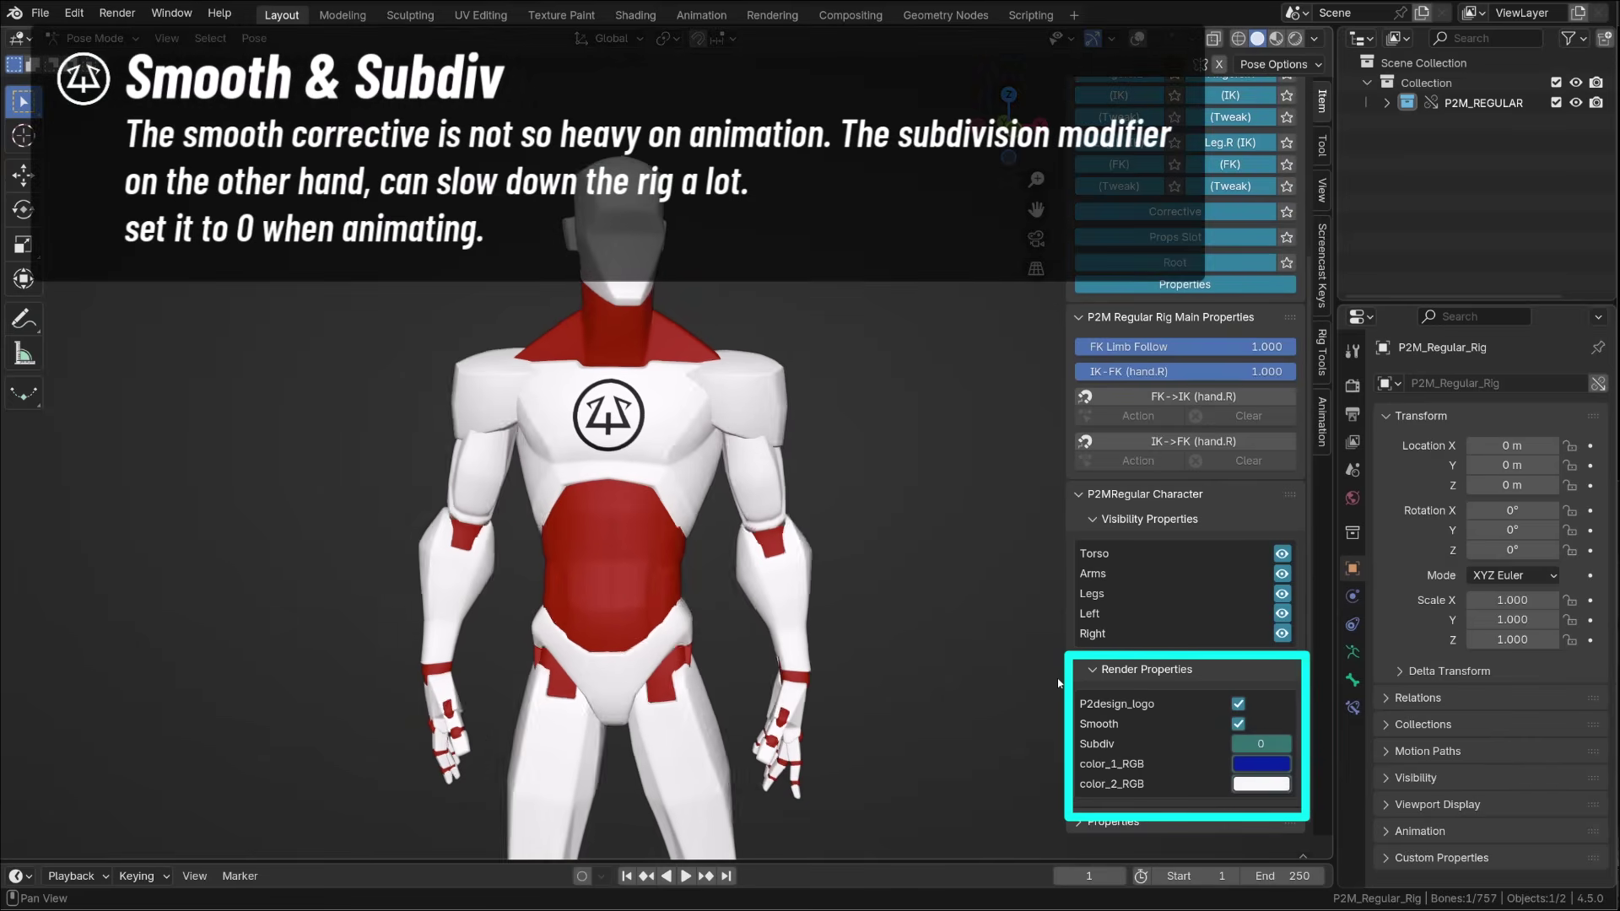
key(shift+alt+z)
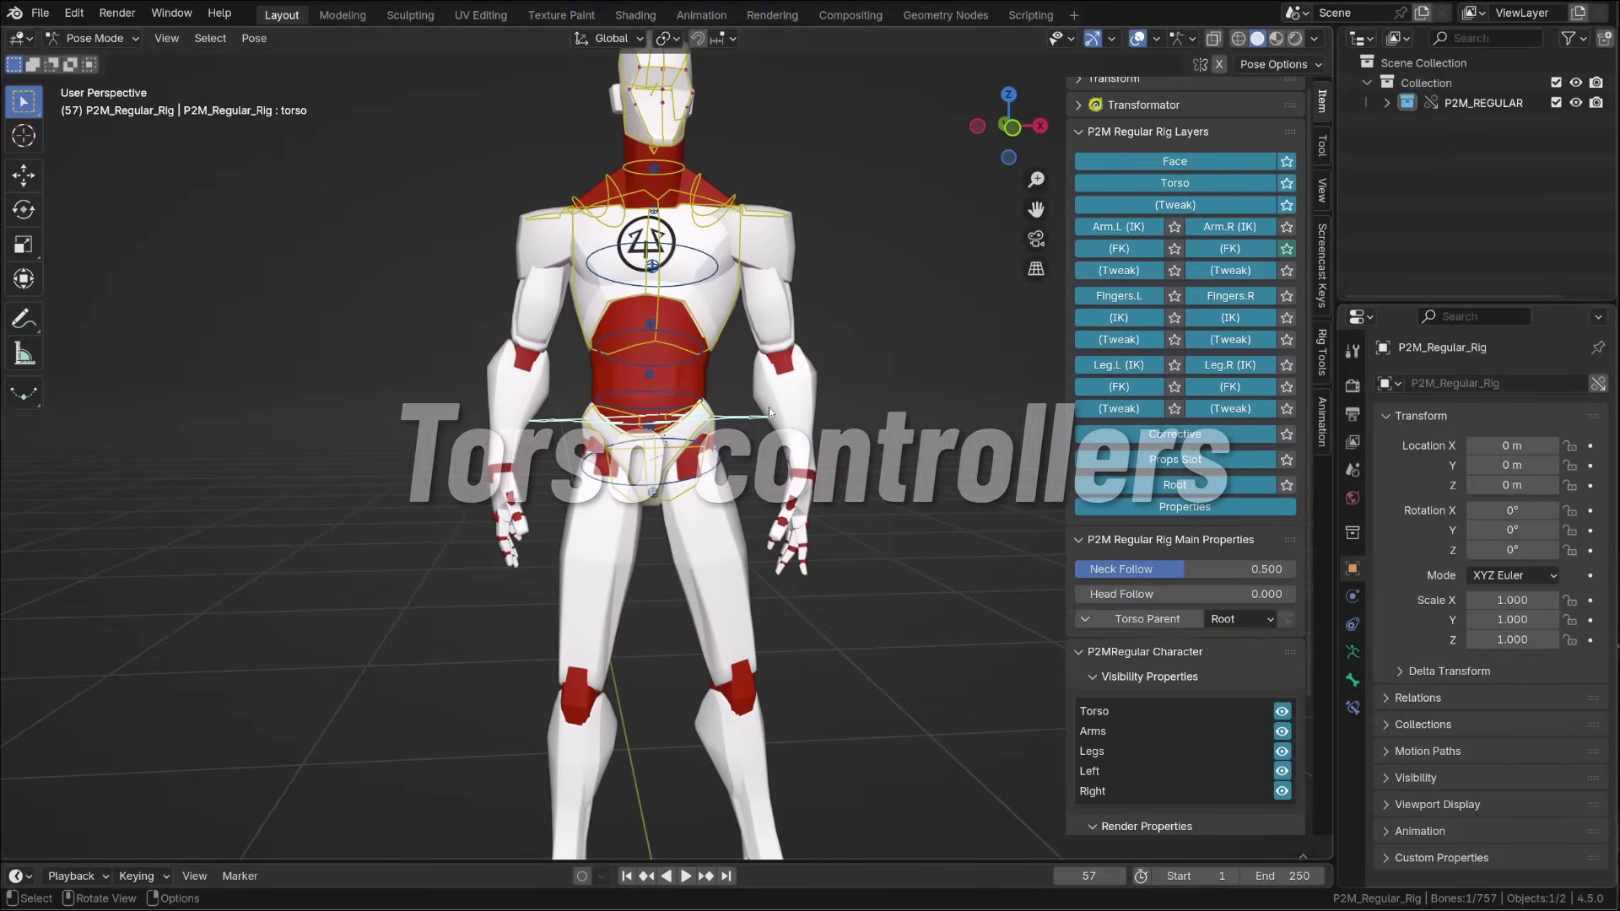
Step: Isolate the main Torso layer in solo mode without the torso Tweak controllers
middle_drag(738, 442, 740, 447)
click(724, 426)
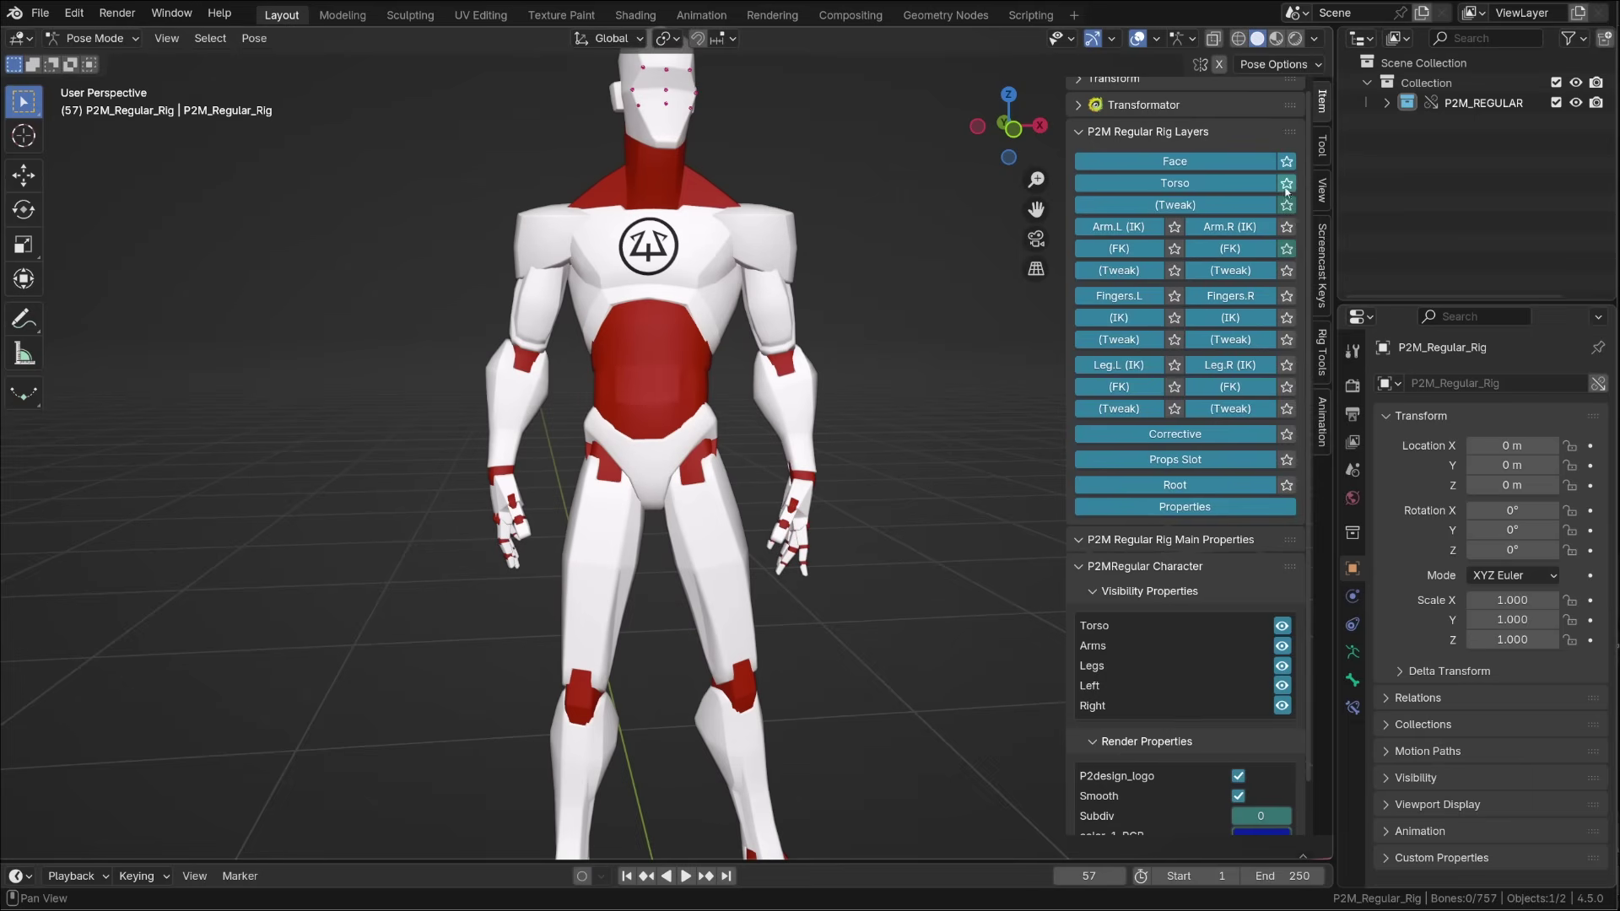
key(ctrl+z)
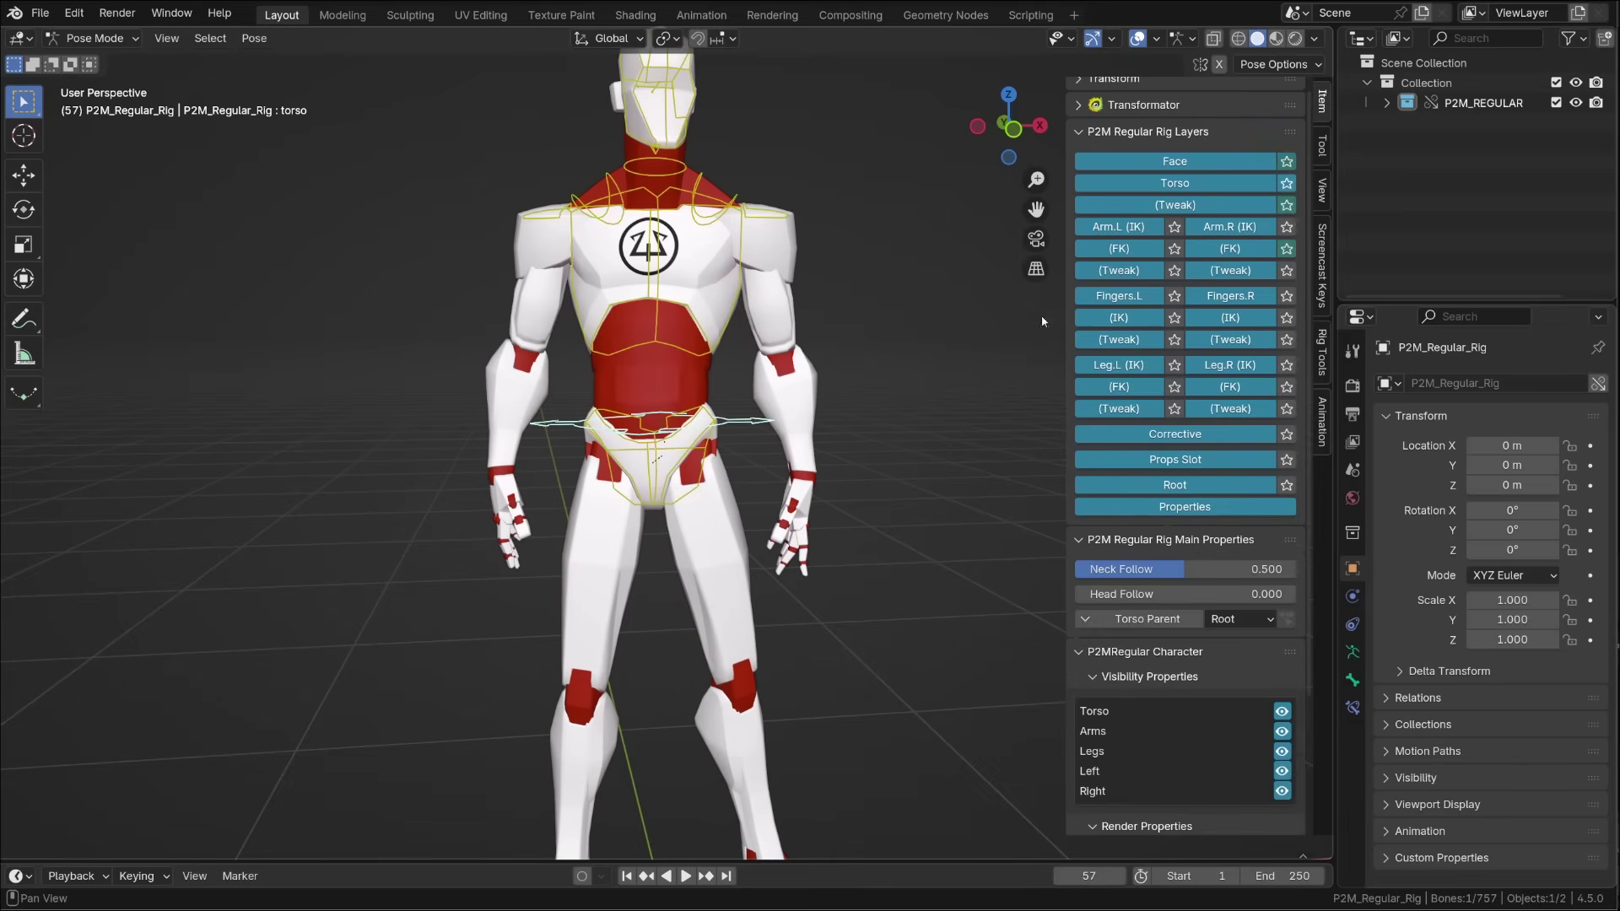
scroll(757, 426, down, 5)
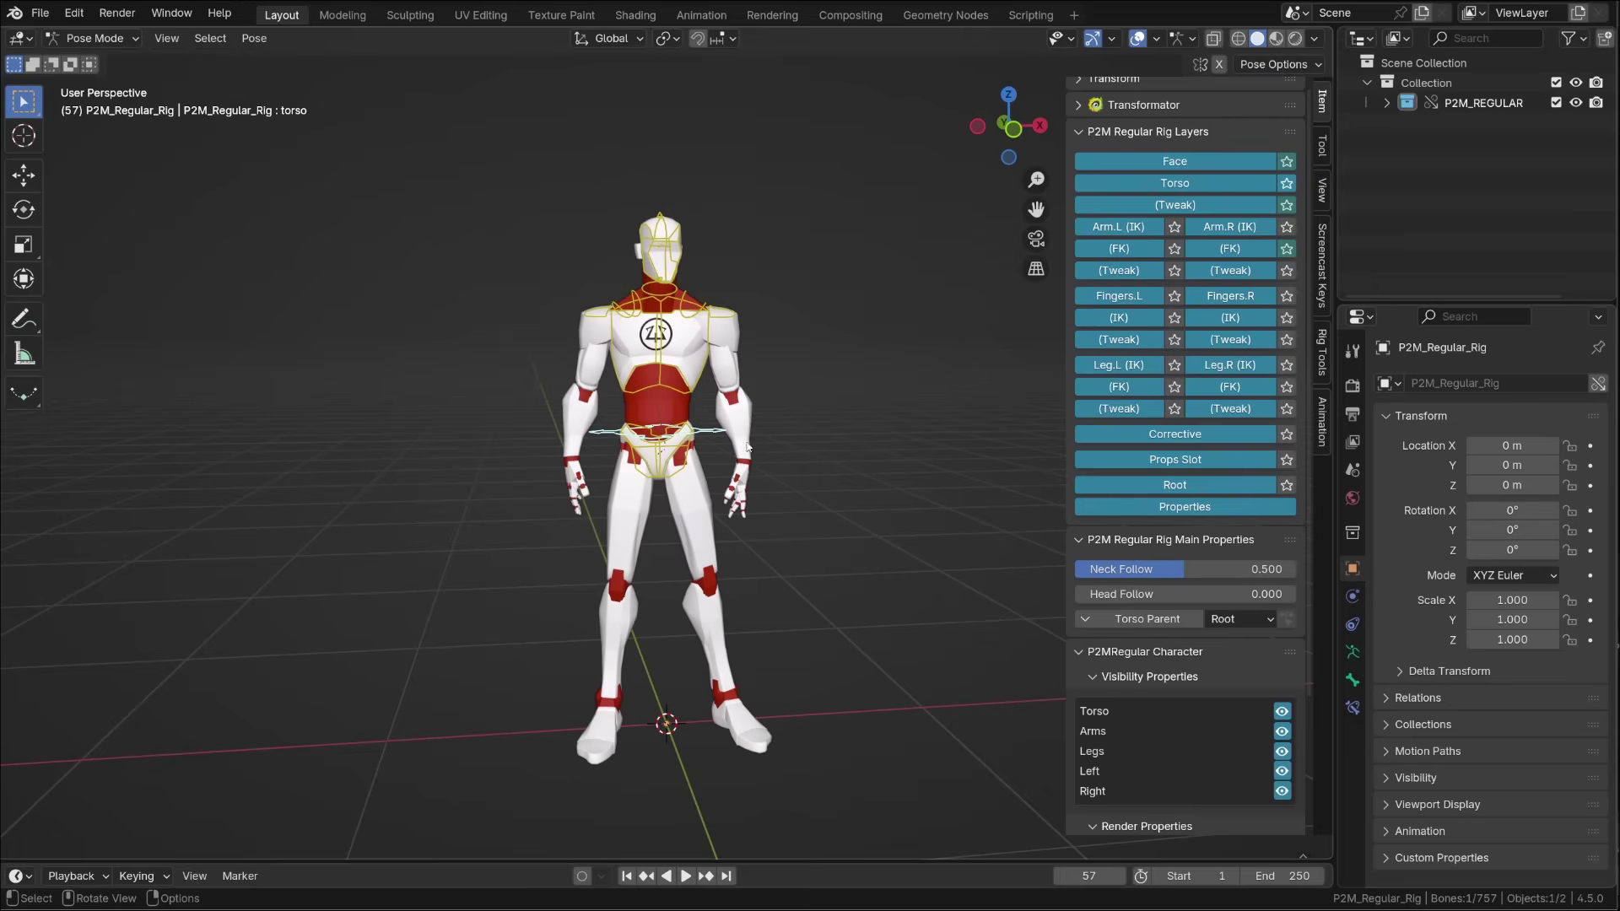
Step: Try a trackball rotation of the torso controller
key(r)
key(r)
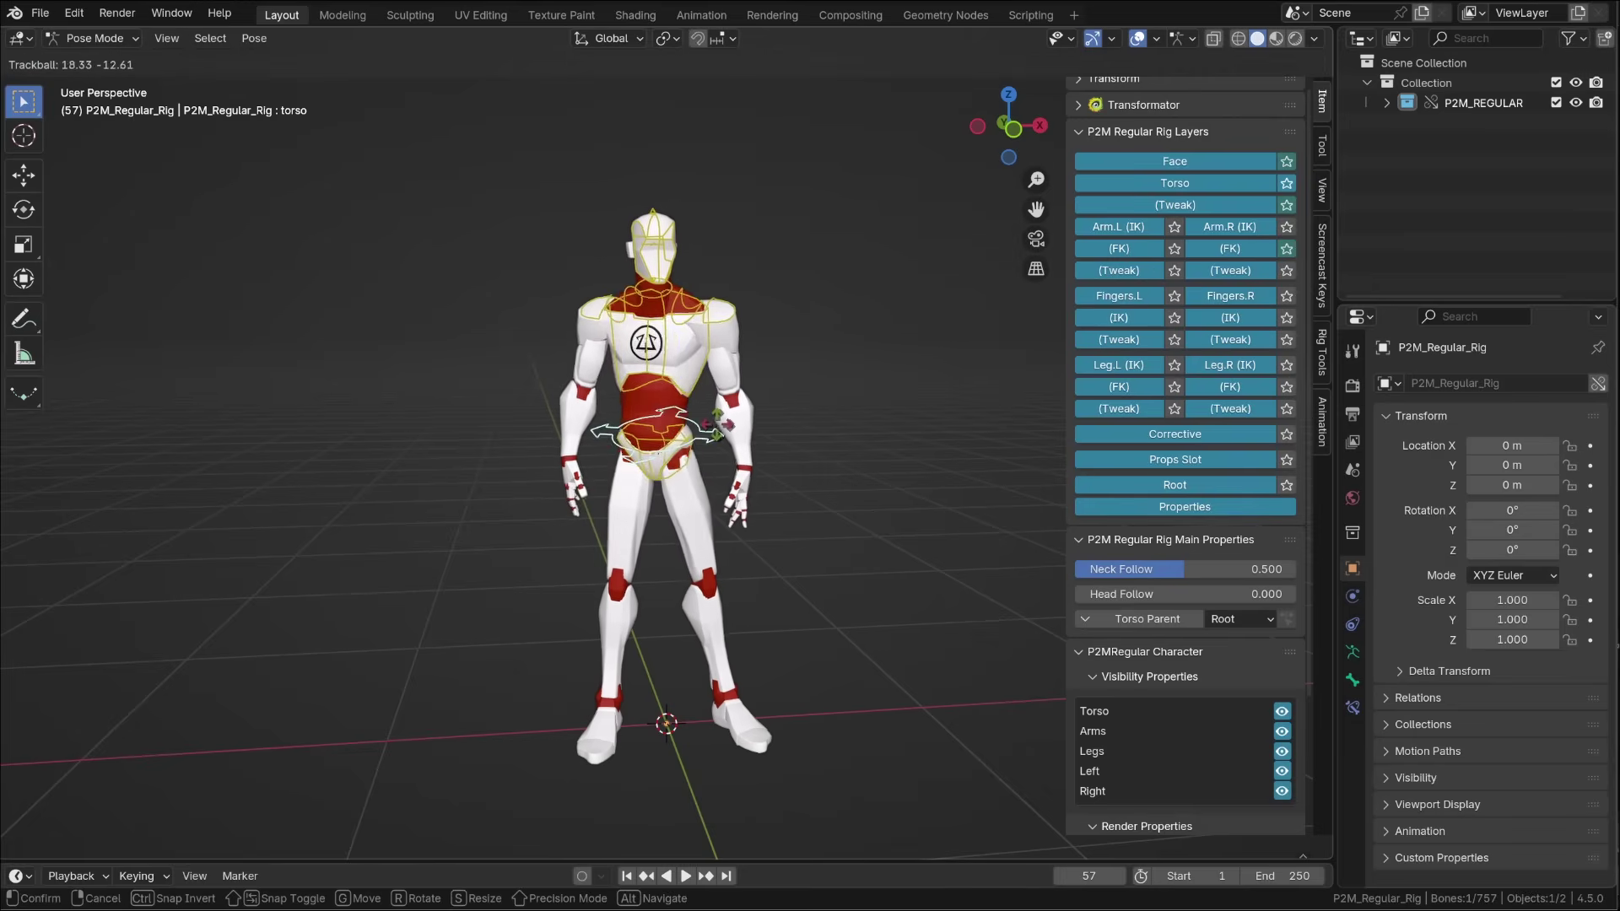
right_click(697, 396)
Step: Try moving the chest controller and rotating it freely with the trackball rotation
click(694, 390)
key(g)
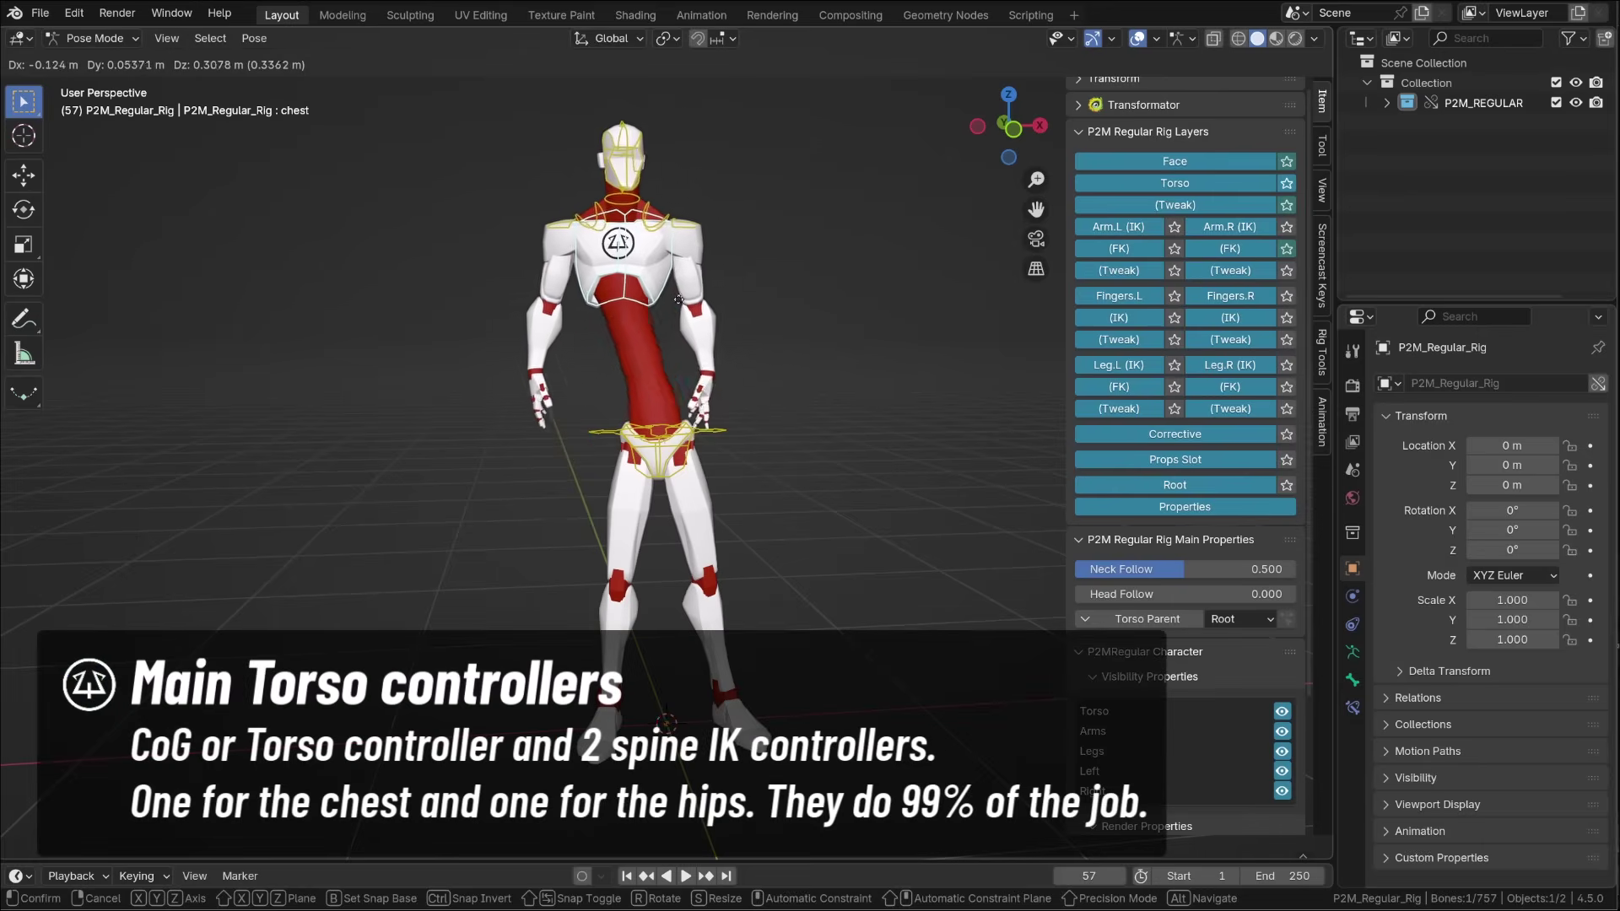
right_click(782, 355)
key(r)
key(r)
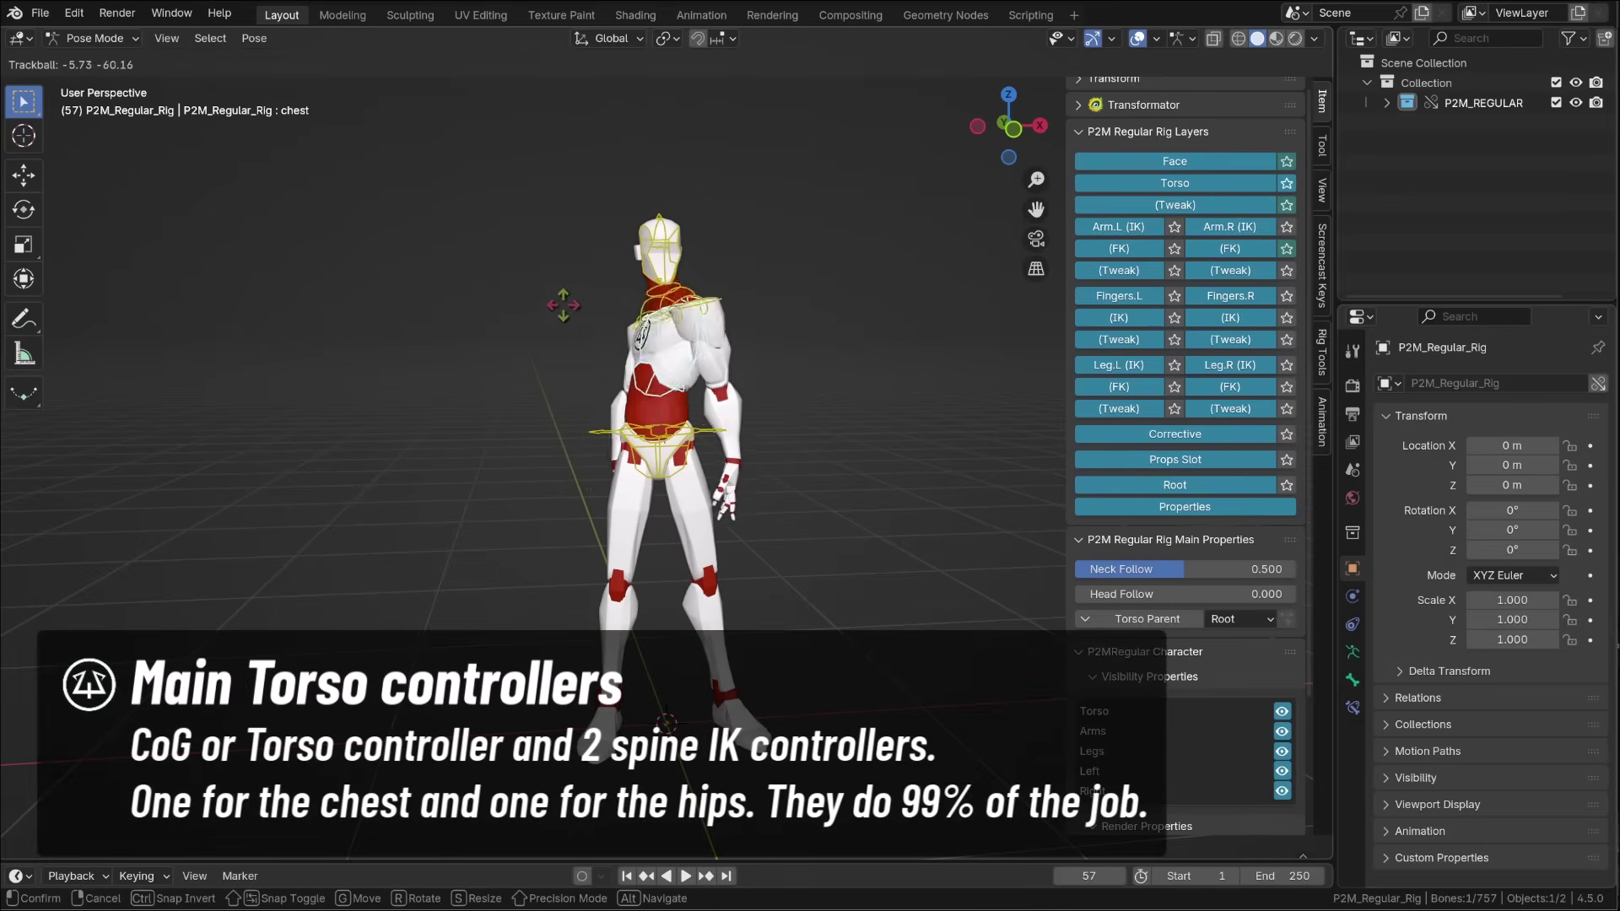
right_click(627, 474)
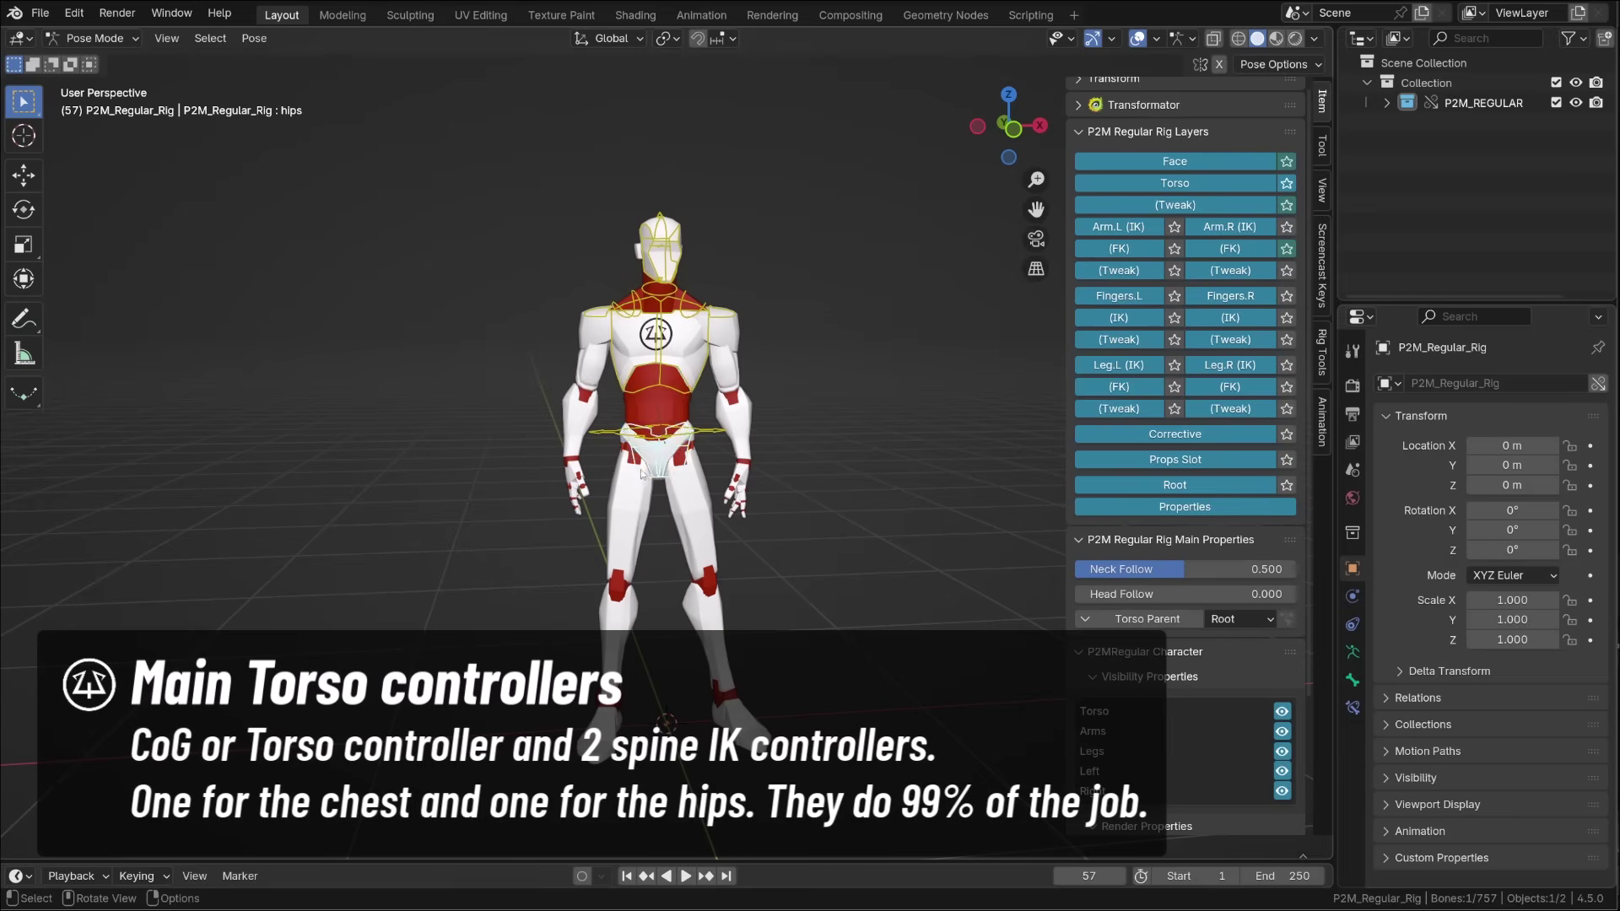
Step: Try a trackball rotation of the hips controller
key(r)
key(r)
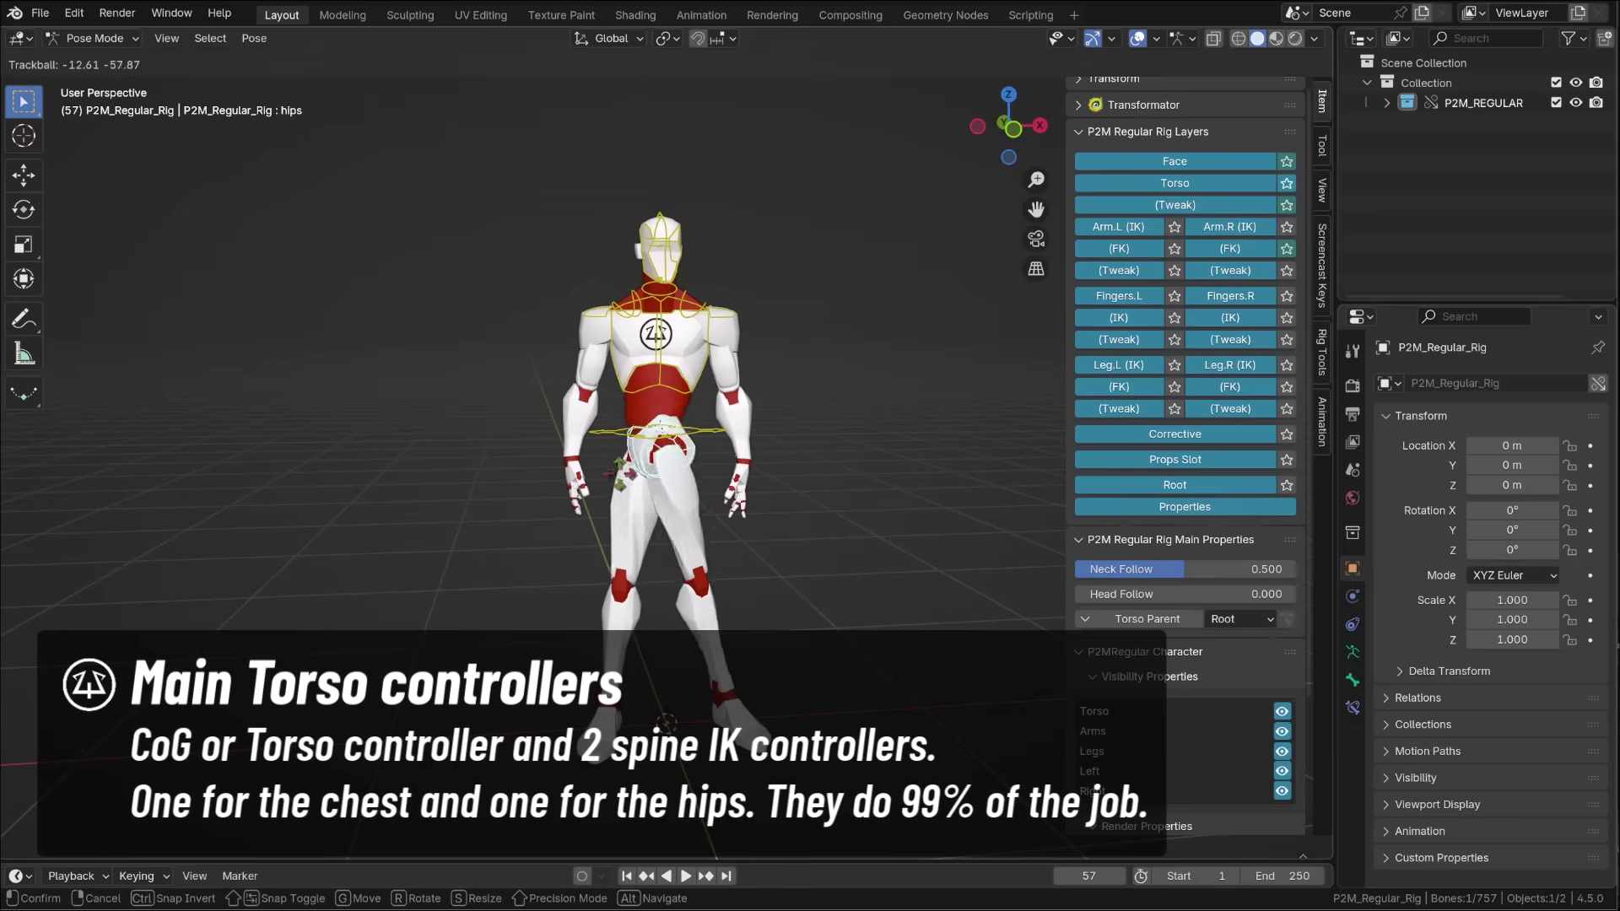
right_click(663, 511)
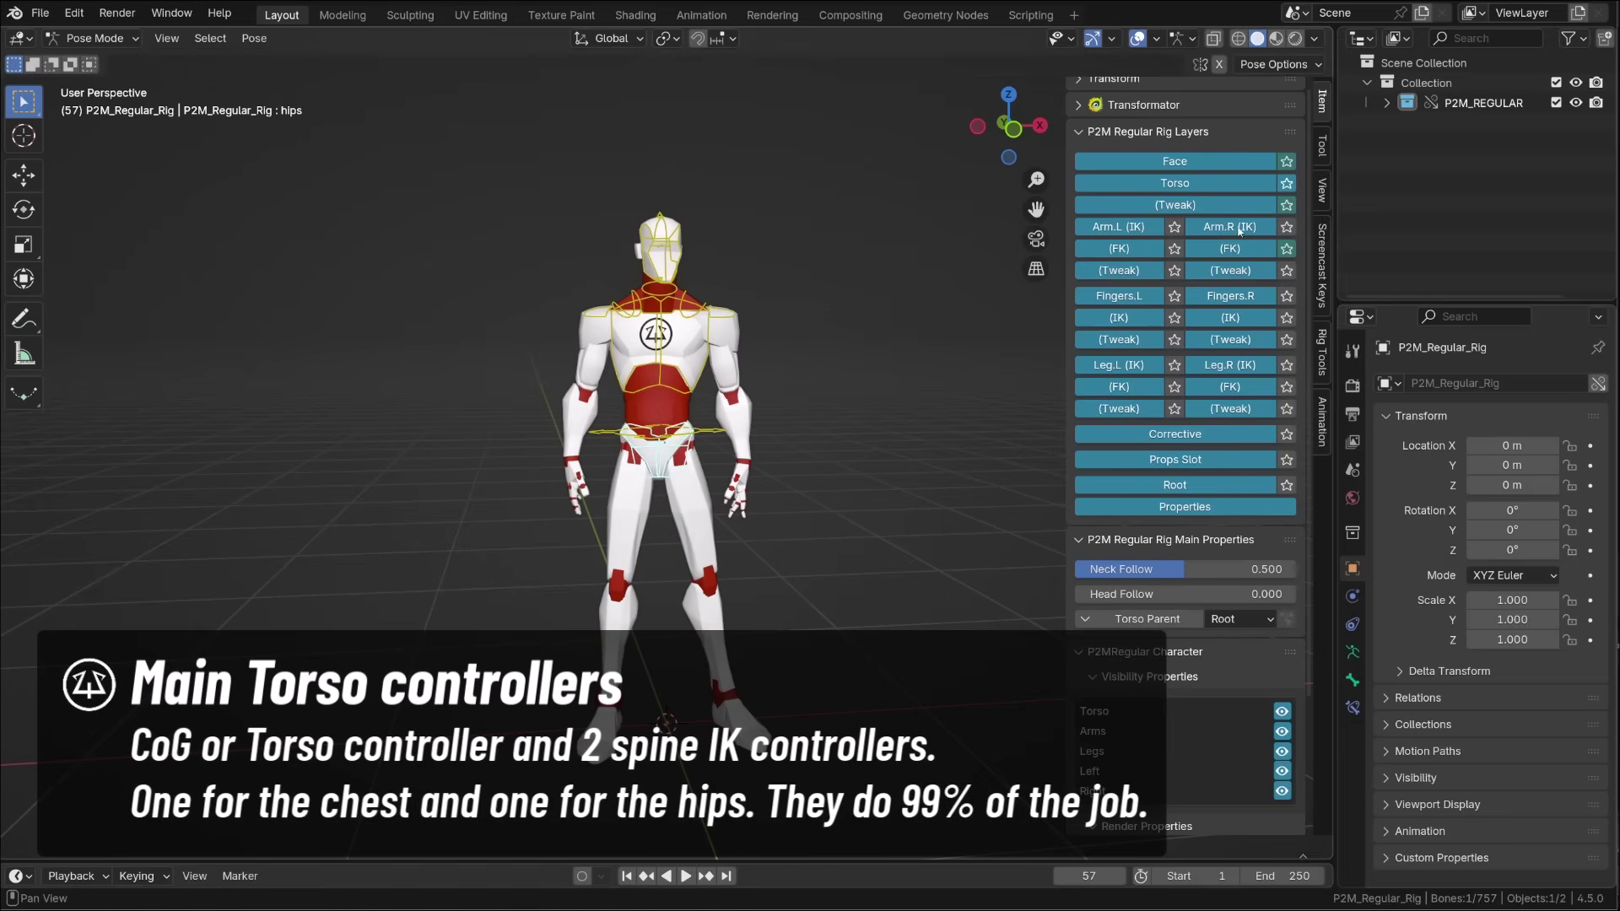
Step: Show the torso Tweak layer alongside the soloed Torso layer and rotate the spine_03_fk and spine_02_fk controllers
click(1286, 205)
scroll(688, 337, up, 2)
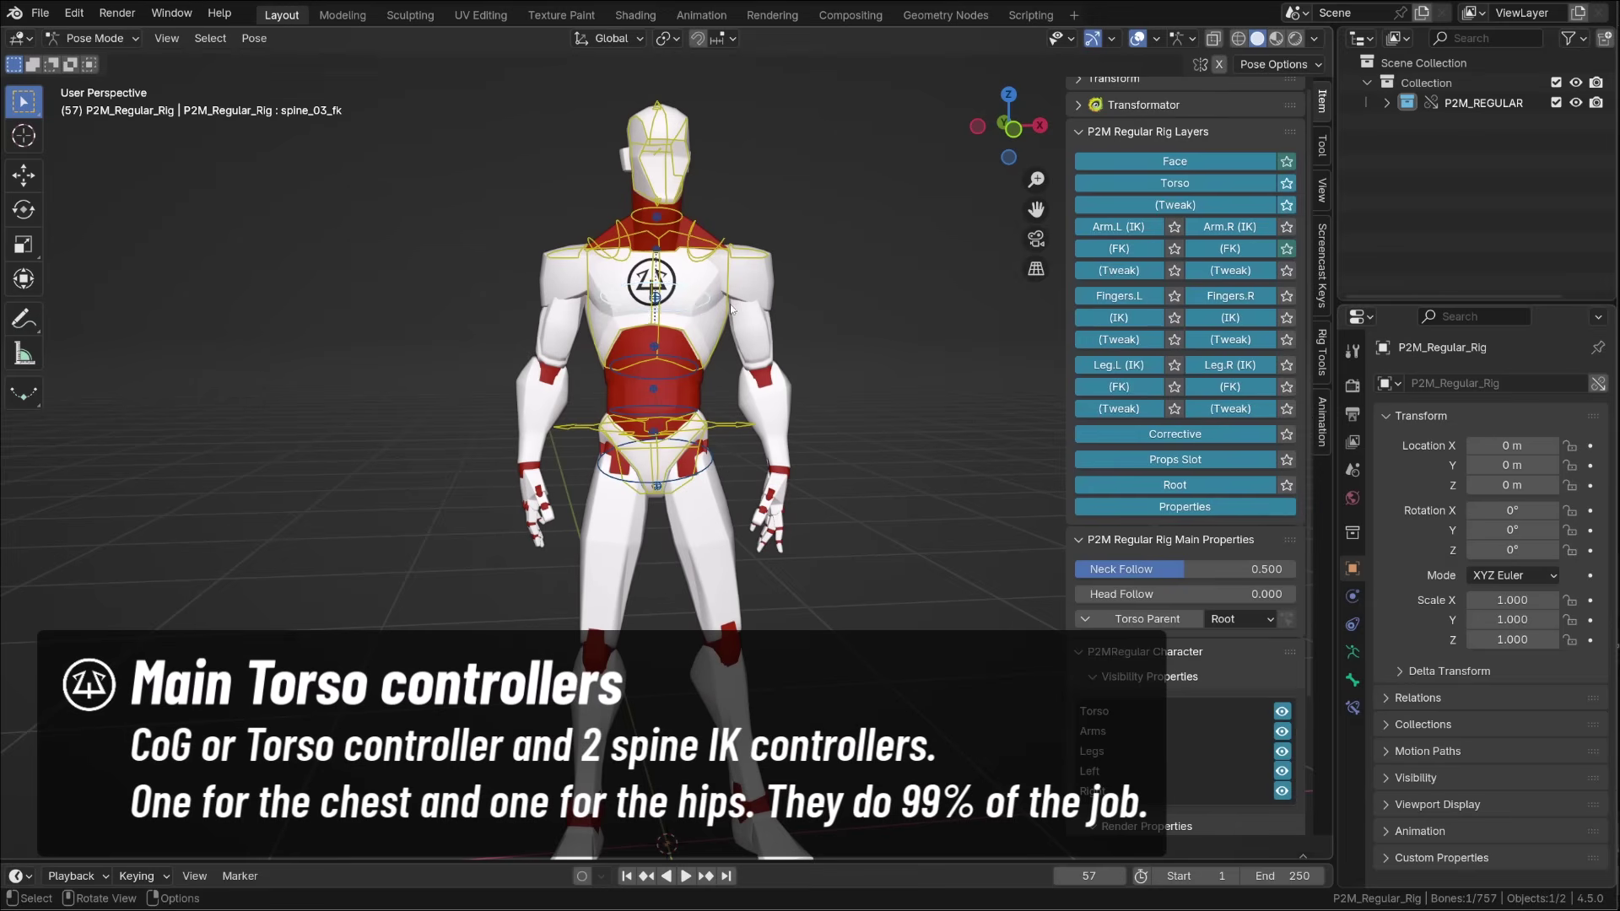
key(r)
click(712, 368)
click(700, 367)
key(r)
click(698, 361)
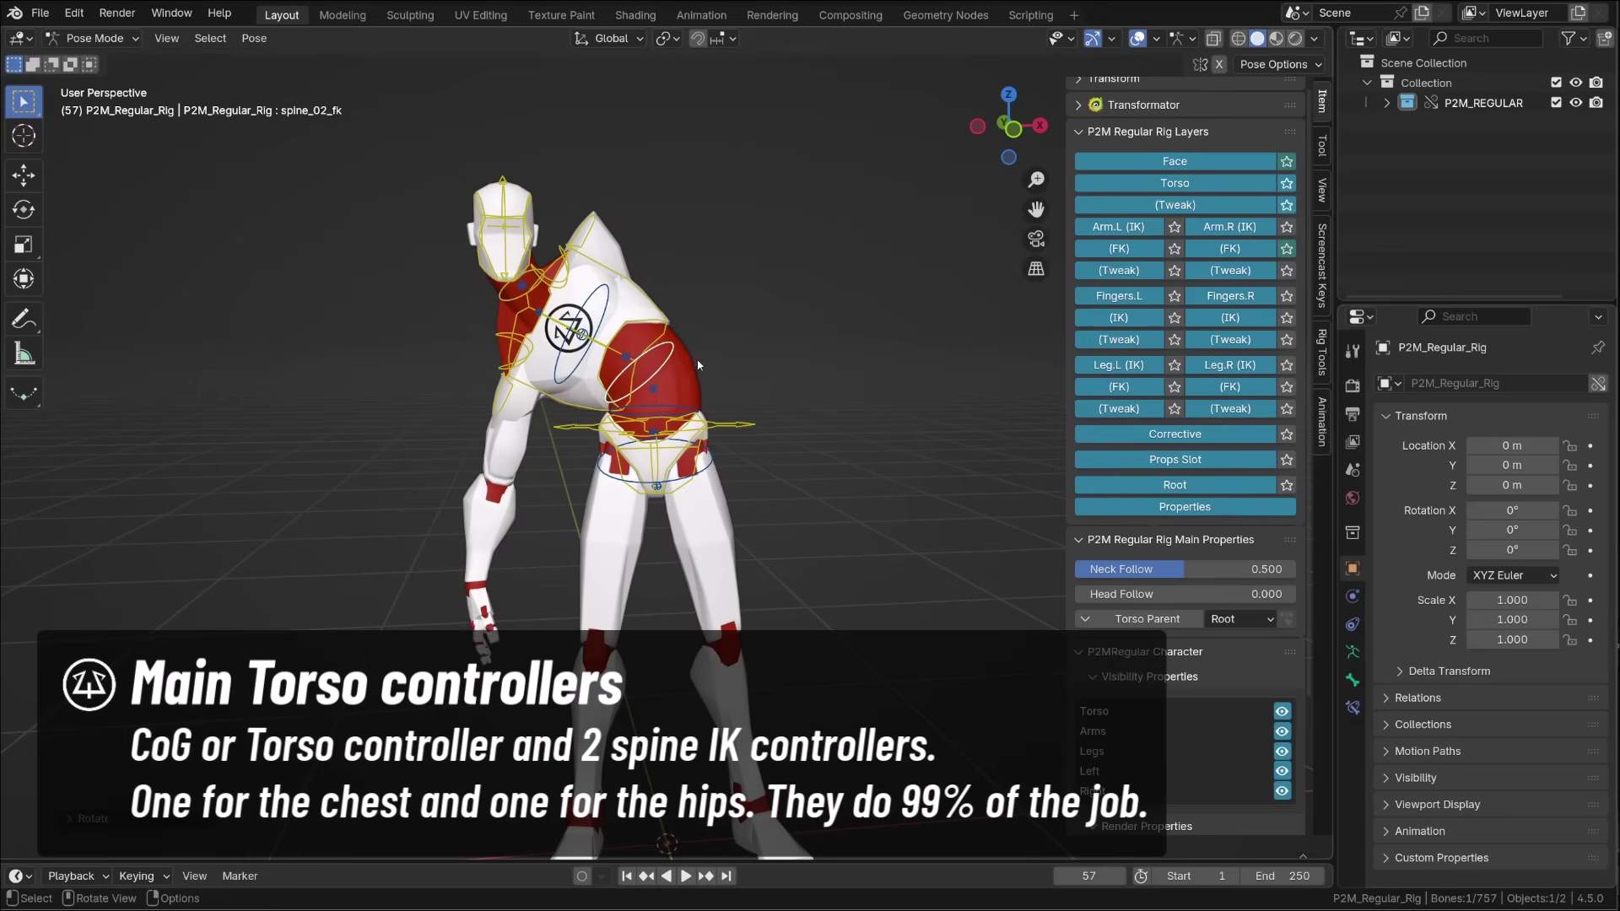
Step: Try rotating the spine_fk controller at the hips and clear the rotation of all visible torso controllers
click(702, 407)
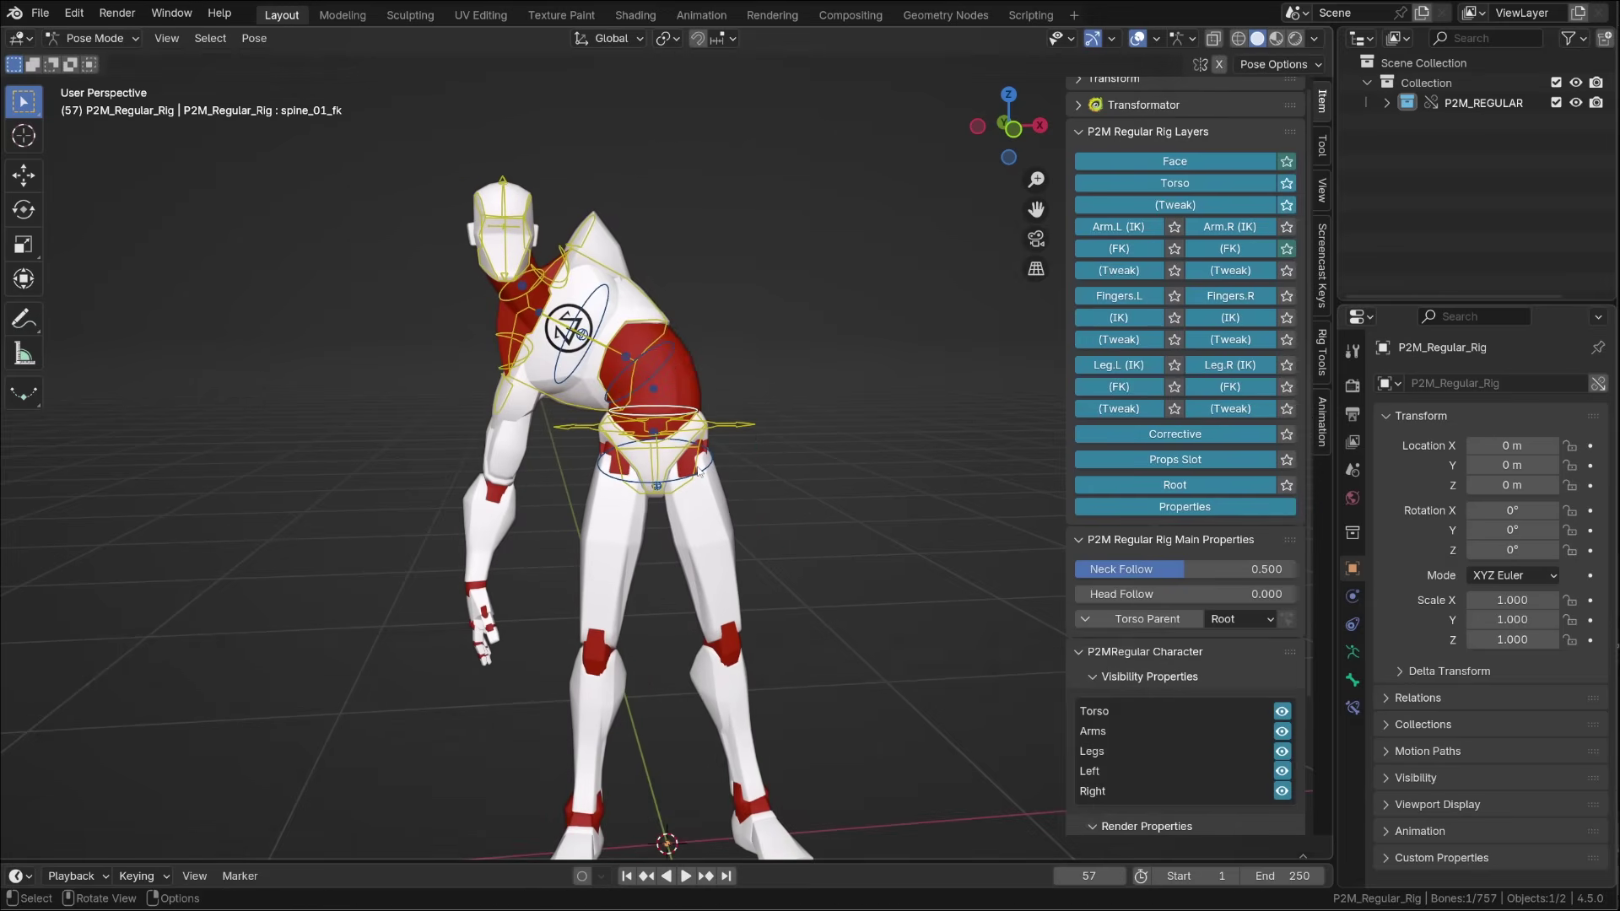
click(698, 470)
click(702, 469)
key(r)
right_click(741, 463)
key(a)
key(alt+r)
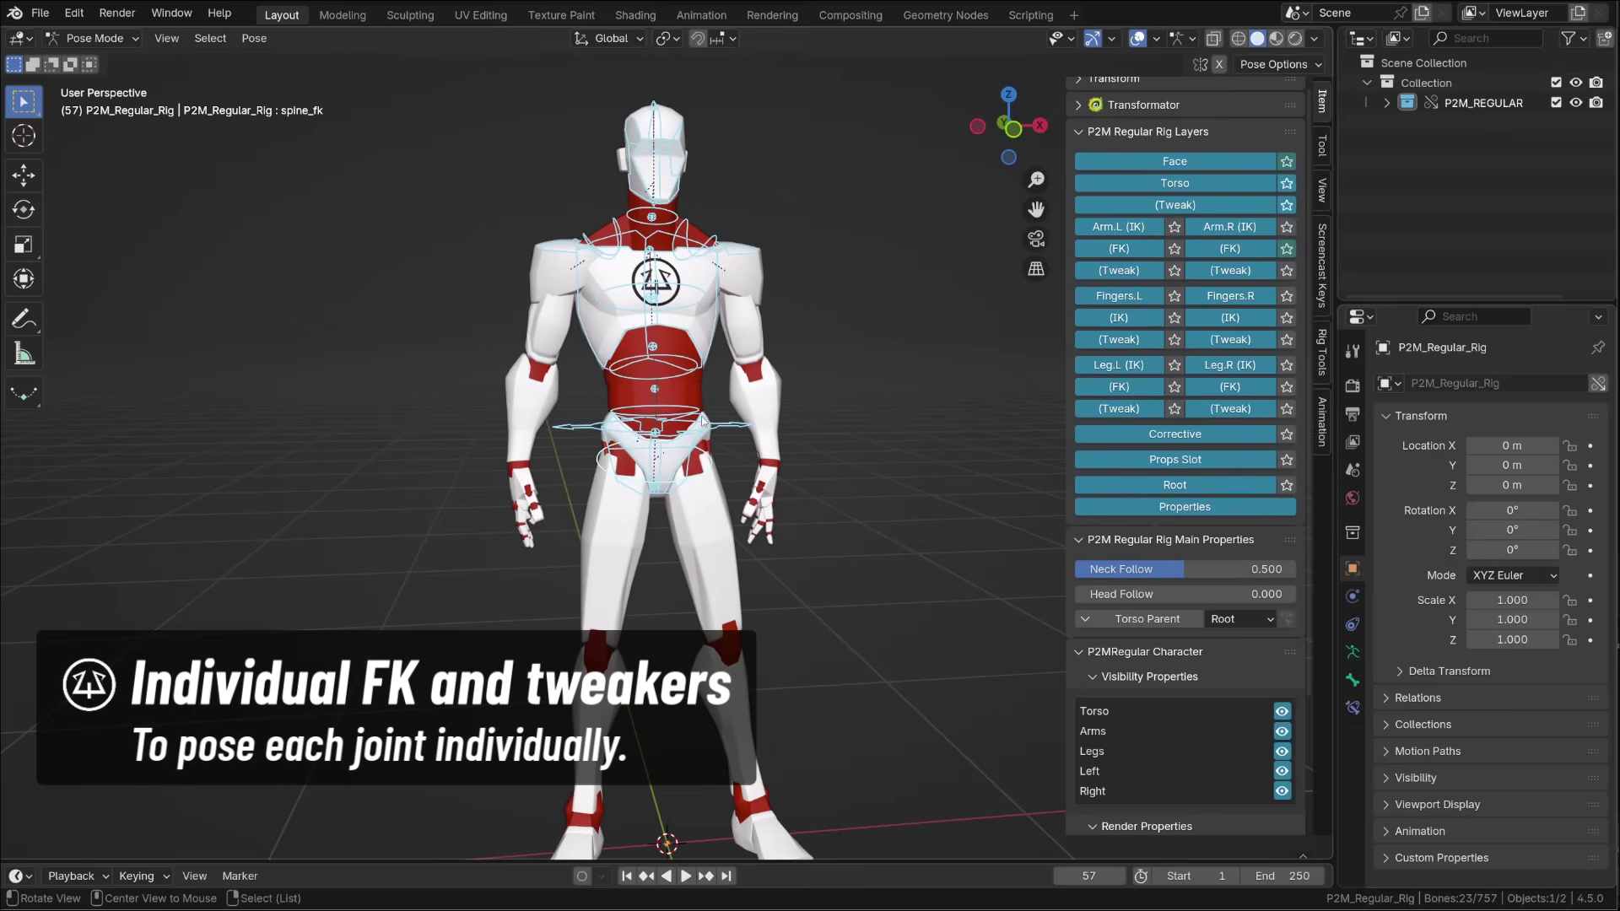
Step: Try moving the tweak_spine_02, tweak_spine_03 and tweak_neck_01 controllers individually
click(679, 363)
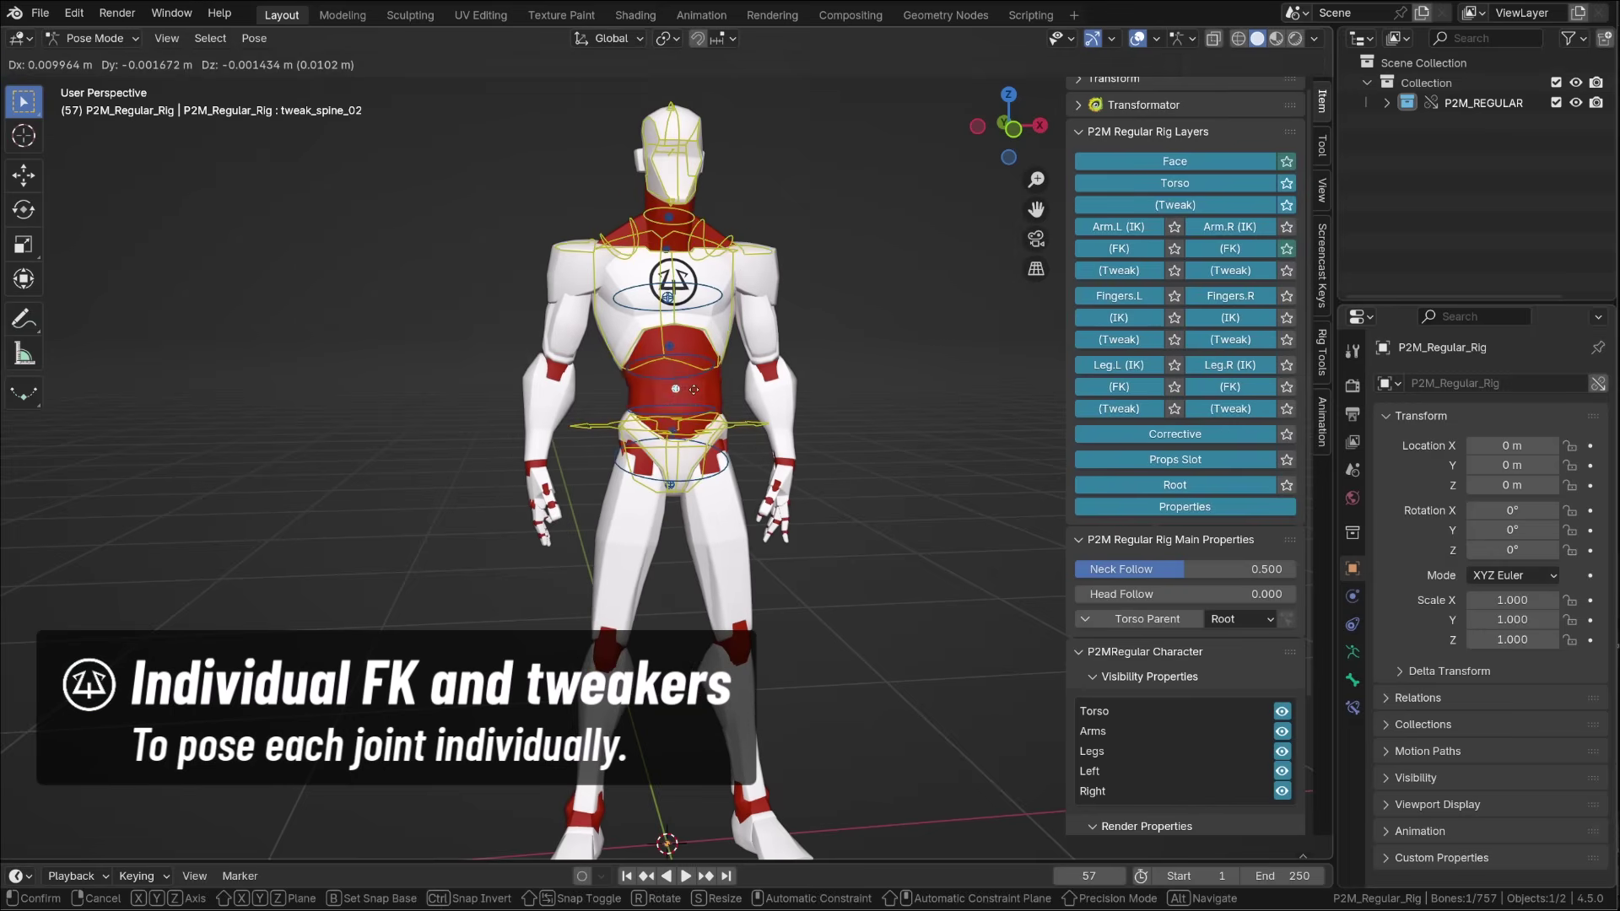
key(g)
right_click(698, 345)
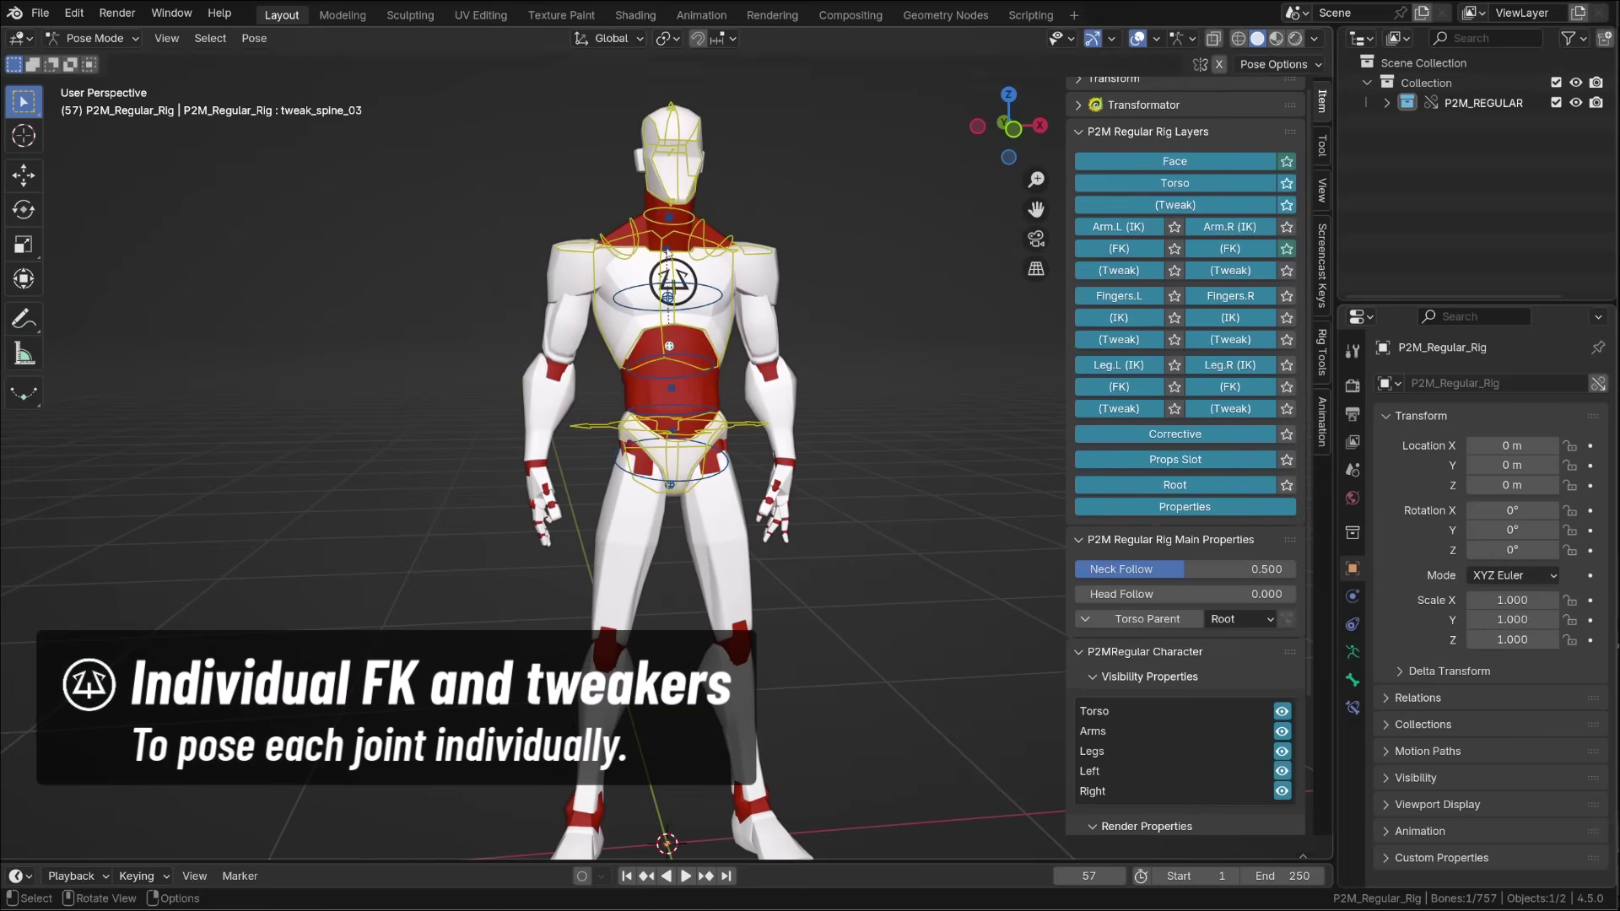
click(666, 218)
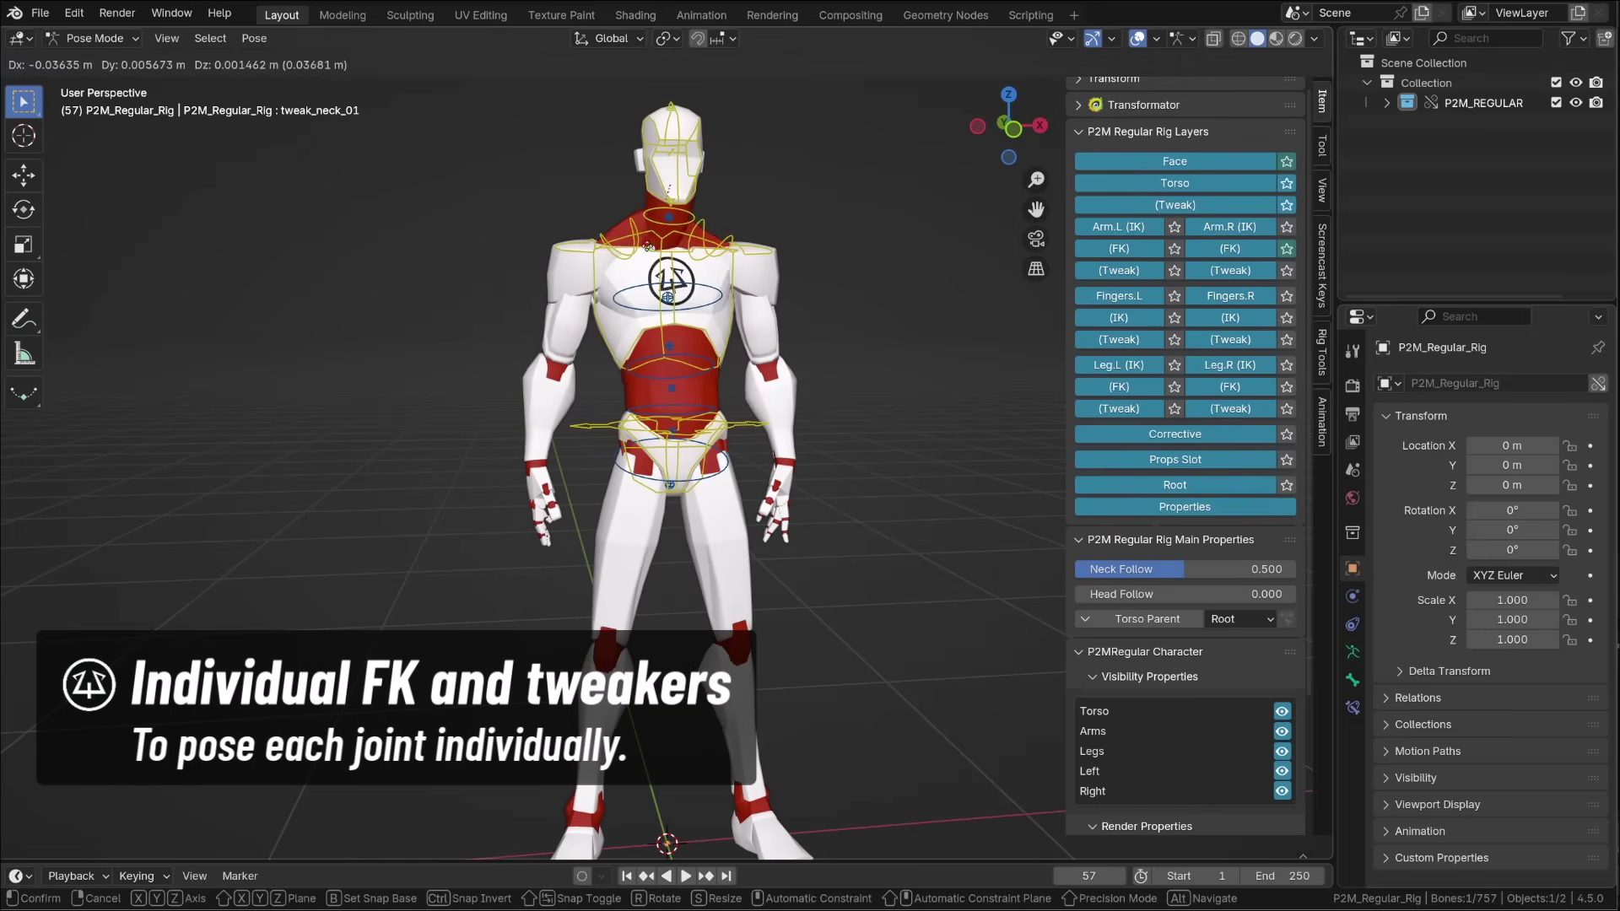
click(670, 201)
click(675, 195)
Step: Select the chest controller and set Neck Follow to 1.000 in the rig's main properties
scroll(669, 203, up, 3)
middle_drag(669, 203, 682, 442)
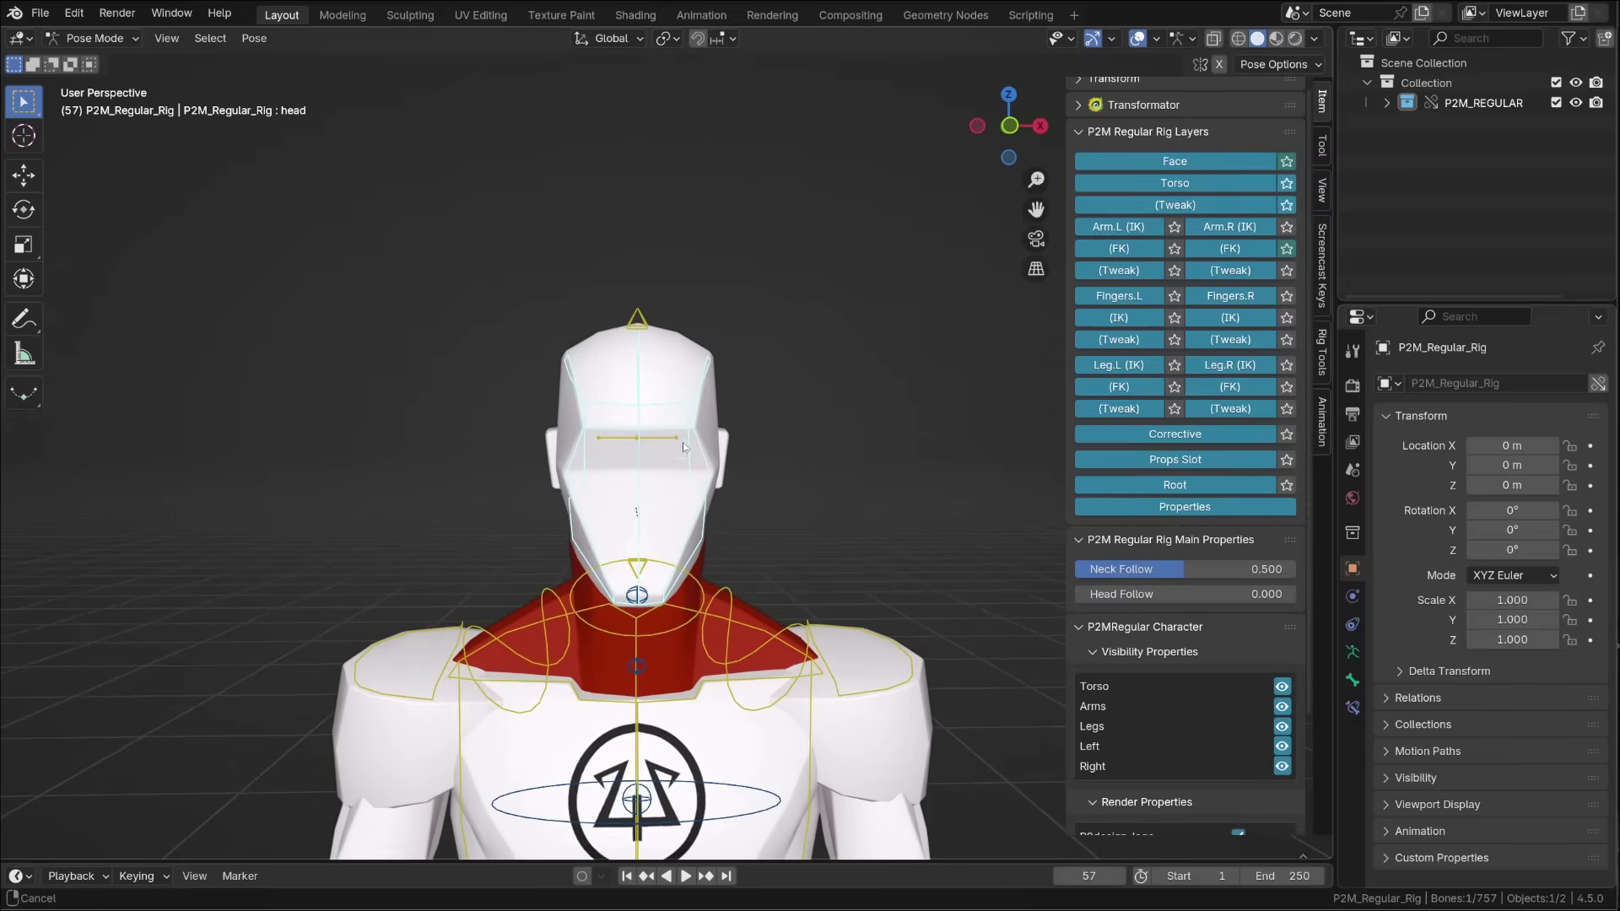
scroll(709, 526, down, 3)
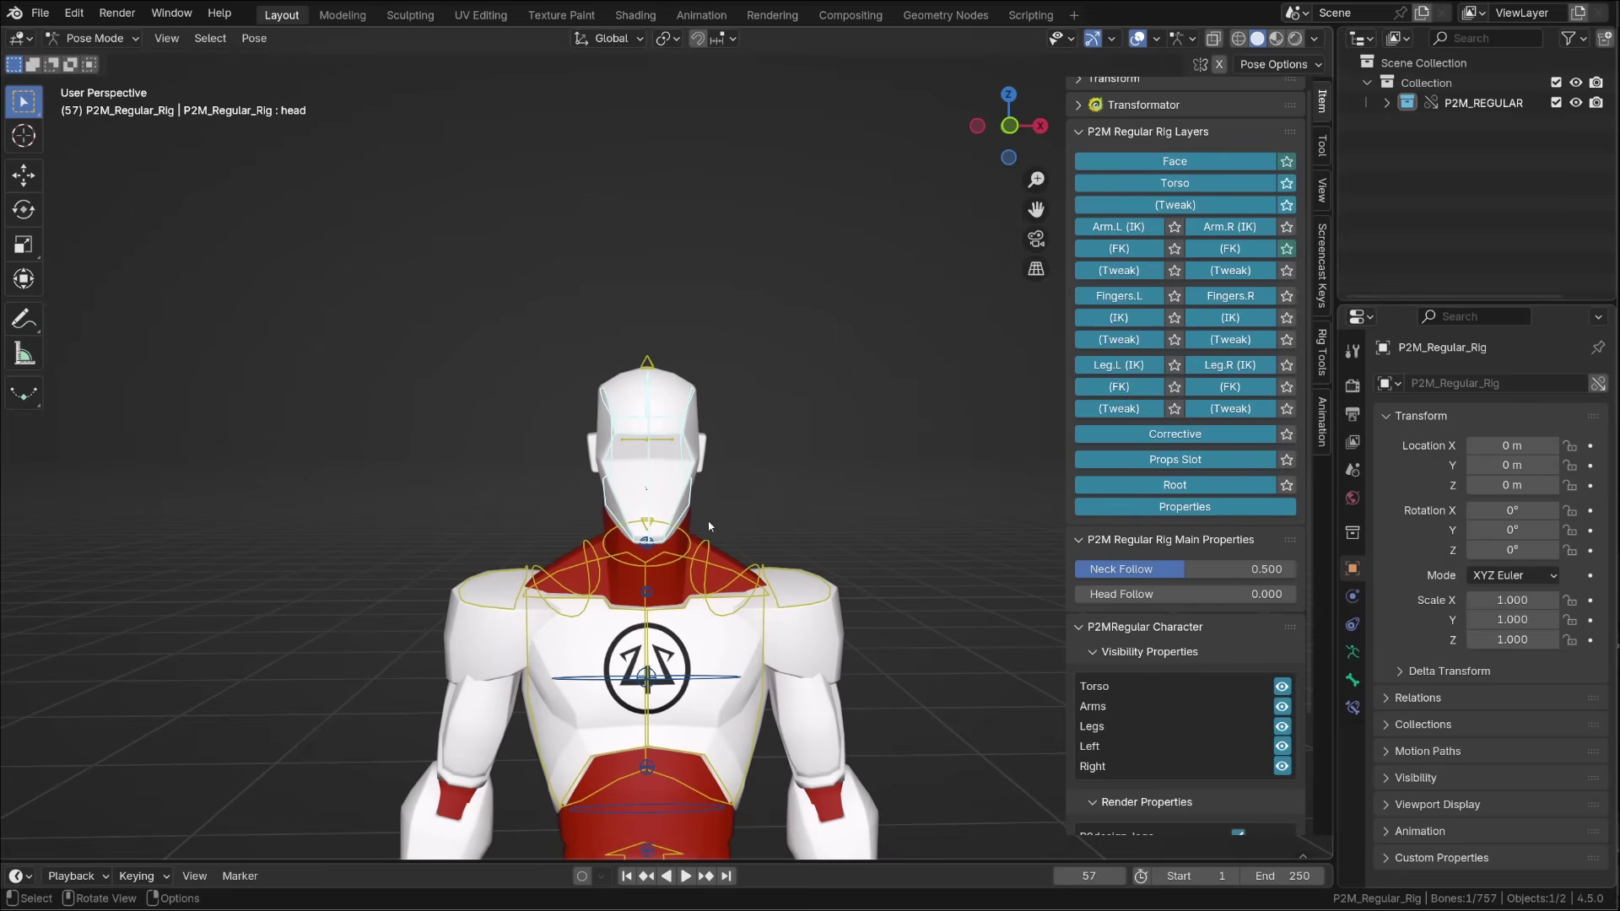
click(685, 607)
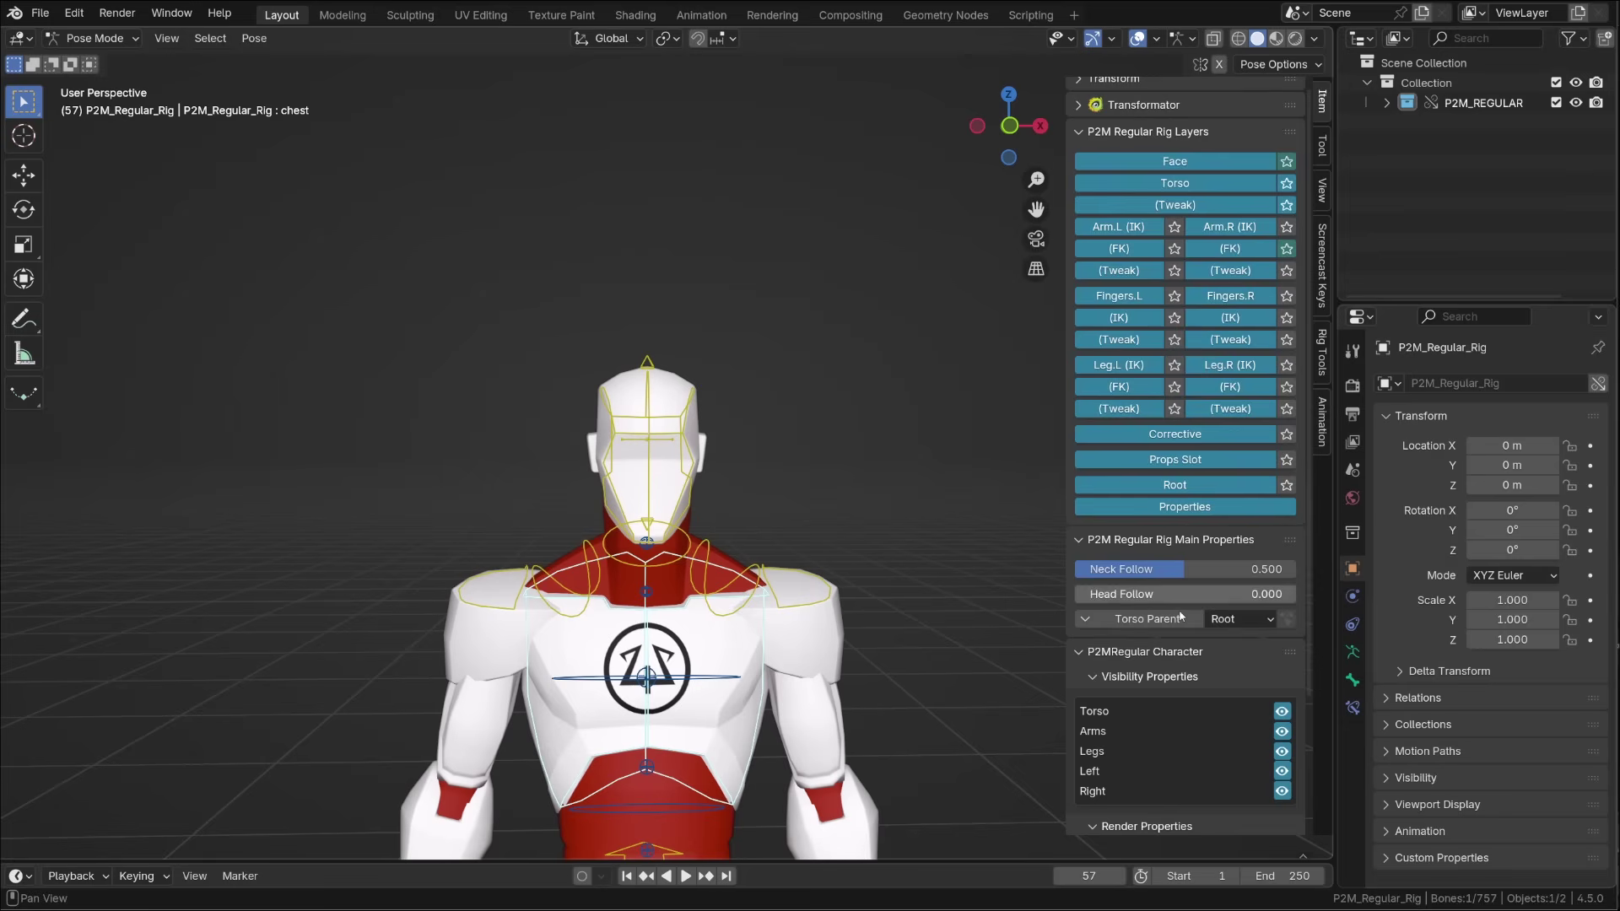
drag(1150, 570, 1296, 570)
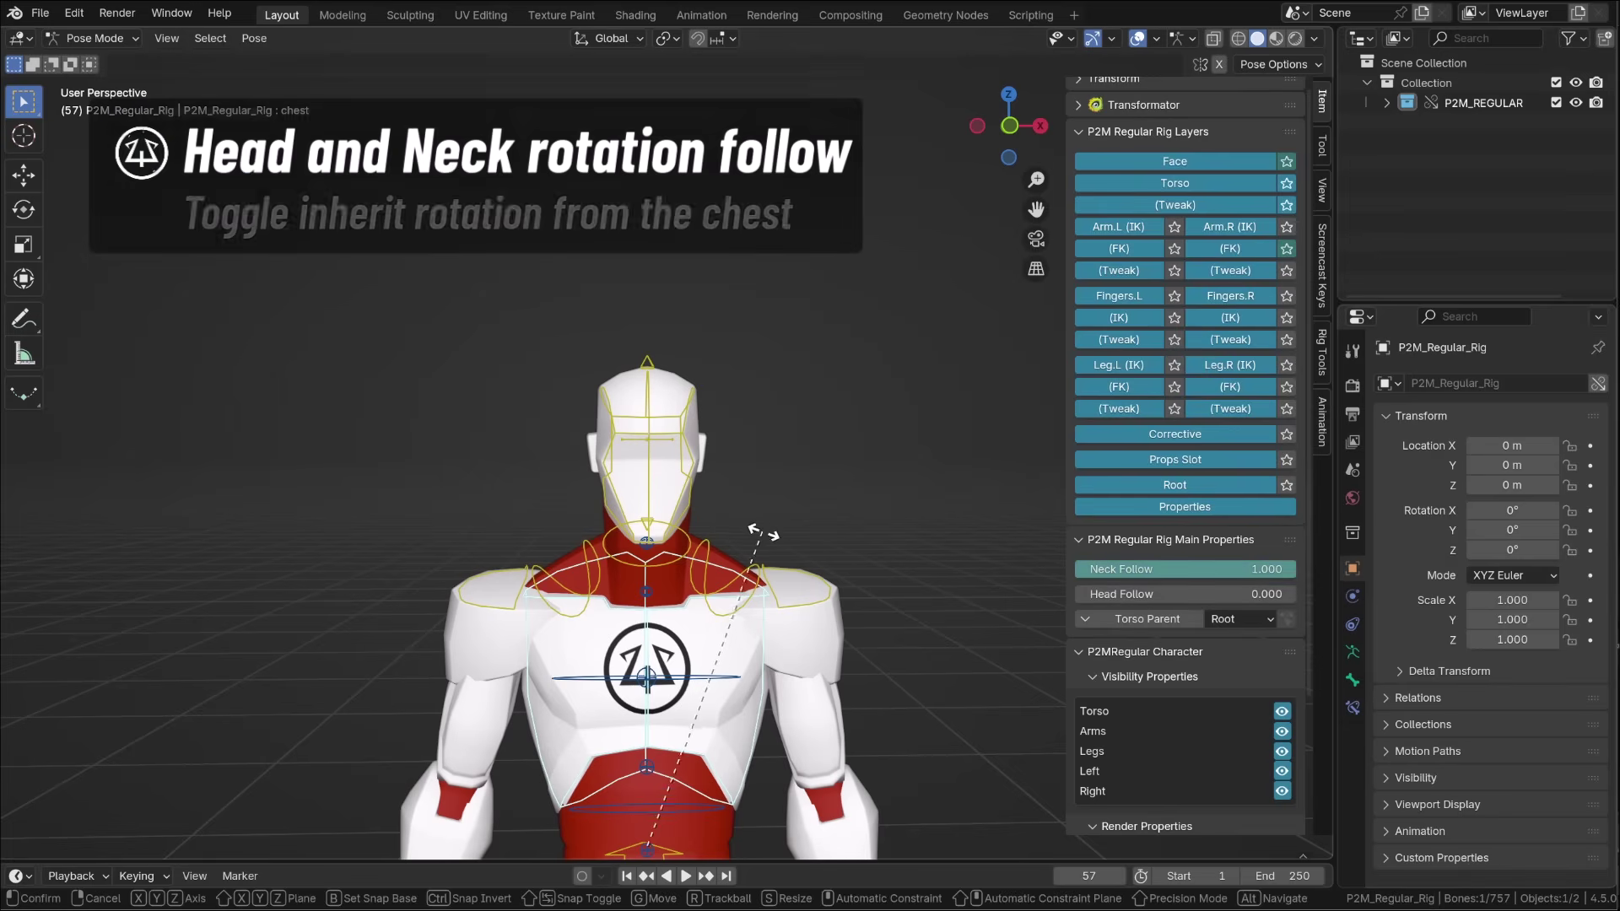
Step: Try rotating the chest controller to test the rotation follow of the neck and head
key(r)
click(764, 601)
key(r)
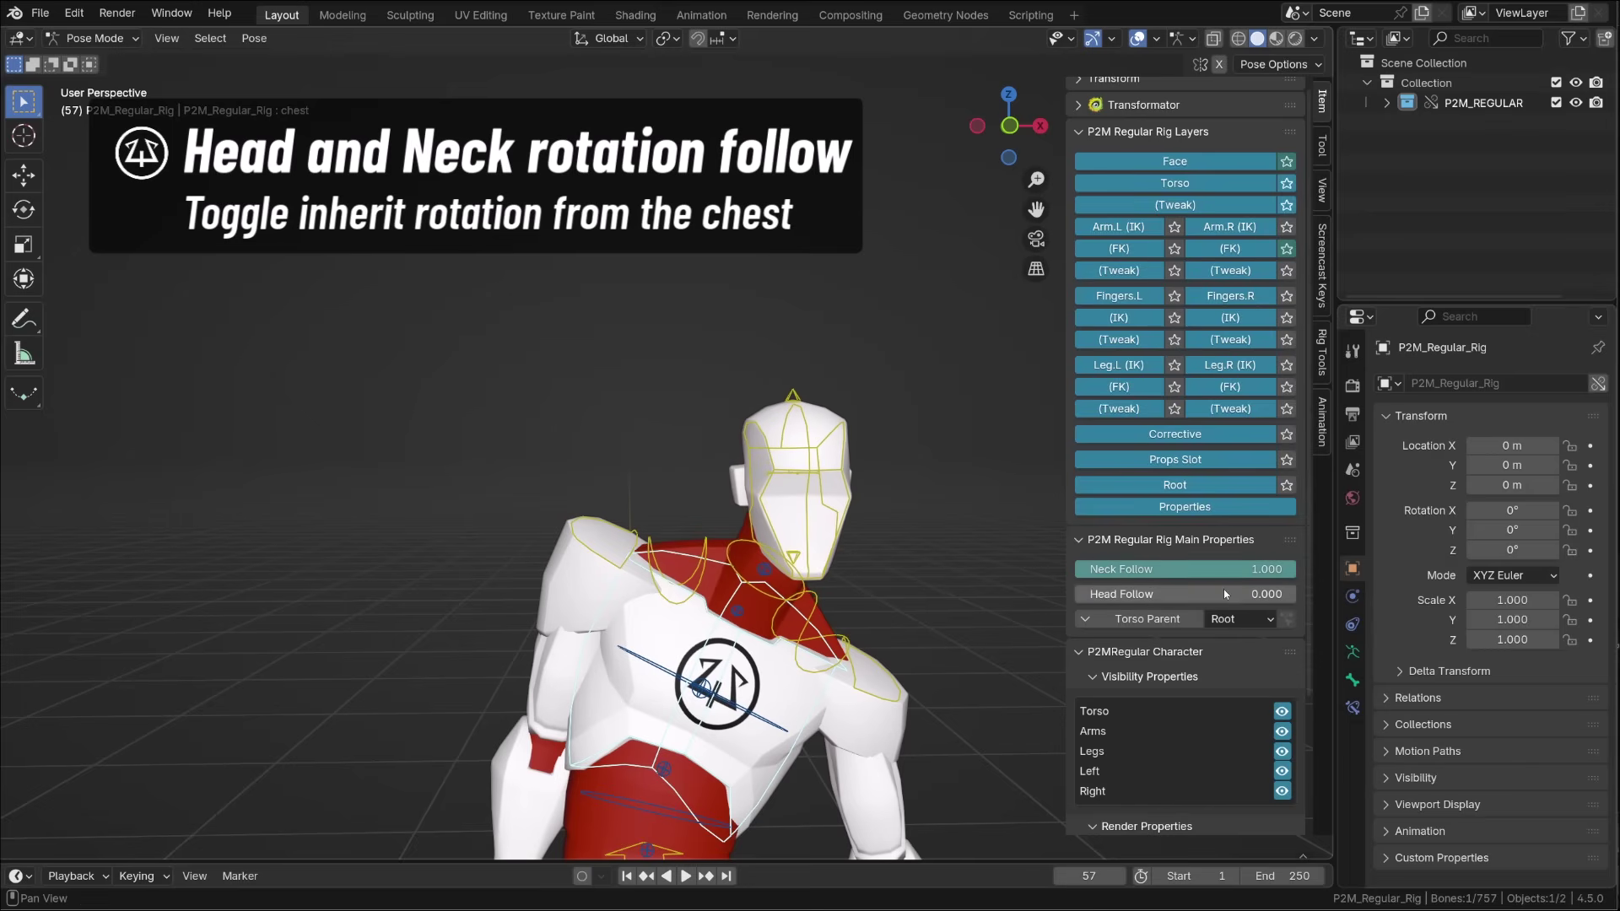
drag(1108, 594, 1014, 609)
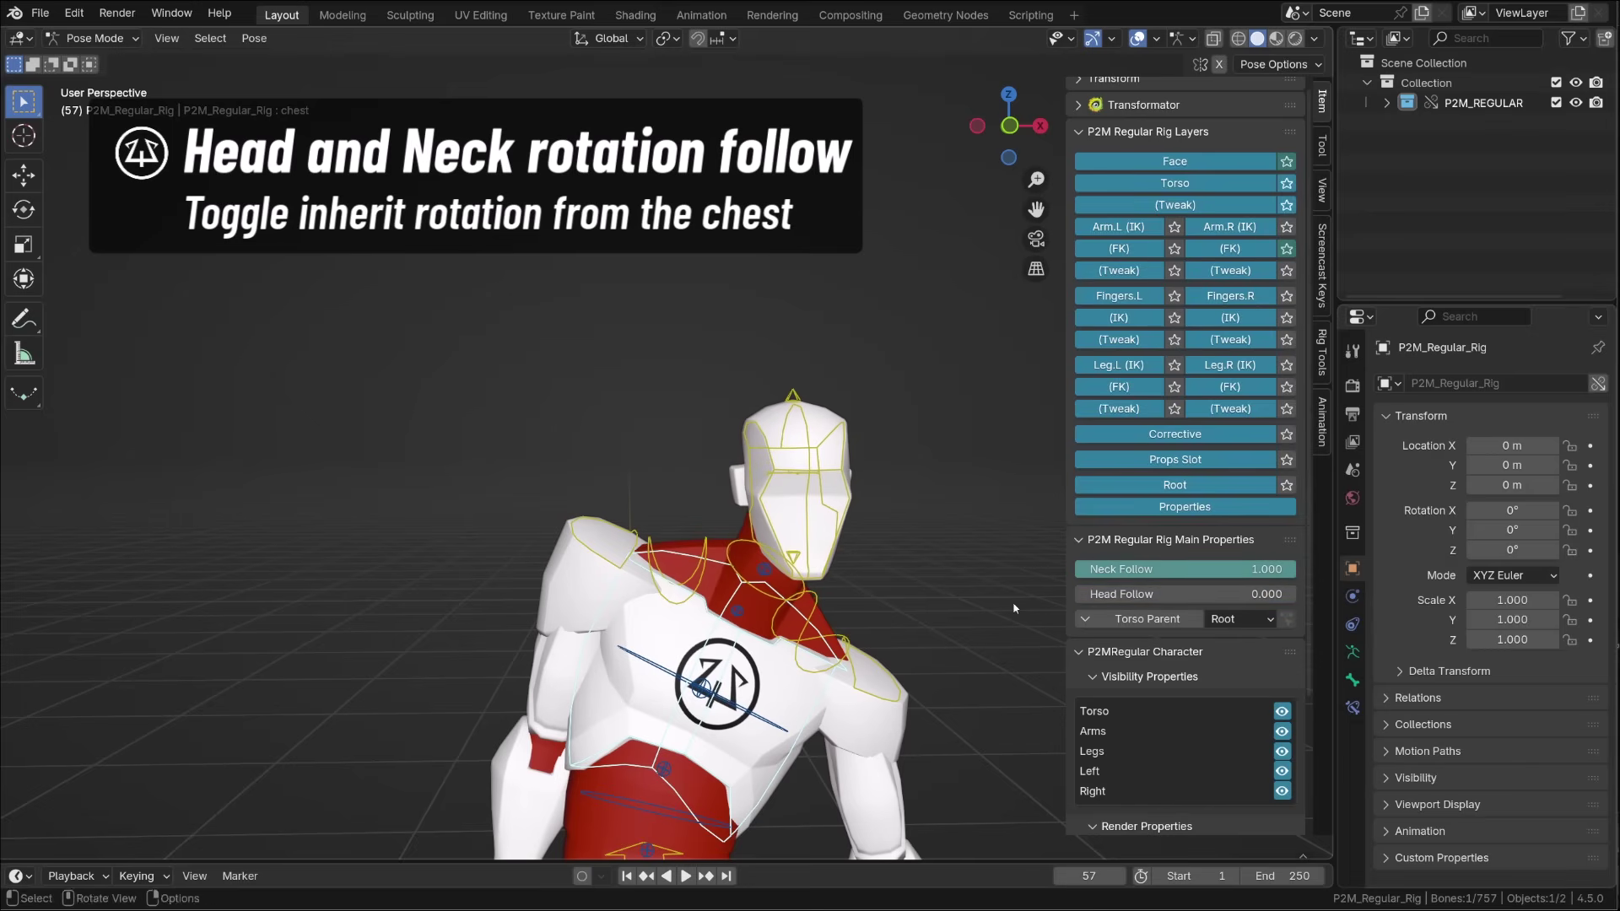
key(r)
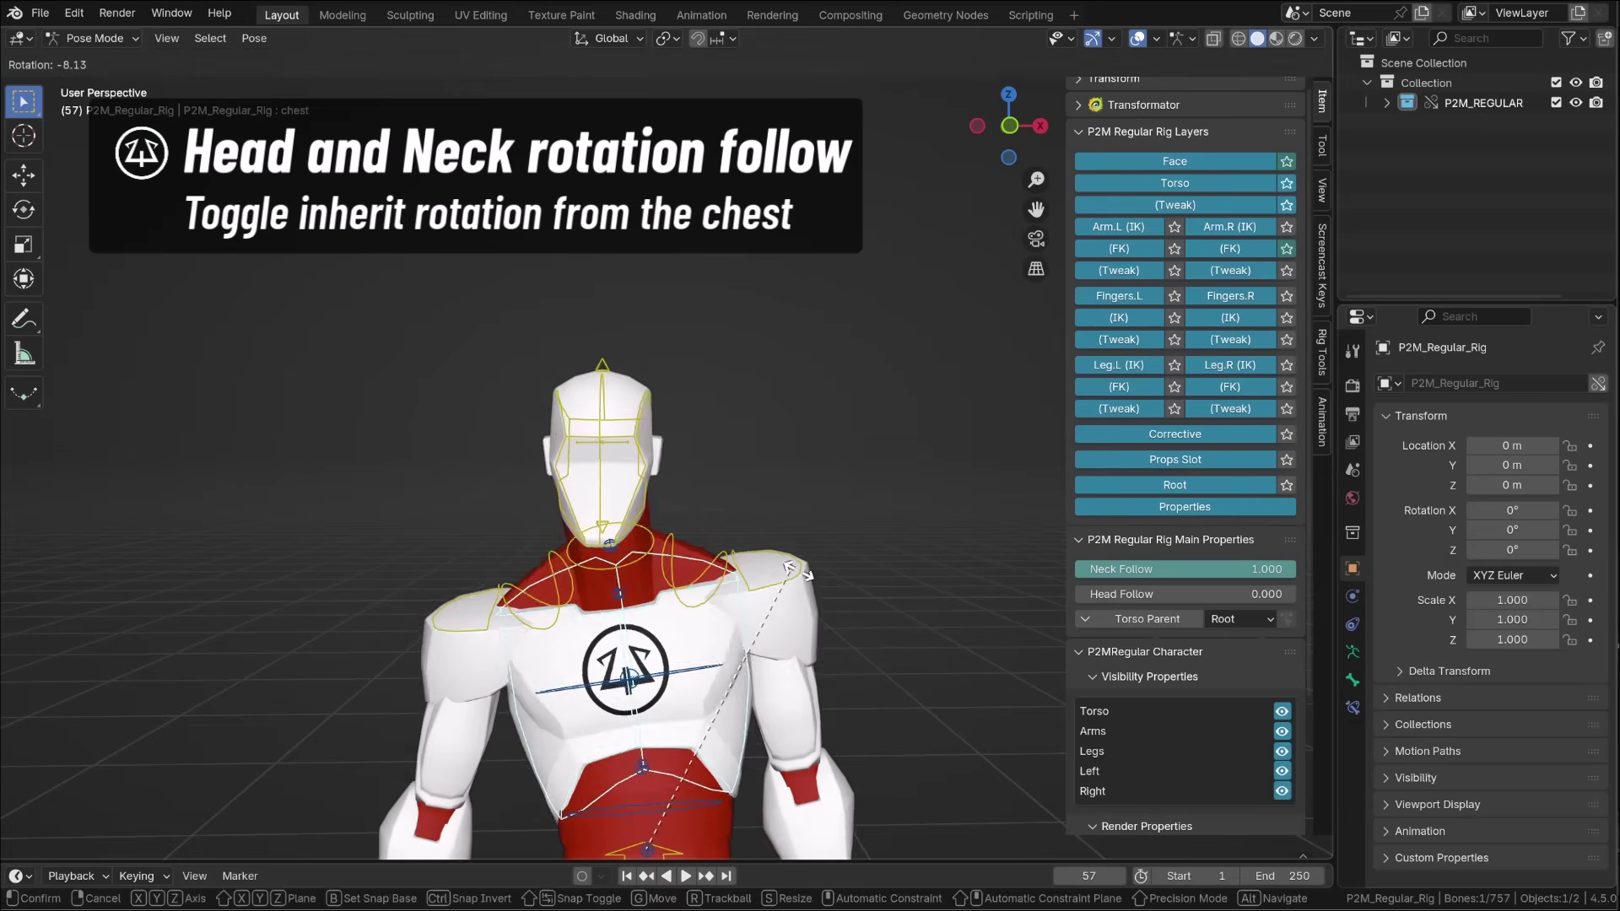
right_click(890, 756)
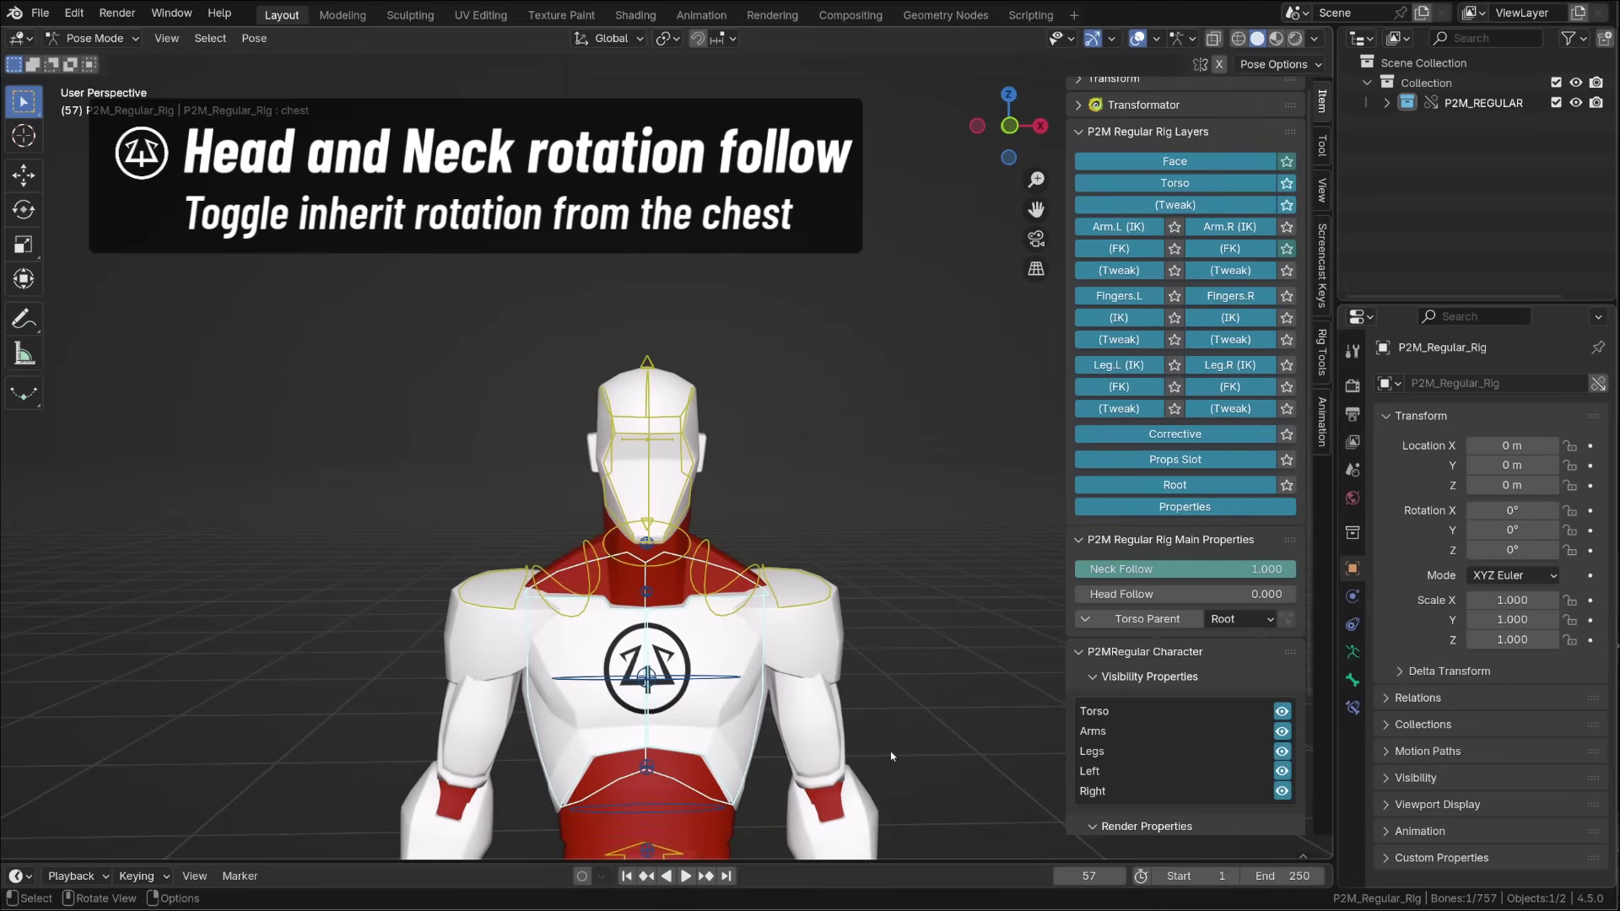
Step: Move the face.lower and face.upper tweakers to squash and stretch the head, and clear the location of all visible controllers
click(646, 530)
key(g)
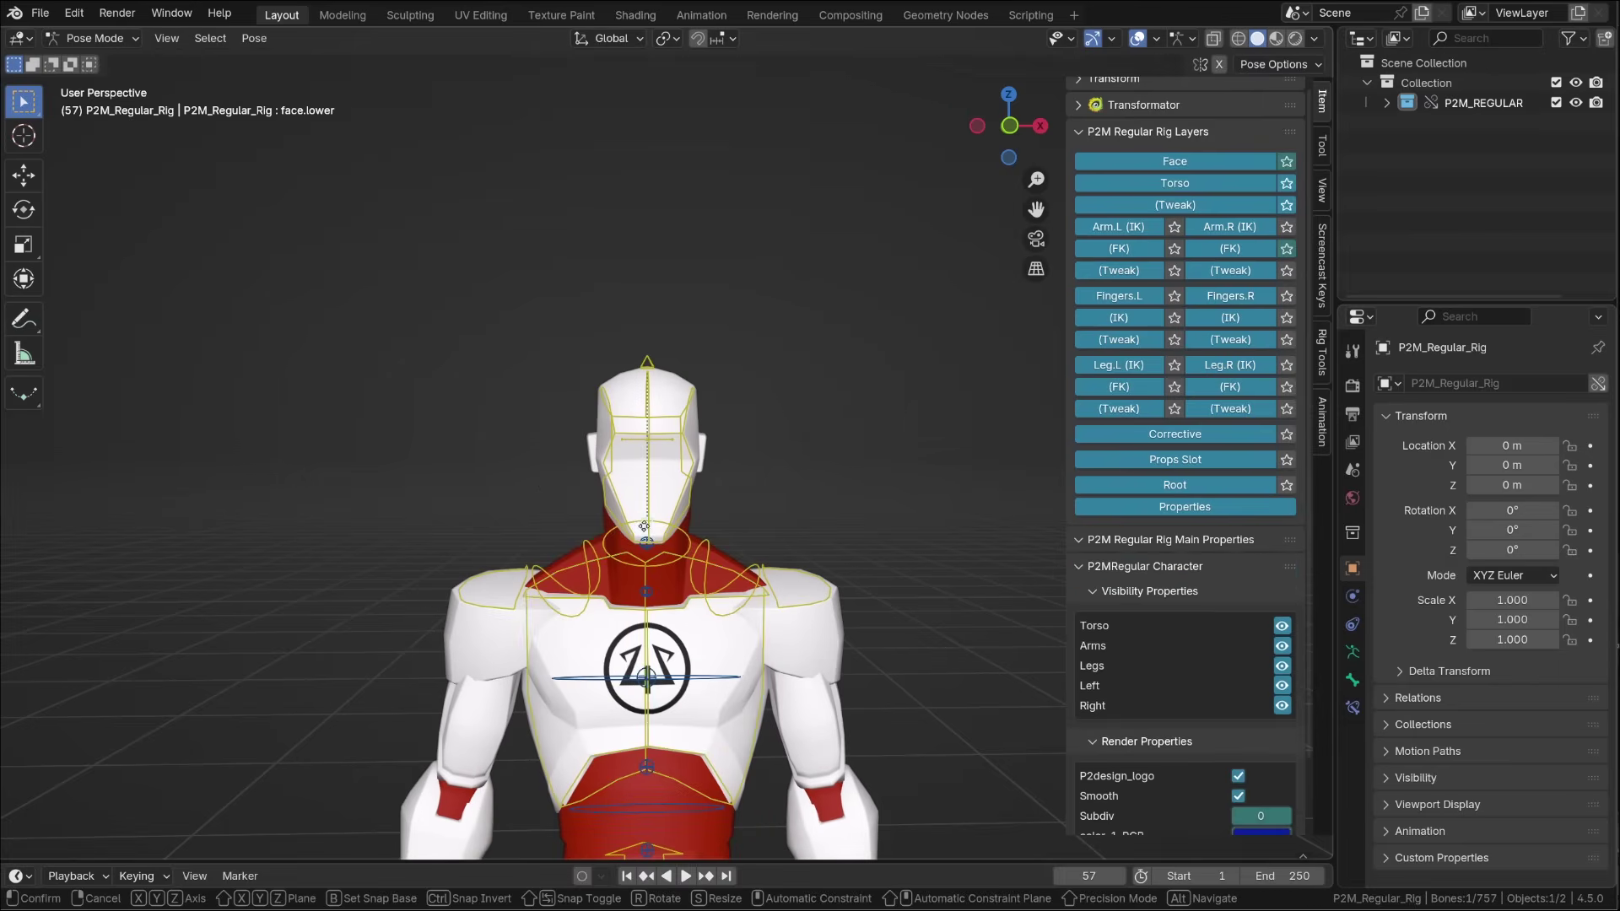
click(691, 538)
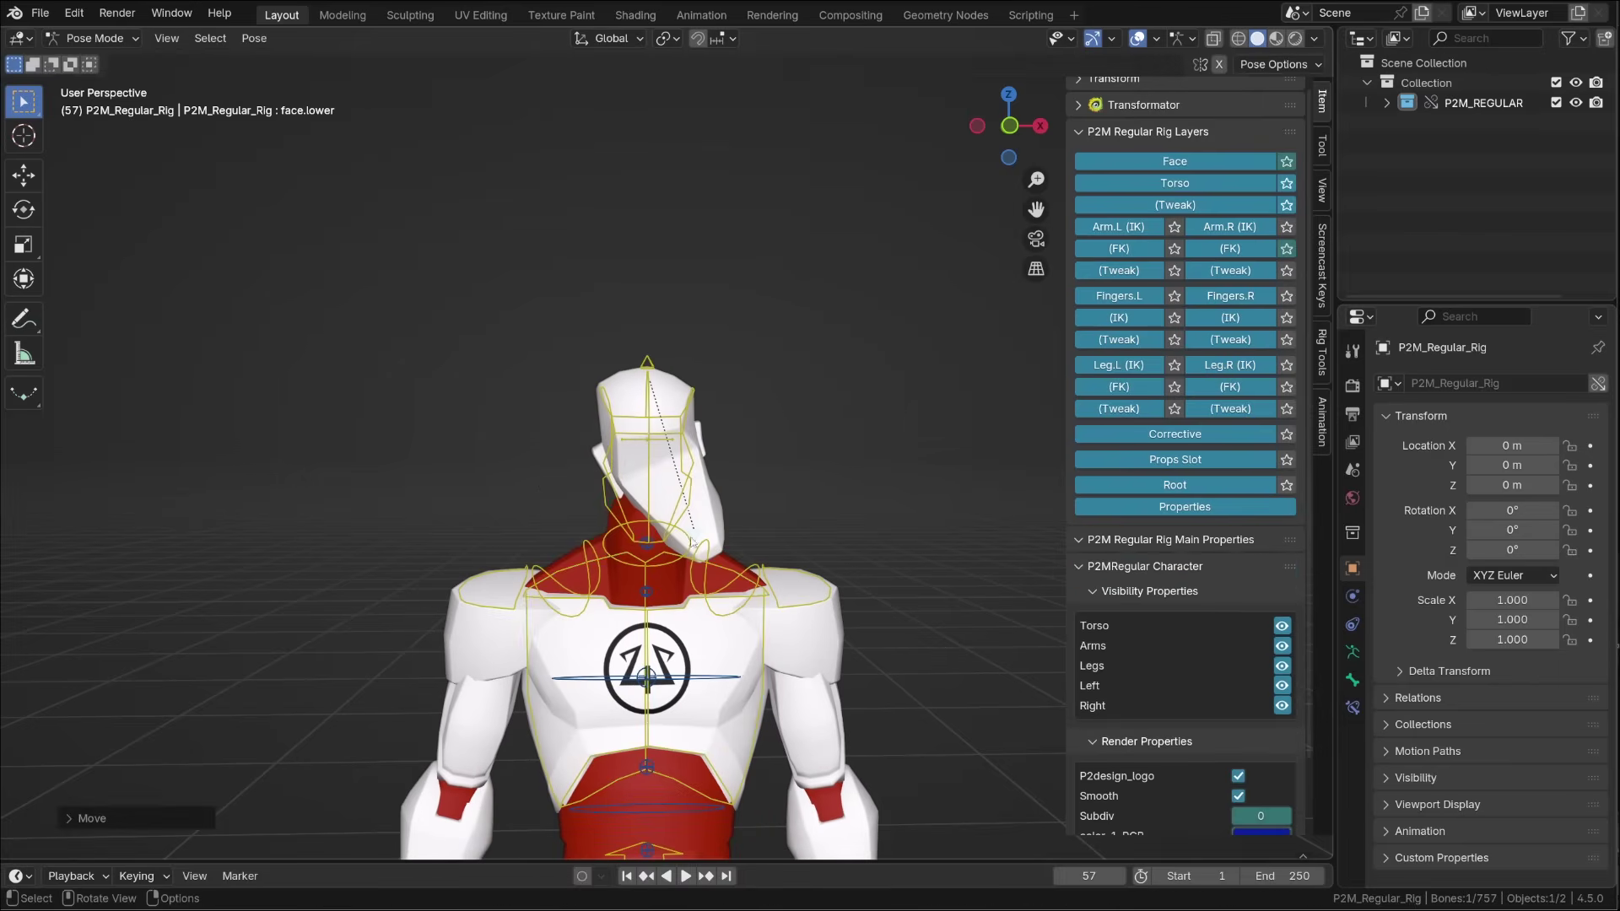
click(646, 363)
key(g)
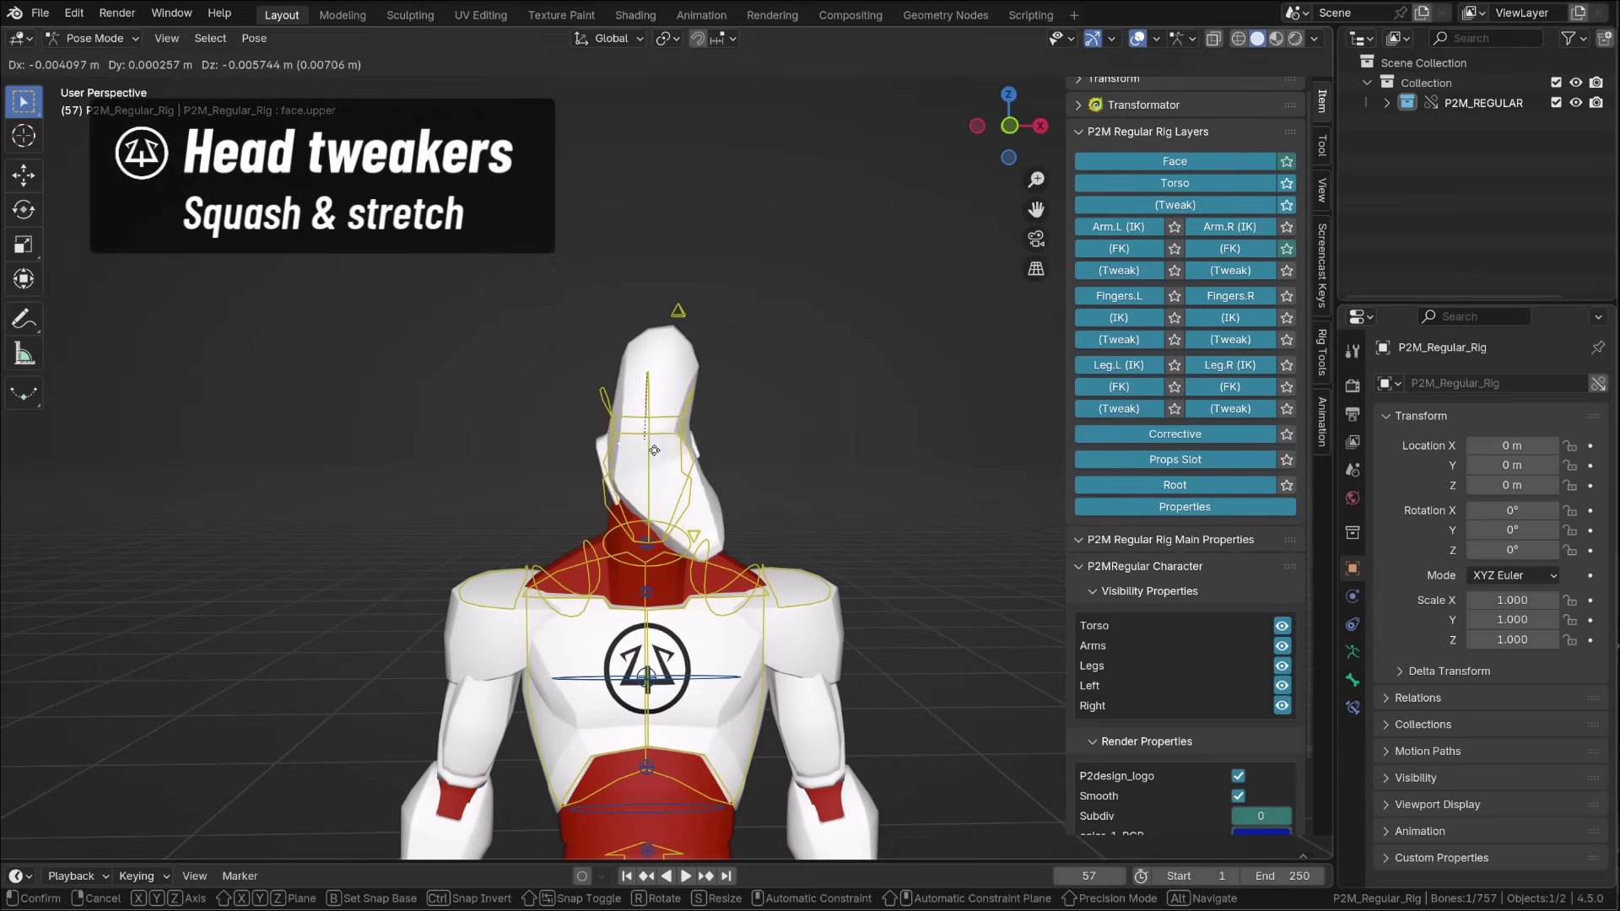
right_click(687, 415)
key(a)
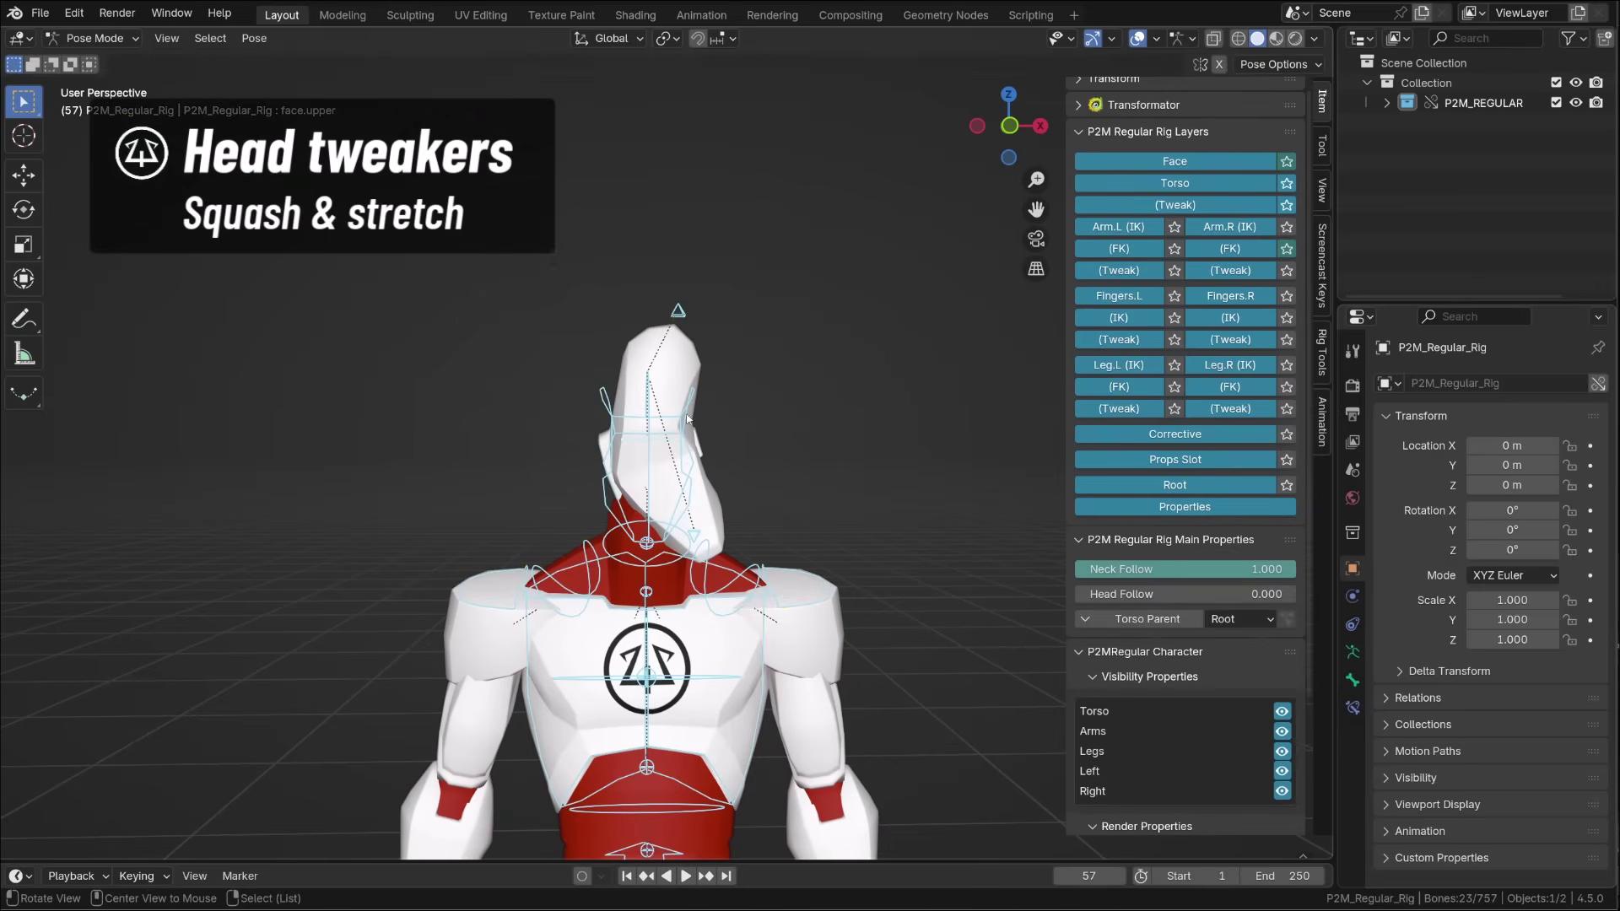
key(alt+g)
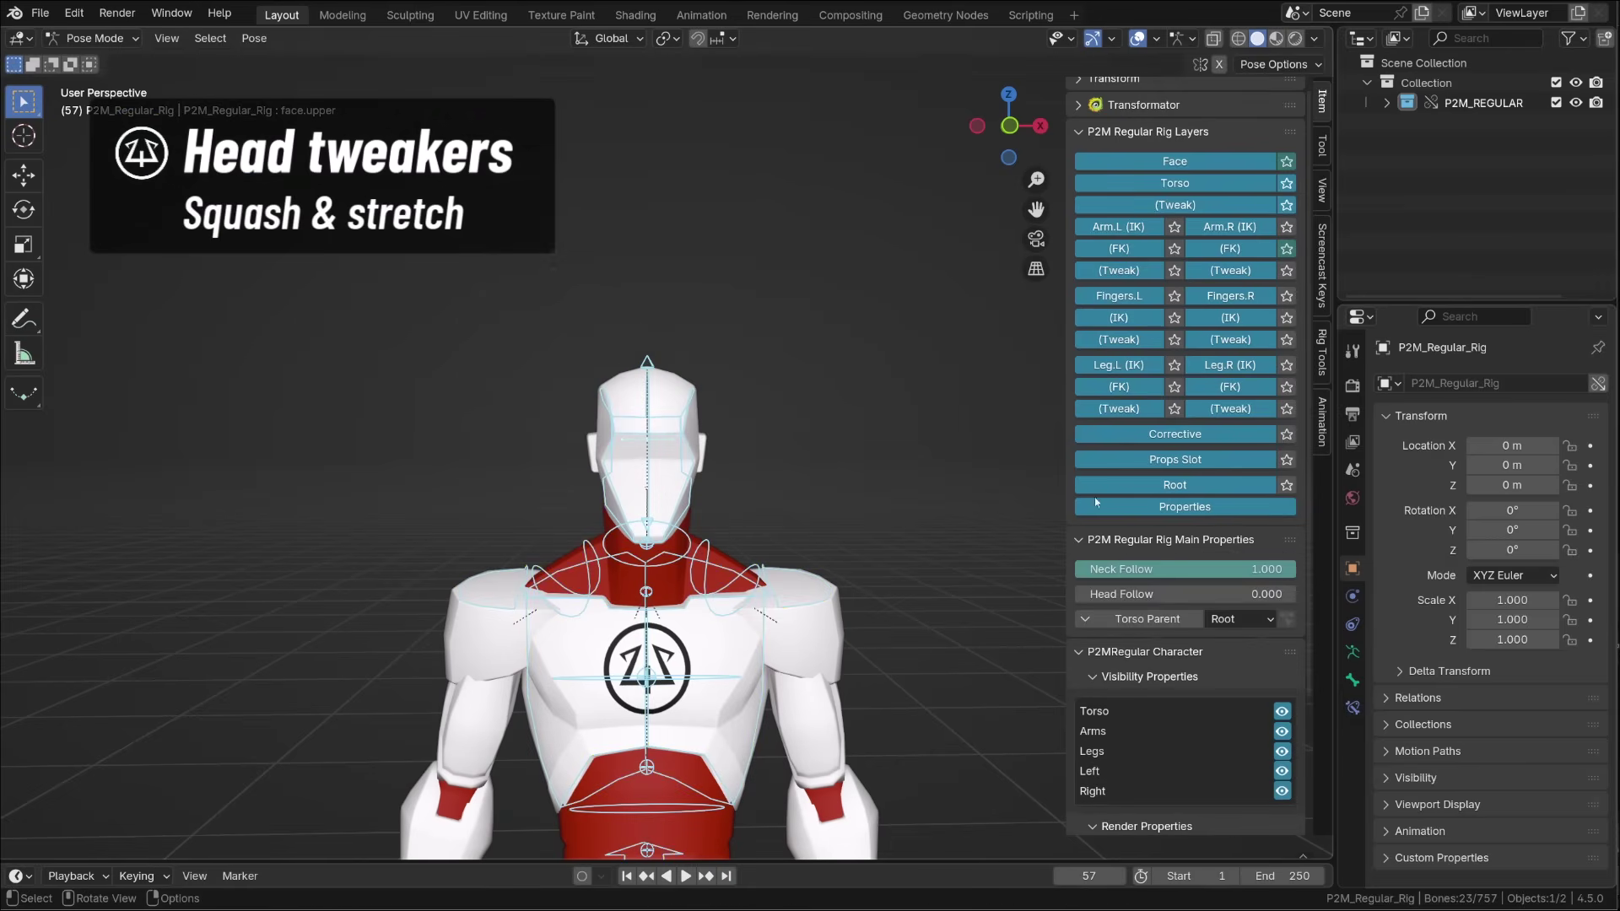
Step: Show the Face layer alongside the soloed torso layers and move the Brow.L, Brow and Brow.R controllers down
click(1286, 162)
scroll(792, 409, up, 4)
middle_drag(617, 508, 628, 514)
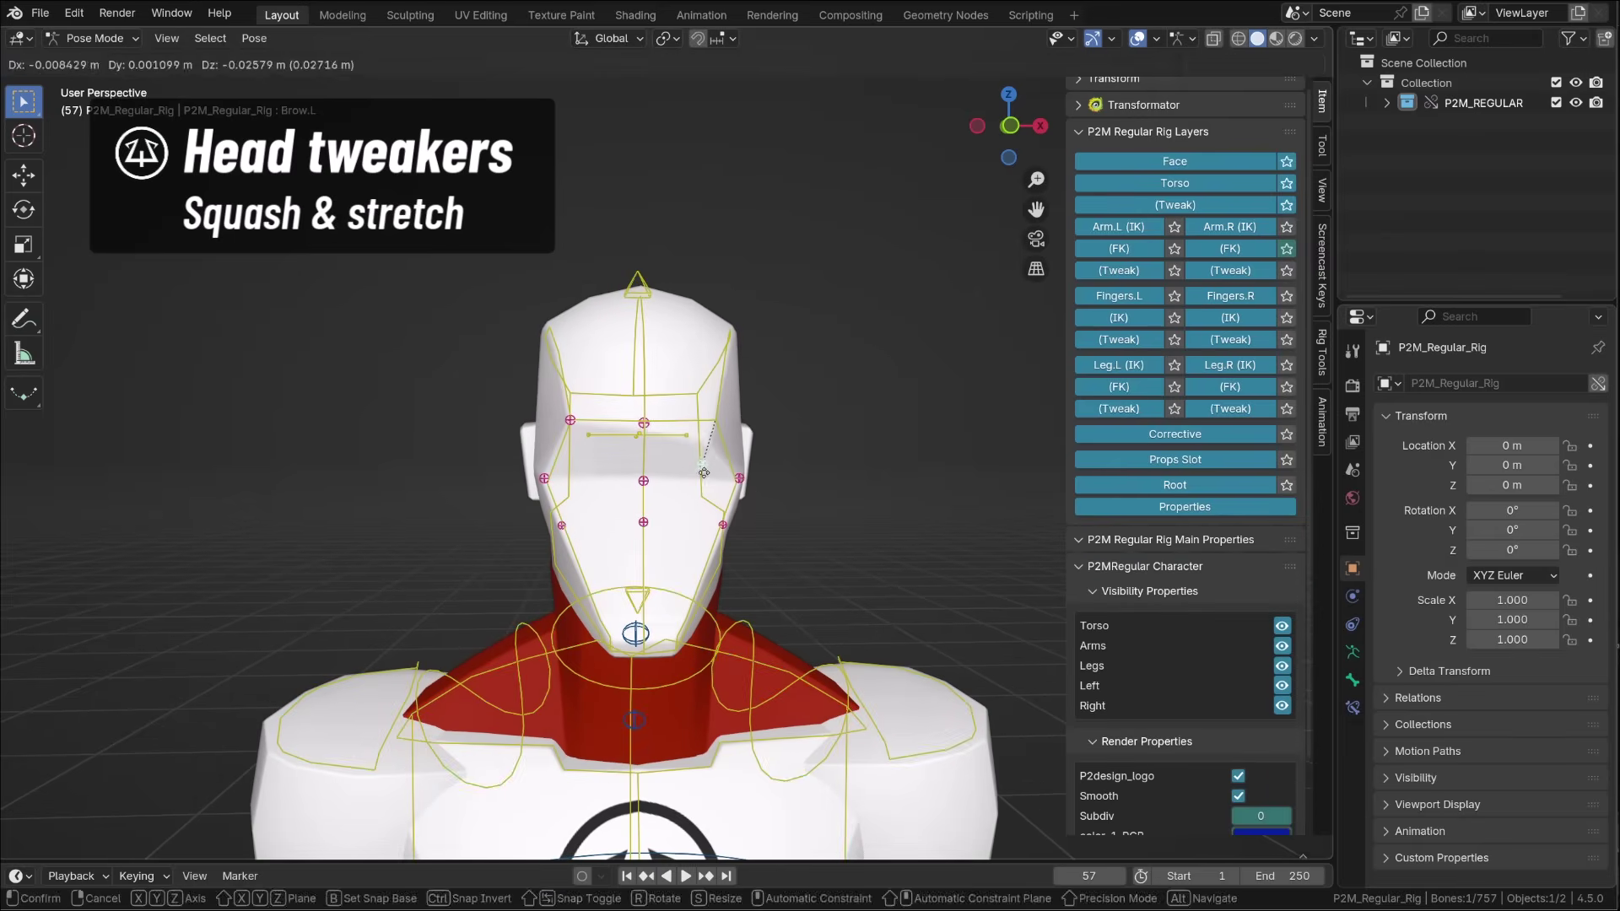
click(704, 472)
click(644, 423)
key(g)
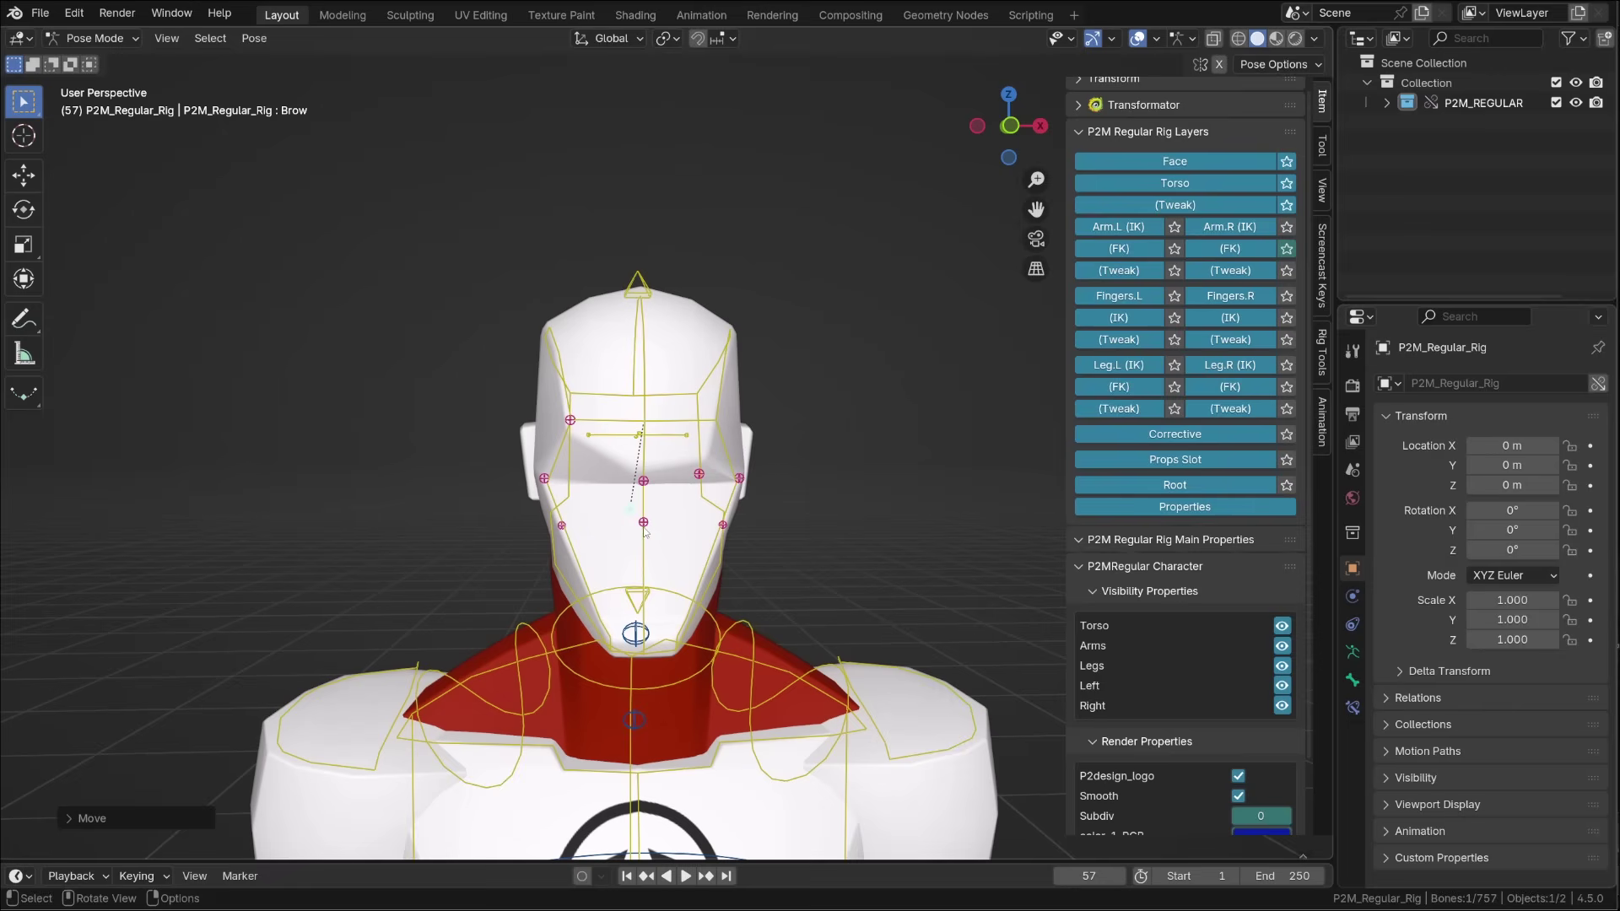
click(544, 478)
key(g)
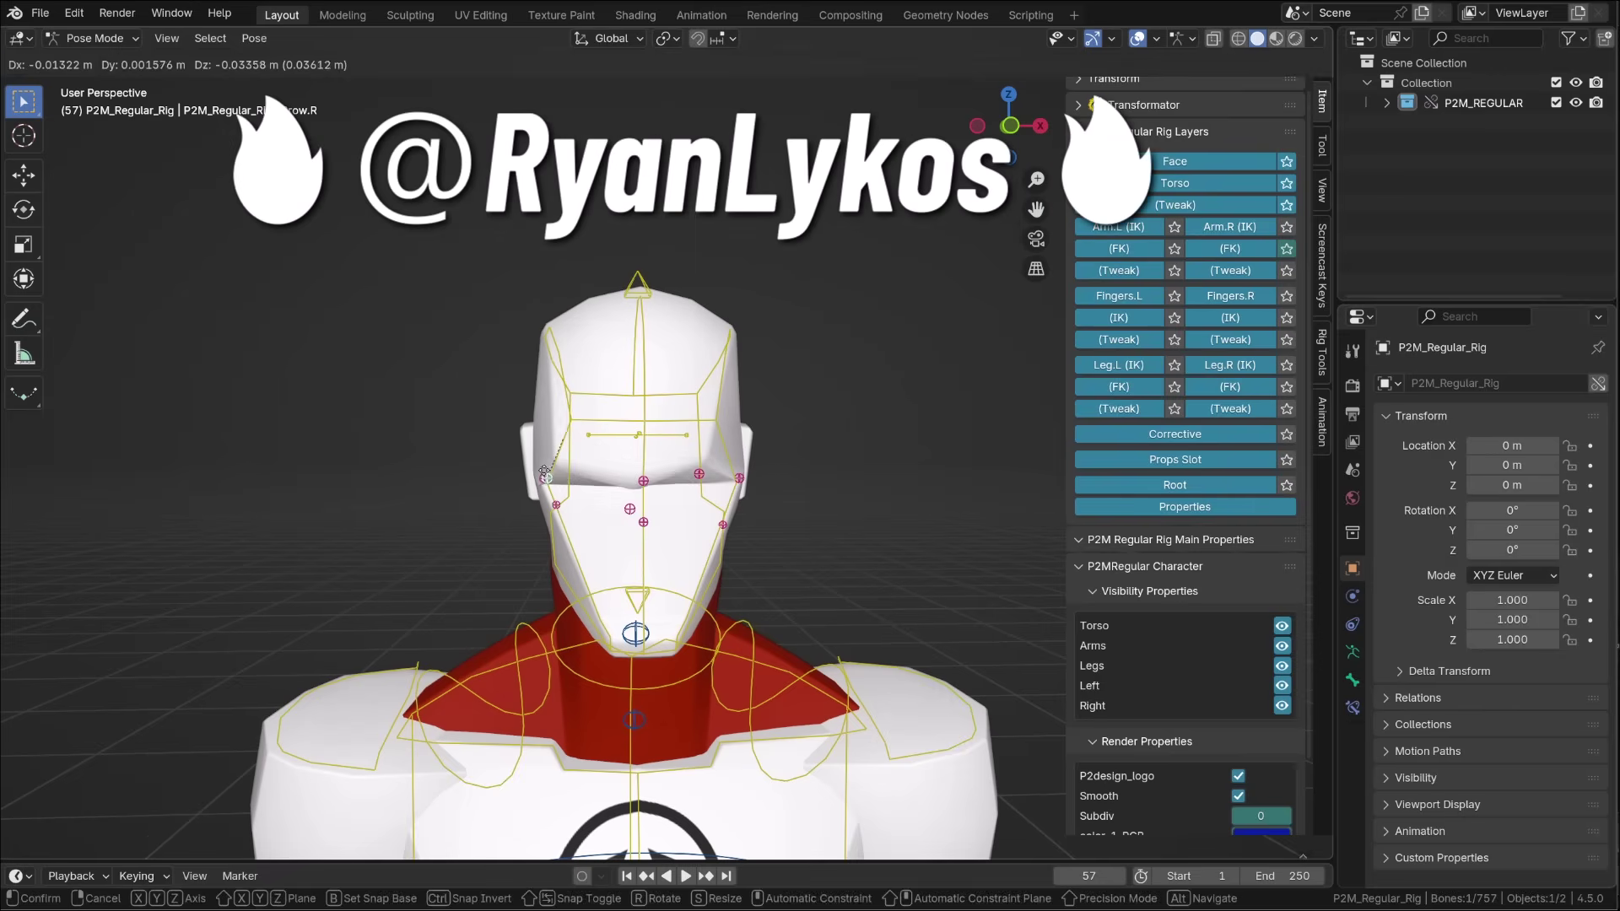
click(544, 470)
Step: Clear the location of all visible face and torso controllers
key(a)
key(alt+g)
scroll(749, 479, down, 5)
shift+middle_drag(749, 789, 749, 479)
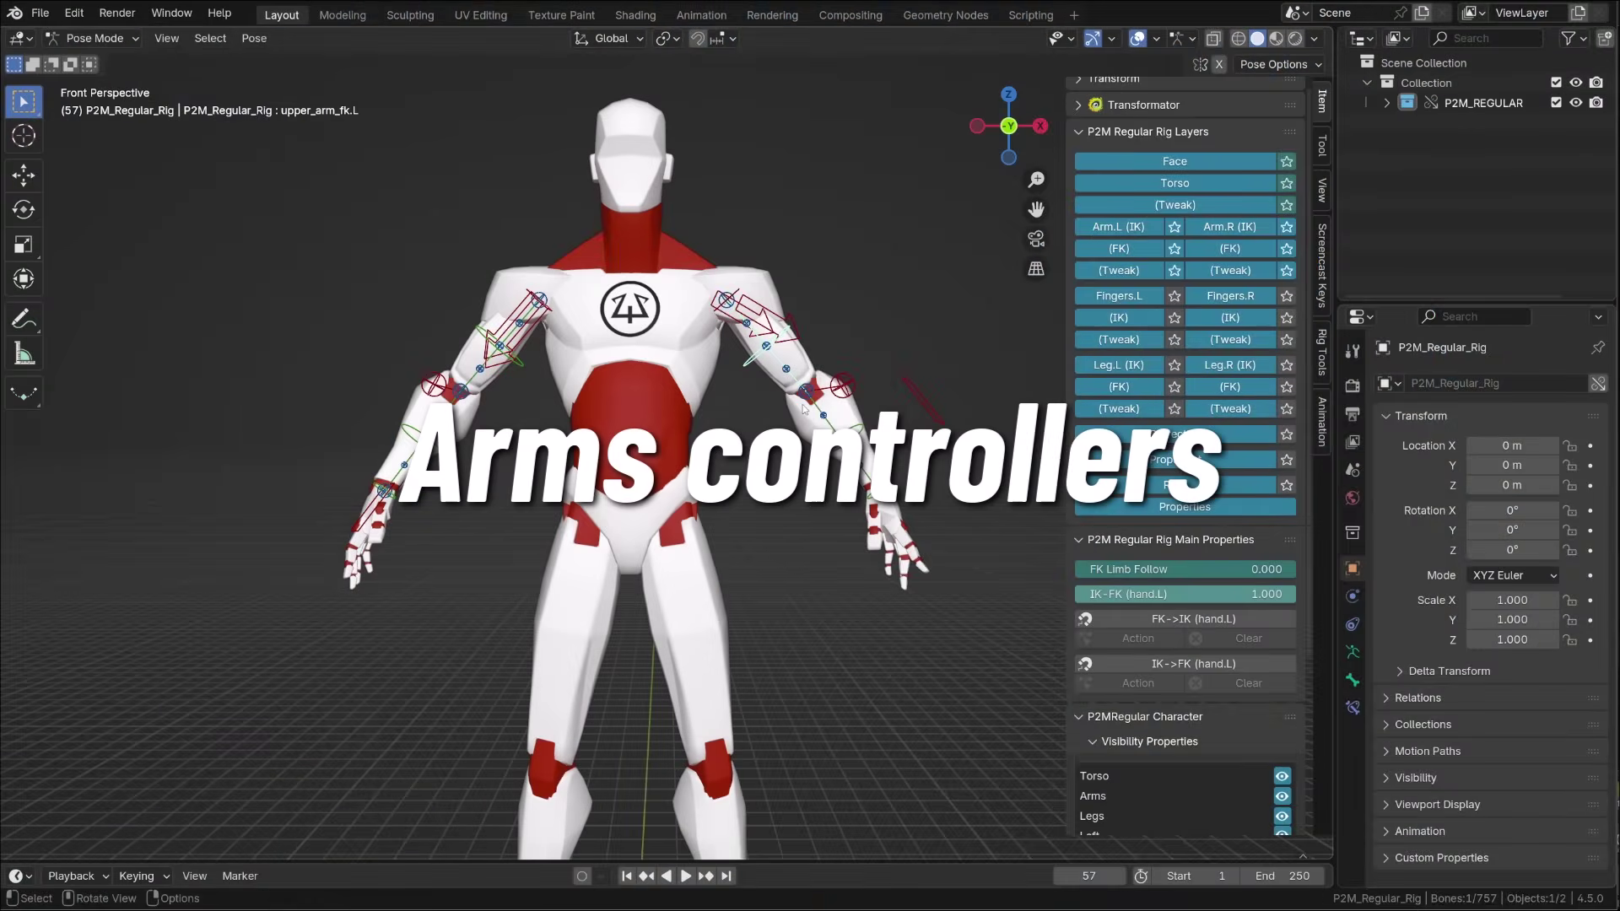
Step: Try rotating the left arm with the upper_arm_fk.L controller
click(803, 407)
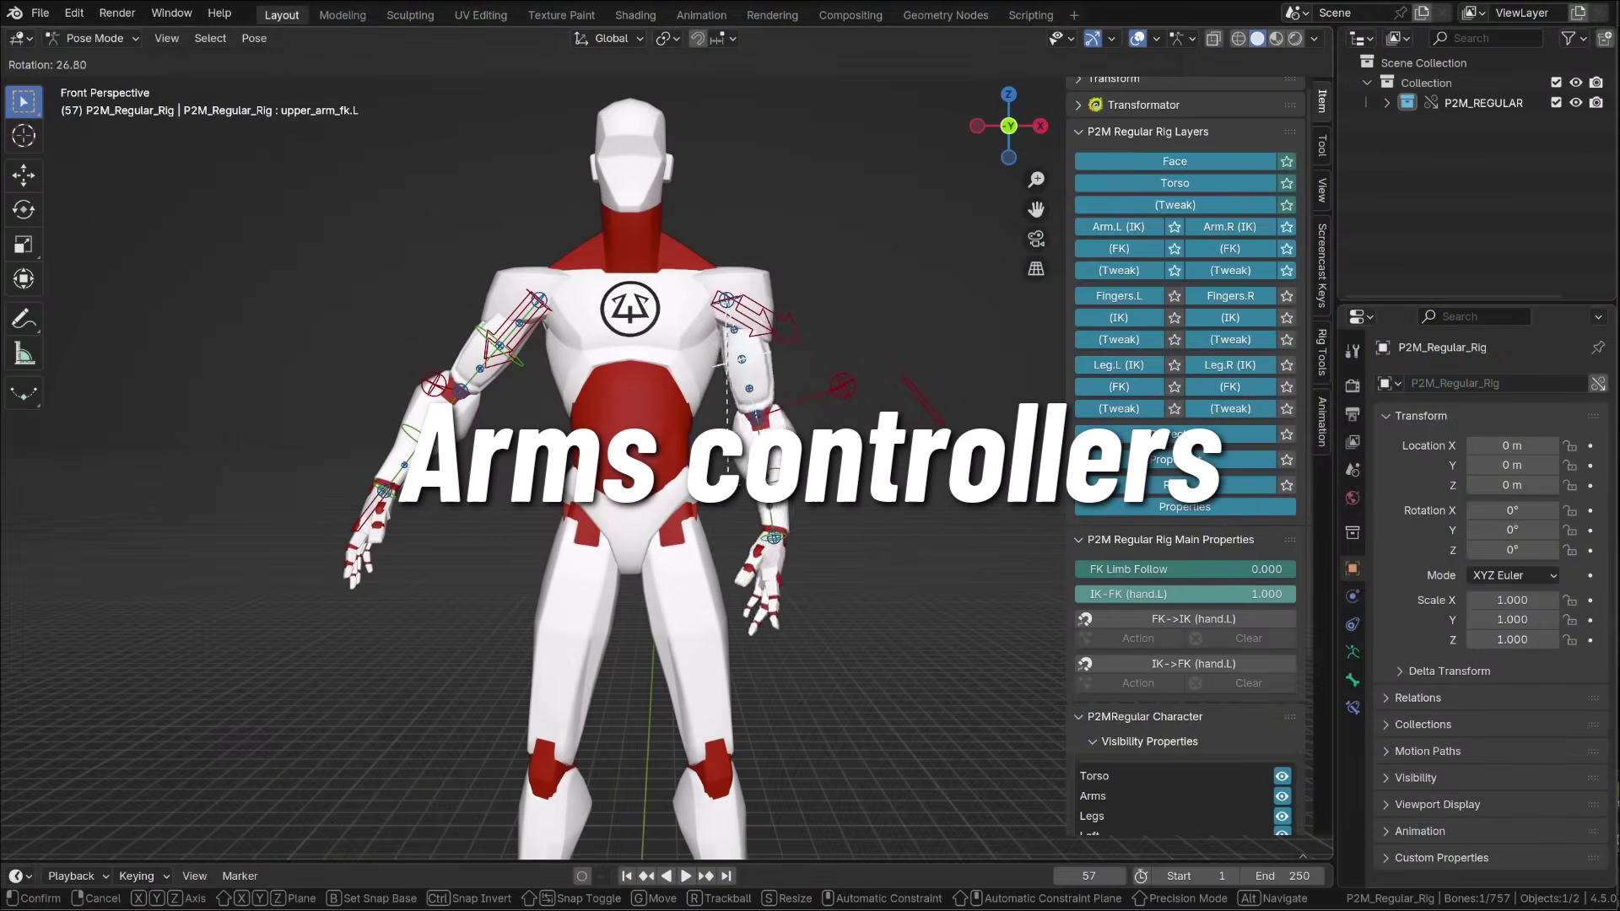
middle_drag(803, 408, 793, 494)
key(r)
key(x)
right_click(591, 472)
Step: Move the forearm_fk.L and hand_fk.L controllers to stretch the left arm, and clear the location of all arm controllers
key(g)
click(902, 595)
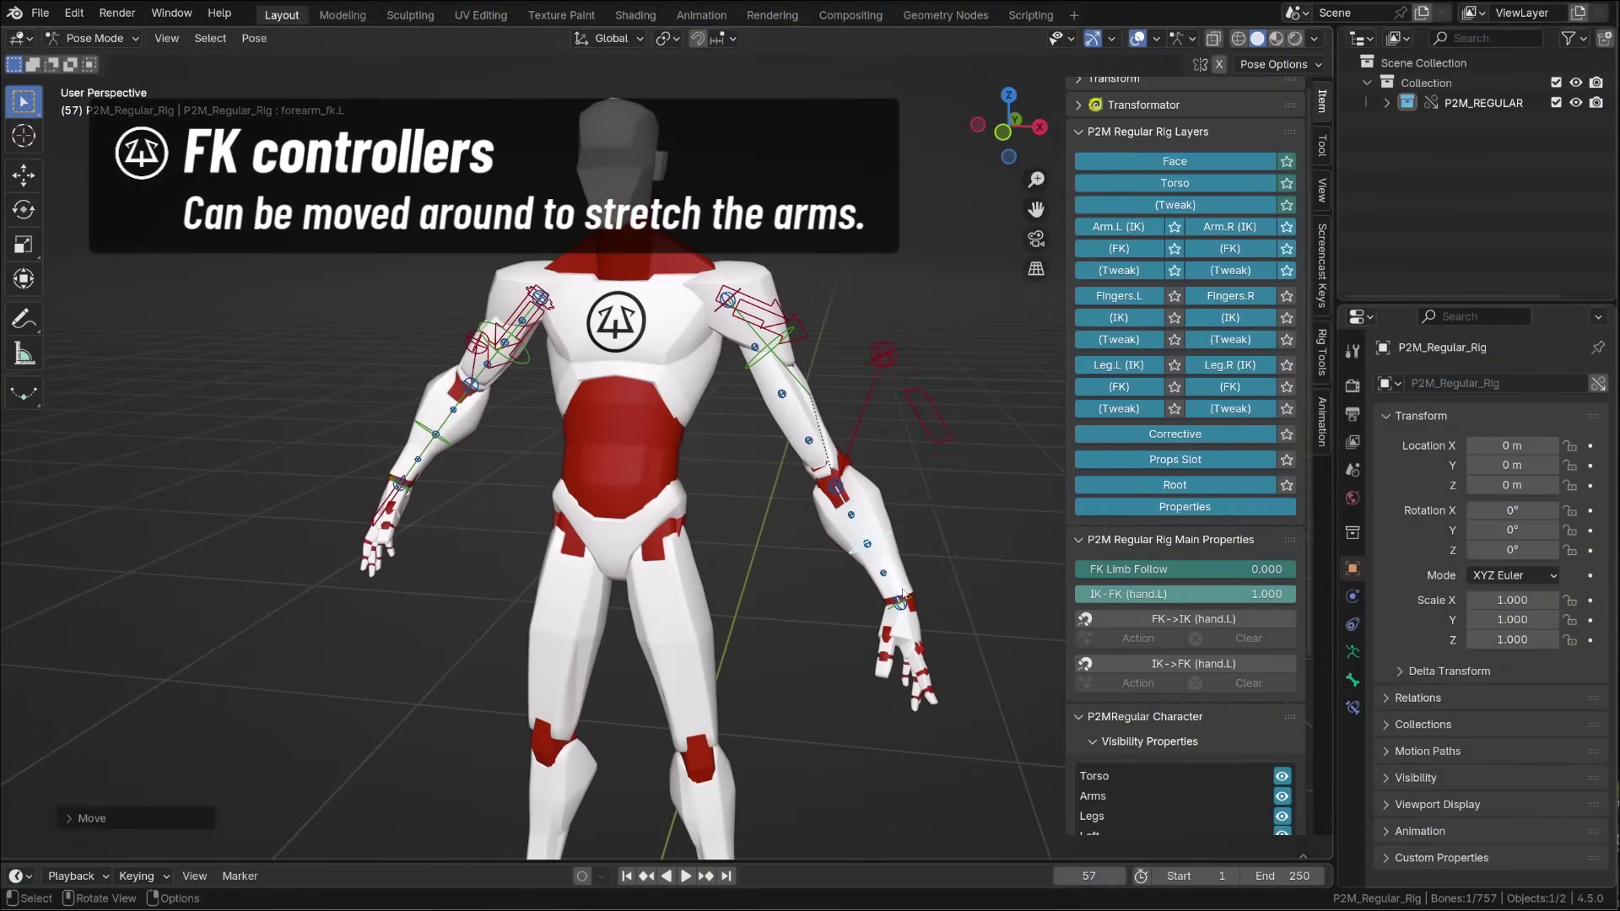
key(g)
click(1003, 722)
key(a)
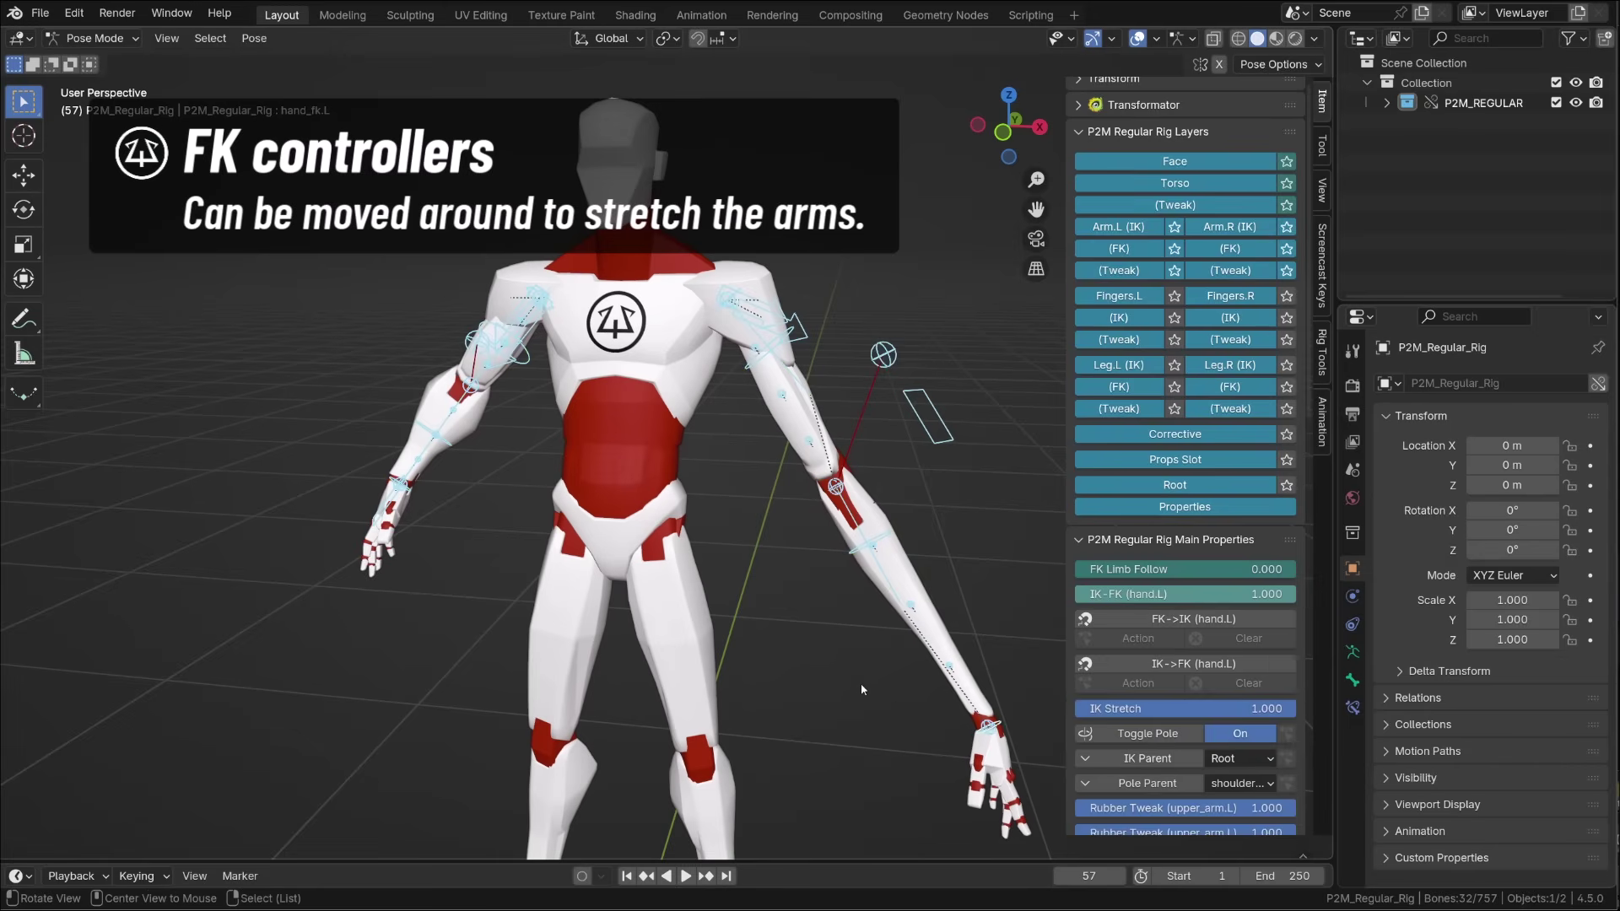
key(alt+g)
Step: Move the left forearm tweakers, including forearm_tweak.L.003 and forearm_tweak.L.001, to reshape the silhouette, and reset all visible arm controllers
click(854, 449)
click(856, 453)
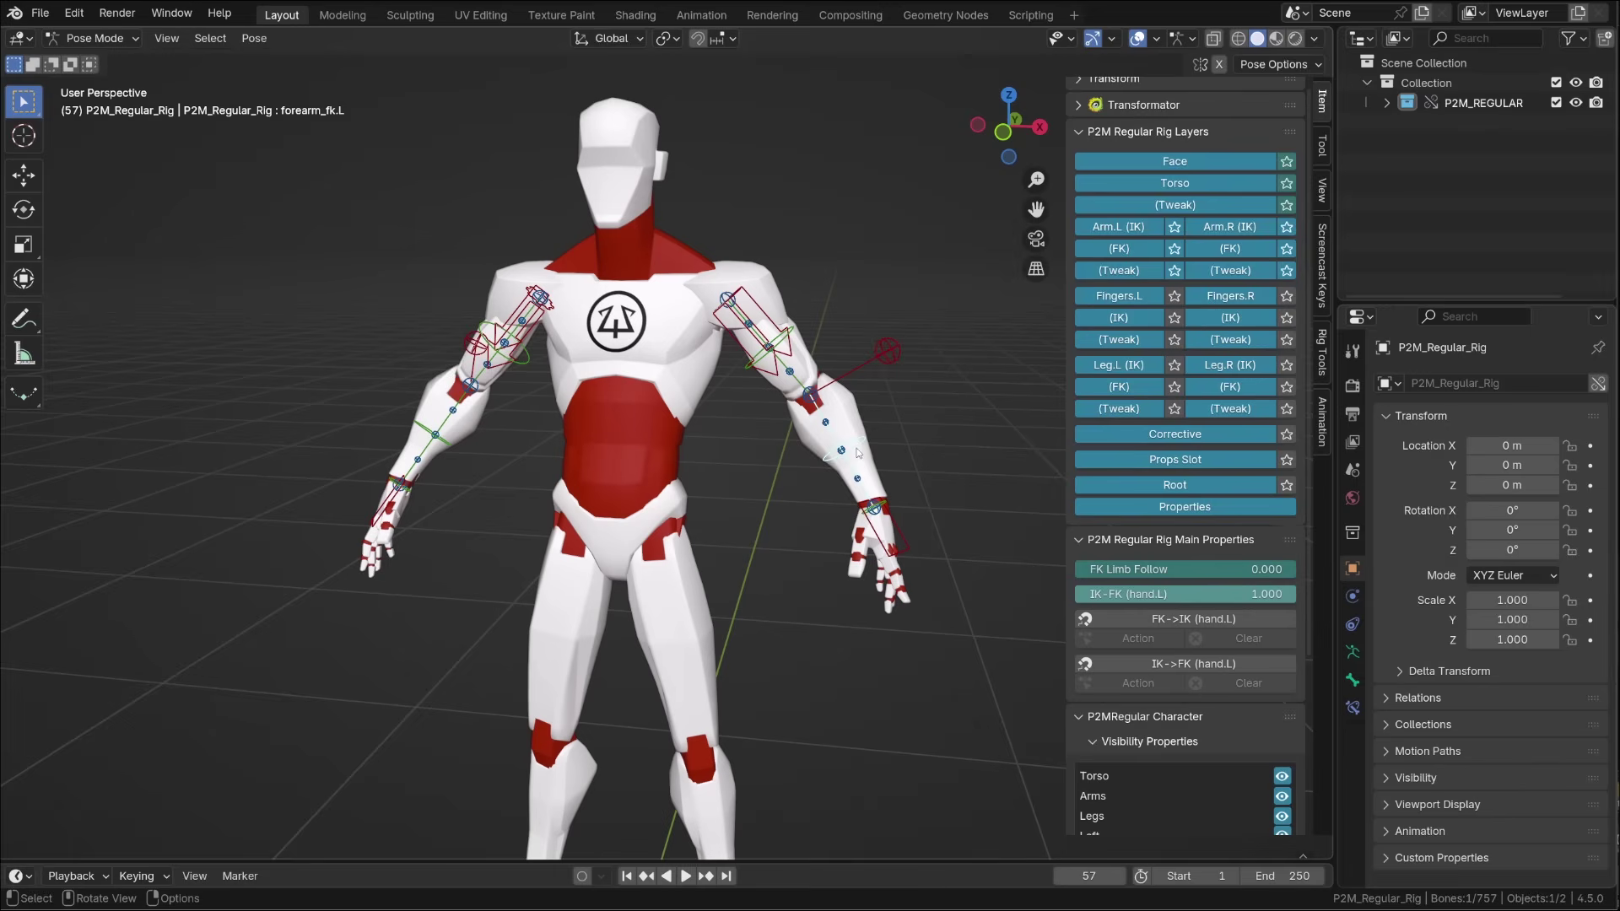
click(859, 481)
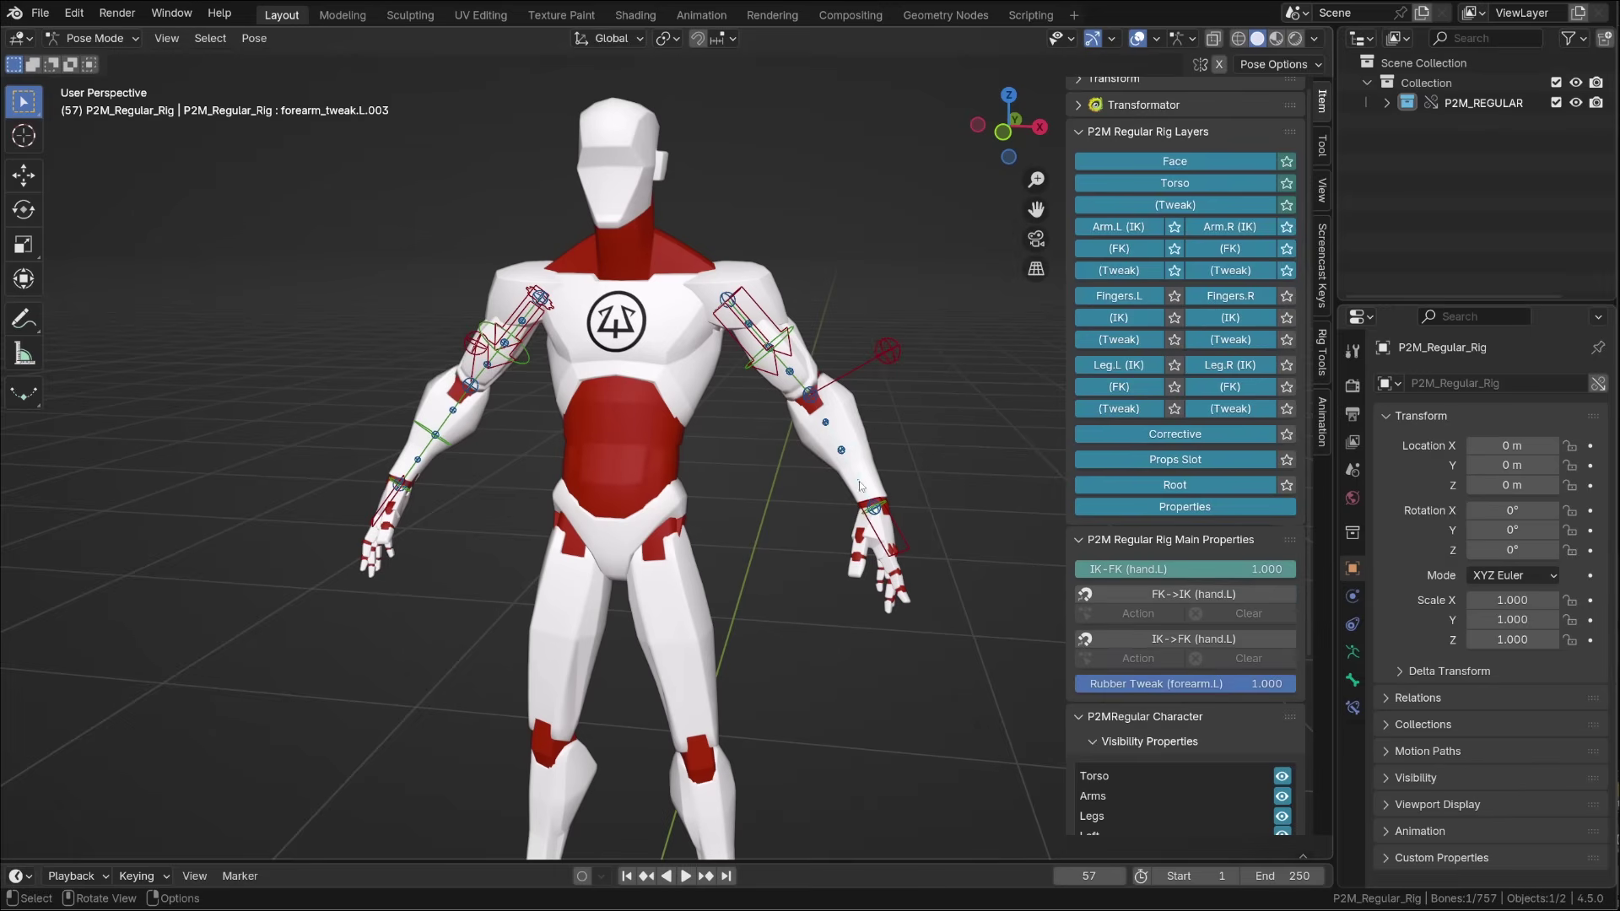
key(g)
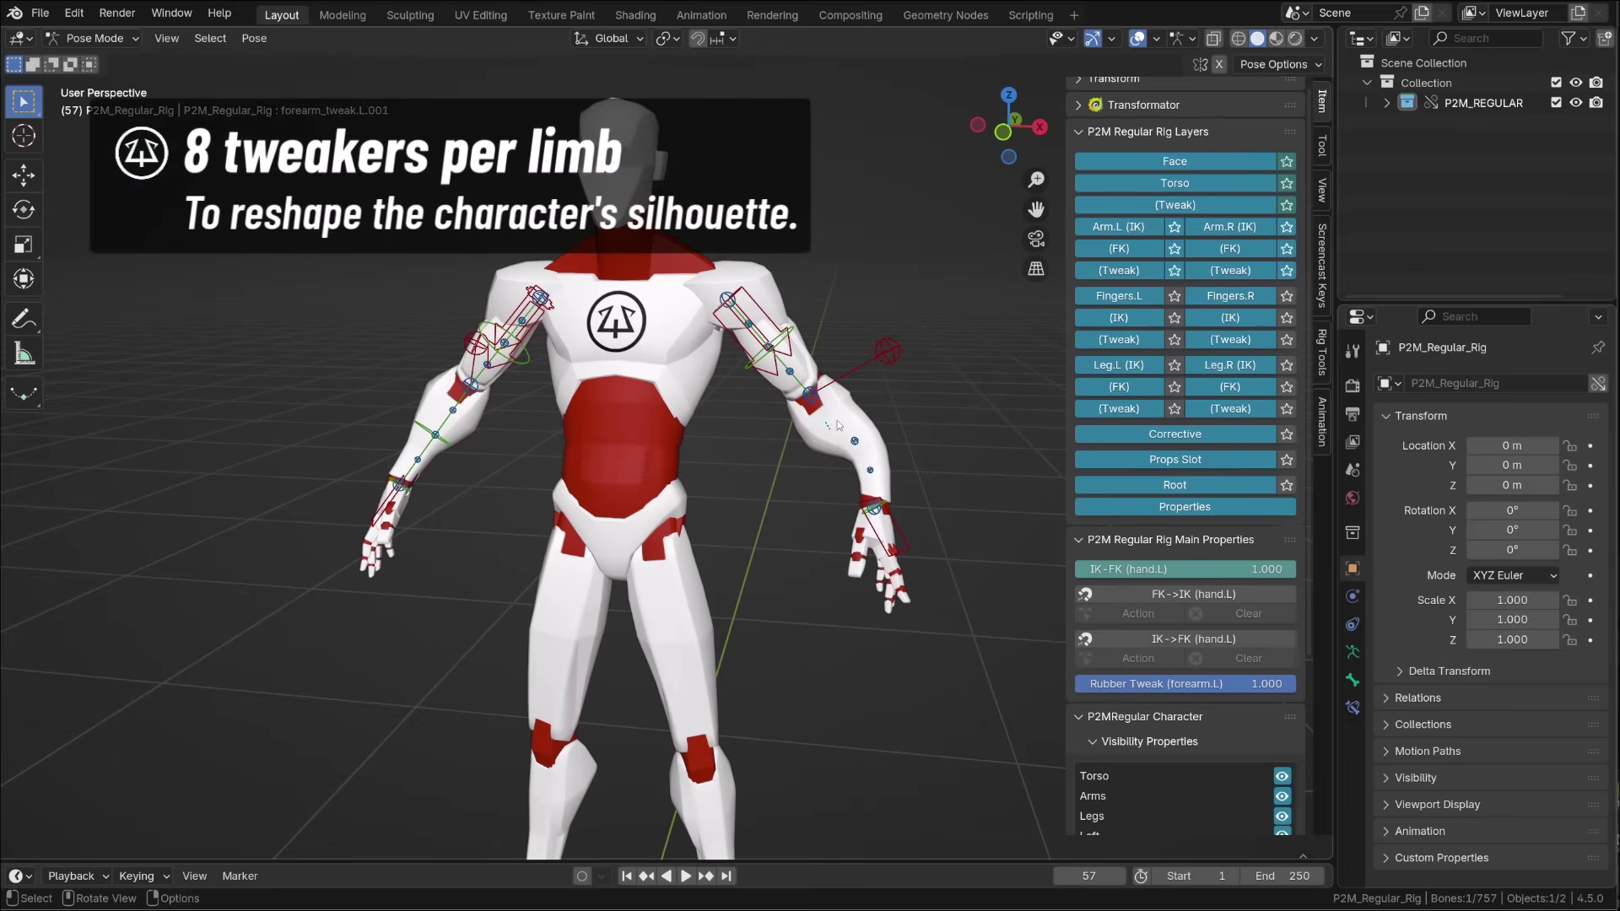
click(849, 405)
key(a)
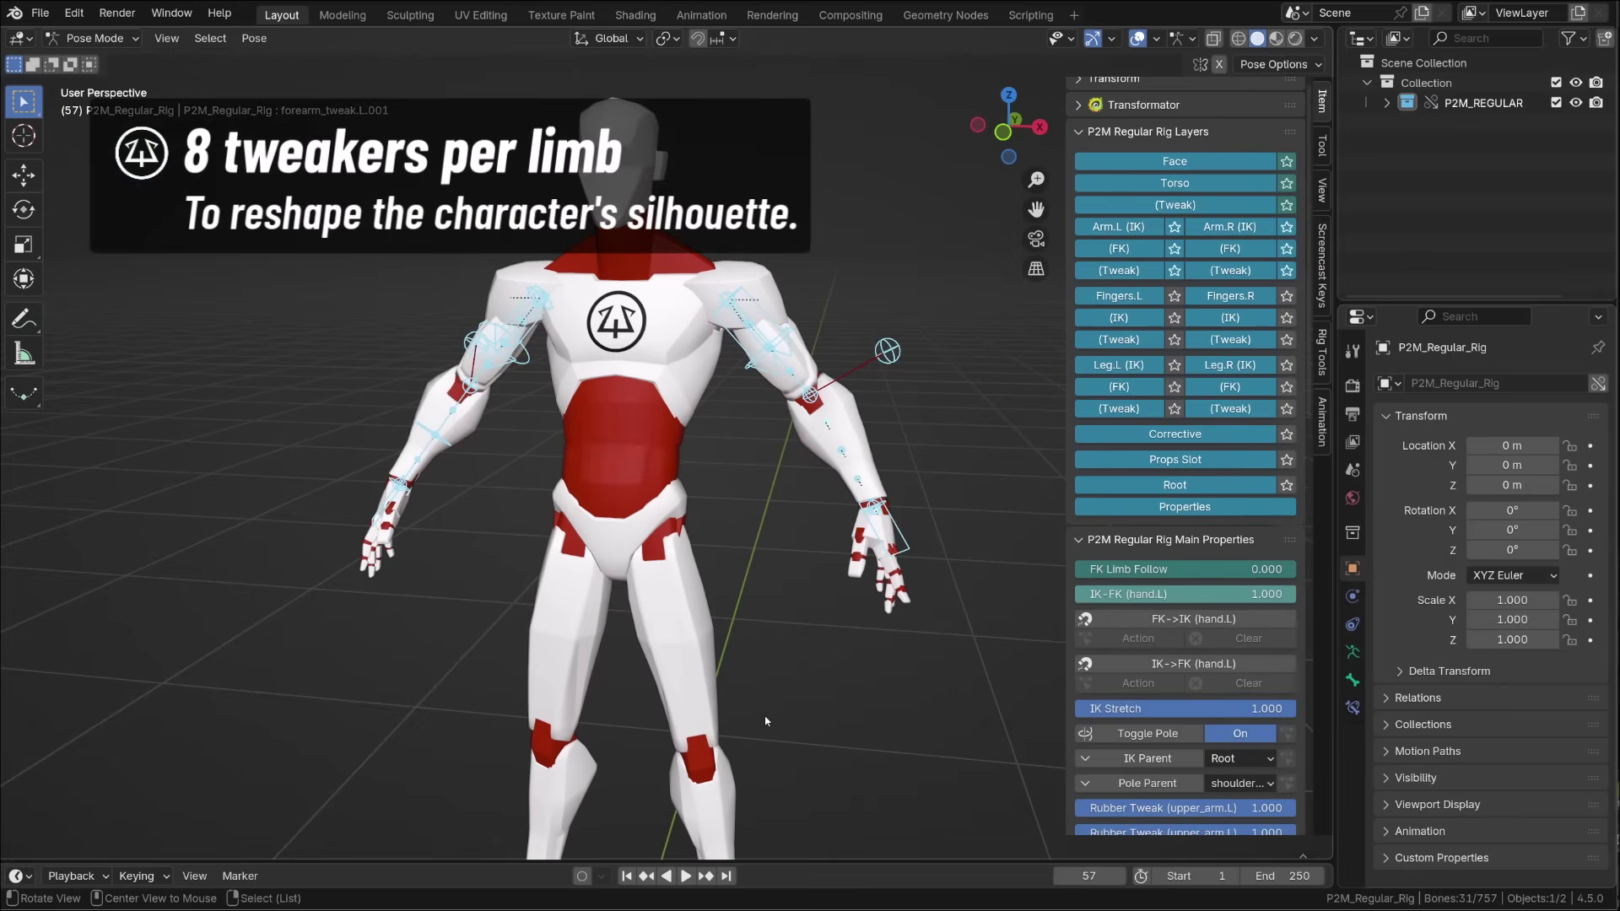
Step: Show the Torso layer alongside the soloed arm layers and rotate the shoulder.L controller to raise the left shoulder
middle_drag(766, 722, 811, 687)
key(KP_1)
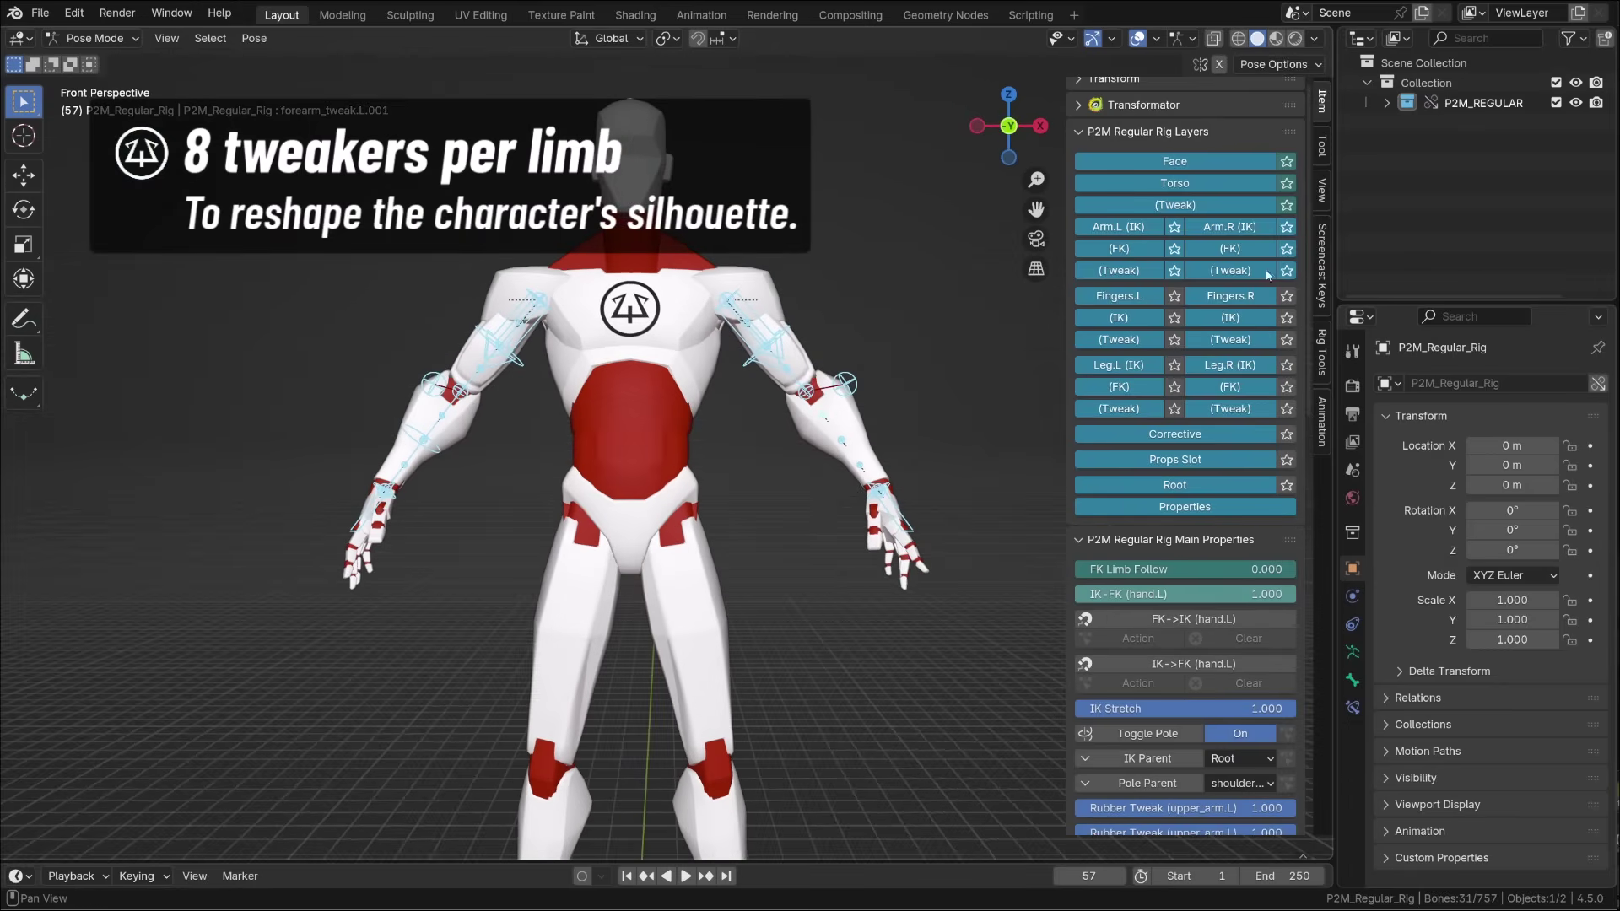
click(1291, 186)
scroll(692, 284, up, 1)
shift+middle_drag(692, 284, 728, 390)
click(717, 346)
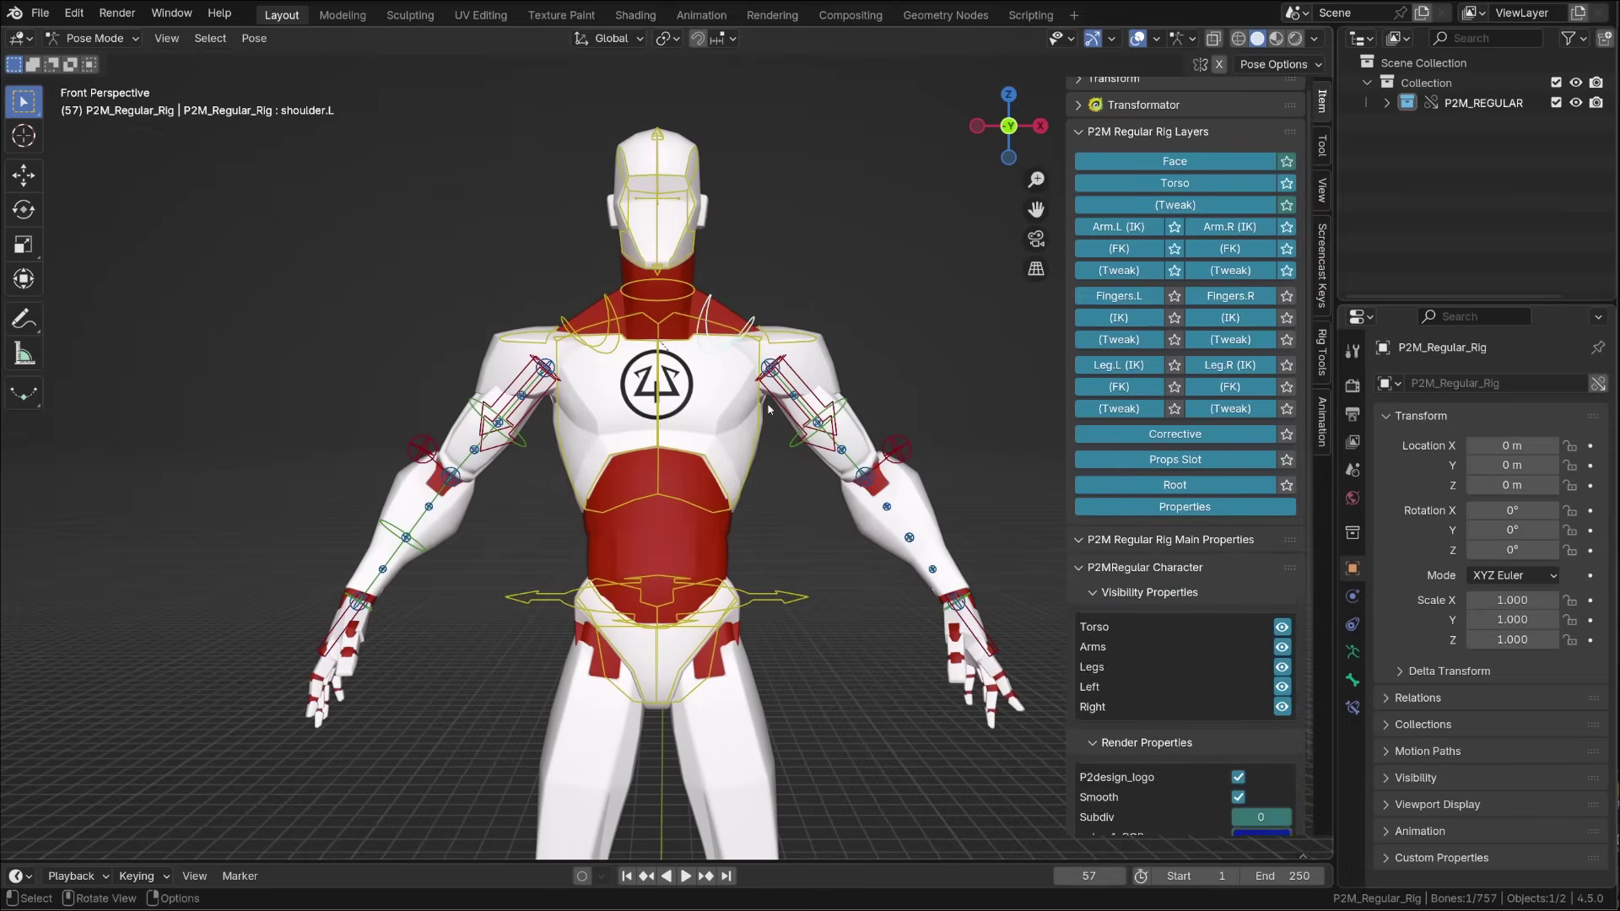
key(r)
click(794, 342)
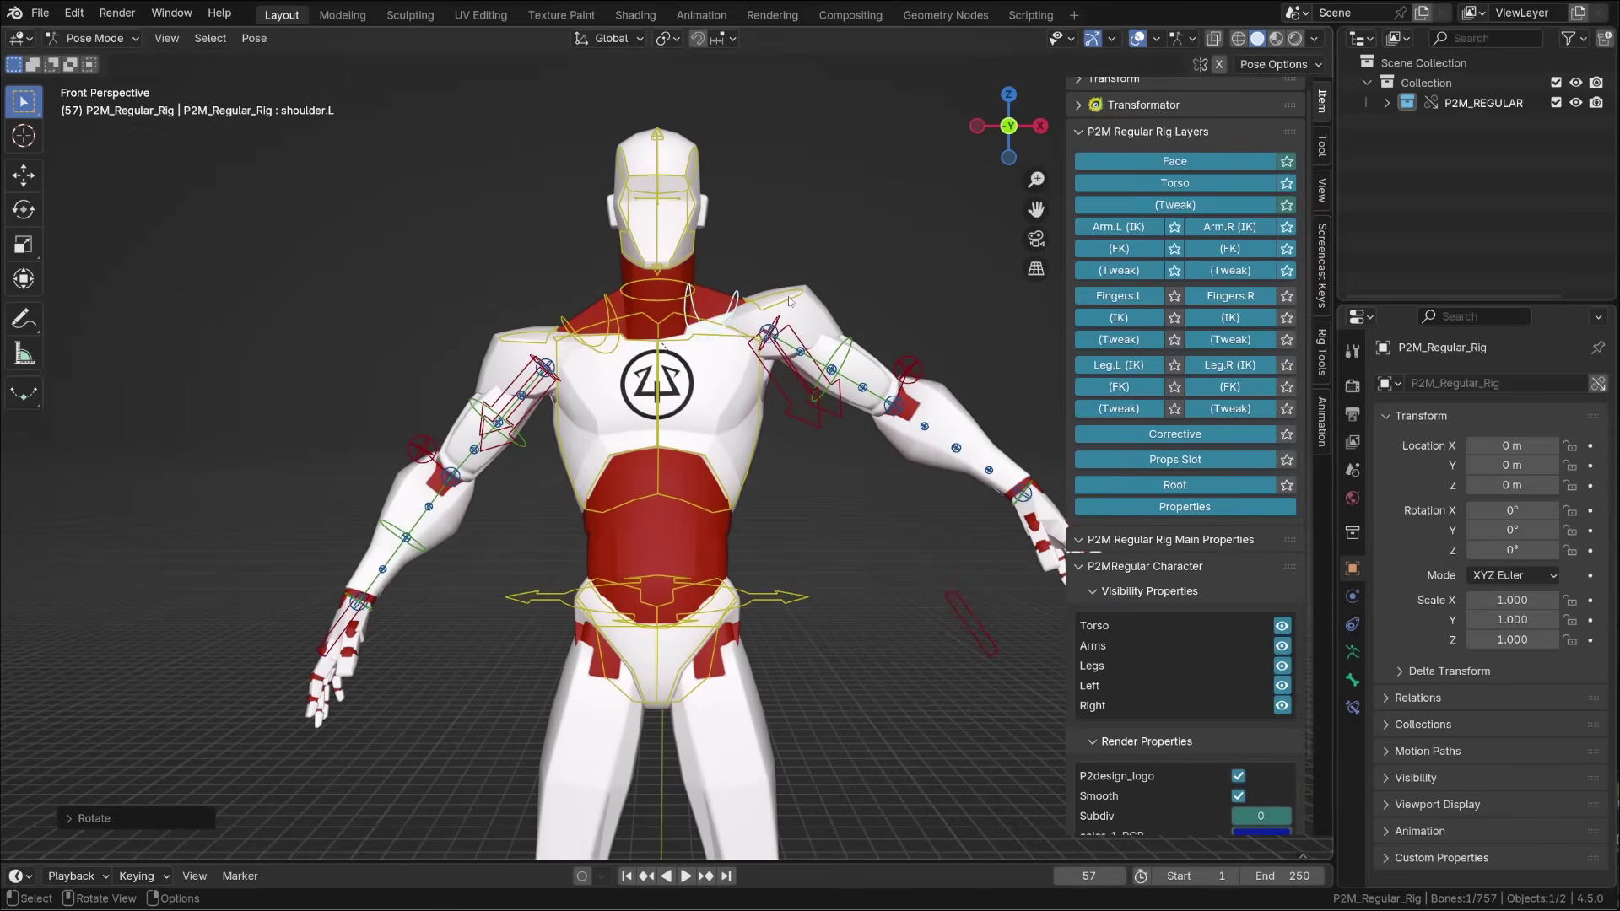
Step: Move the shoulder.tweak.L joint tweaker, try rotating it, and reset all visible torso and arm controllers
click(783, 293)
key(g)
click(770, 266)
key(r)
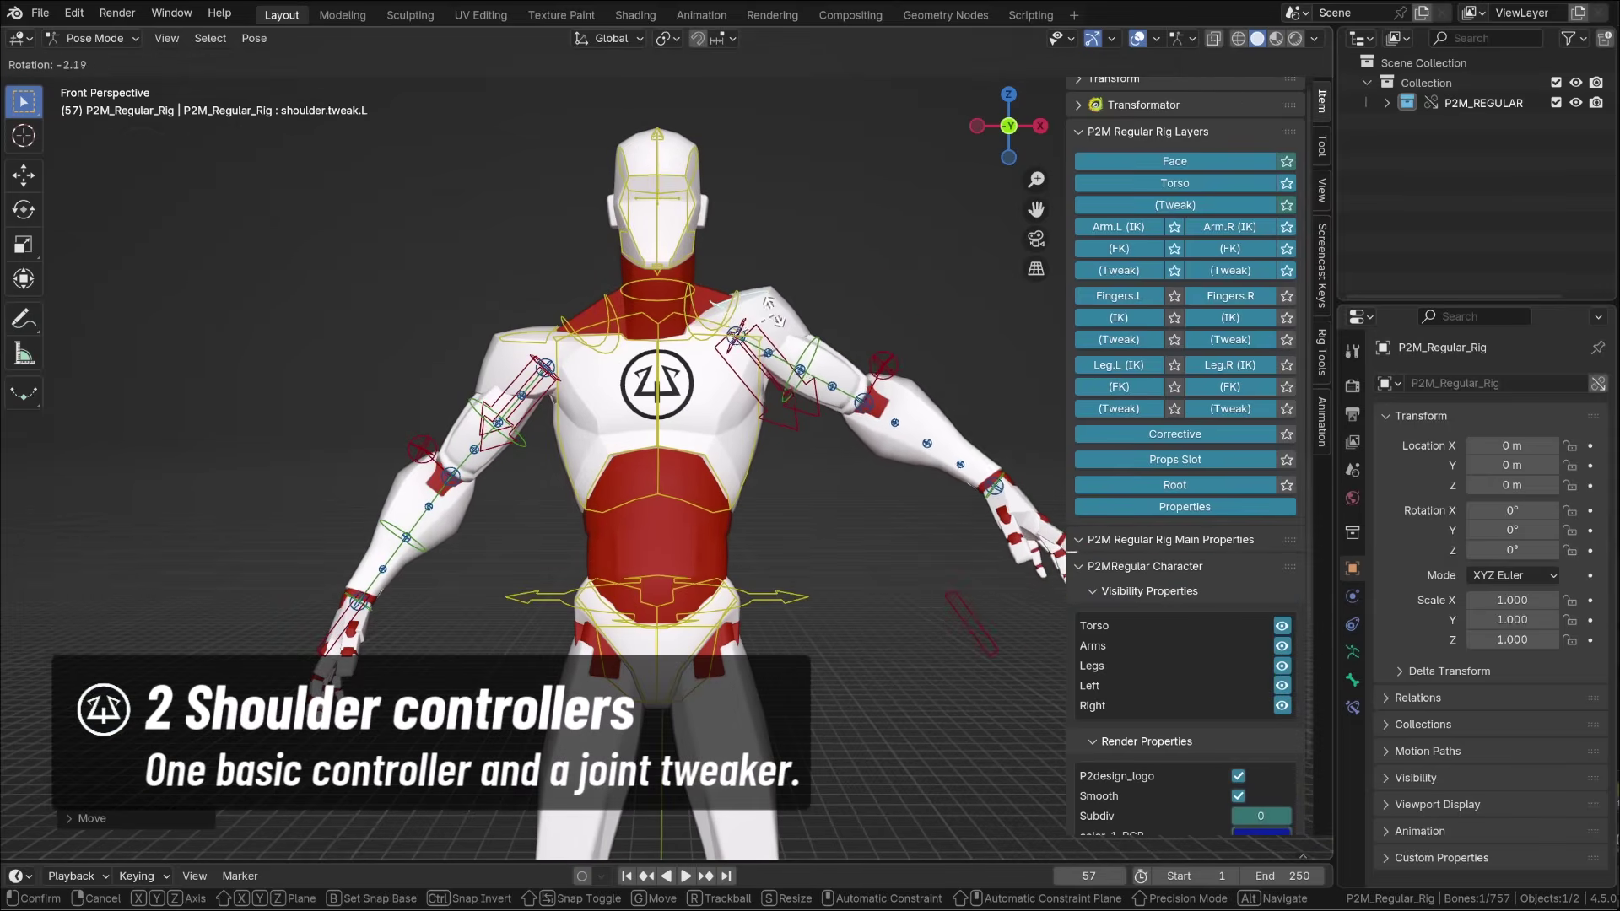
key(Escape)
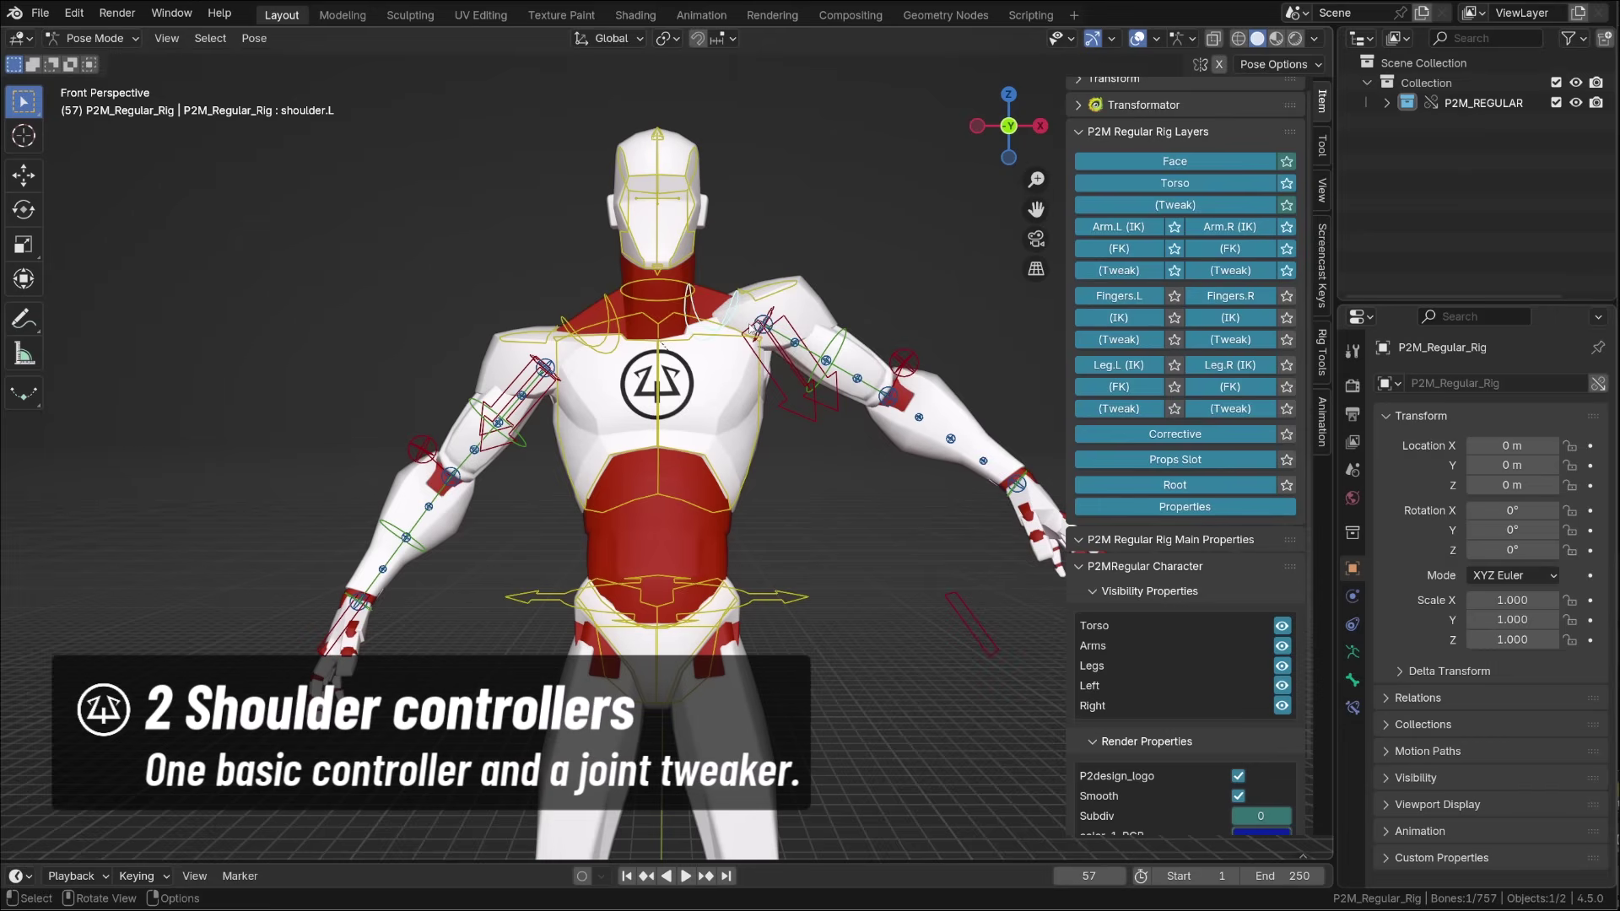
key(a)
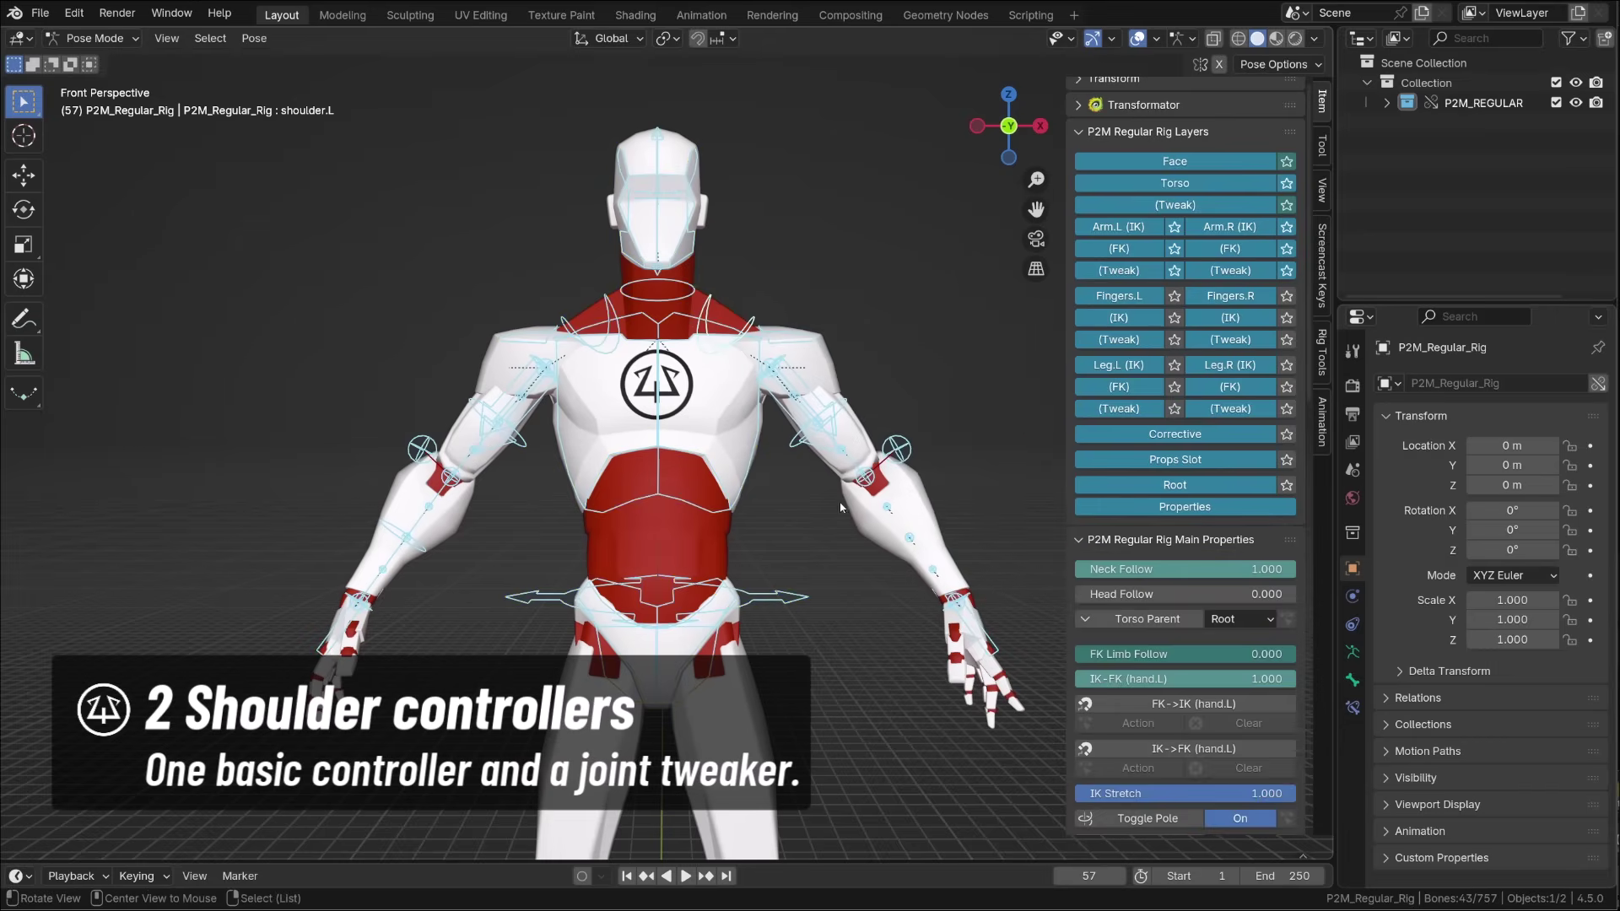
Step: Raise the left arm sideways by rotating the upper_arm_fk.L controller
click(887, 509)
middle_drag(887, 508, 803, 442)
click(710, 384)
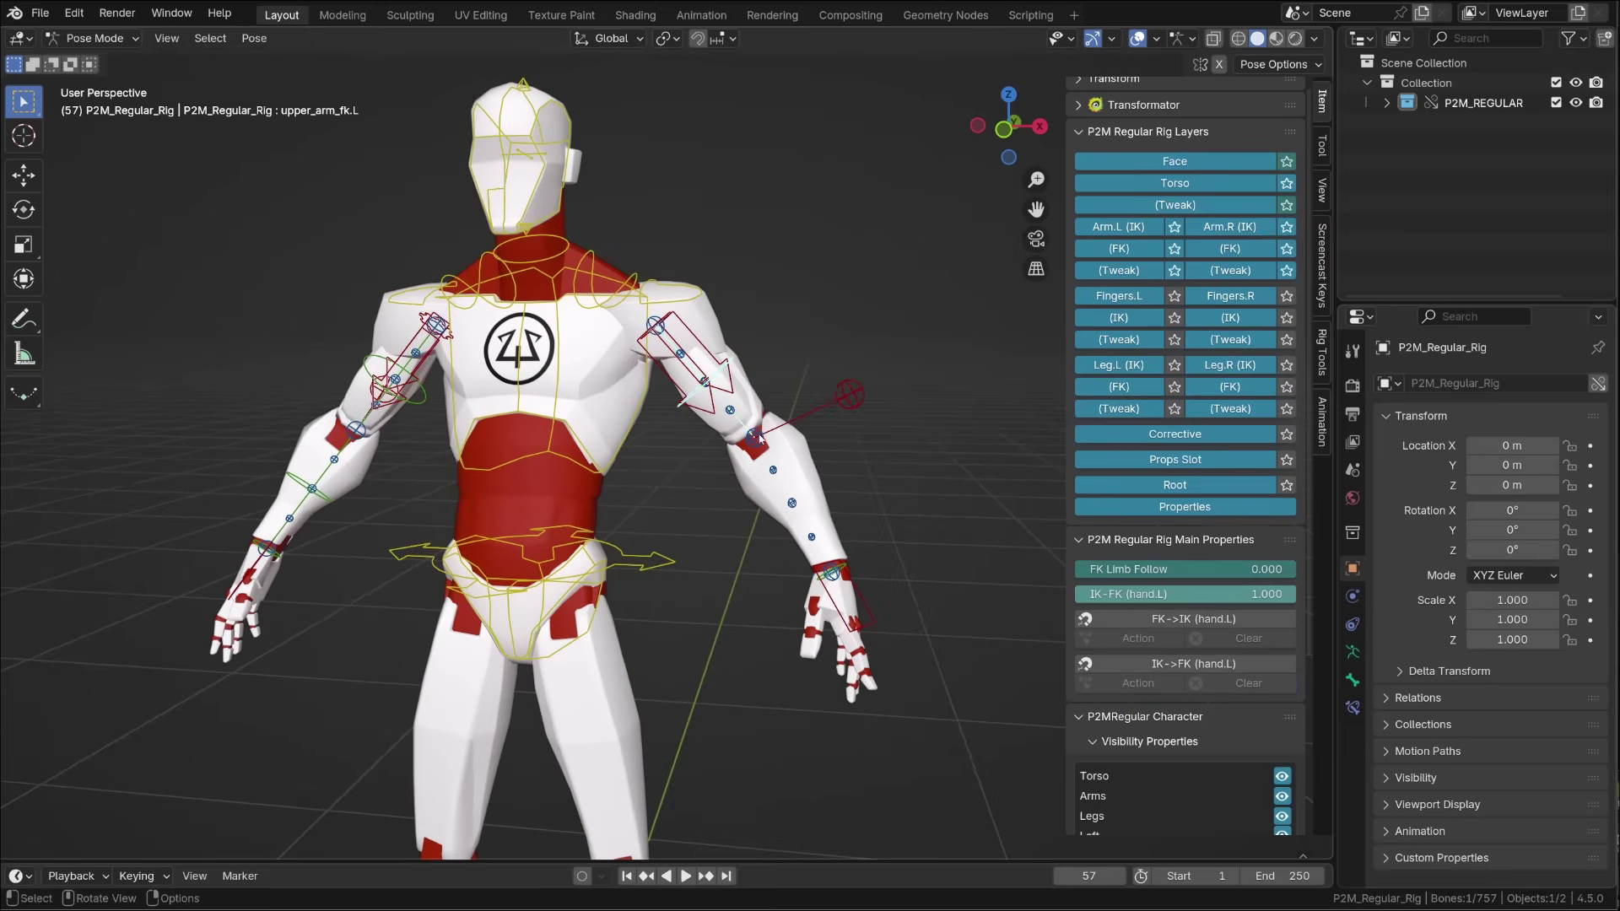
key(r)
click(835, 380)
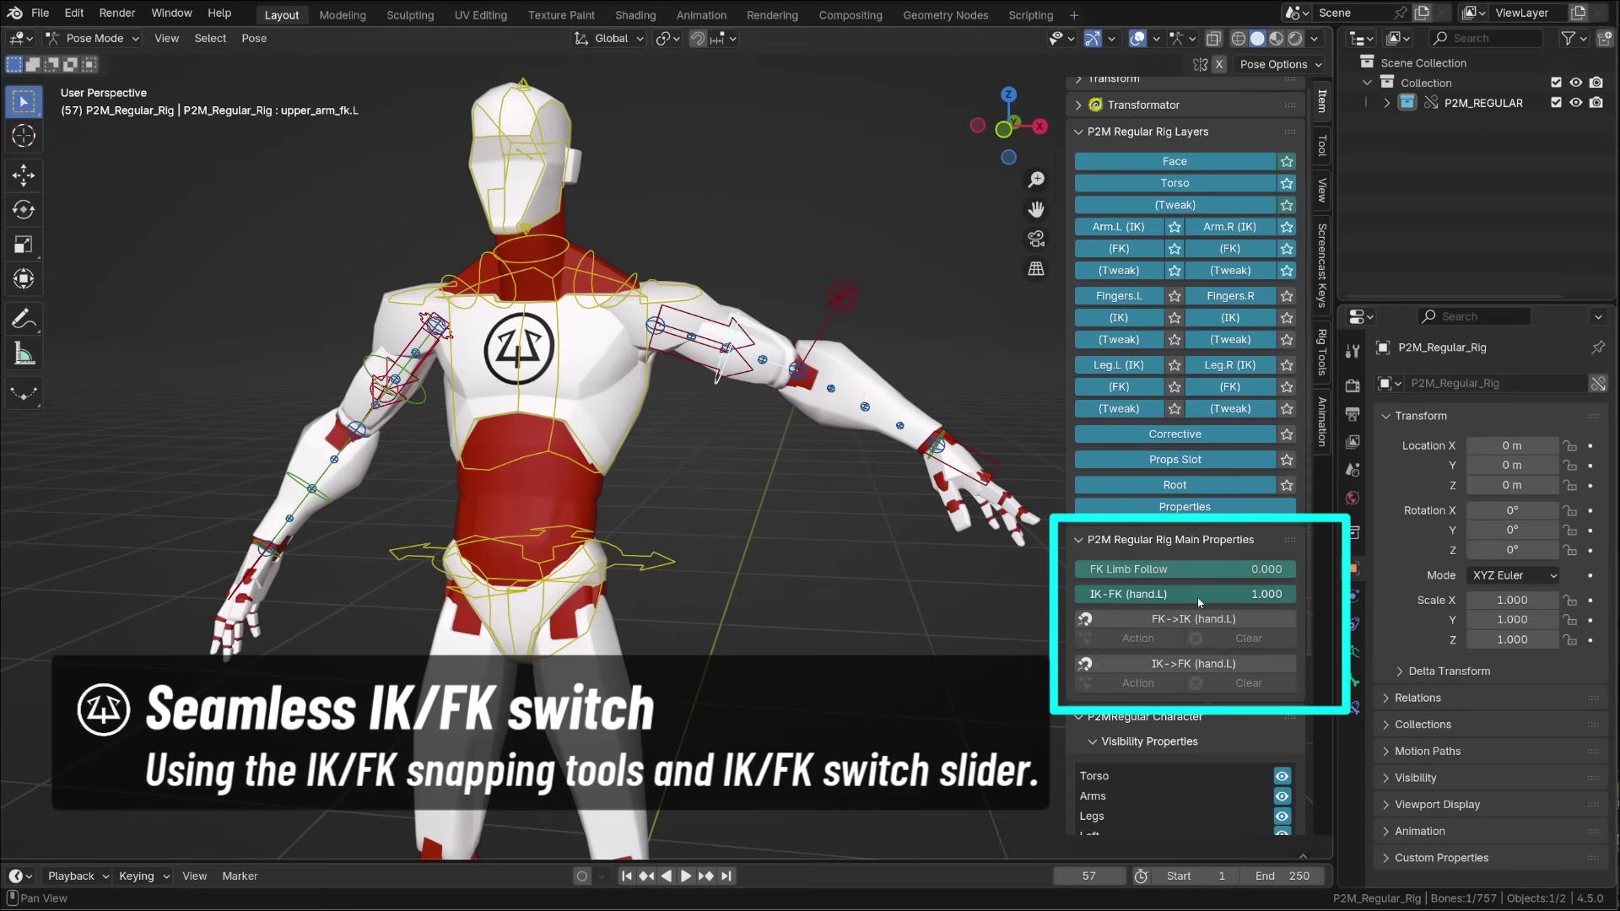
Step: Move and rotate hand_ik.L to lower the left arm beside the hip, and set IK-FK (hand.L) to 1.000
click(1004, 482)
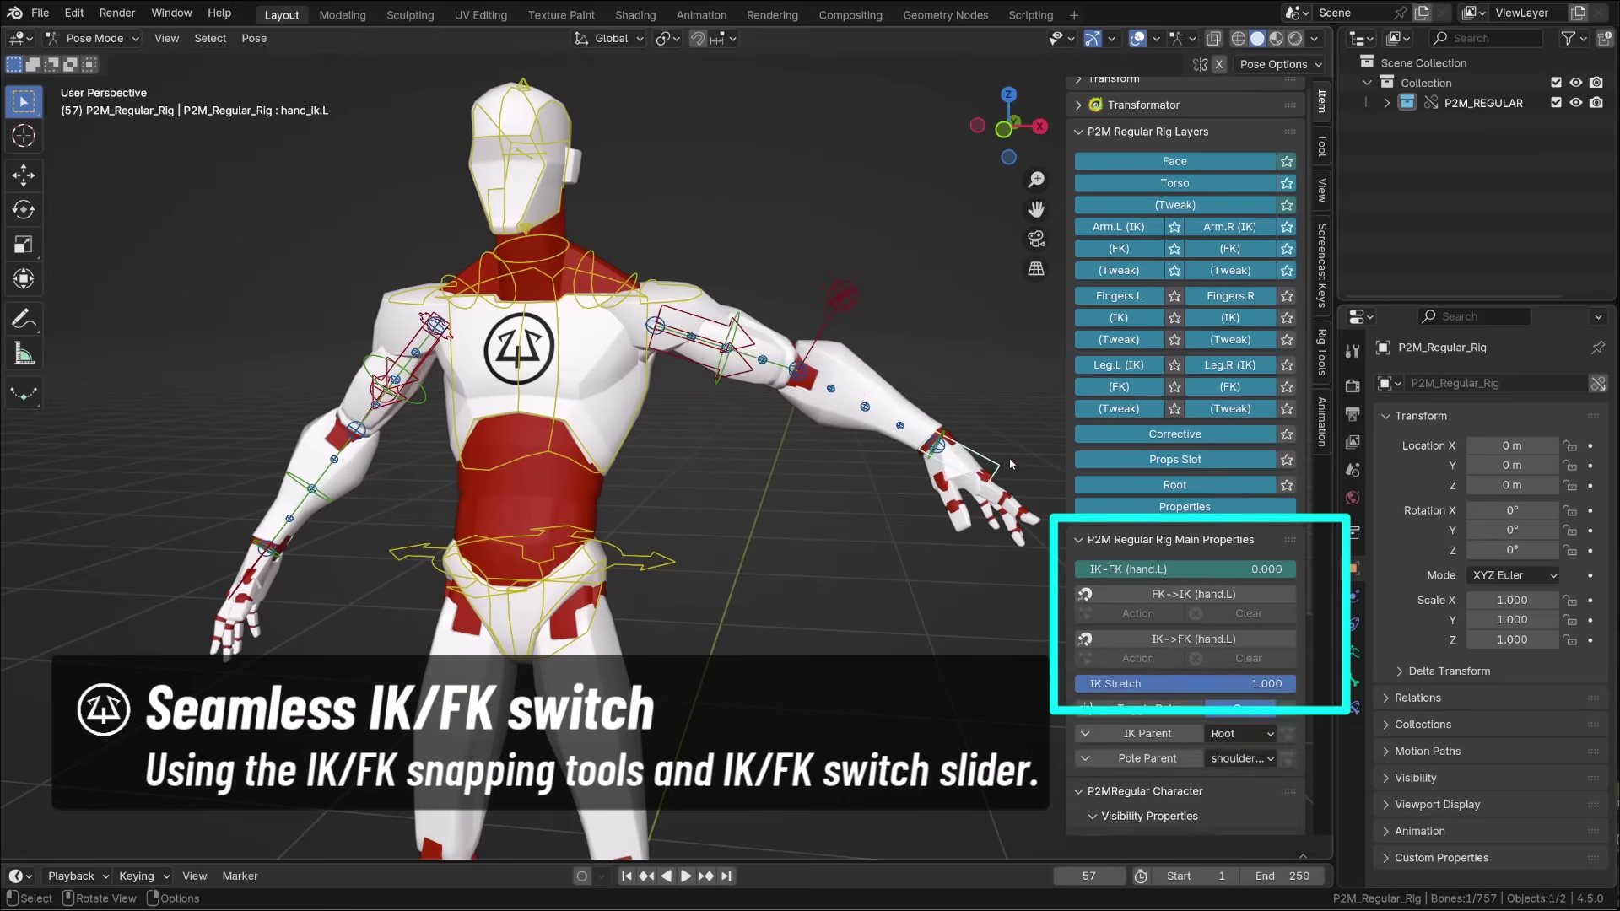
key(g)
key(r)
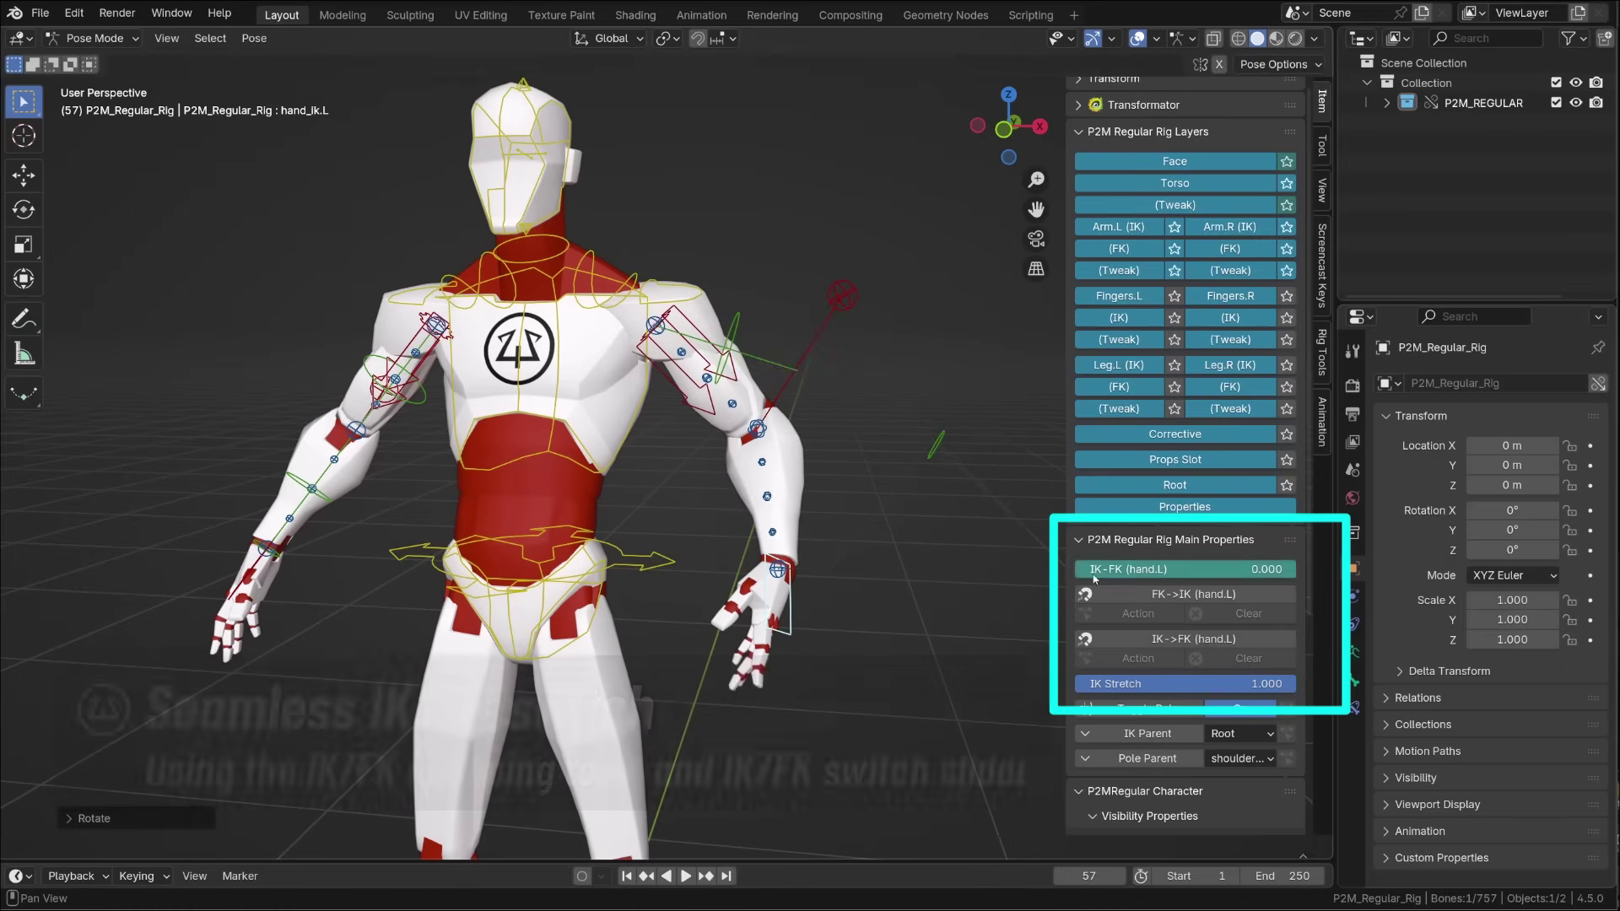
drag(1093, 570, 1293, 569)
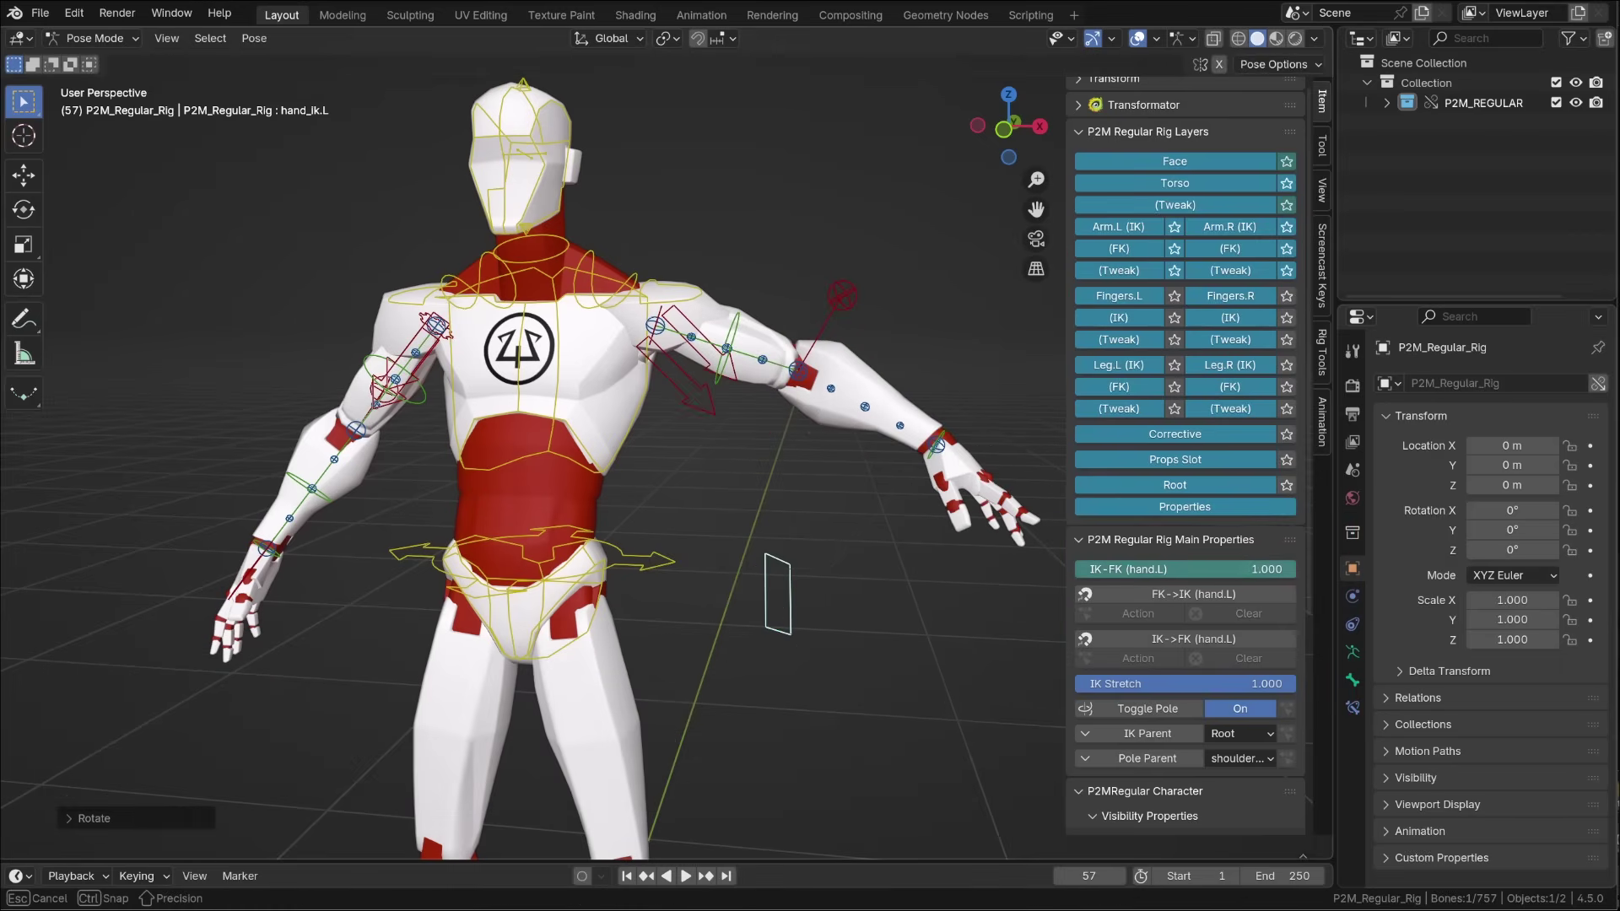
click(1199, 601)
Step: Rotate the torso controller to lean the whole upper body sideways over the legs
middle_drag(877, 591, 920, 570)
scroll(793, 455, down, 4)
click(757, 507)
key(r)
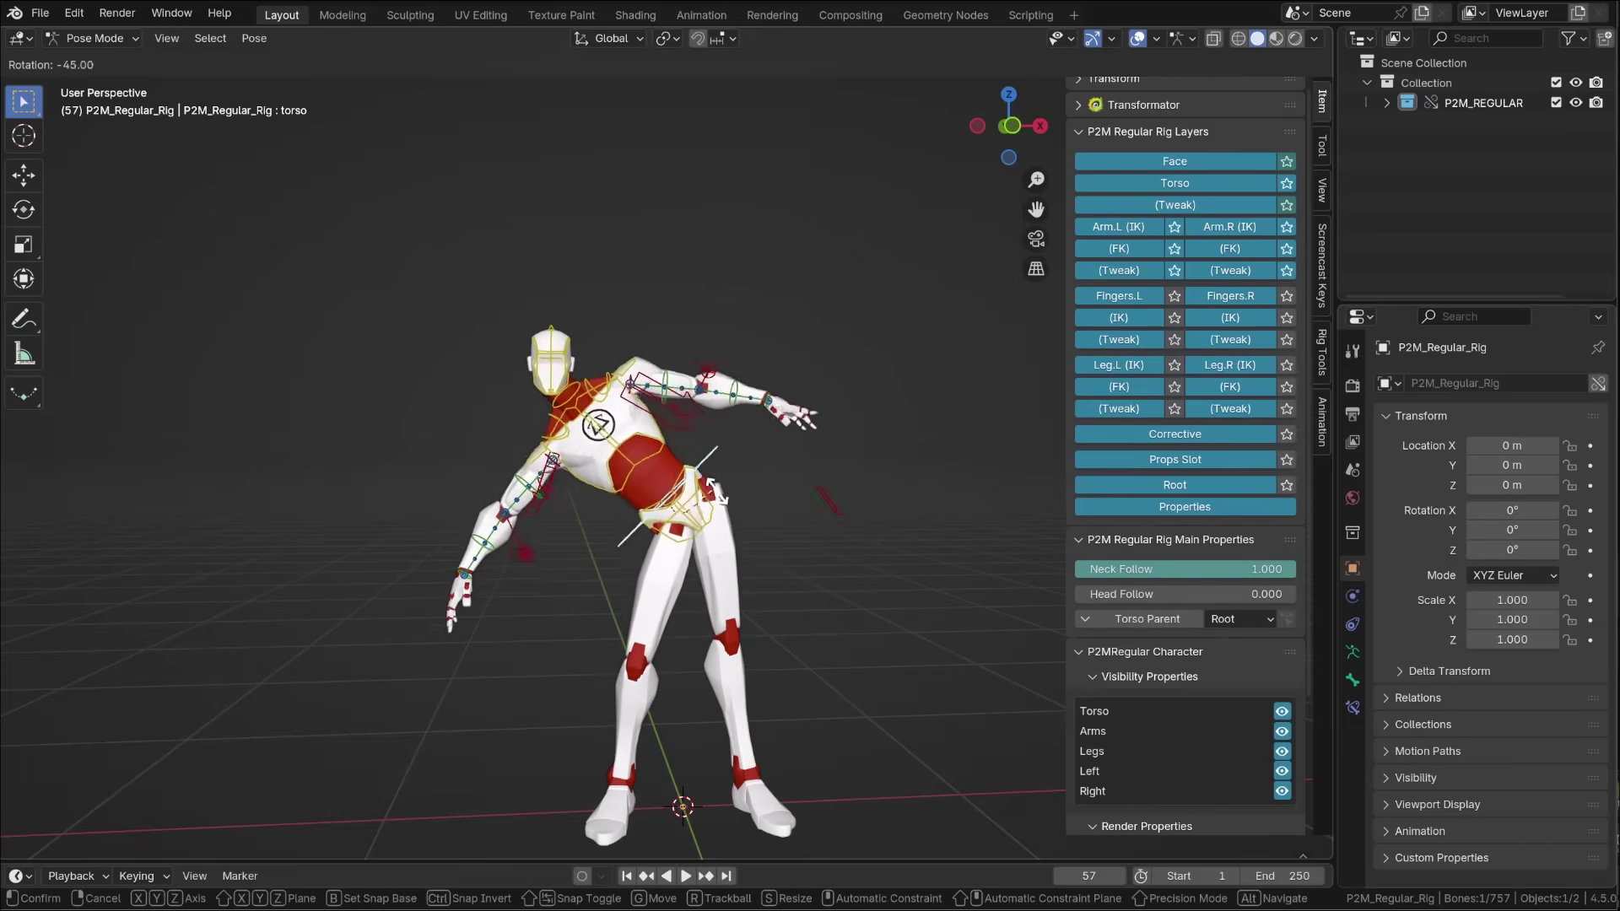
click(732, 440)
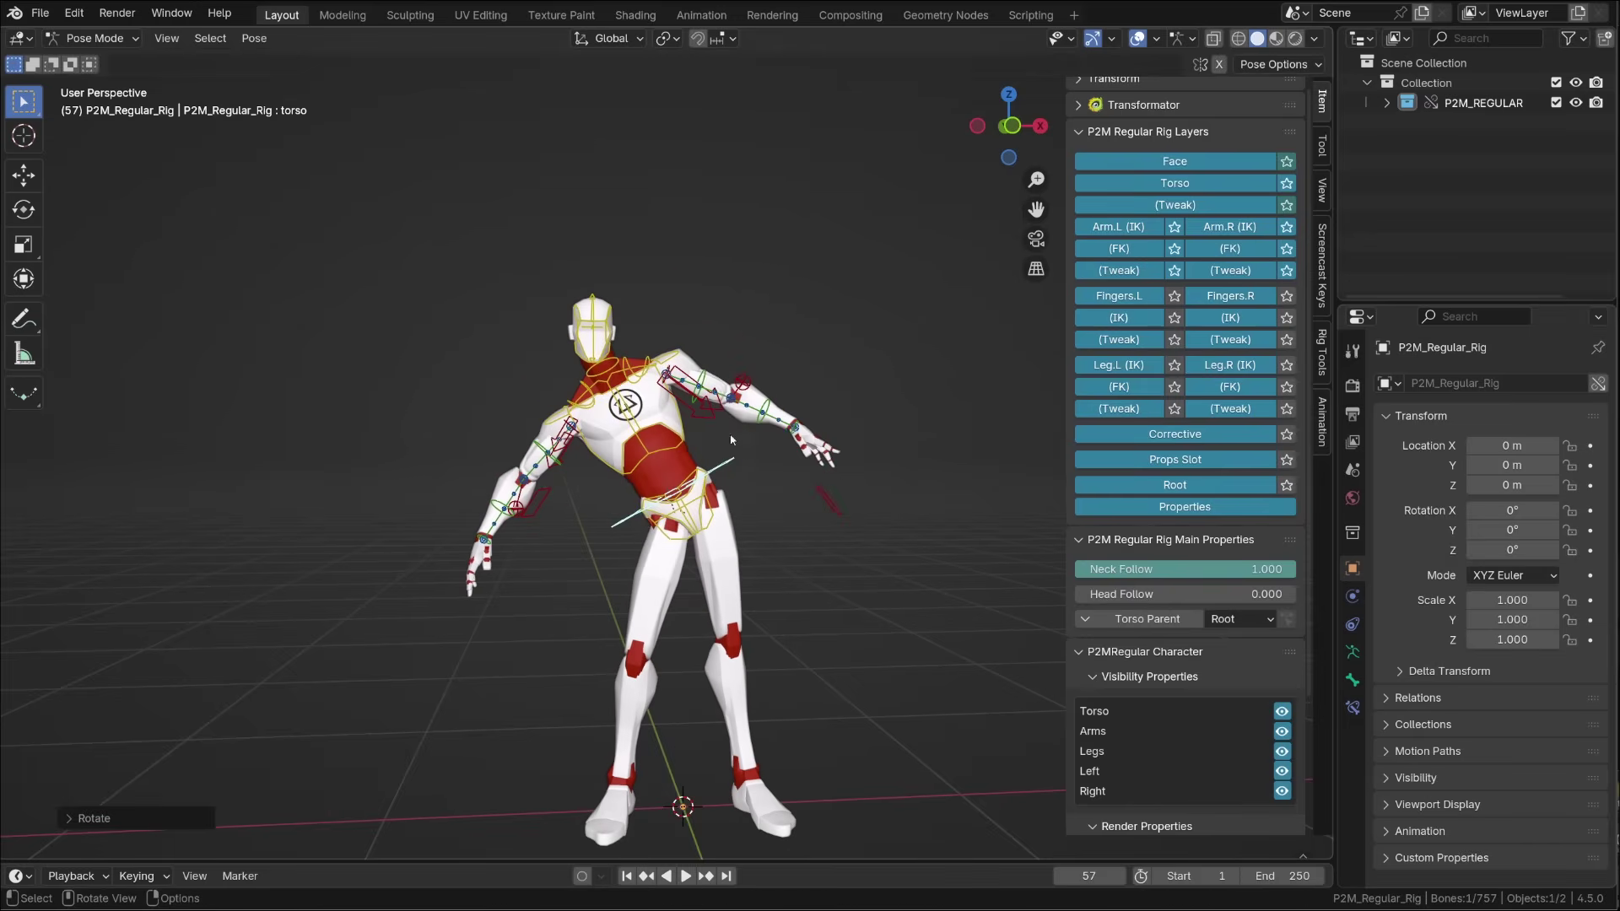
Step: Set FK Limb Follow to 1.000 on upper_arm_fk.L and rotate the torso controller to test the arm's inherited rotation
click(703, 372)
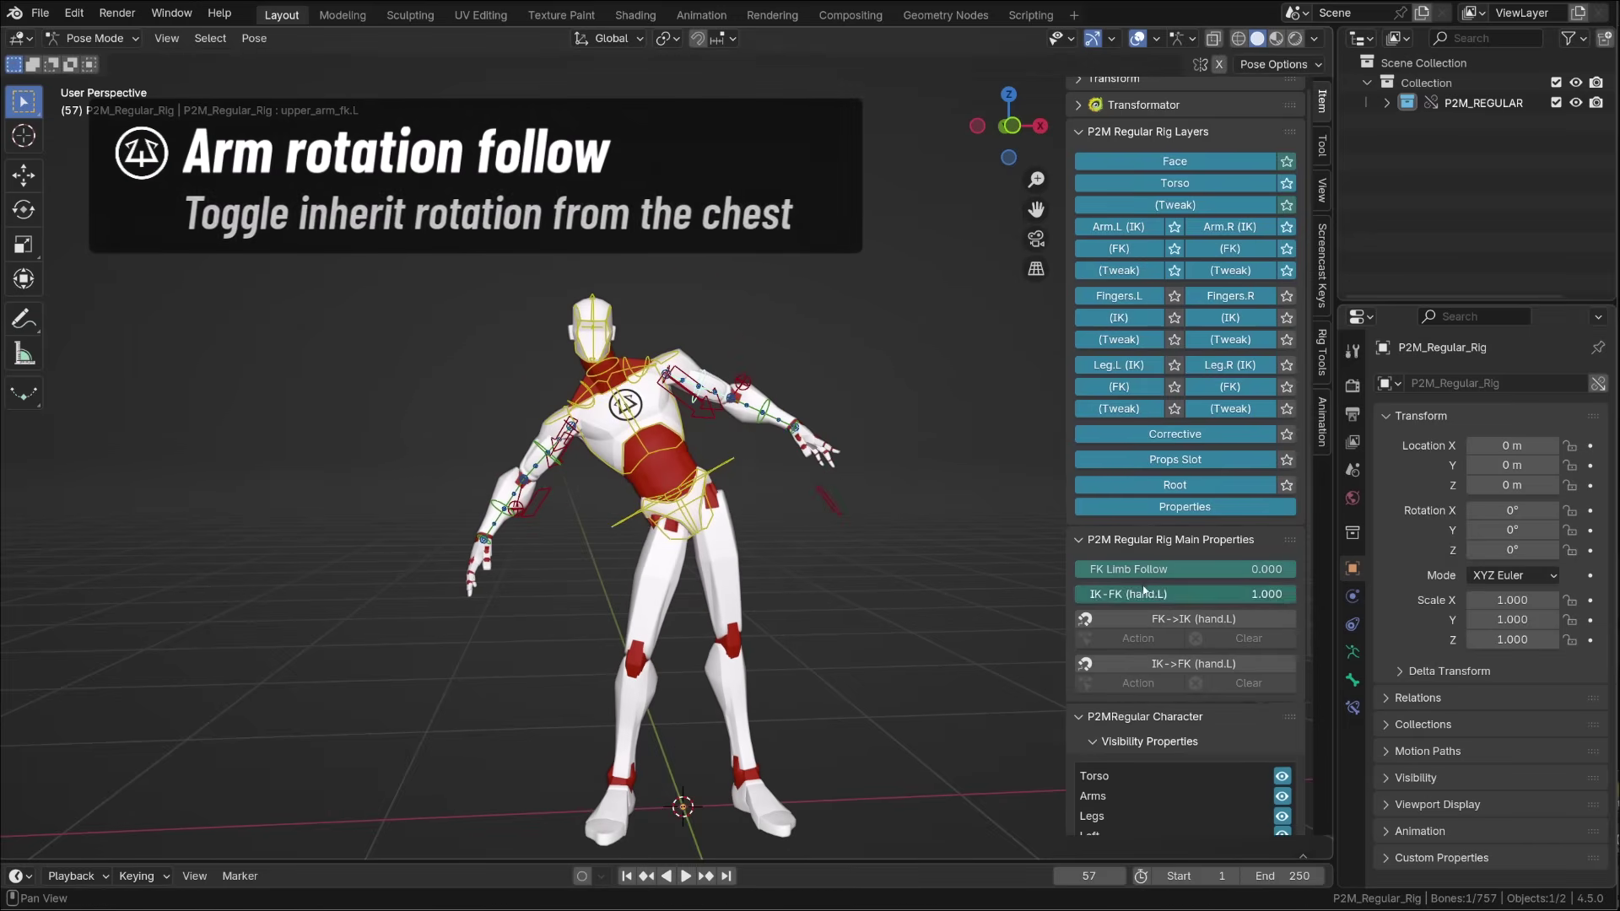
scroll(882, 539, up, 2)
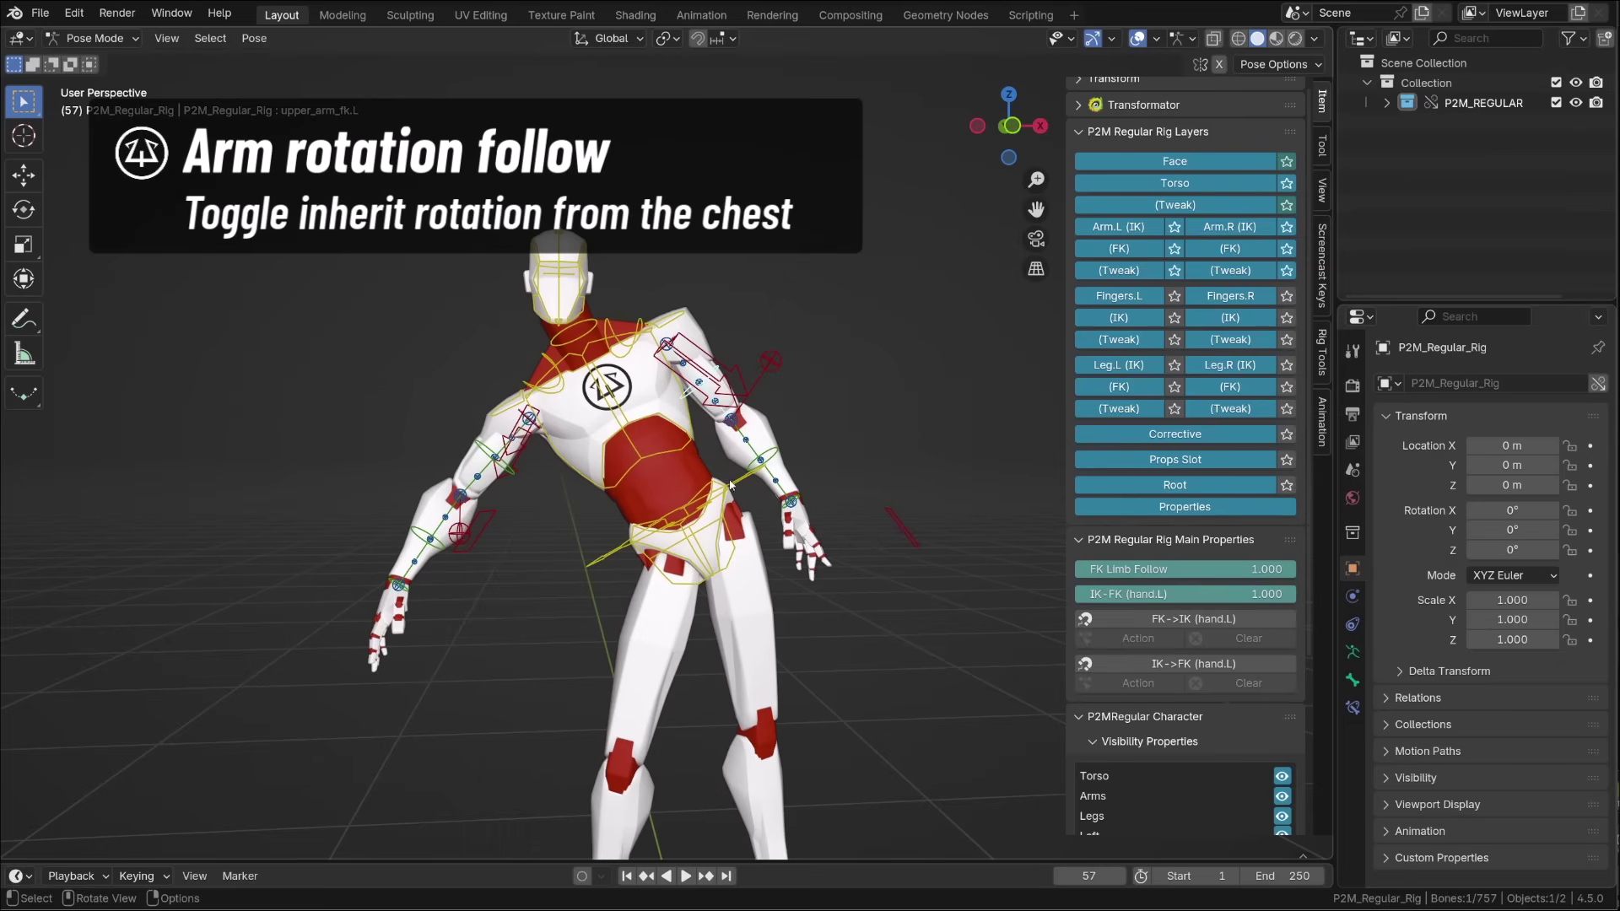
click(787, 473)
key(r)
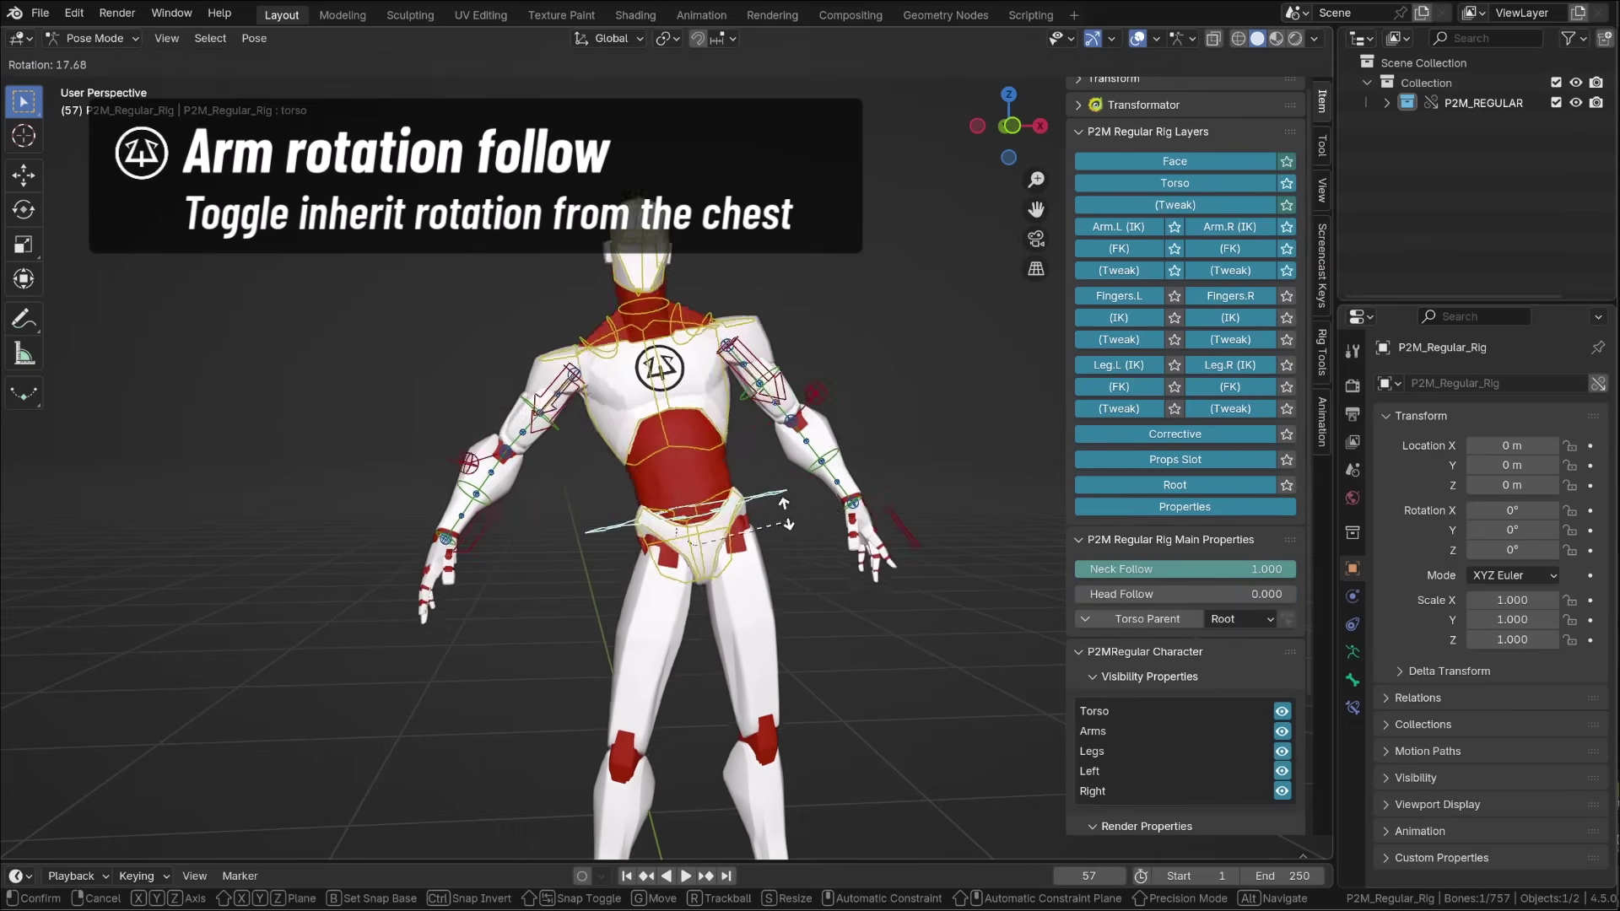
right_click(797, 540)
middle_drag(764, 553, 377, 575)
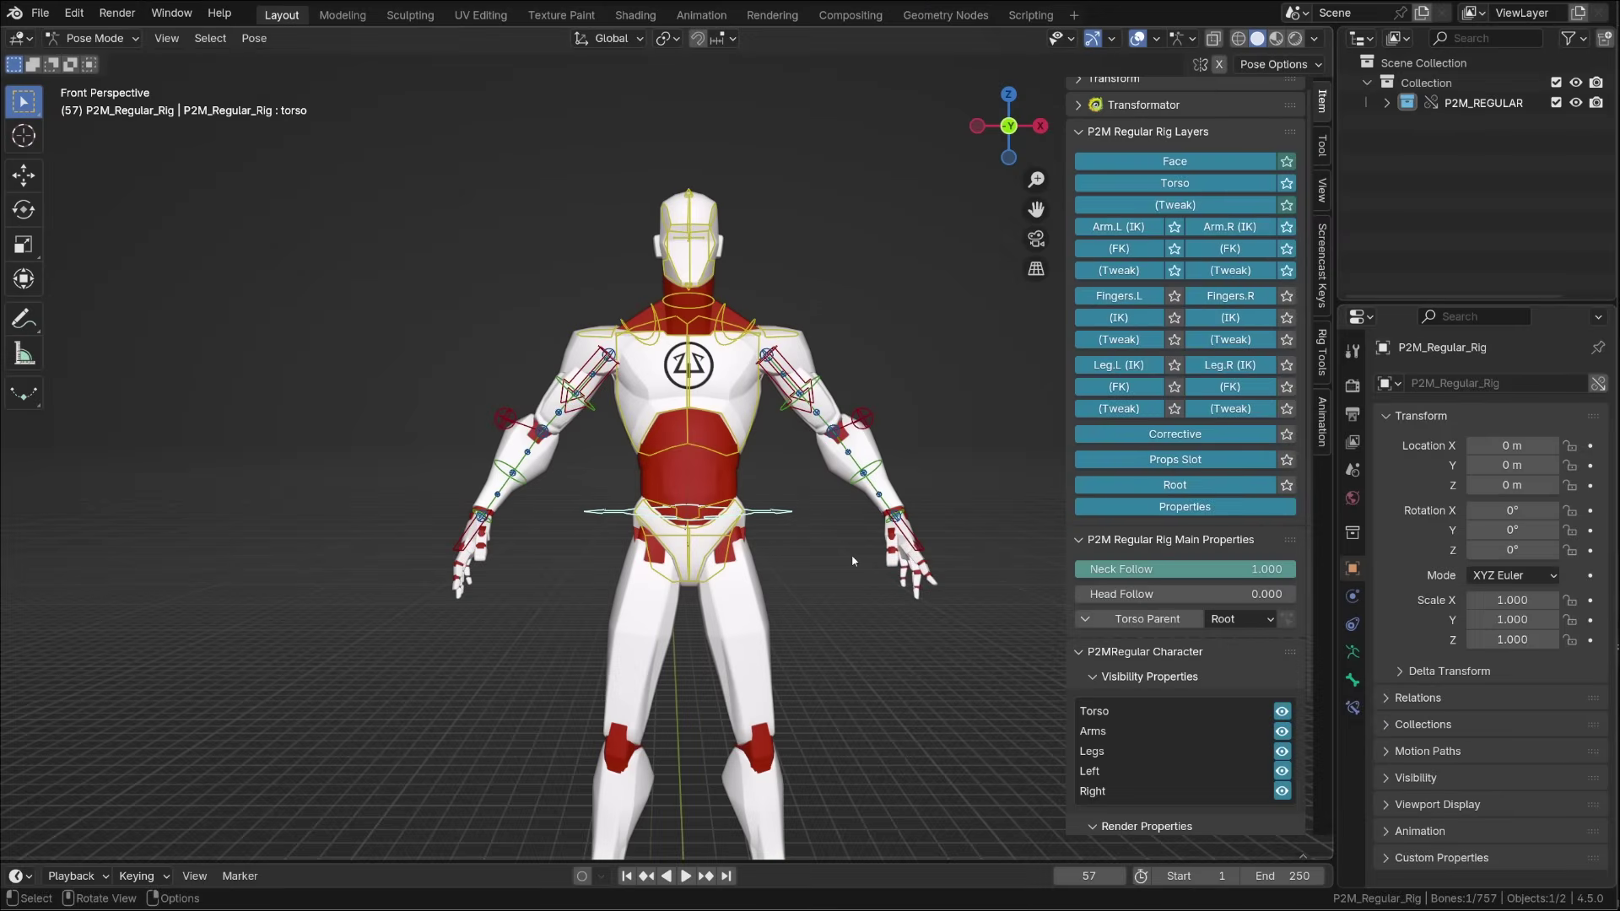
Step: Set IK-FK (hand.L) to 0.000 and move and rotate hand_ik.L to bend the left arm
click(926, 548)
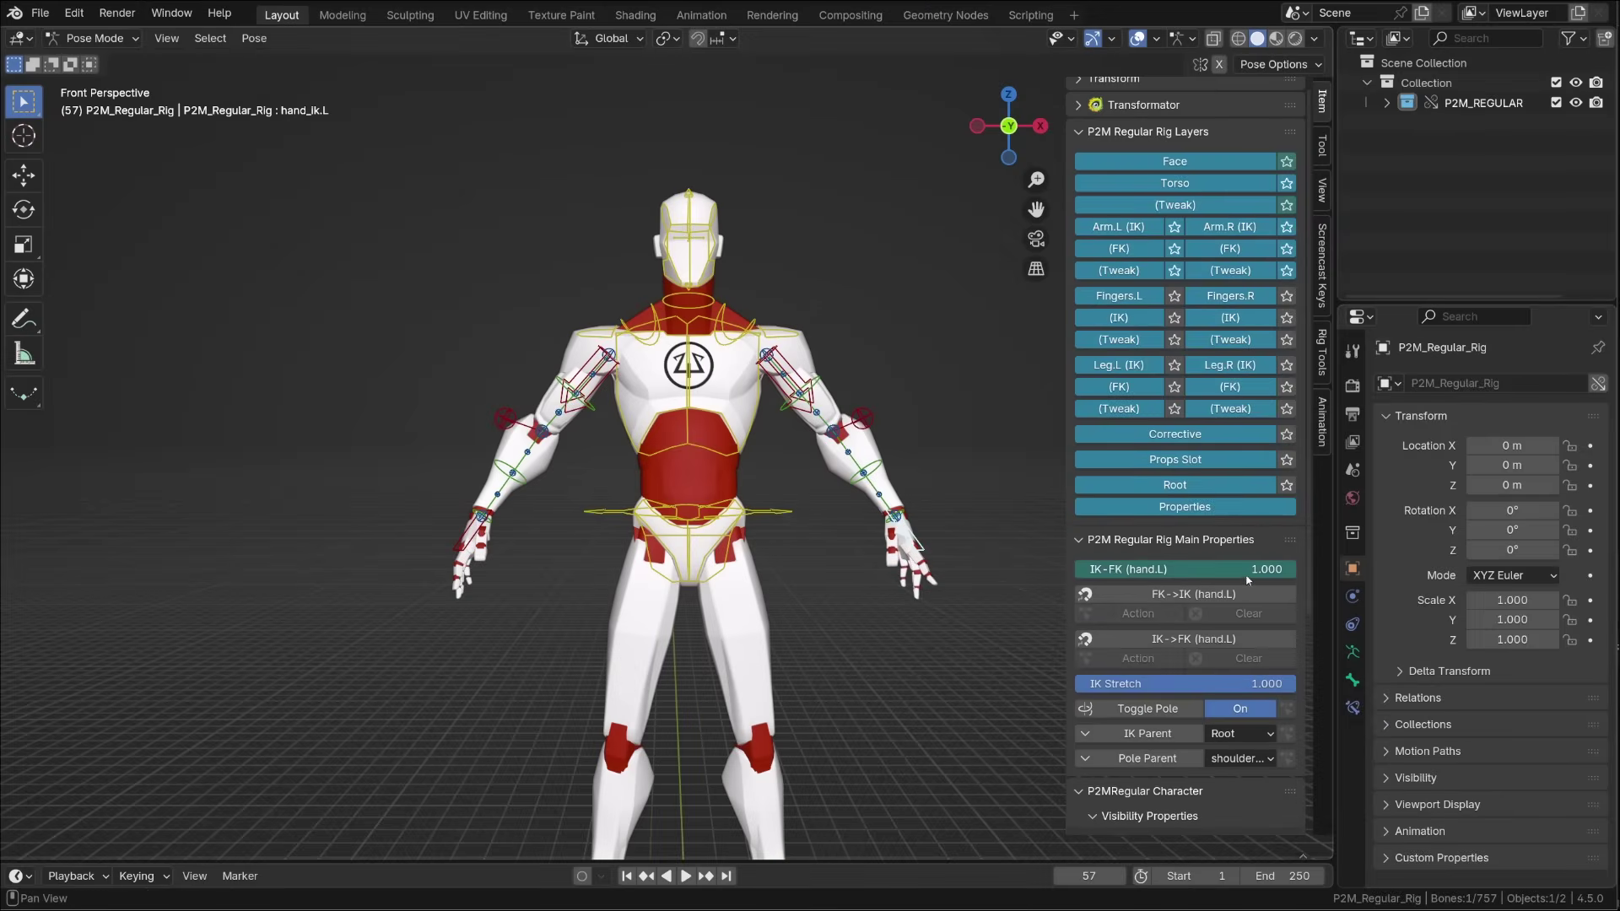
key(g)
click(926, 547)
middle_drag(962, 548, 1003, 647)
key(r)
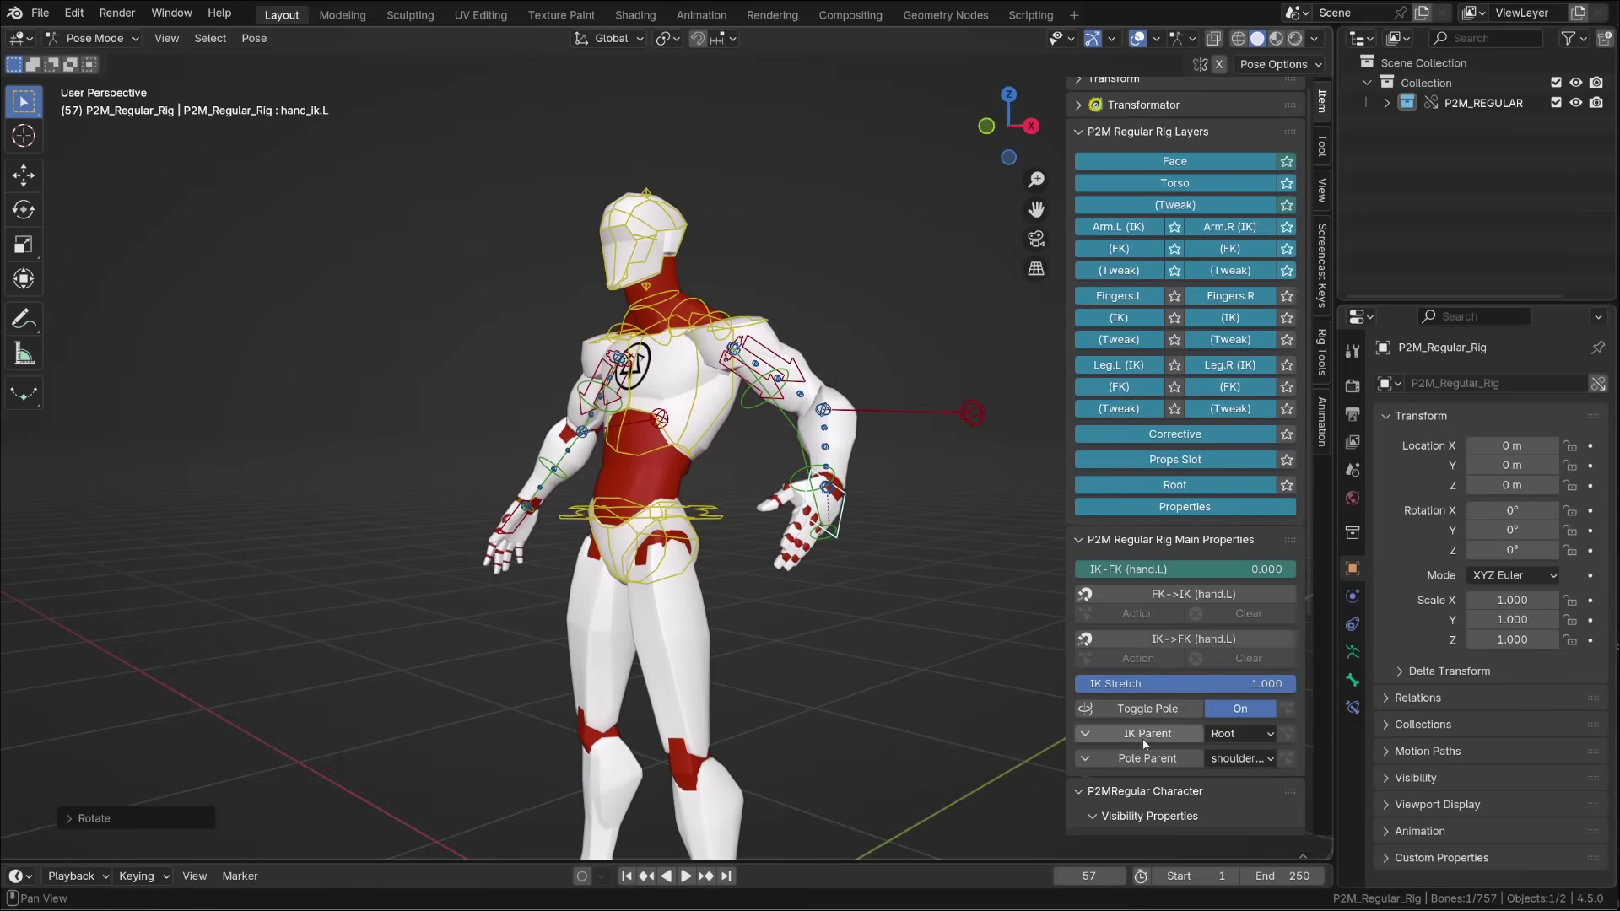
Step: Try moving the left elbow's IK pole controller, upper_arm_ik_target.L
click(983, 423)
key(g)
right_click(929, 470)
Step: Turn off the left arm's IK pole, try swinging the elbow with upper_arm_ik.L, and turn the pole back on
click(1238, 708)
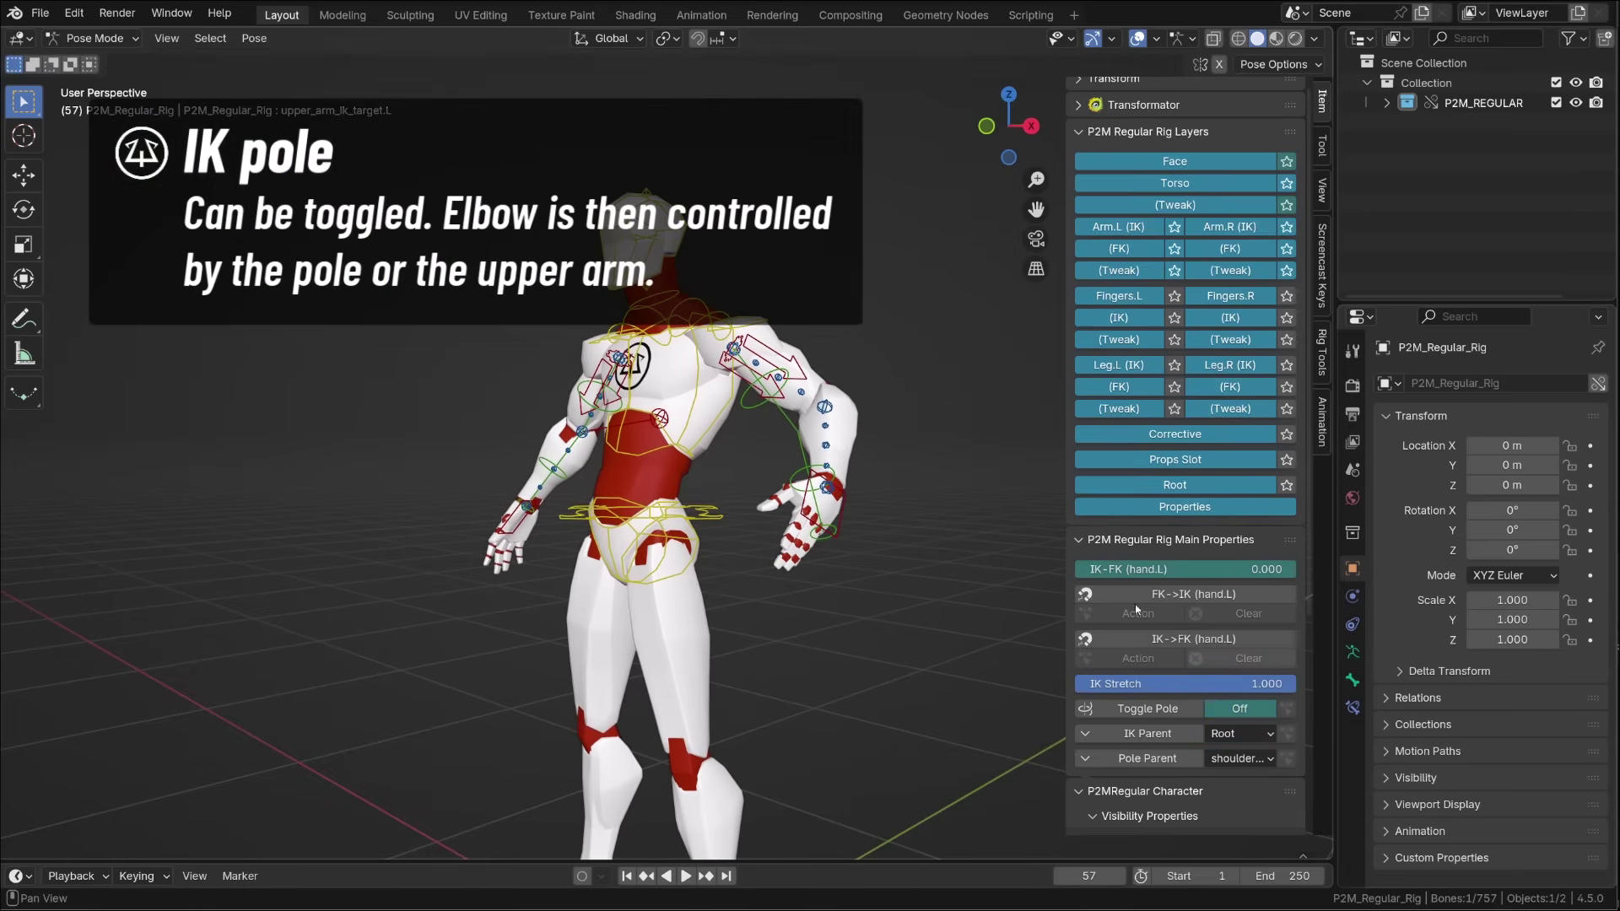
key(r)
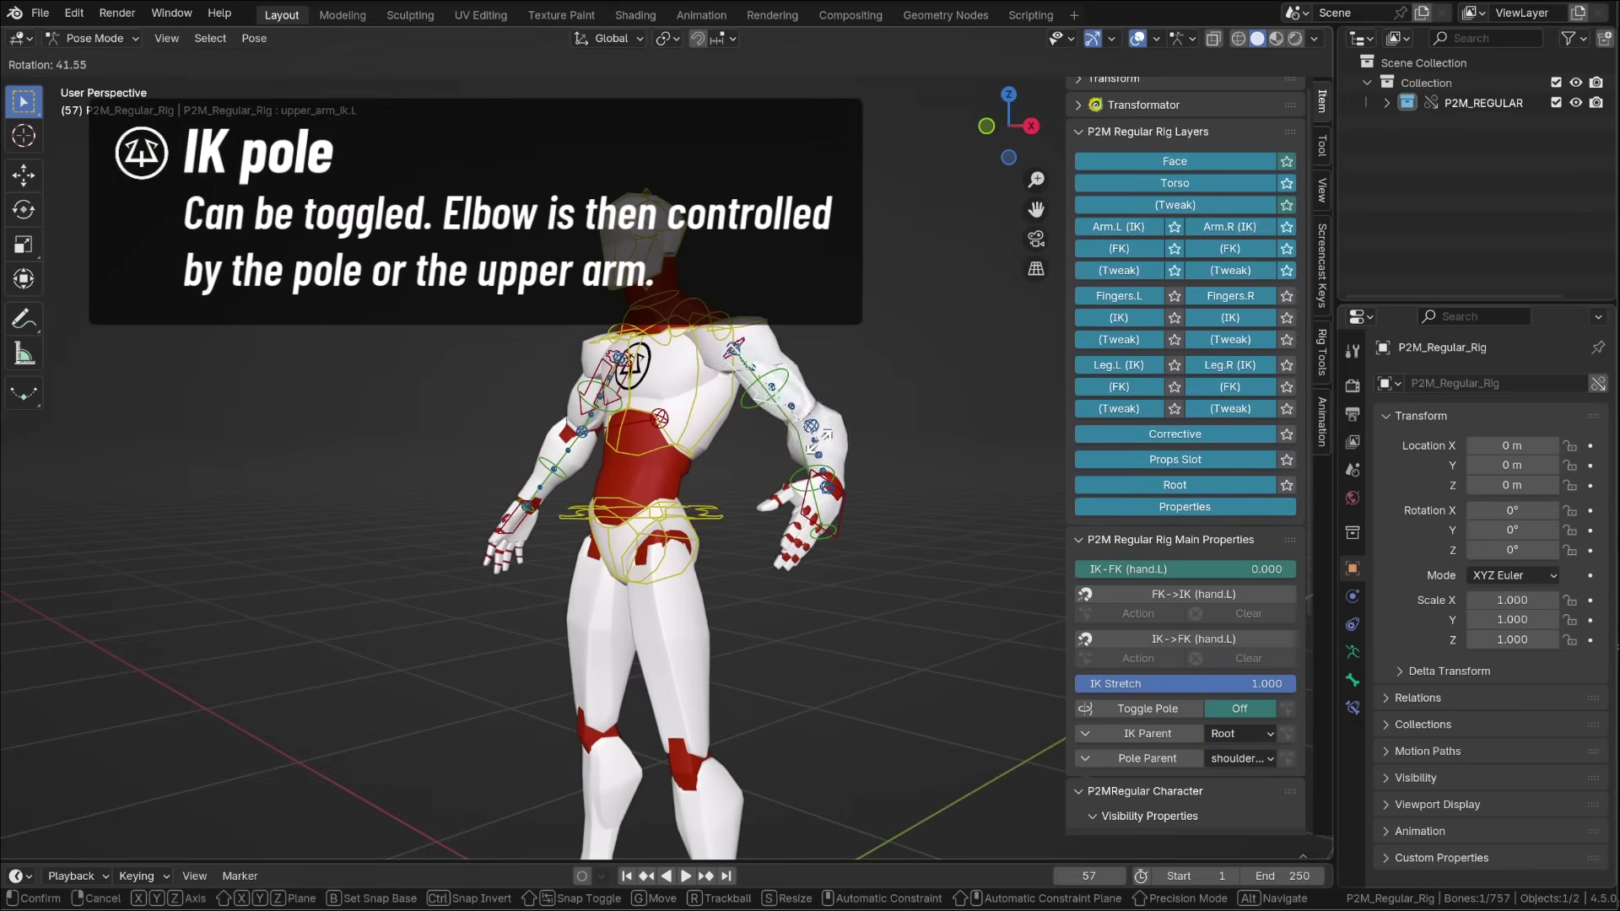
click(859, 337)
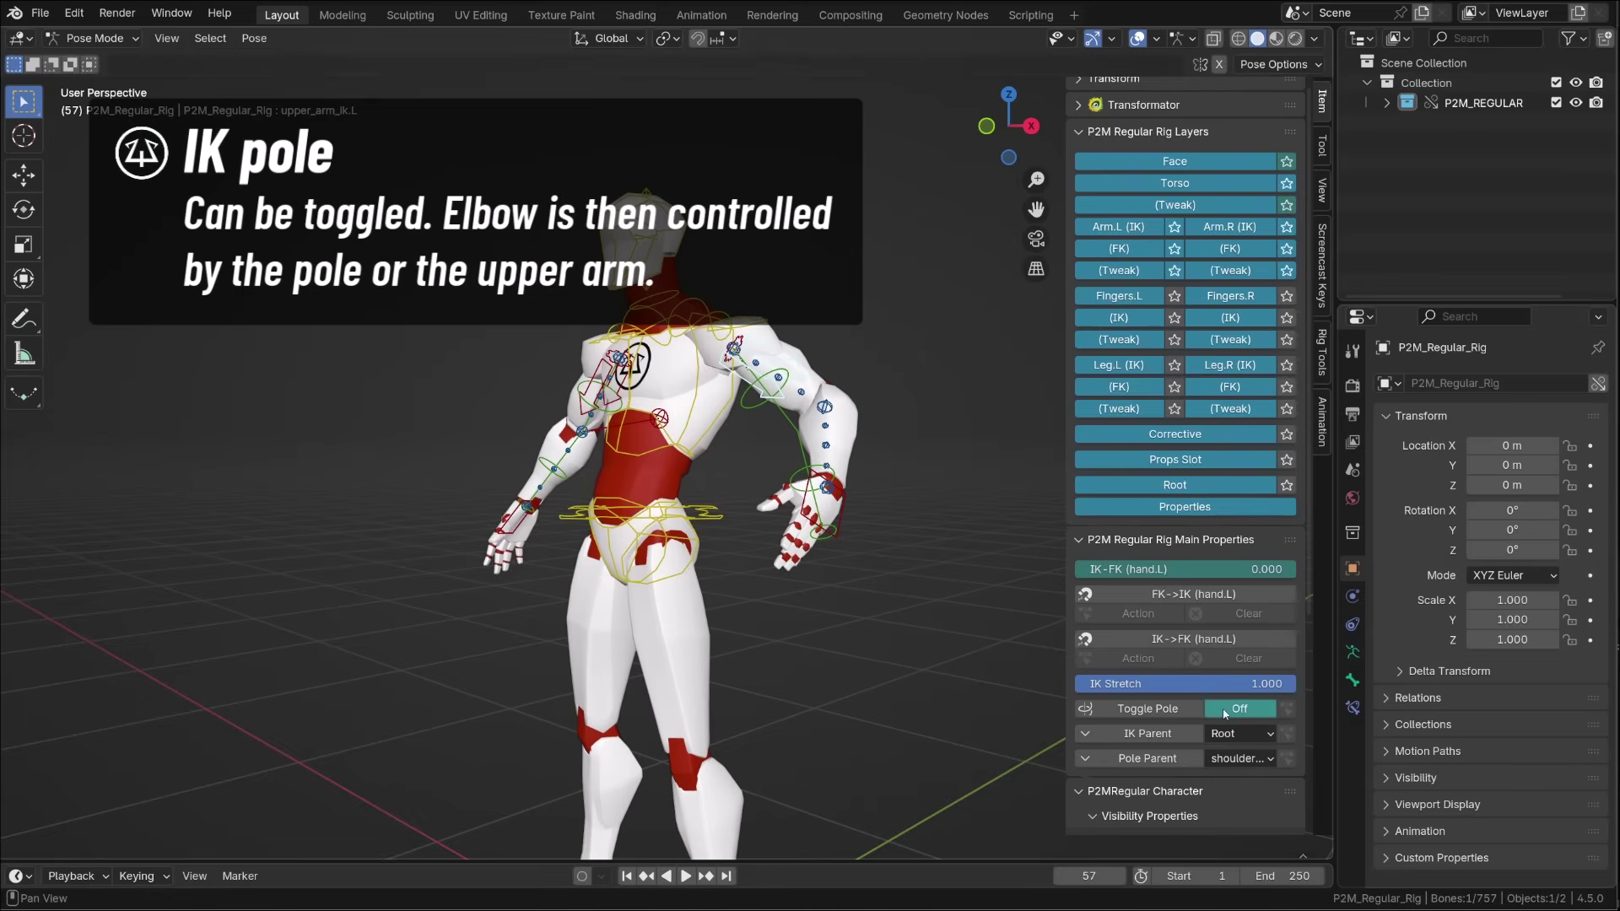
click(773, 357)
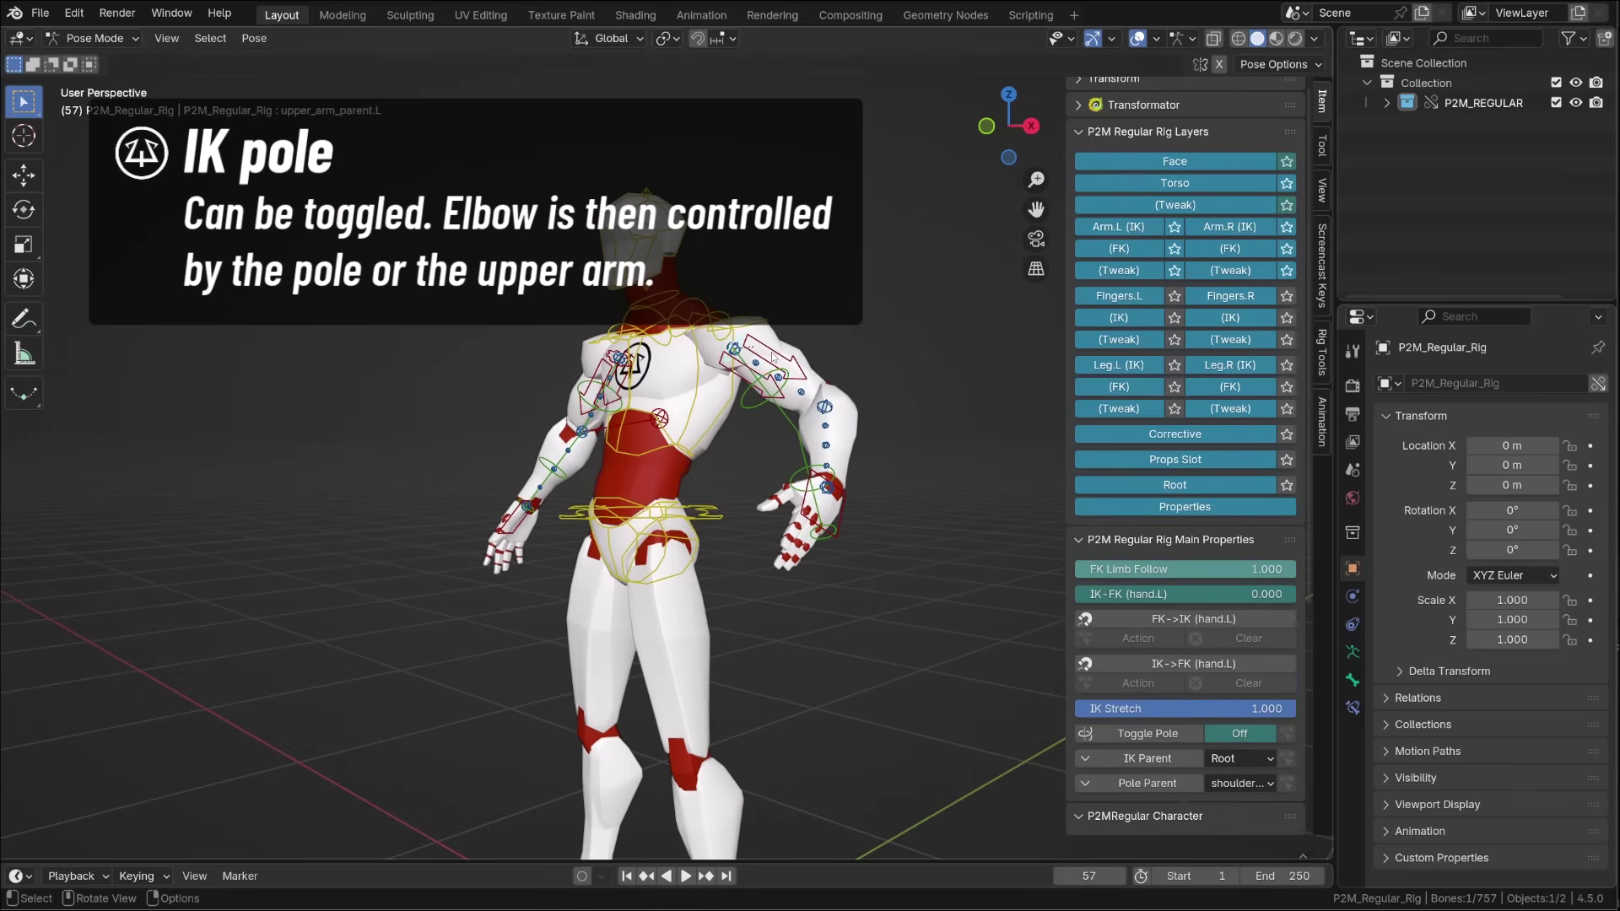
click(773, 357)
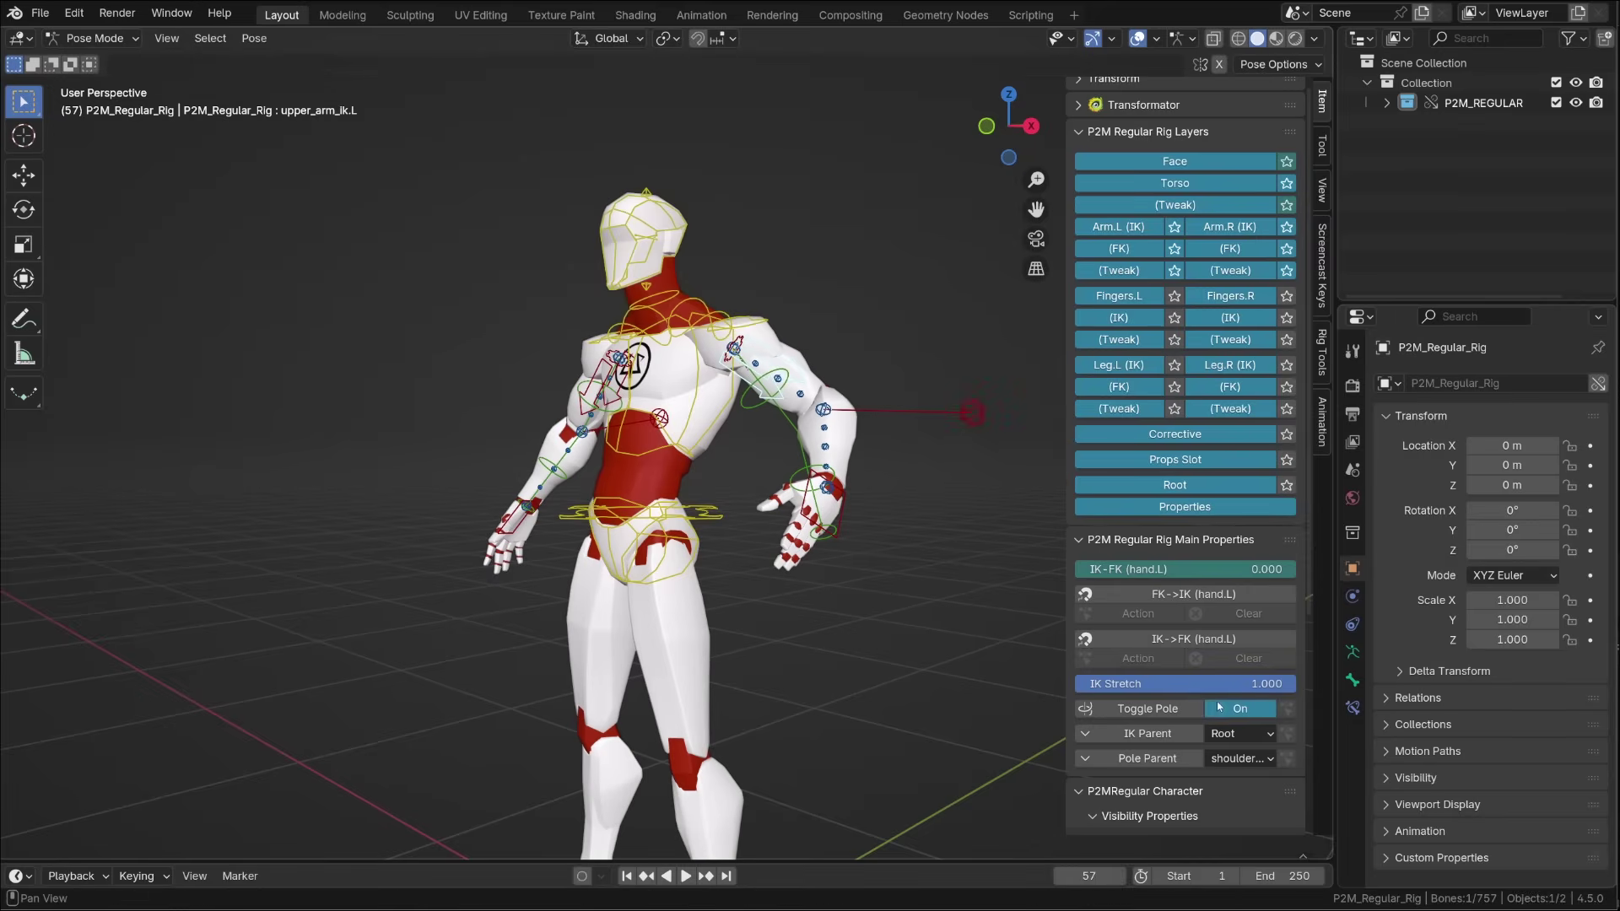
Step: Move hand_ik.L inward toward the left hip and rotate the hand
middle_drag(726, 564, 811, 583)
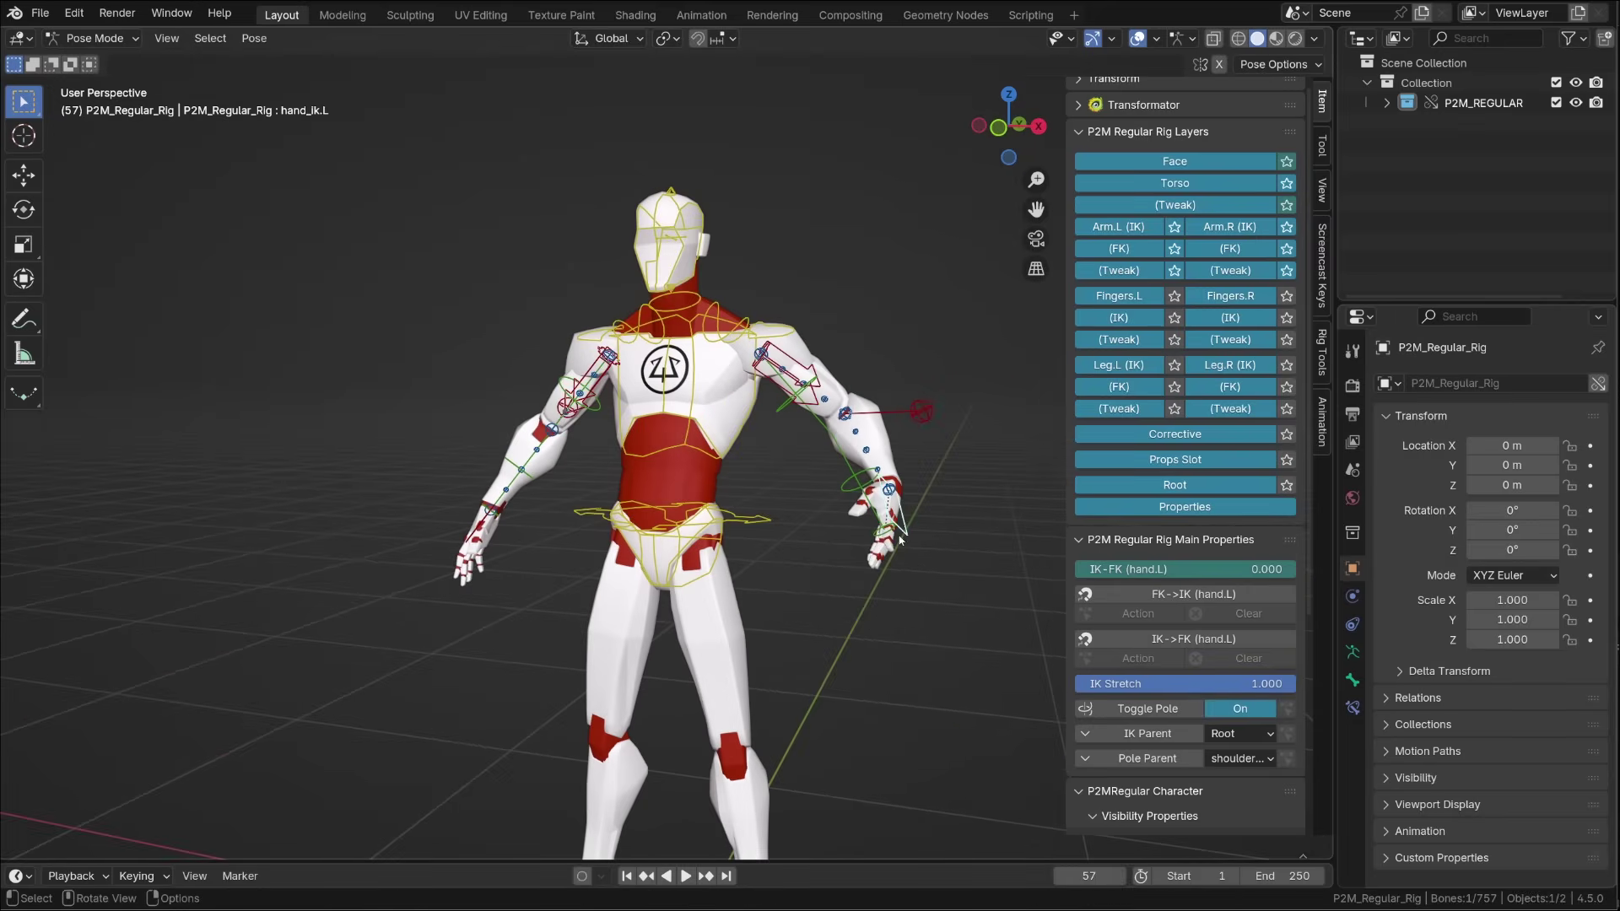
drag(901, 539, 802, 563)
key(r)
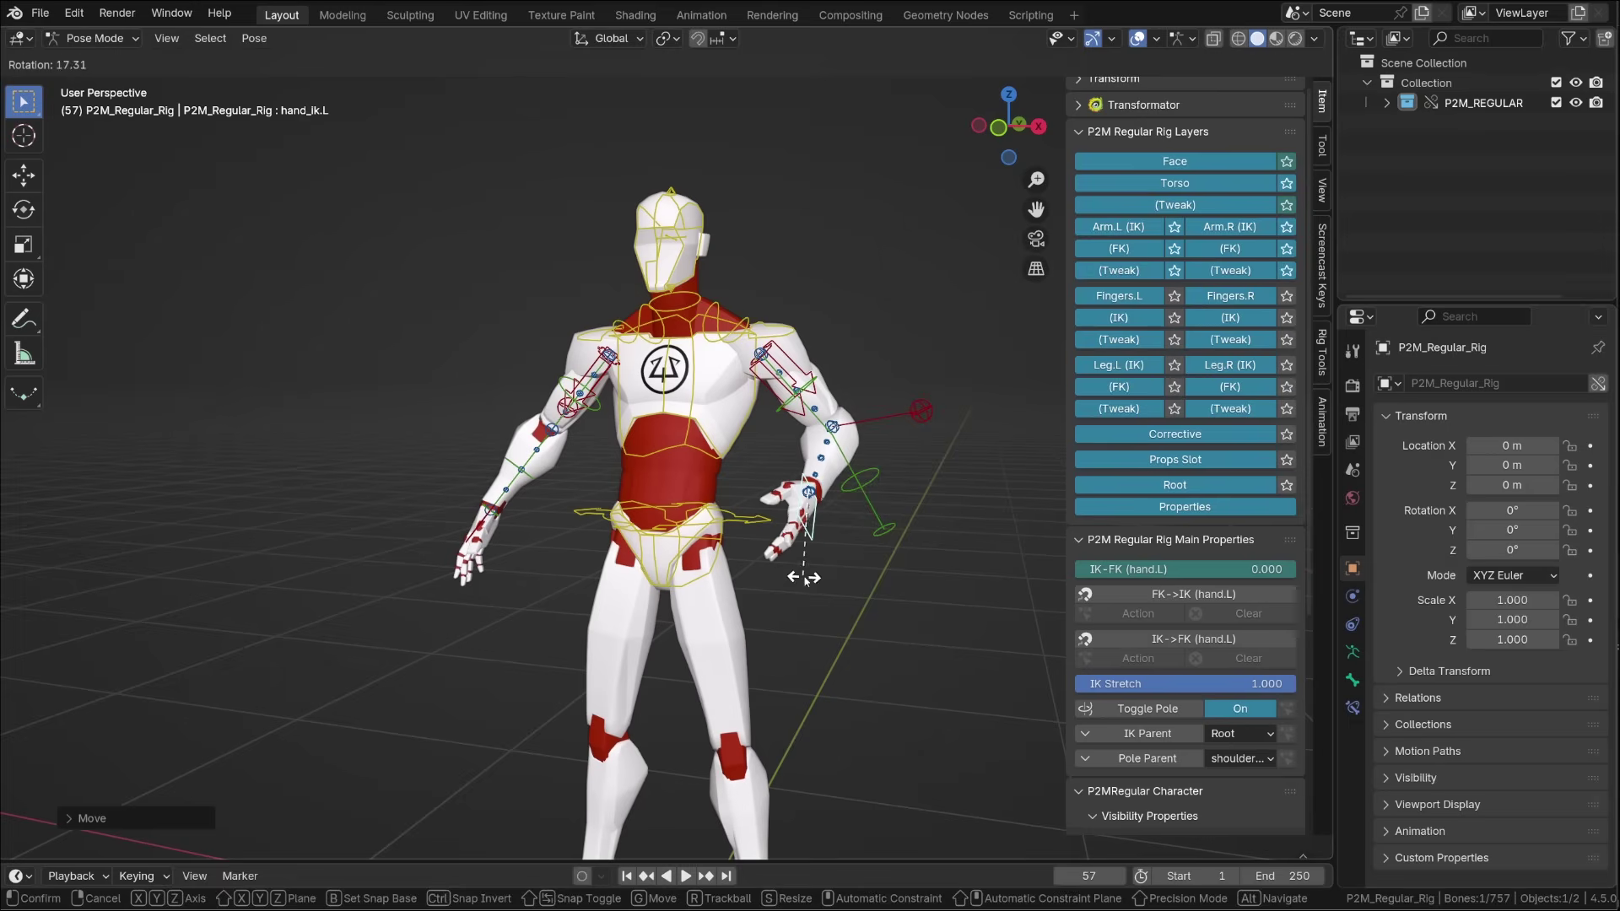
Step: Switch the left hand's IK Parent to Torso and try moving the torso controller to test it
click(1169, 740)
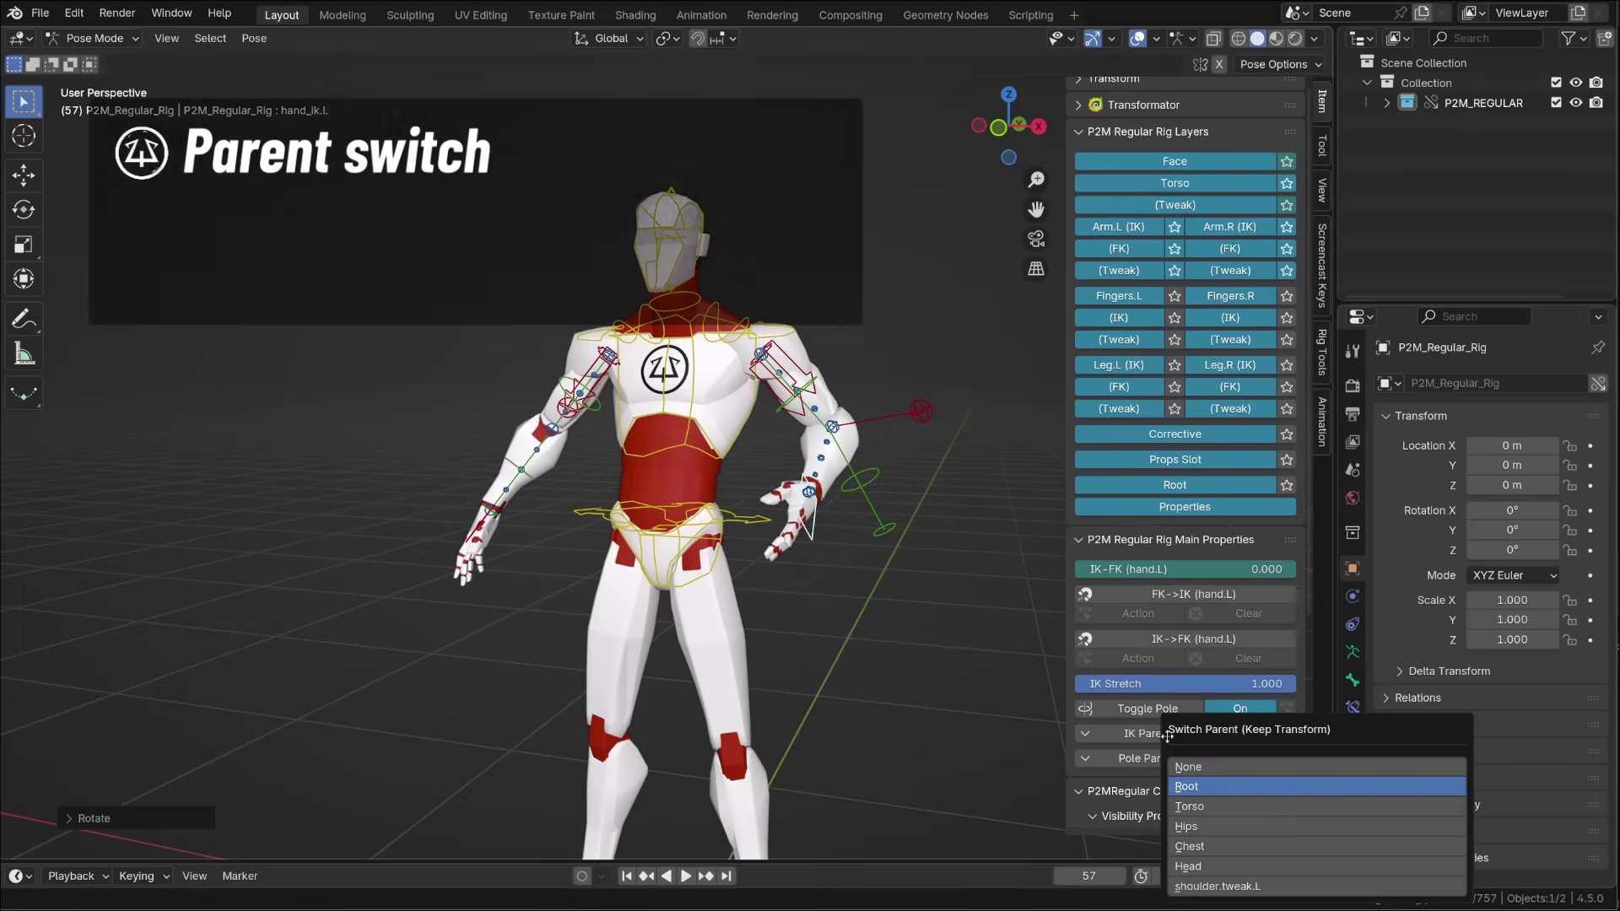
click(1229, 808)
click(751, 520)
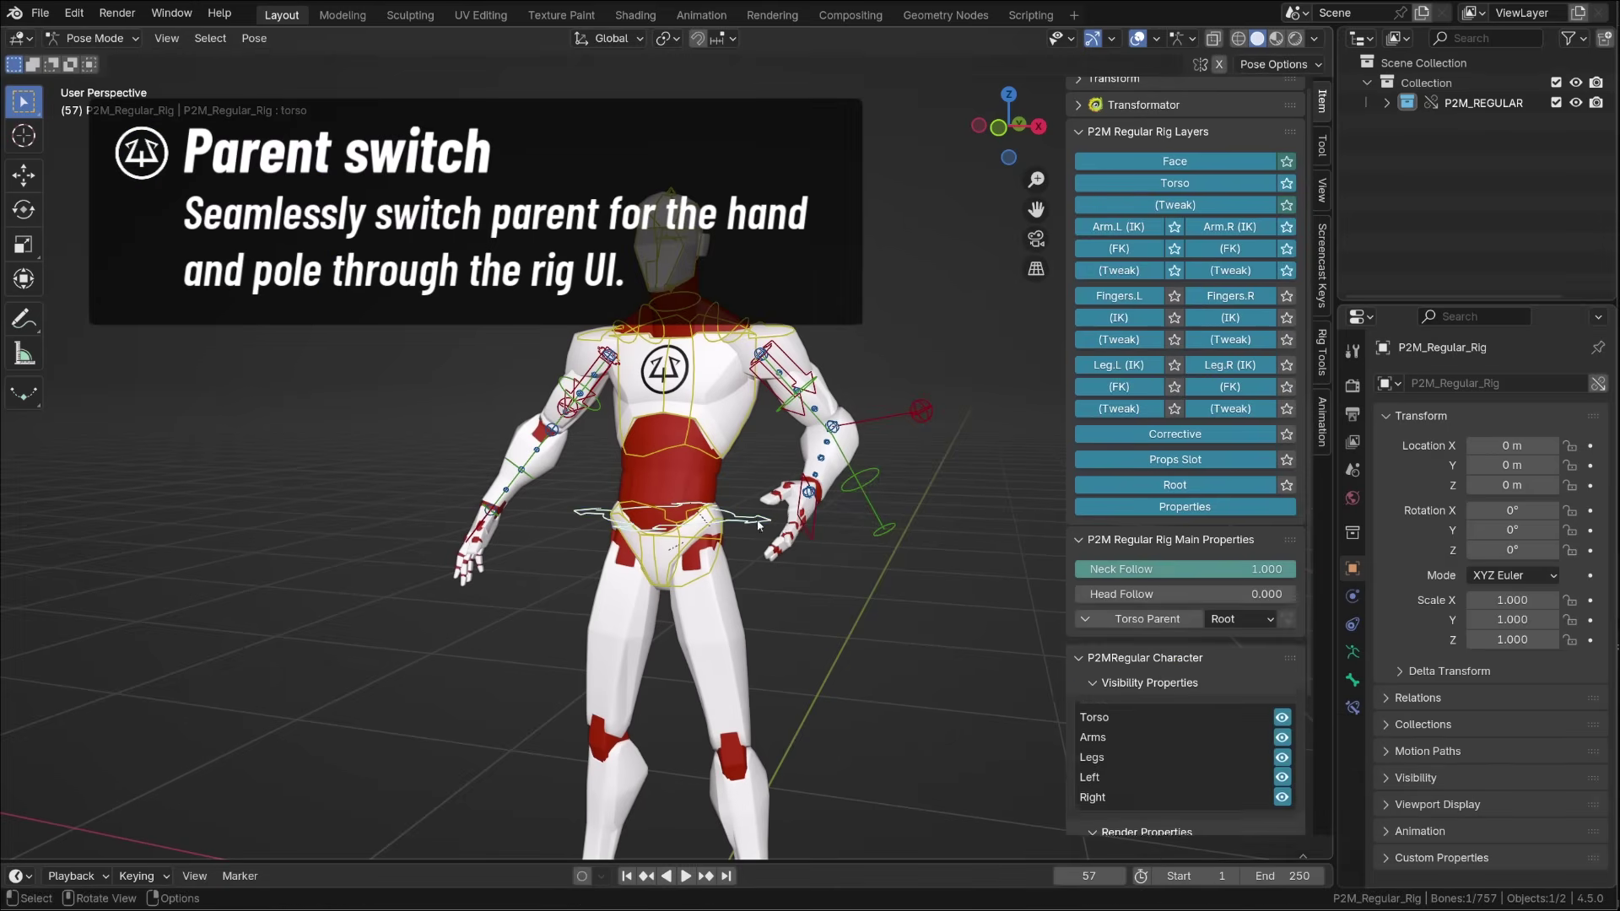
key(g)
right_click(761, 535)
Step: Place the left hand on the hip by moving and rotating hand_ik.L
click(807, 543)
middle_drag(809, 546, 844, 558)
key(g)
click(780, 582)
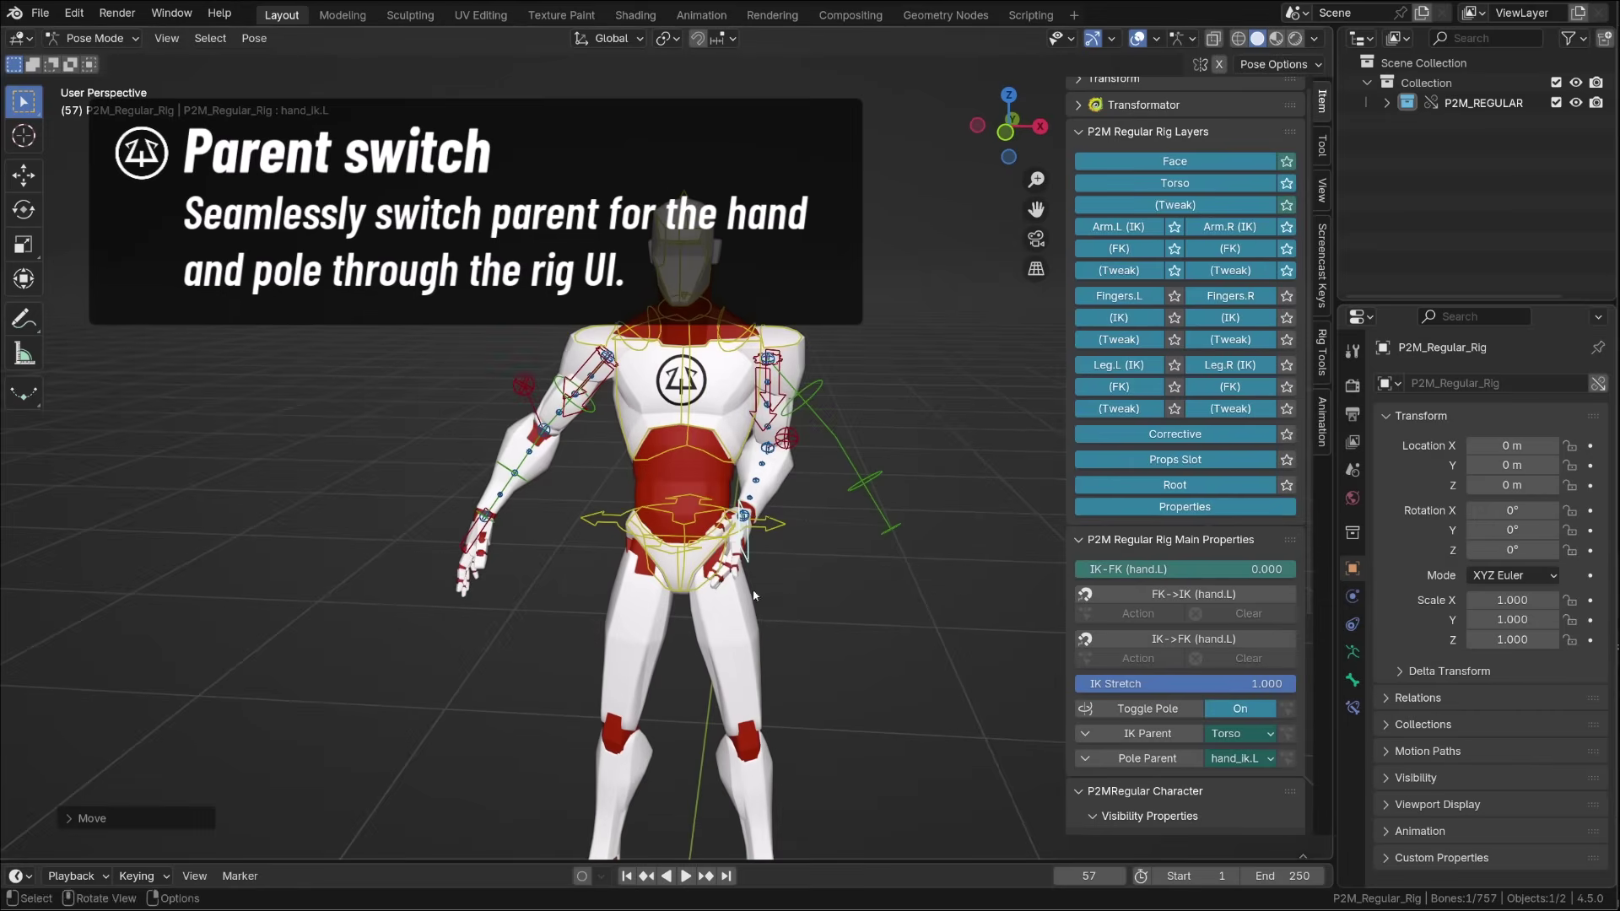
key(r)
key(r)
click(743, 603)
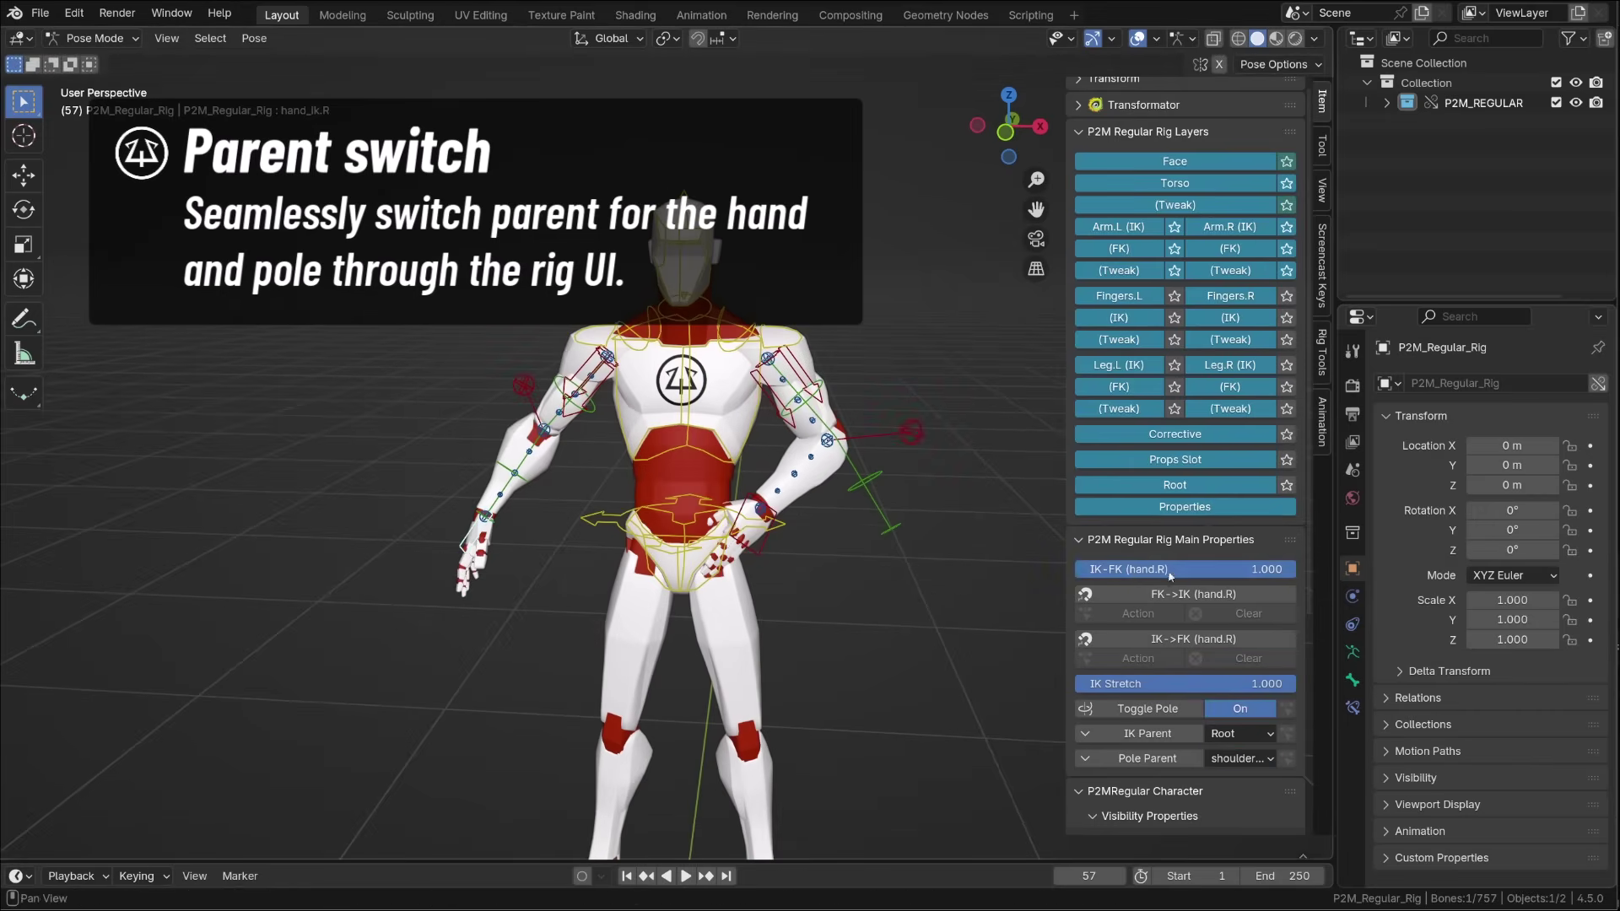
Step: Set IK-FK (hand.R) to 0.000 and move and rotate hand_ik.R to raise the right hand toward the head
drag(1168, 576, 1076, 576)
key(g)
click(591, 422)
key(g)
middle_drag(591, 422, 793, 354)
click(734, 371)
key(r)
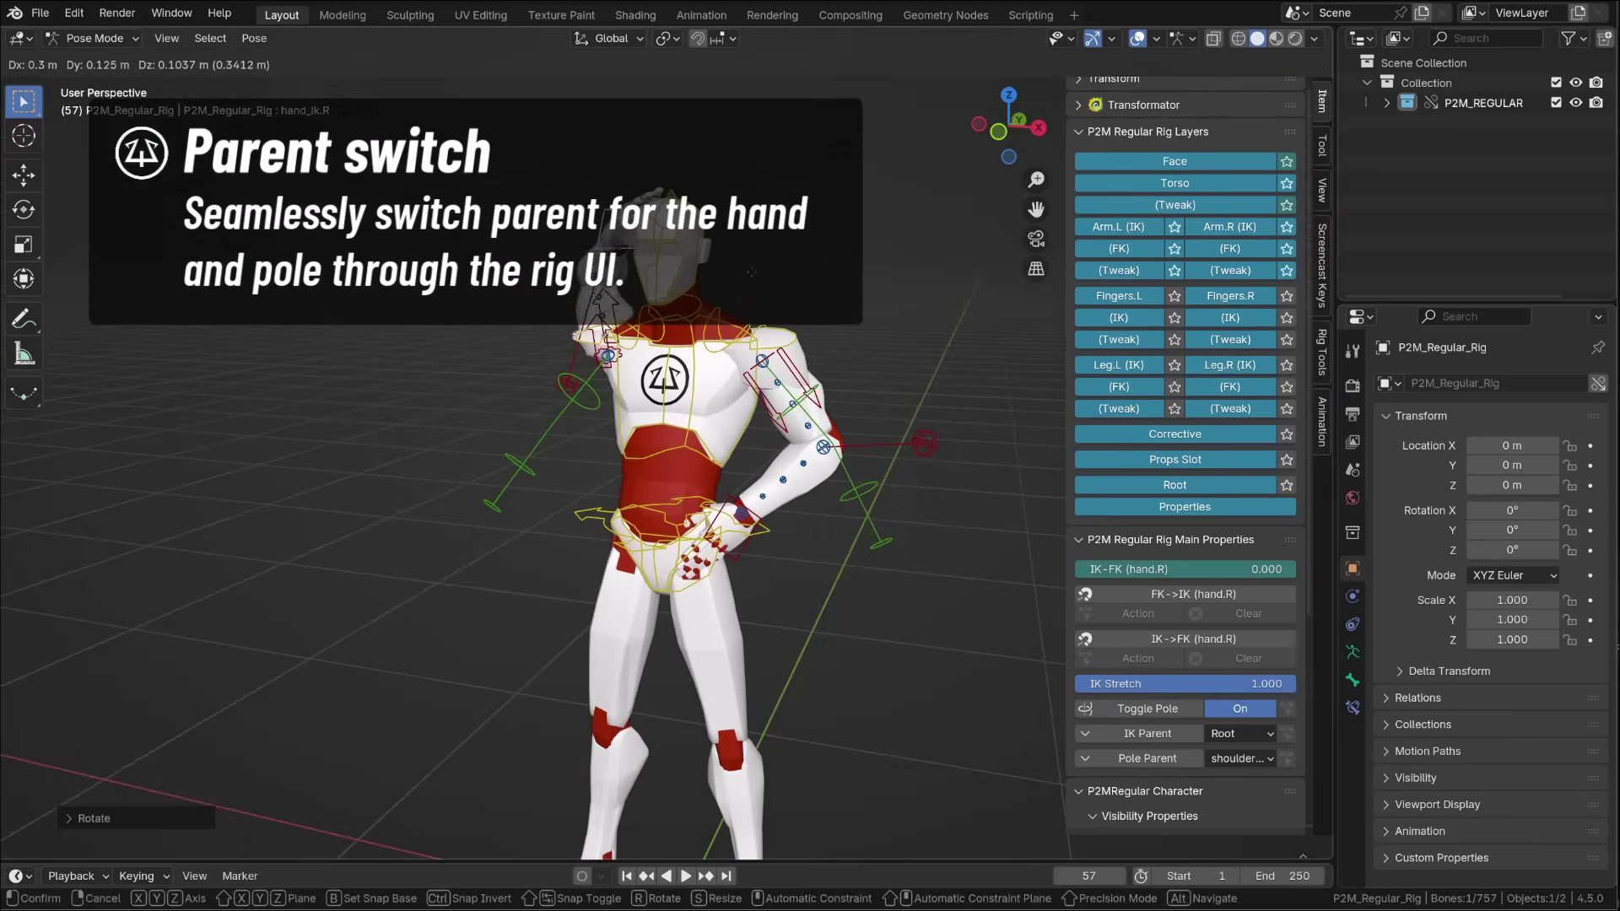
Step: Place the right hand against the head and move the right elbow's pole controller outward
click(752, 272)
middle_drag(751, 272, 959, 394)
click(481, 527)
key(g)
click(796, 720)
middle_drag(795, 720, 557, 596)
Step: Raise the right shoulder by rotating shoulder.R and lower the right elbow's pole controller
click(646, 333)
key(r)
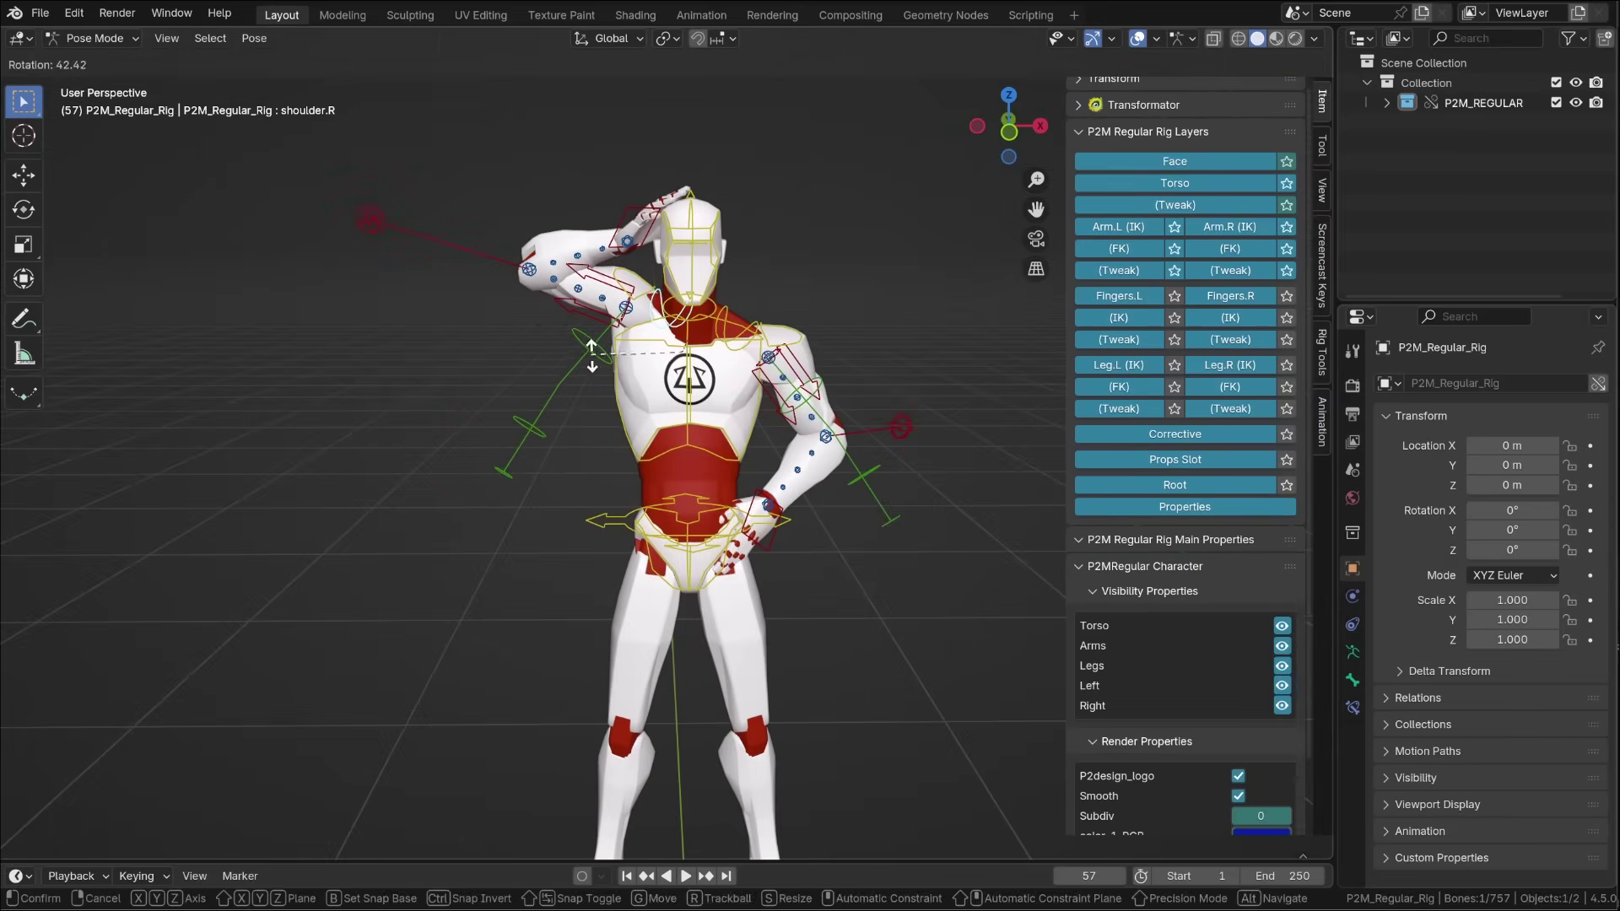
click(592, 355)
click(370, 220)
key(g)
click(491, 346)
Step: Refine the saluting right hand's position with hand_ik.R and rotate the shoulder.L controller
click(634, 223)
key(g)
click(646, 223)
click(737, 329)
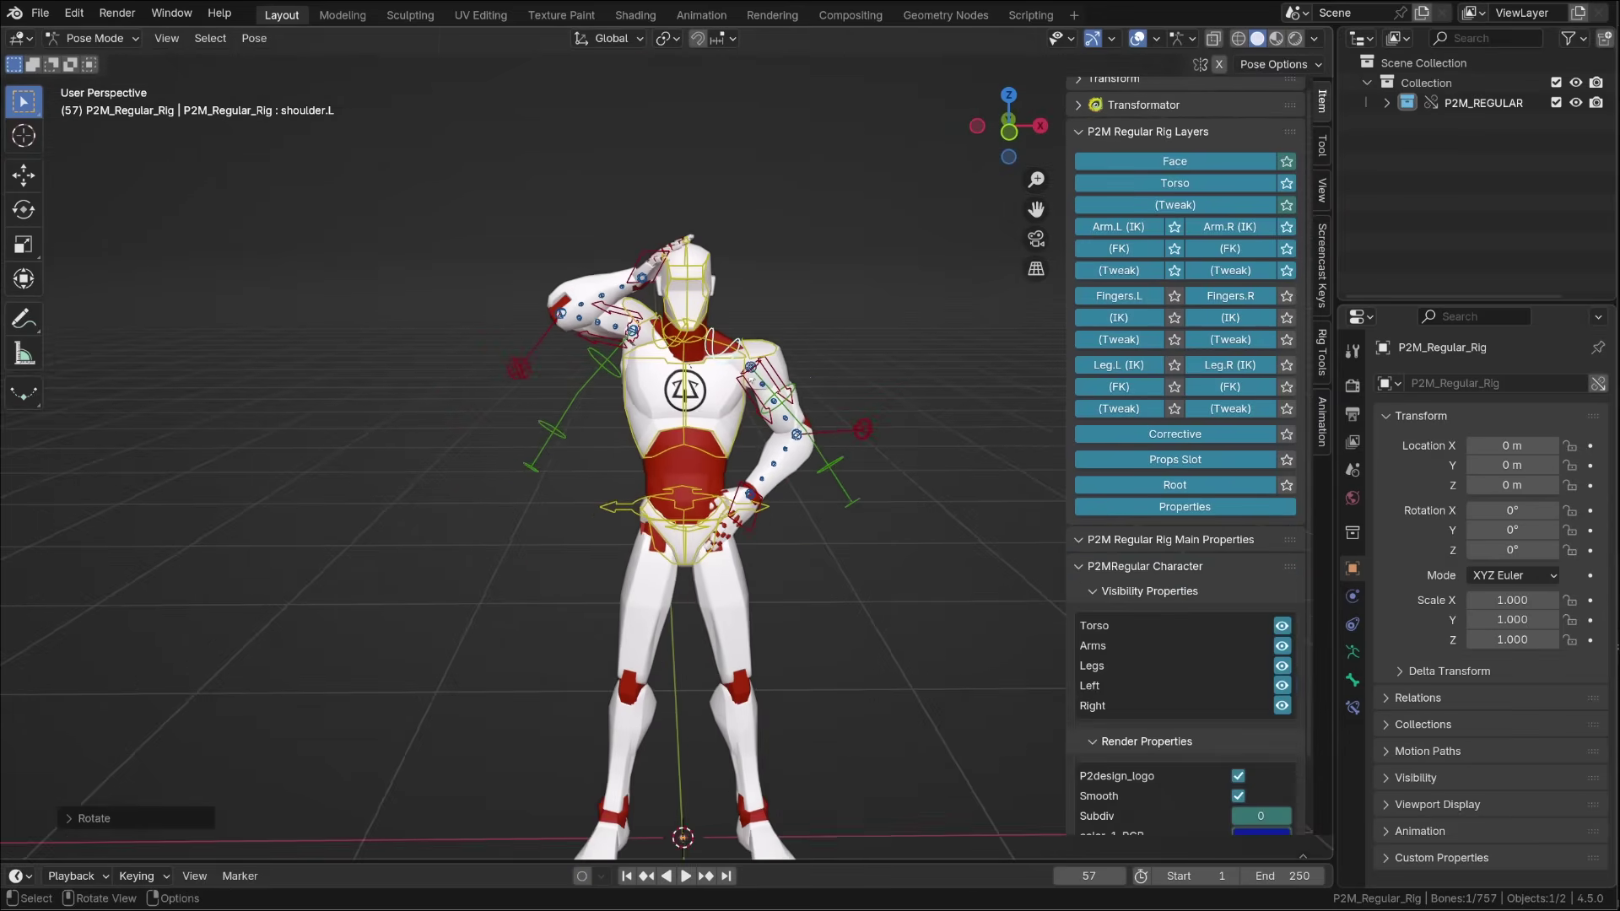
Step: Switch the right hand's IK Parent to Head and the left hand's IK Parent to Hips
shift+middle_drag(751, 380, 751, 308)
click(648, 193)
click(1179, 737)
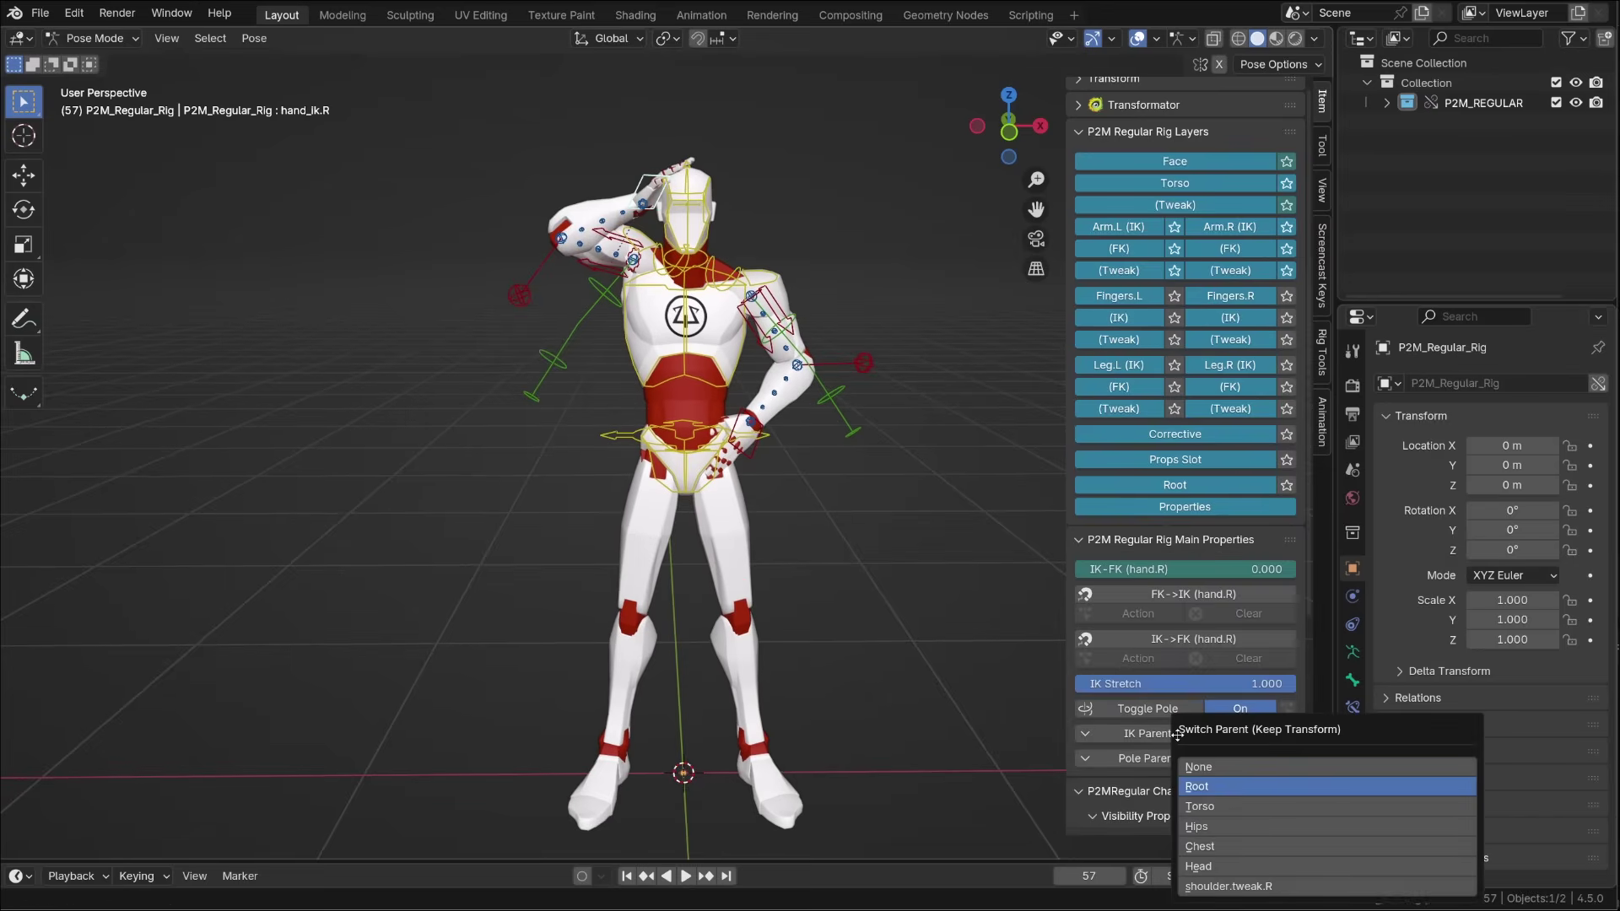
click(1230, 868)
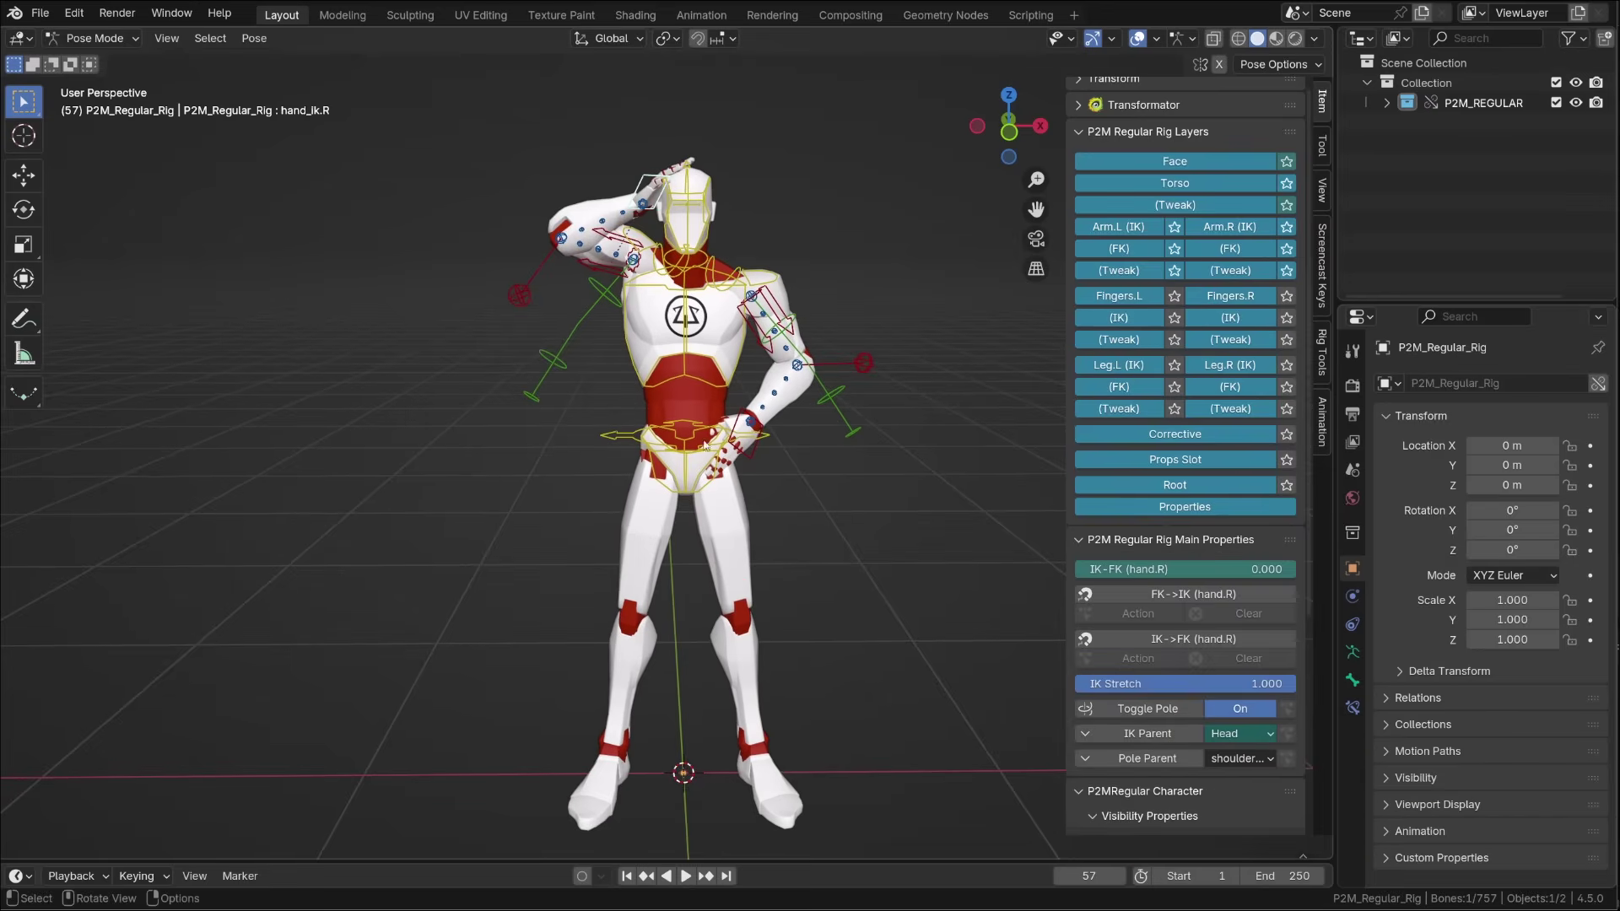
click(1146, 758)
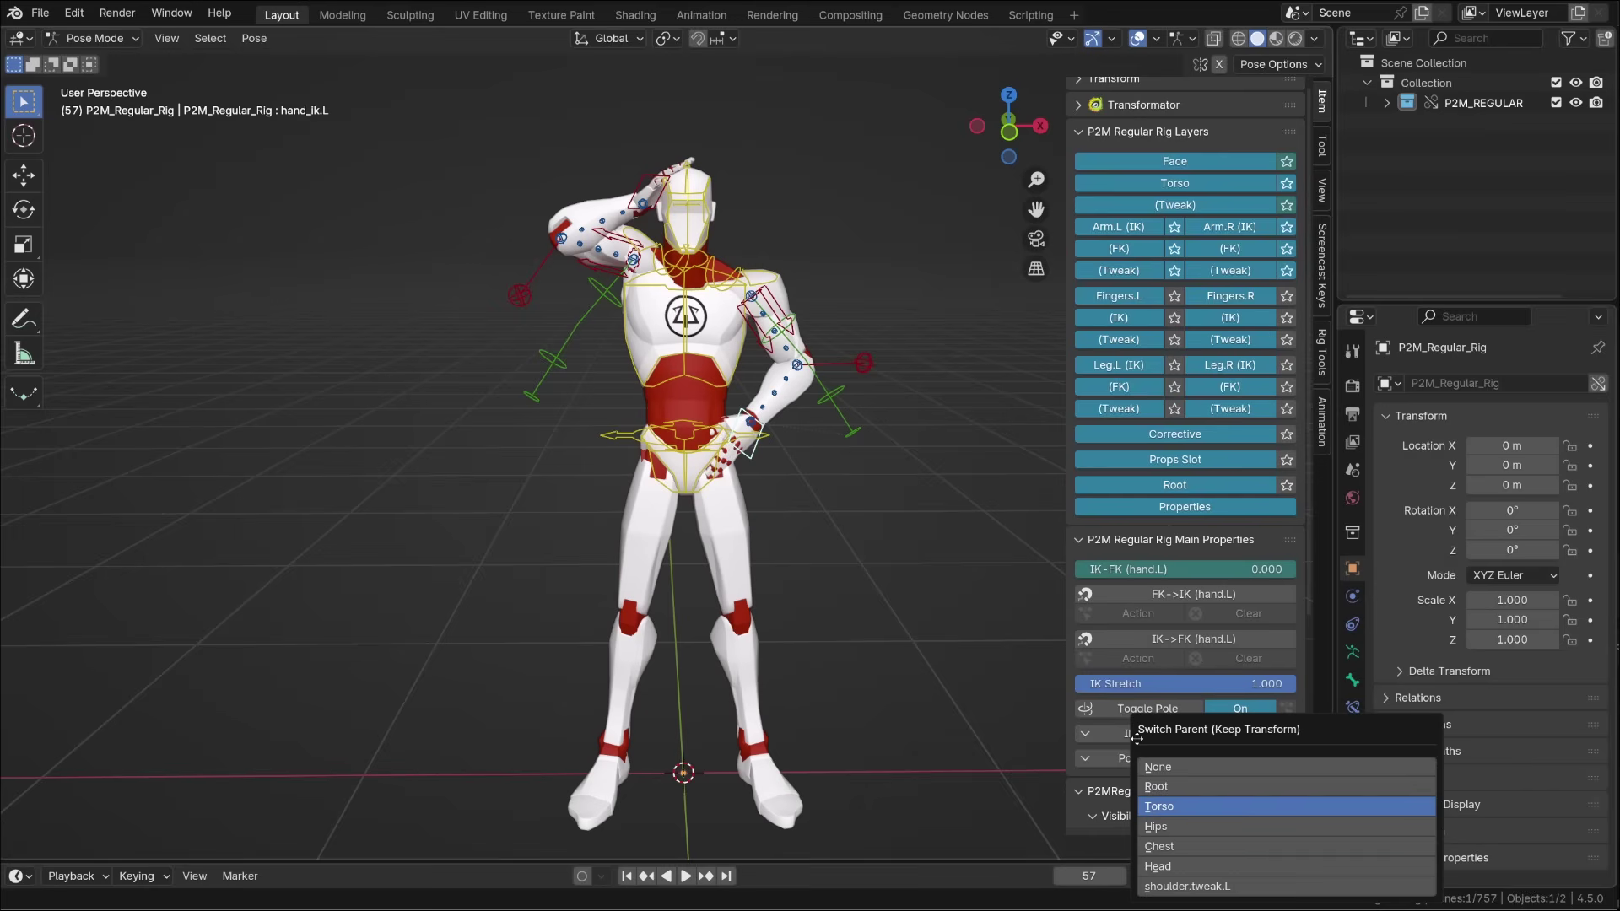
click(1195, 828)
Step: Rotate the torso controller to test how both hands follow their parents
click(618, 437)
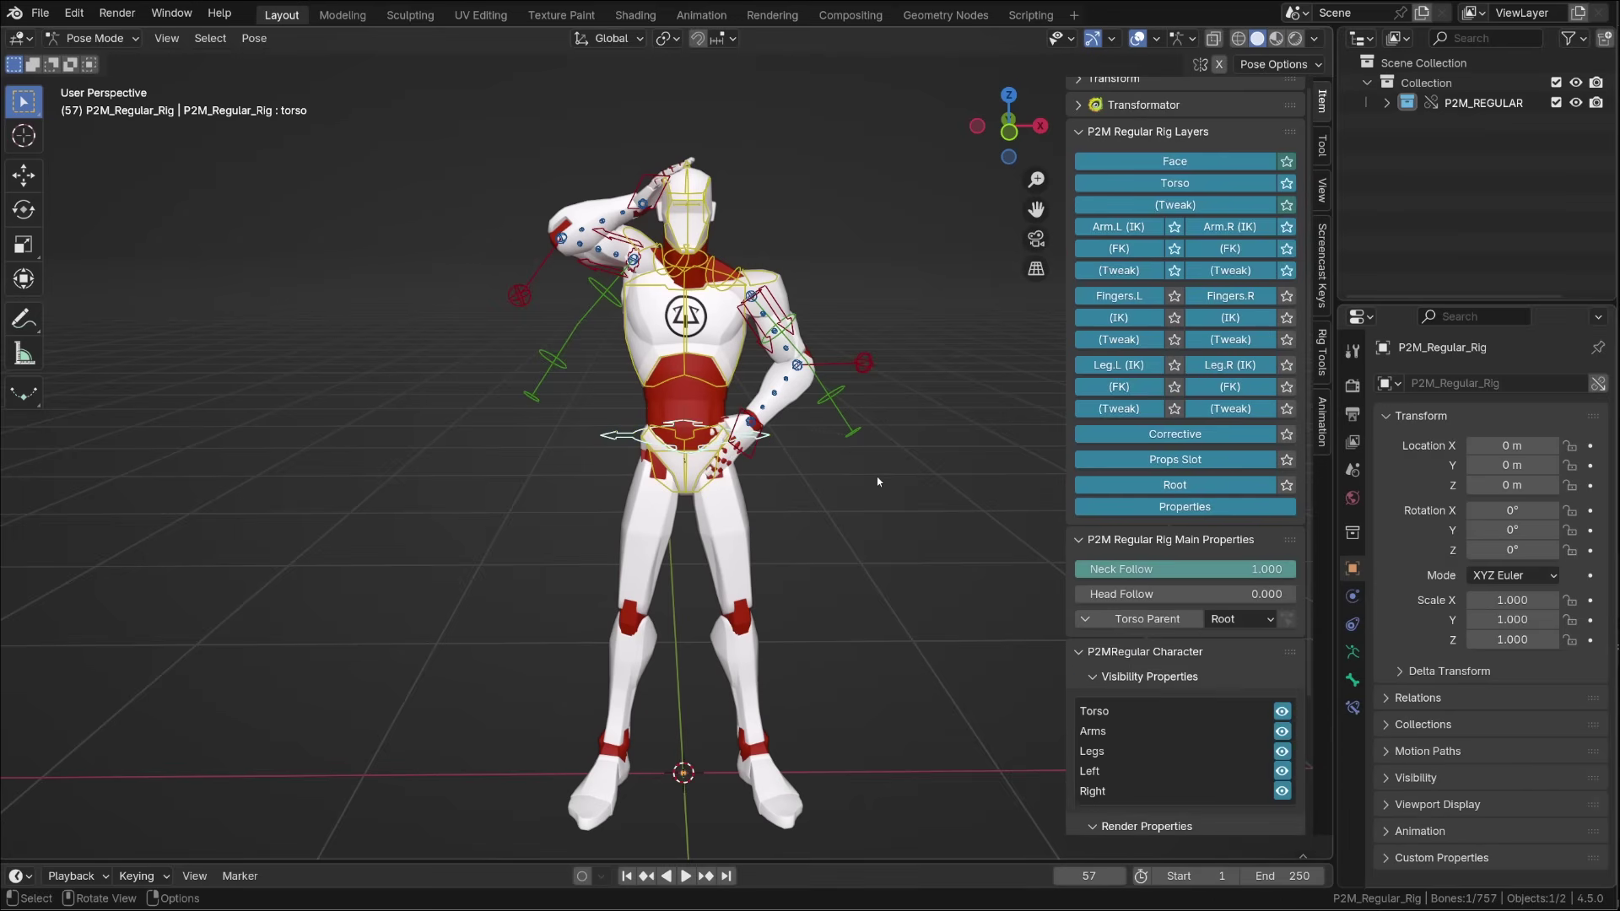
key(r)
key(r)
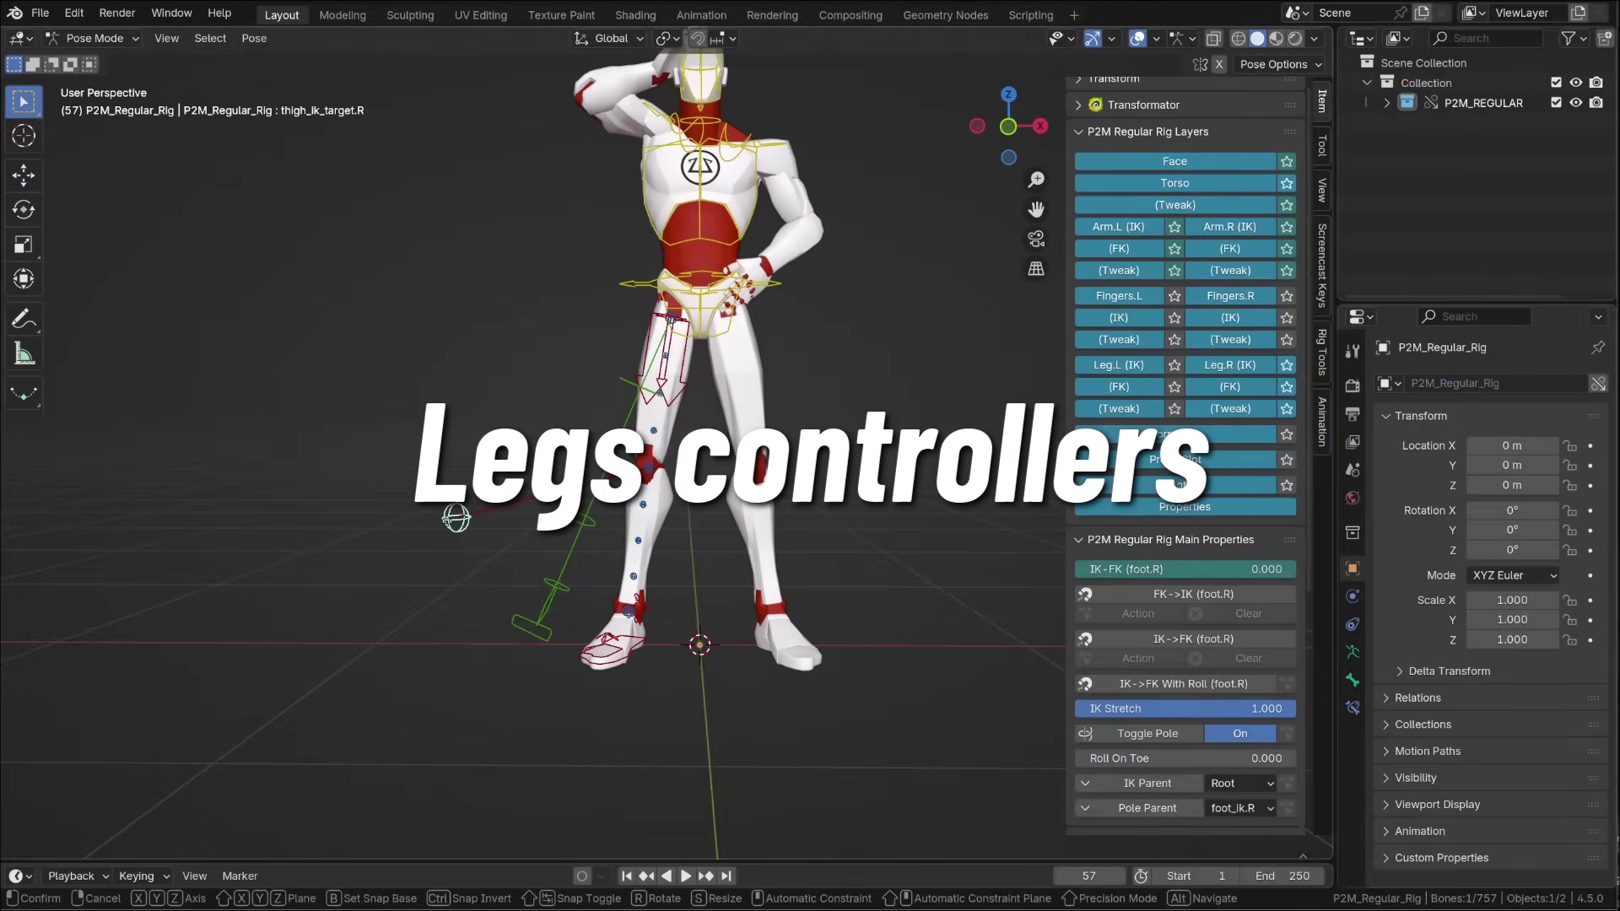
Step: Try moving the right leg's pole, the foot_ik.R controller and the torso controller
right_click(591, 612)
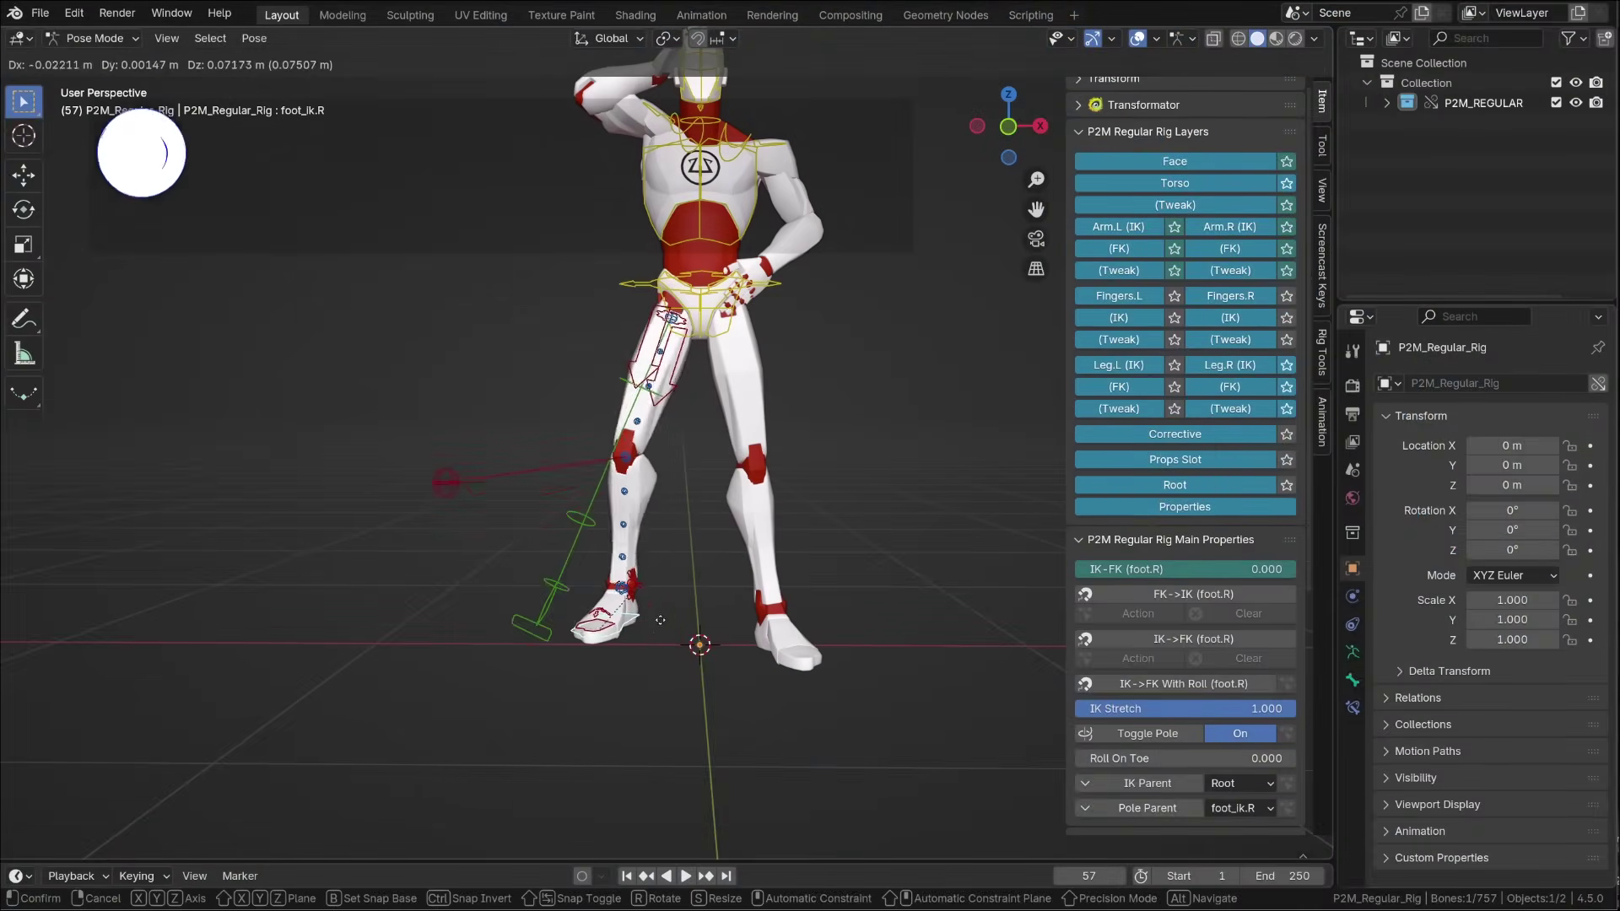
click(621, 284)
key(g)
key(Escape)
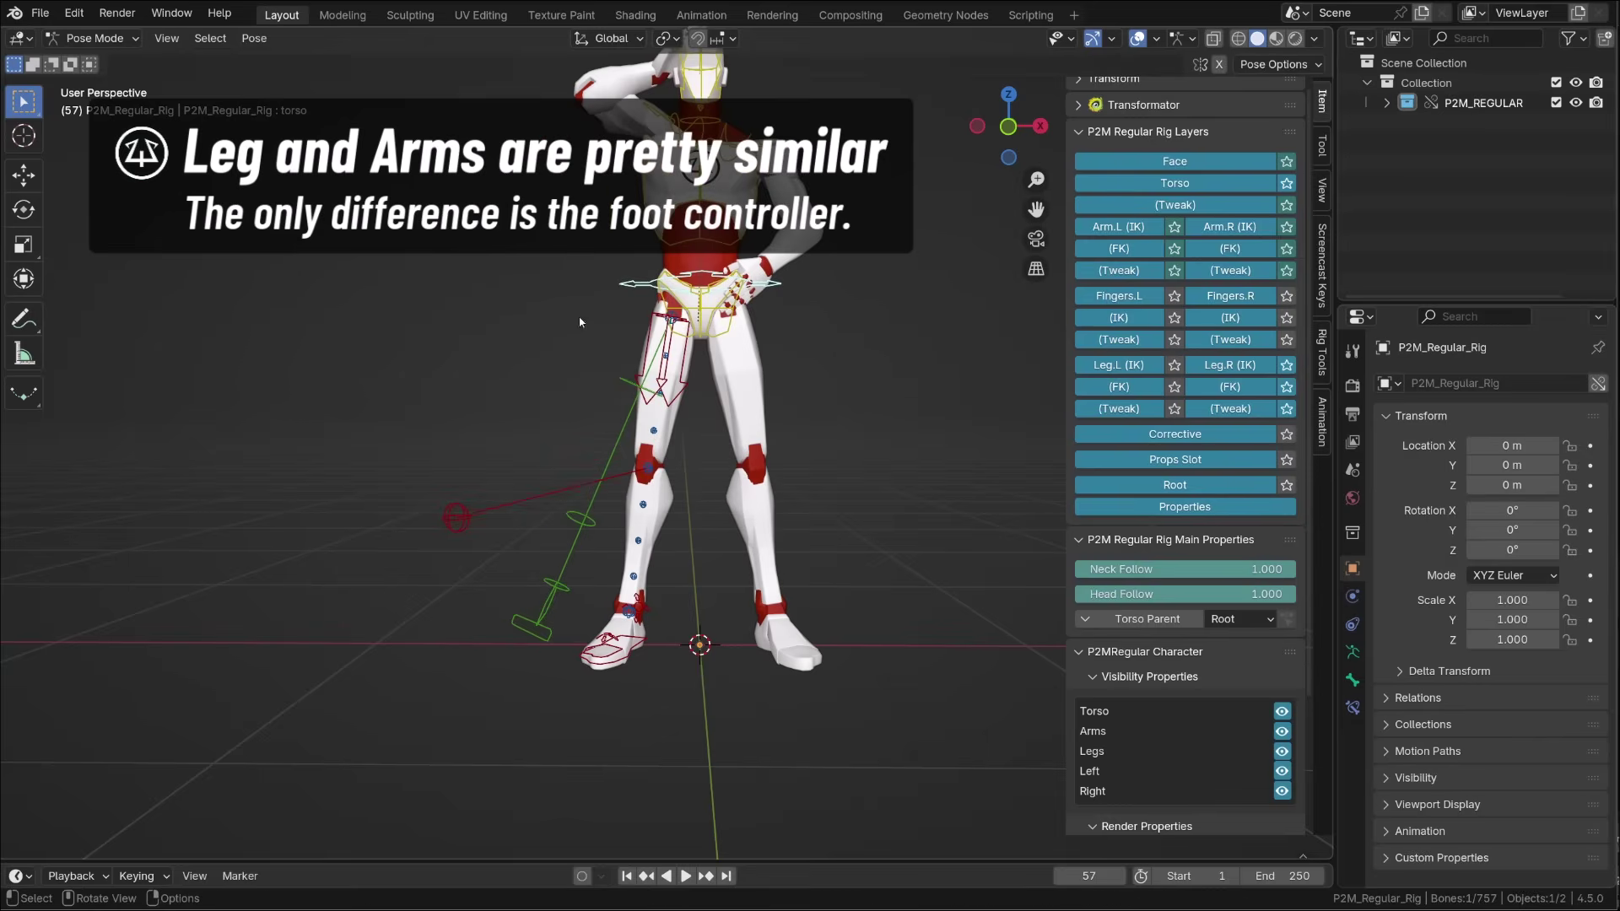
Step: Select the thigh_fk.R controller, and remove the Leg.R FK and Tweak layers from the soloed layers
click(624, 390)
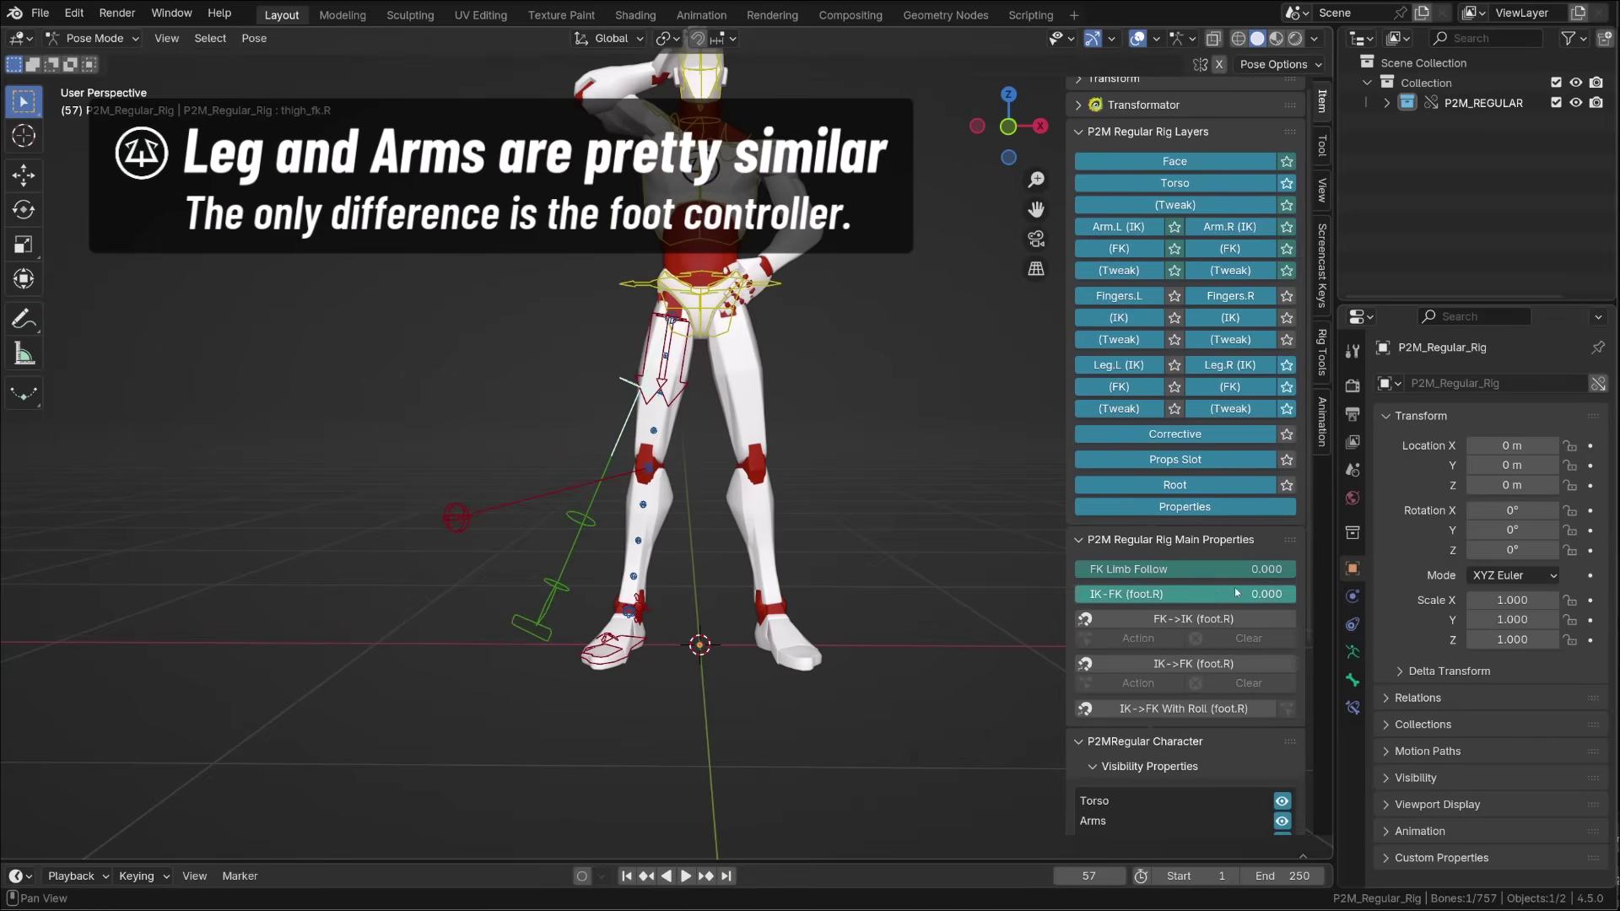
middle_drag(565, 668, 736, 544)
click(1285, 388)
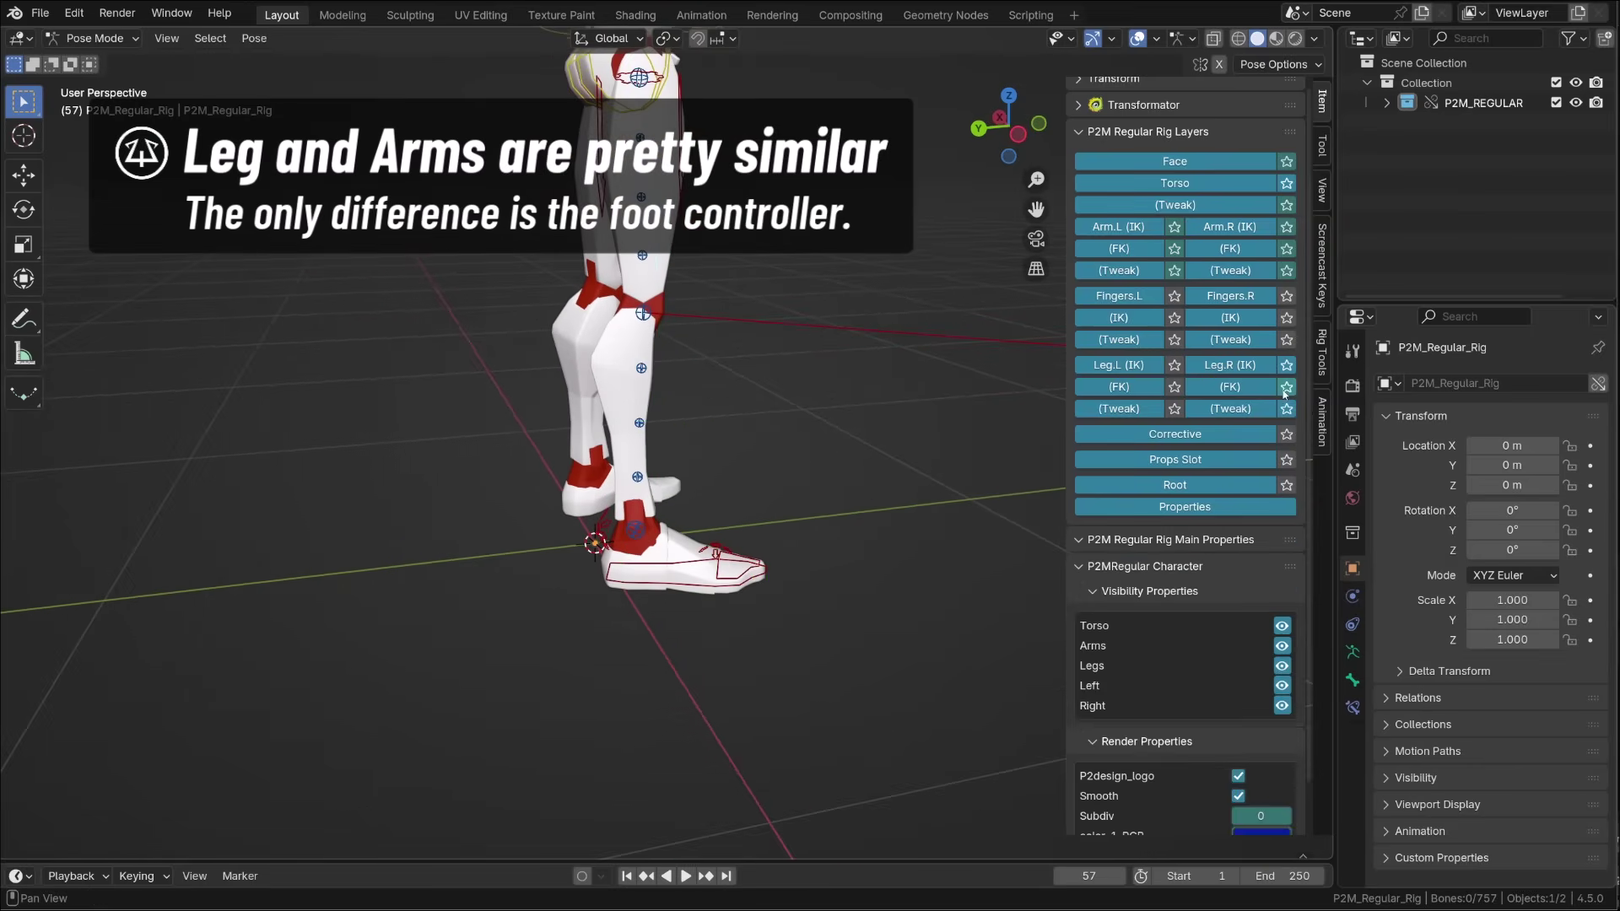
click(1286, 408)
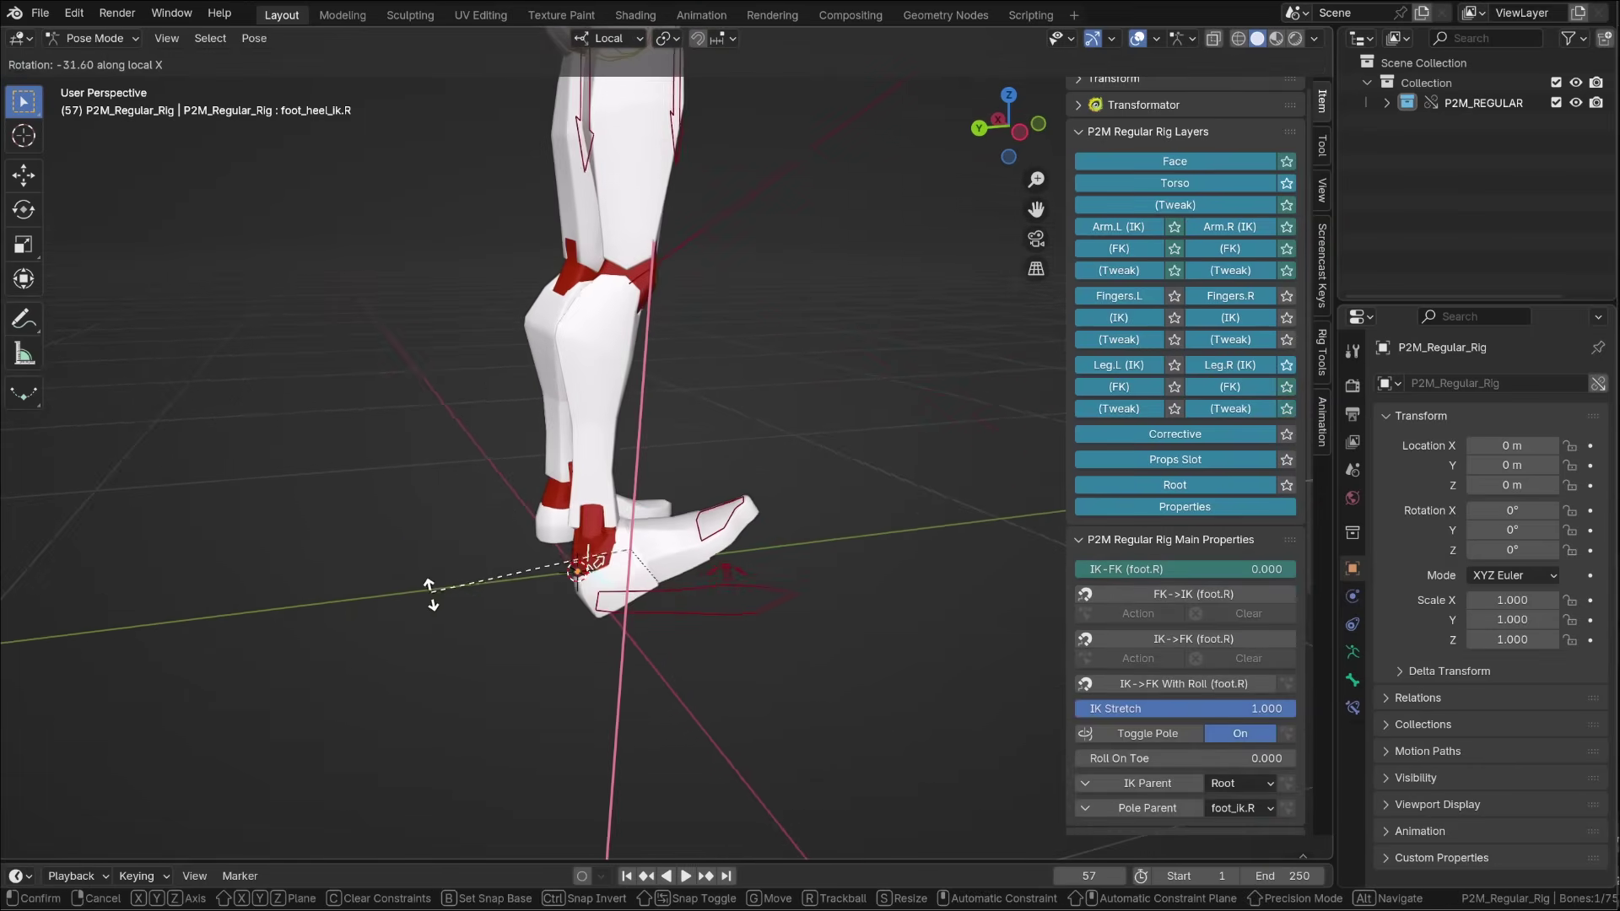
Step: Try rotating the foot_heel_ik.R controller to test the right foot's heel roll
right_click(570, 473)
middle_drag(718, 540, 546, 521)
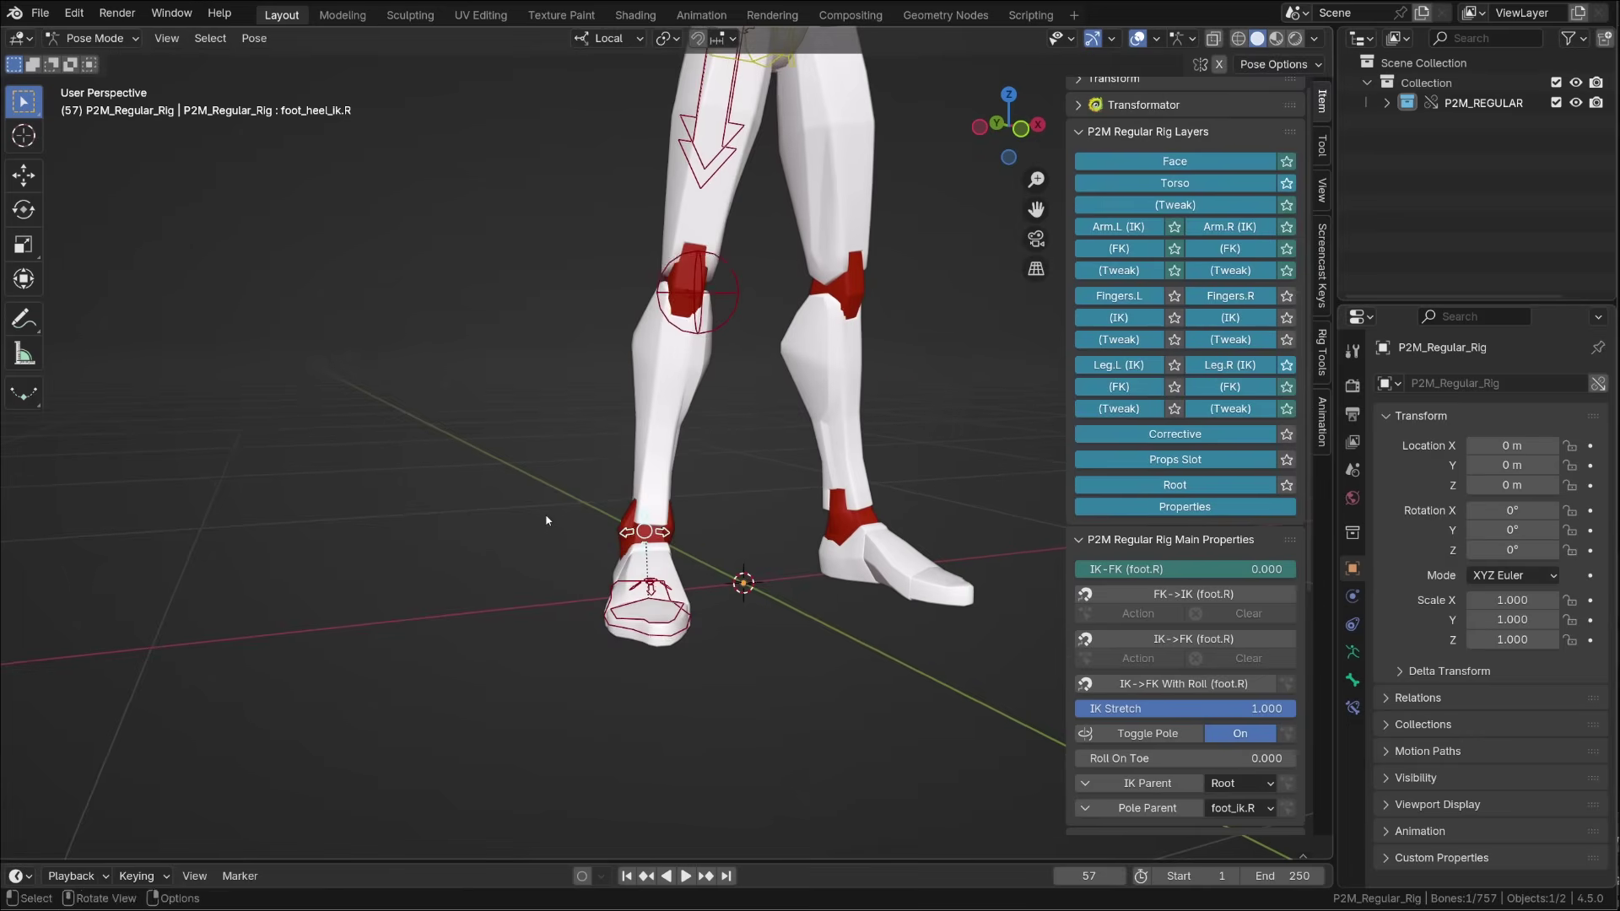
key(r)
key(Escape)
Step: Try rotating the right foot's foot_spin_ik.R and toe_ik.R controllers
key(r)
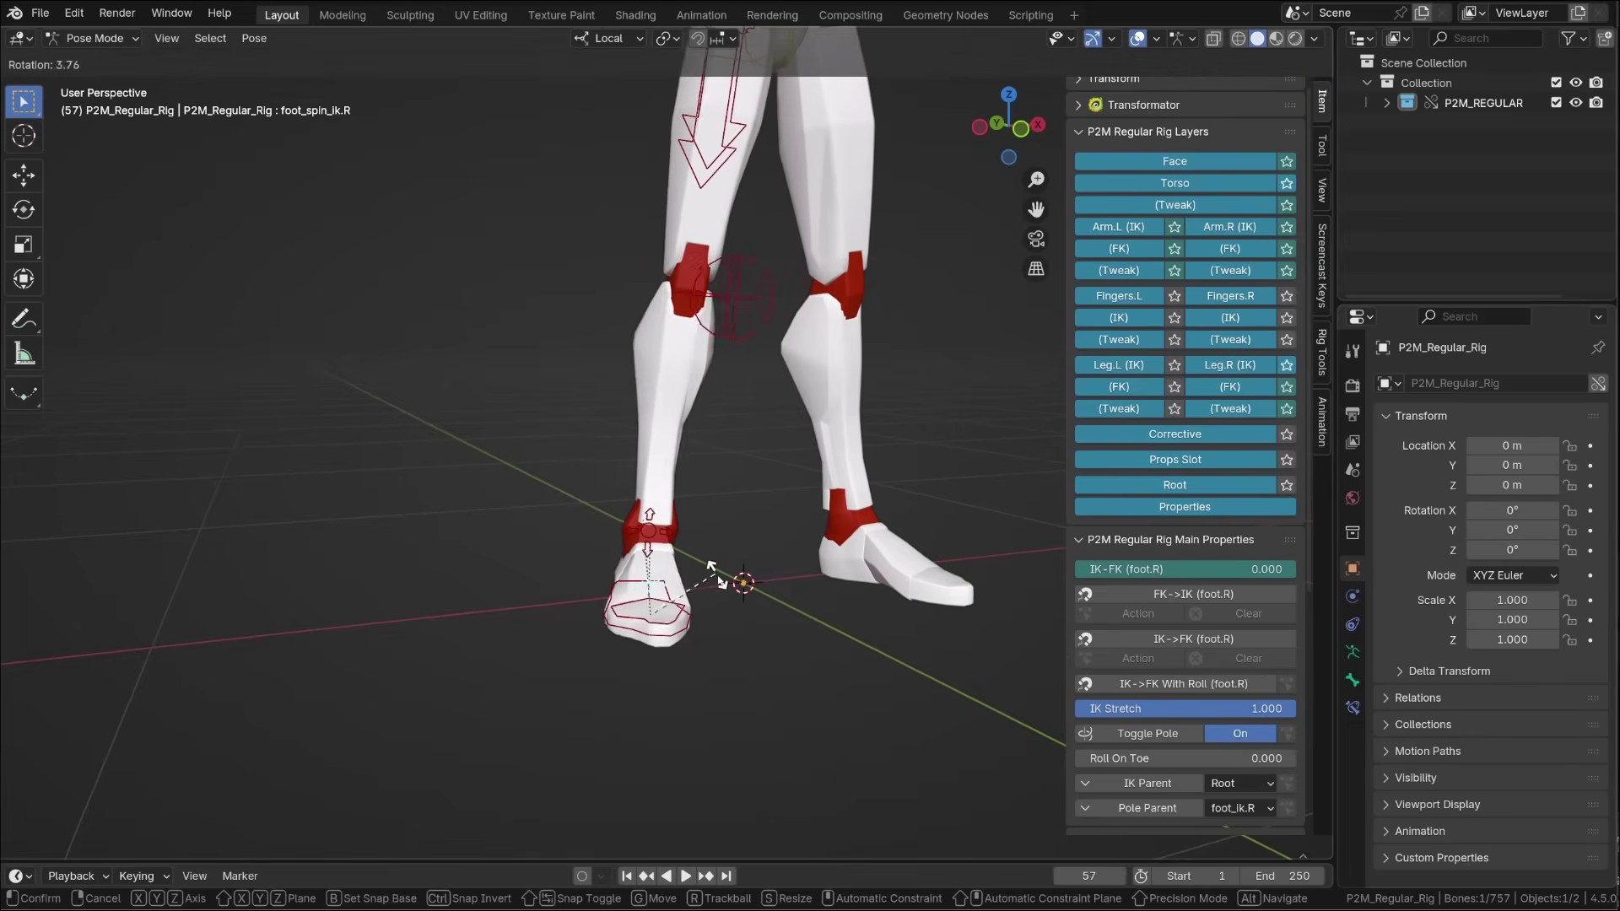
middle_drag(715, 574, 643, 614)
key(r)
key(r)
right_click(636, 621)
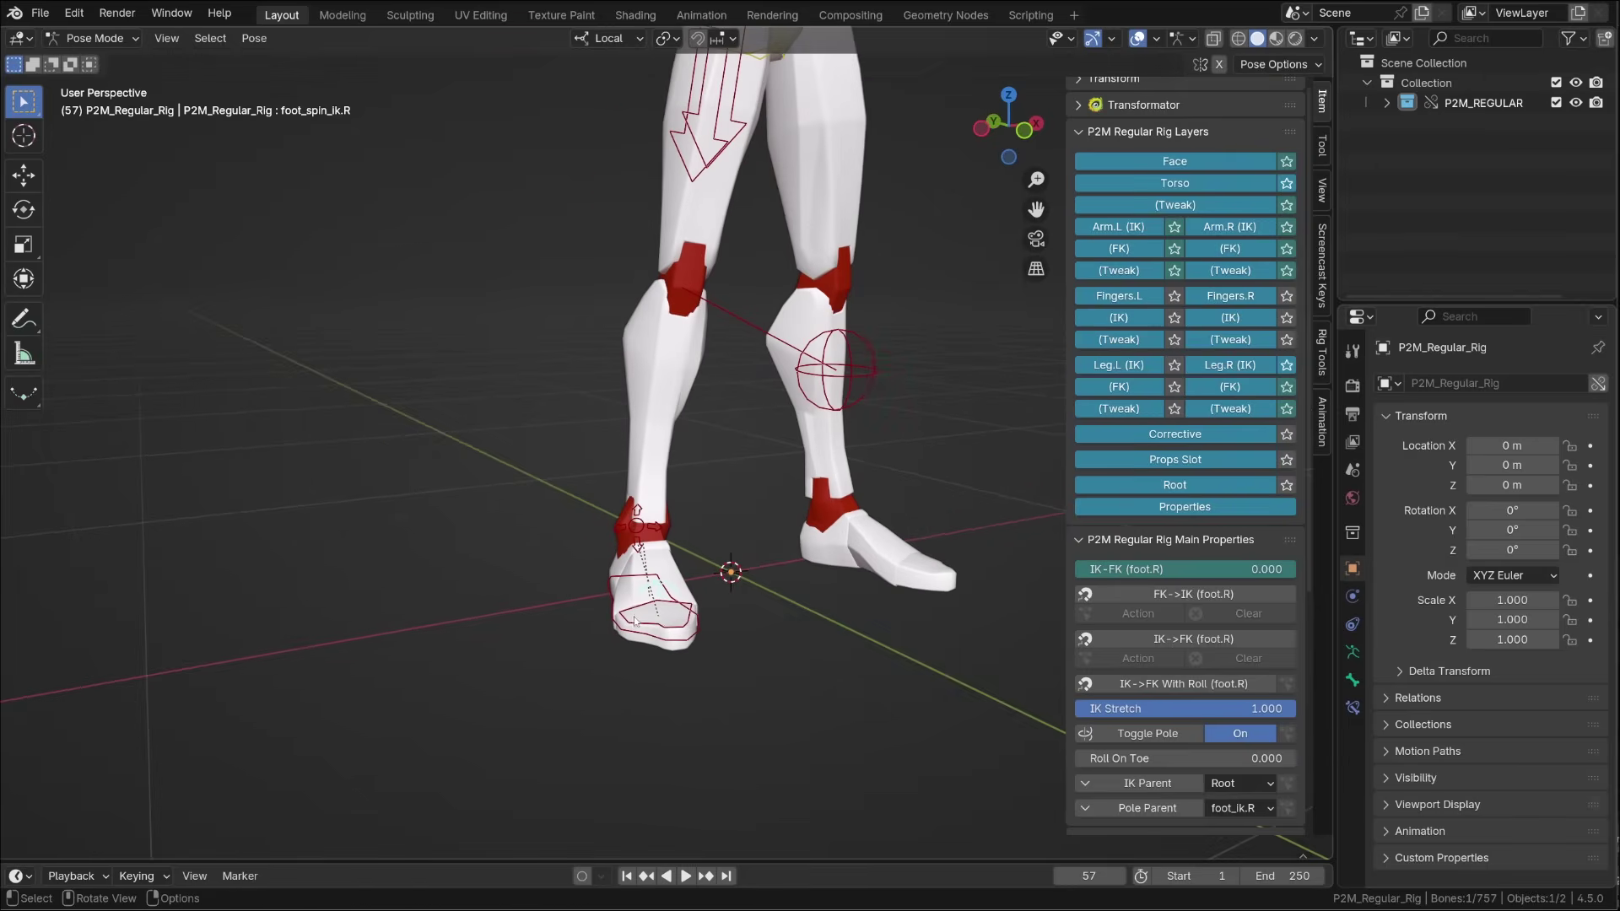
click(664, 629)
key(r)
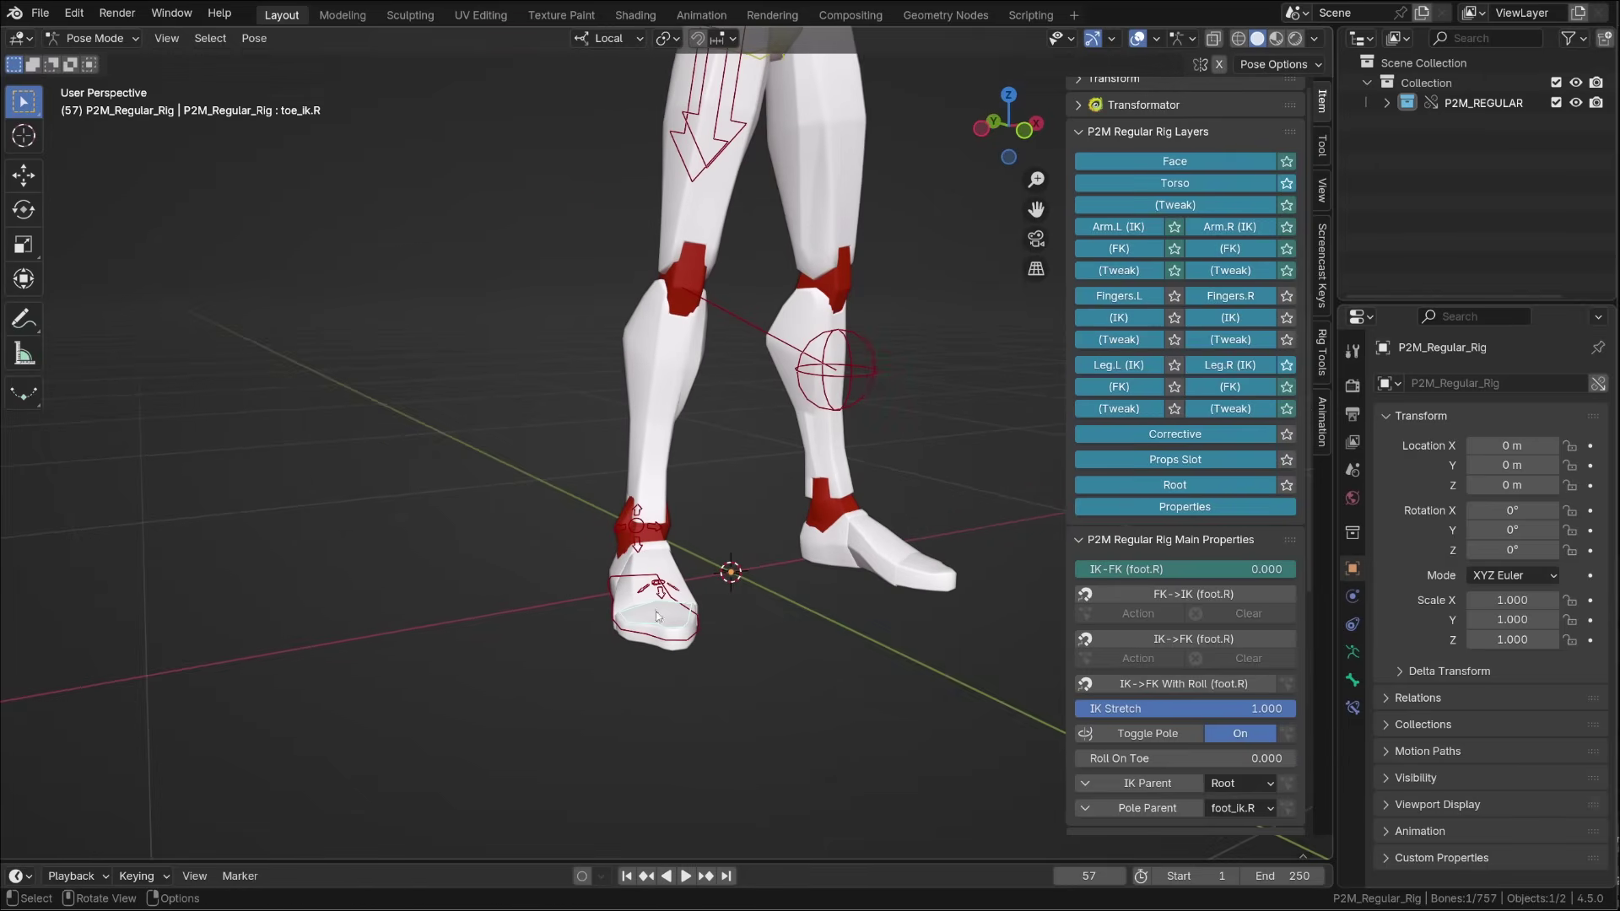
Step: Set the right foot's Roll On Toe to 1.000 and rotate the foot_heel_ik.R controller around its local X axis
scroll(1137, 626, down, 4)
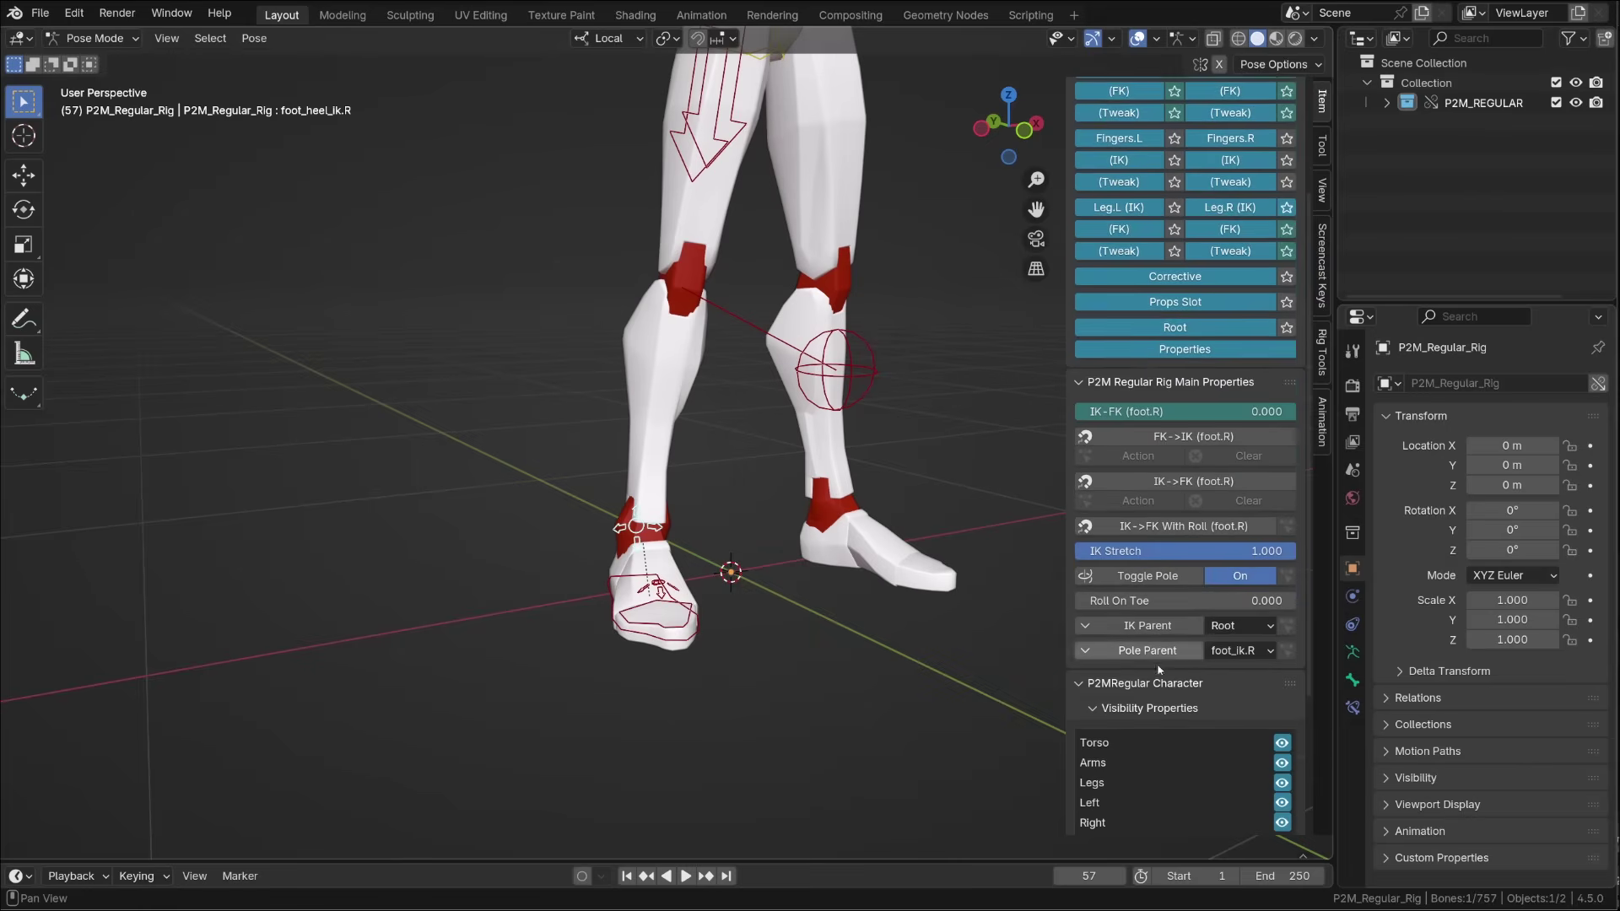
middle_drag(860, 587, 568, 664)
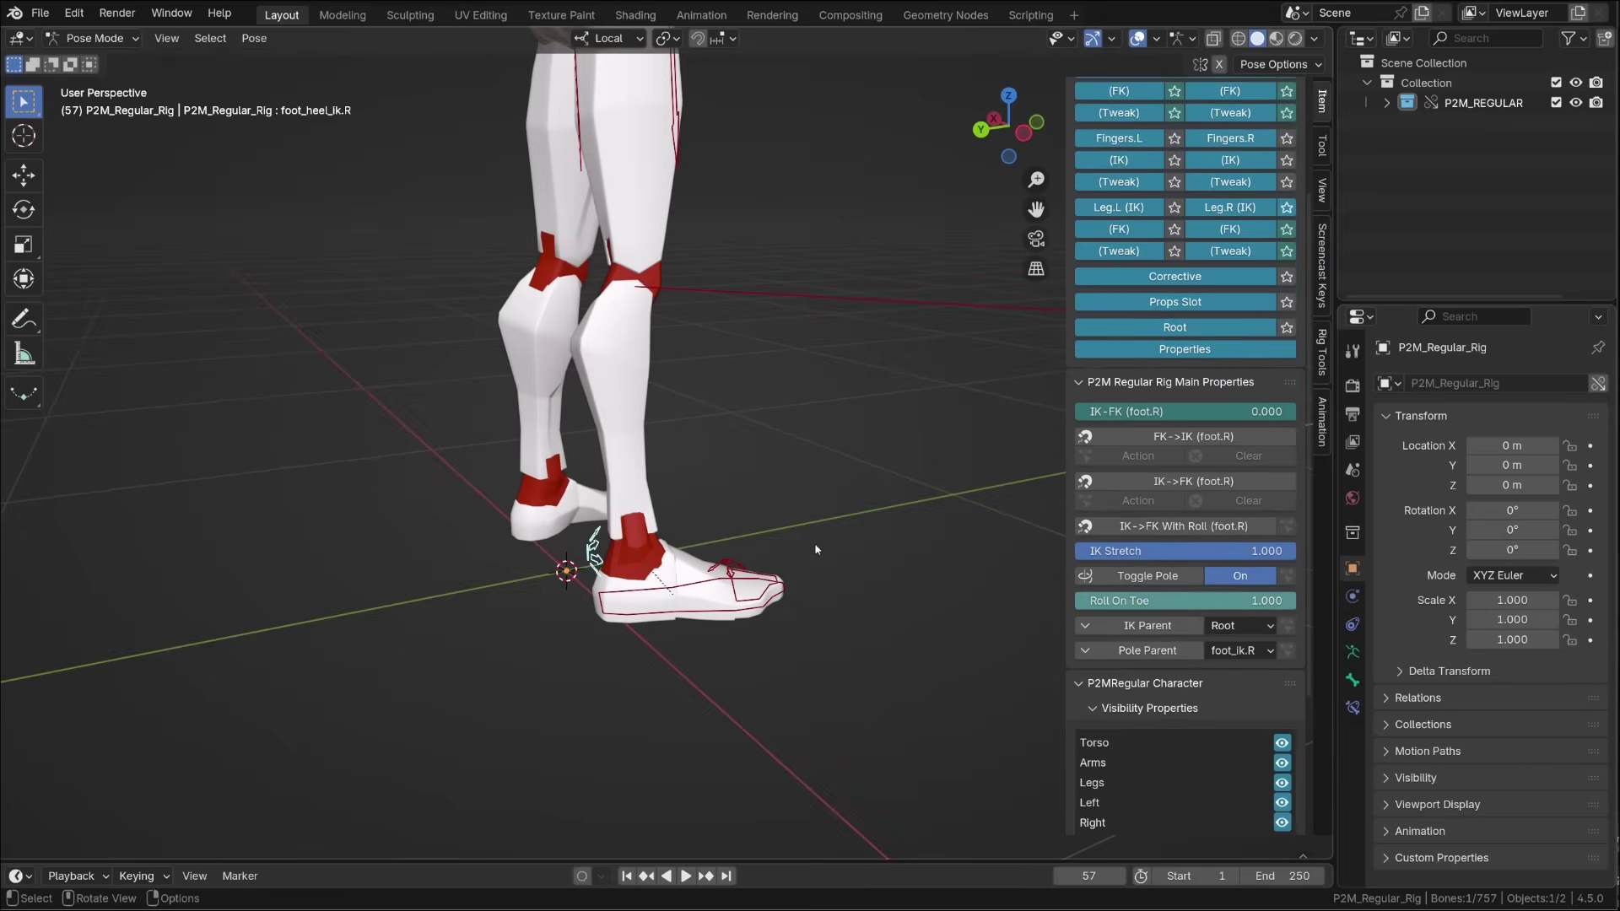
key(r)
key(x)
key(x)
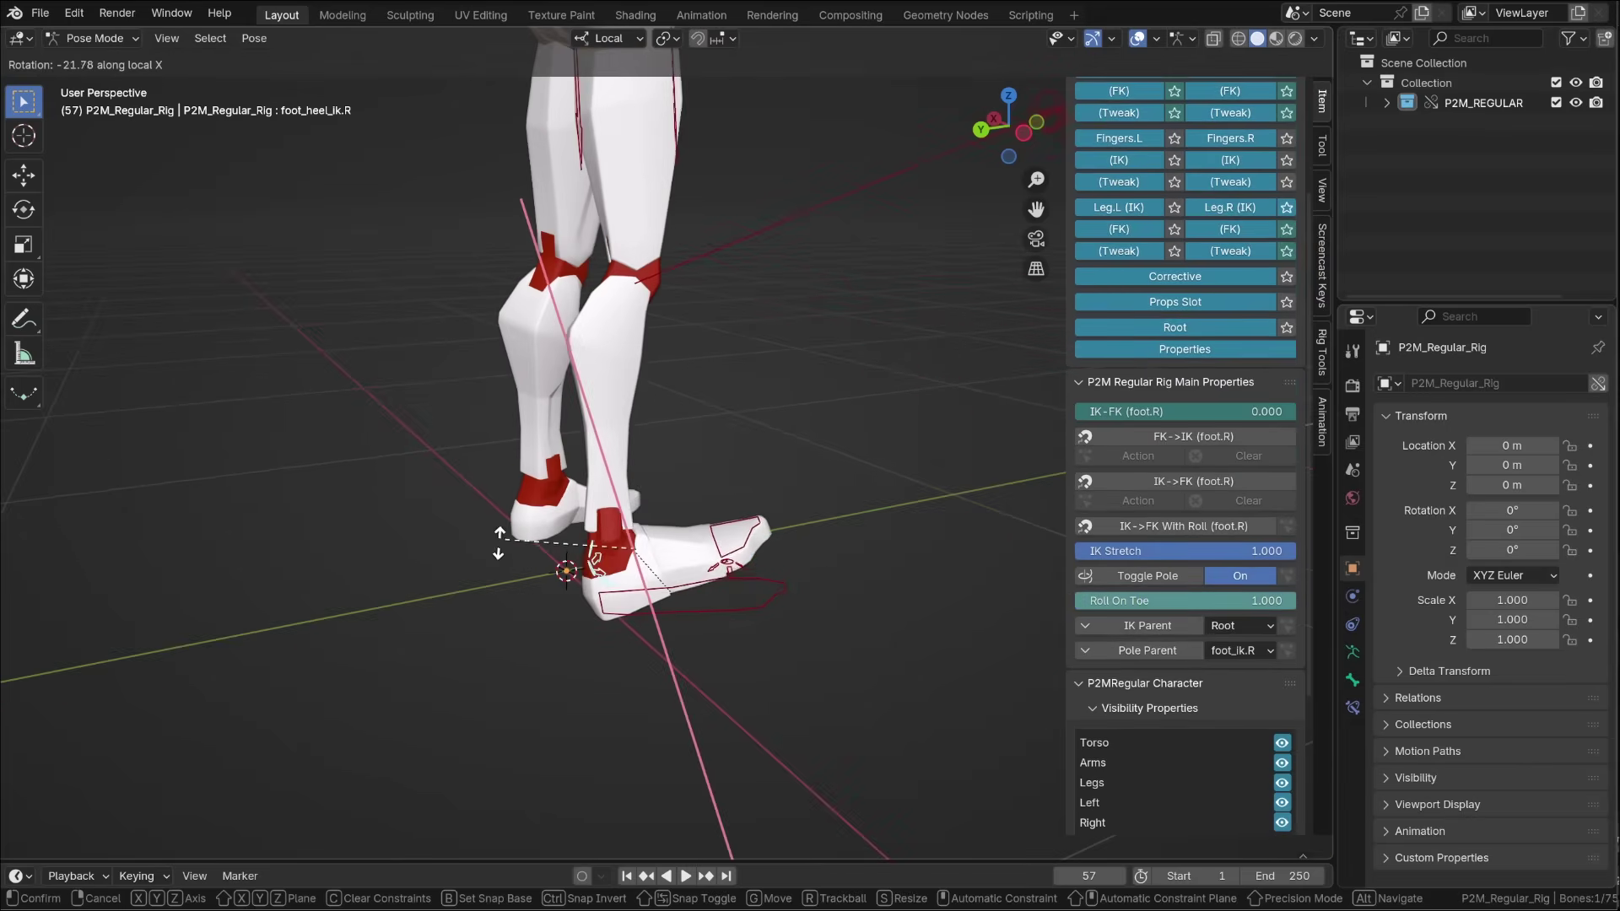
click(616, 517)
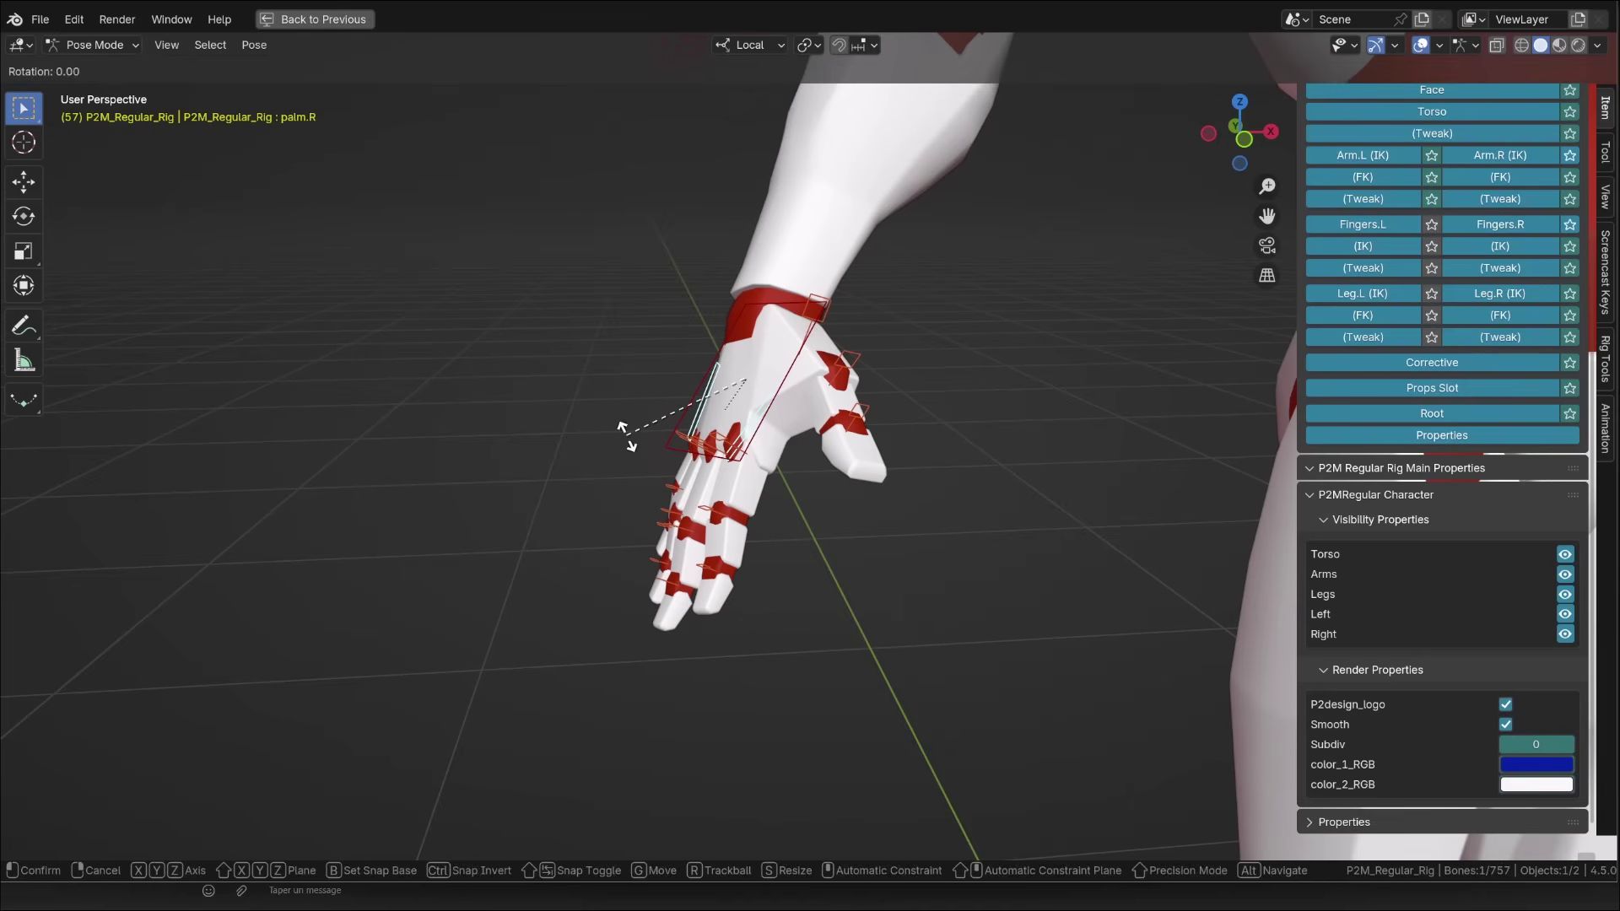
Step: Rotate the palm.R controller around its X axis to test the right hand's carpal bones
key(x)
click(588, 478)
middle_drag(588, 477, 920, 506)
key(r)
right_click(734, 476)
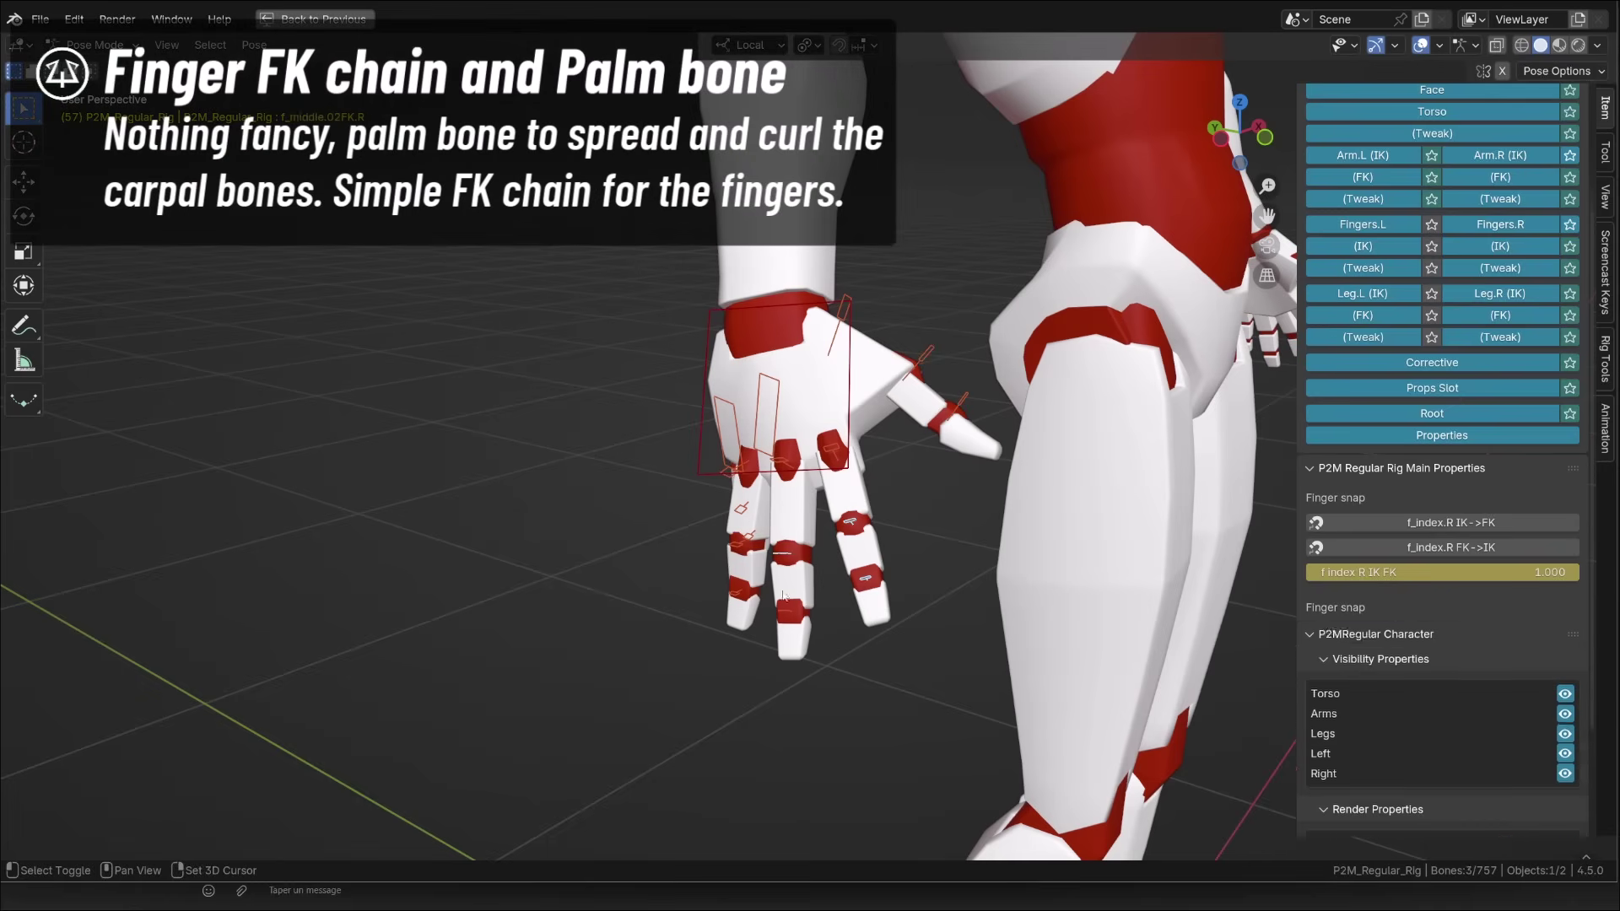
Step: Curl the right hand's index, middle and ring fingers together by rotating their FK segments around the X axis
shift+click(786, 609)
shift+click(744, 542)
shift+click(739, 591)
alt+drag(732, 590, 654, 593)
key(r)
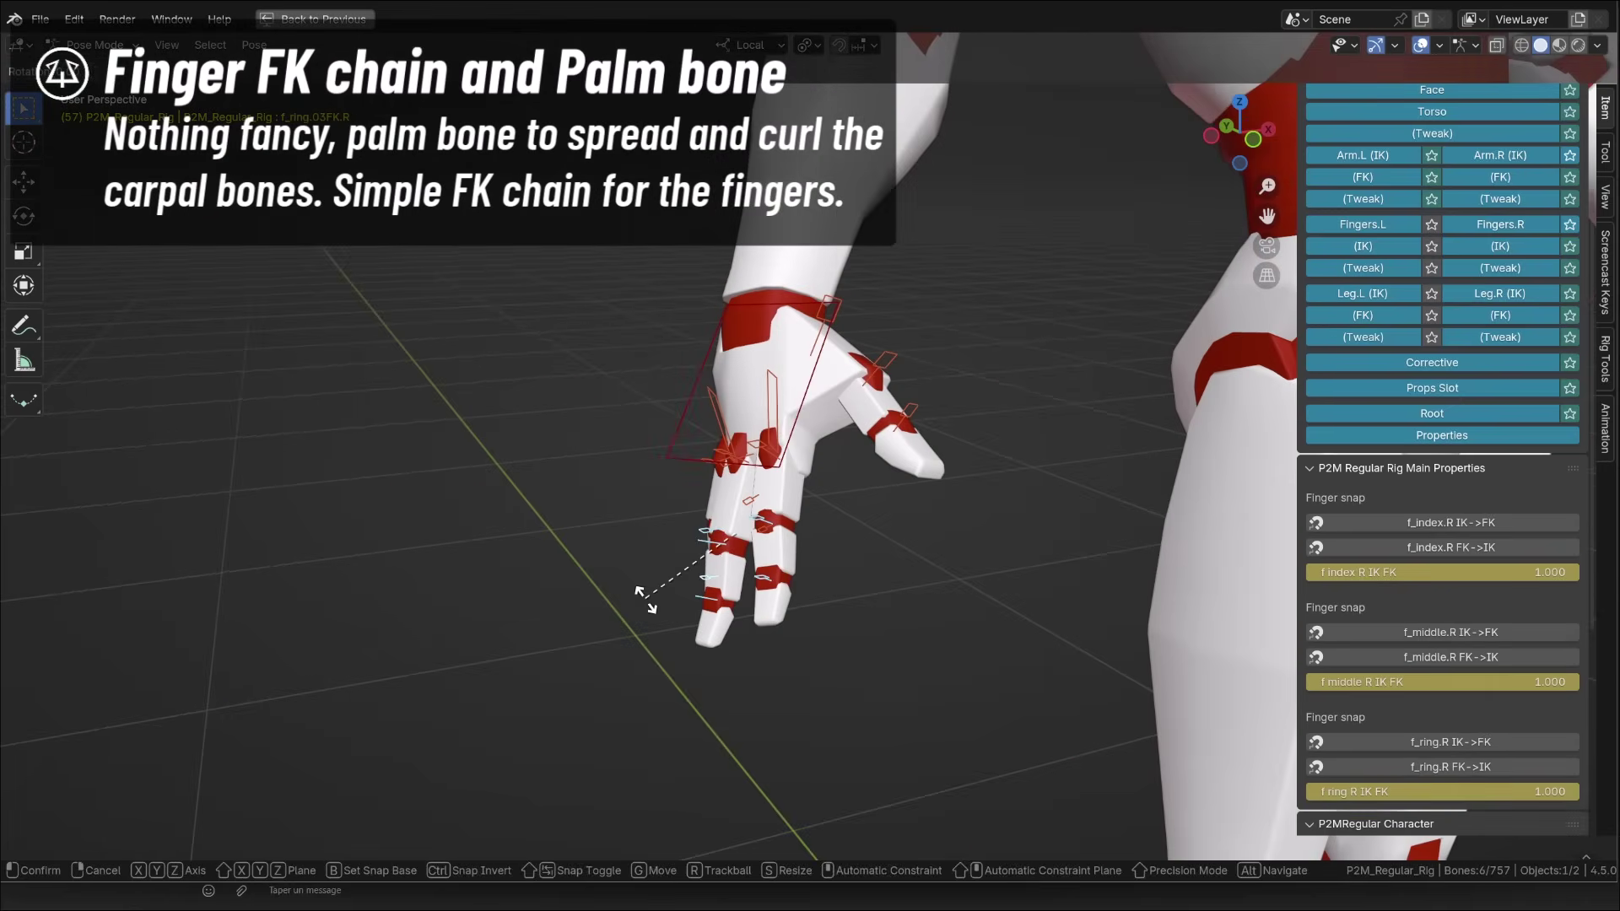
key(x)
click(743, 559)
Step: Curl the right pinky by rotating its two outer FK segments around the X axis
alt+drag(744, 558, 1031, 539)
click(805, 523)
shift+click(785, 557)
key(r)
key(x)
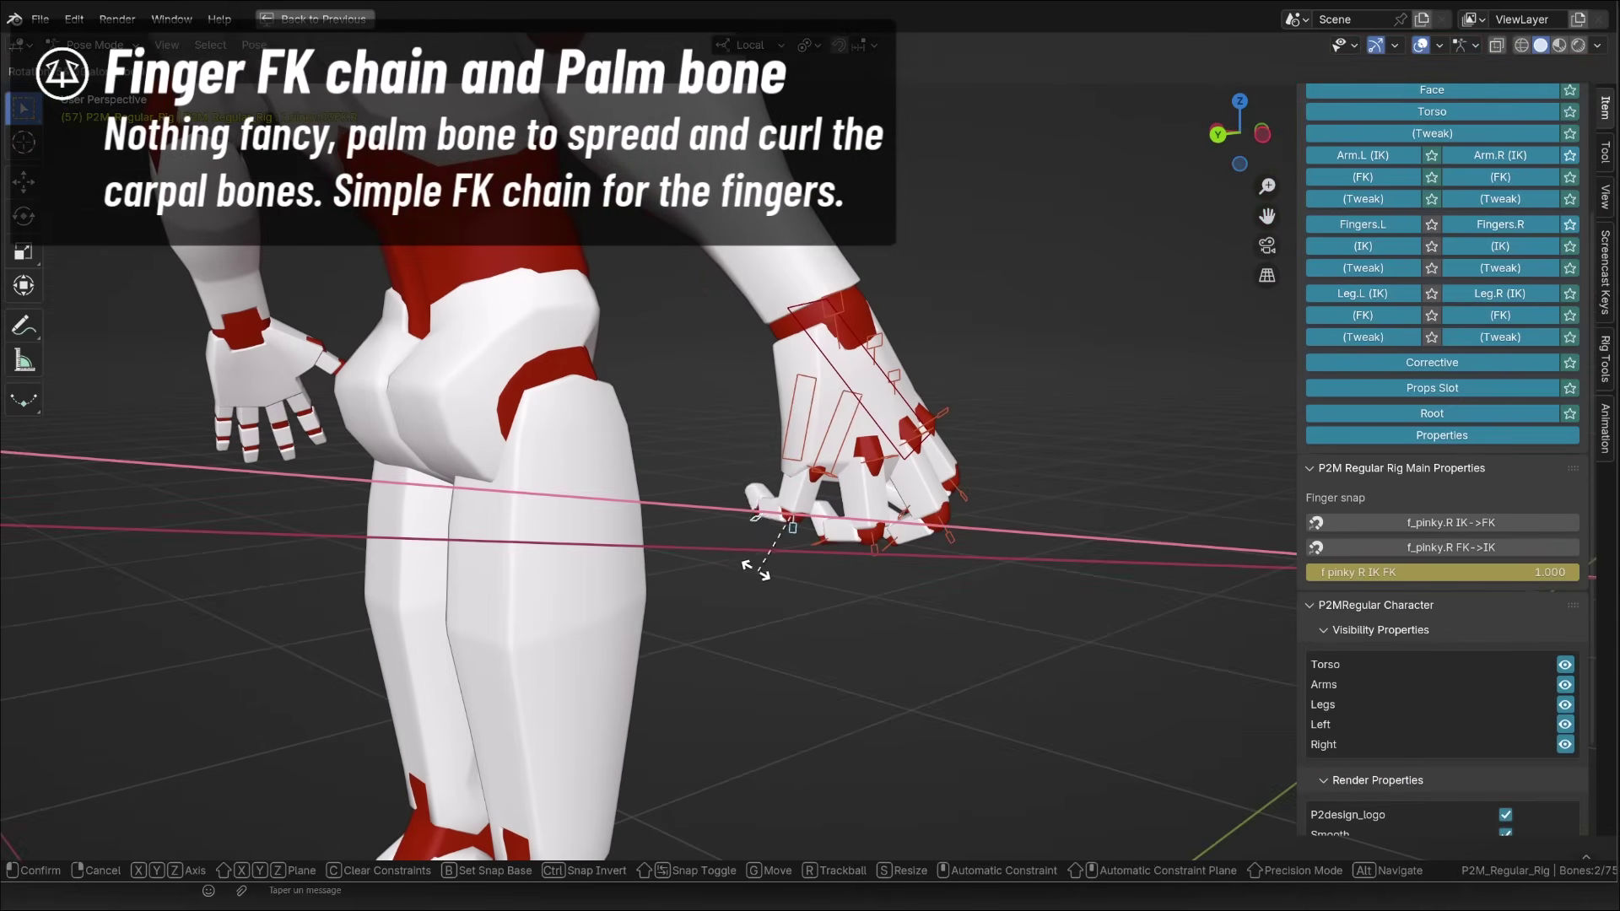
click(763, 567)
middle_drag(764, 567, 461, 535)
Step: Try moving the f_index.02.R and f_index.03_end.R tweak controllers of the right index finger
click(815, 540)
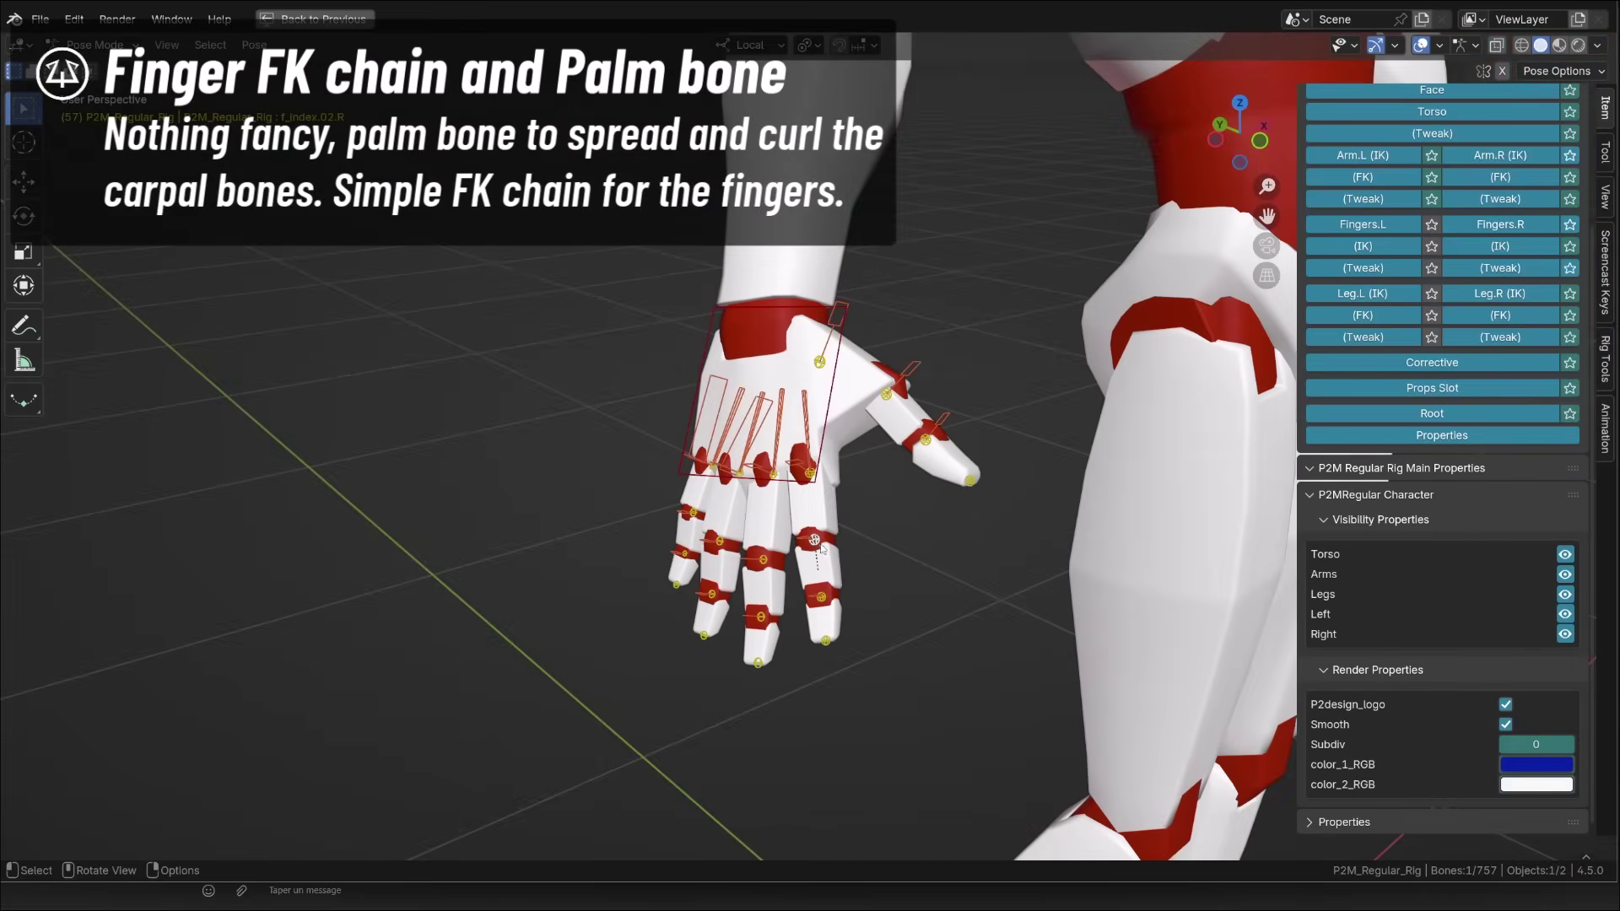
key(g)
right_click(819, 649)
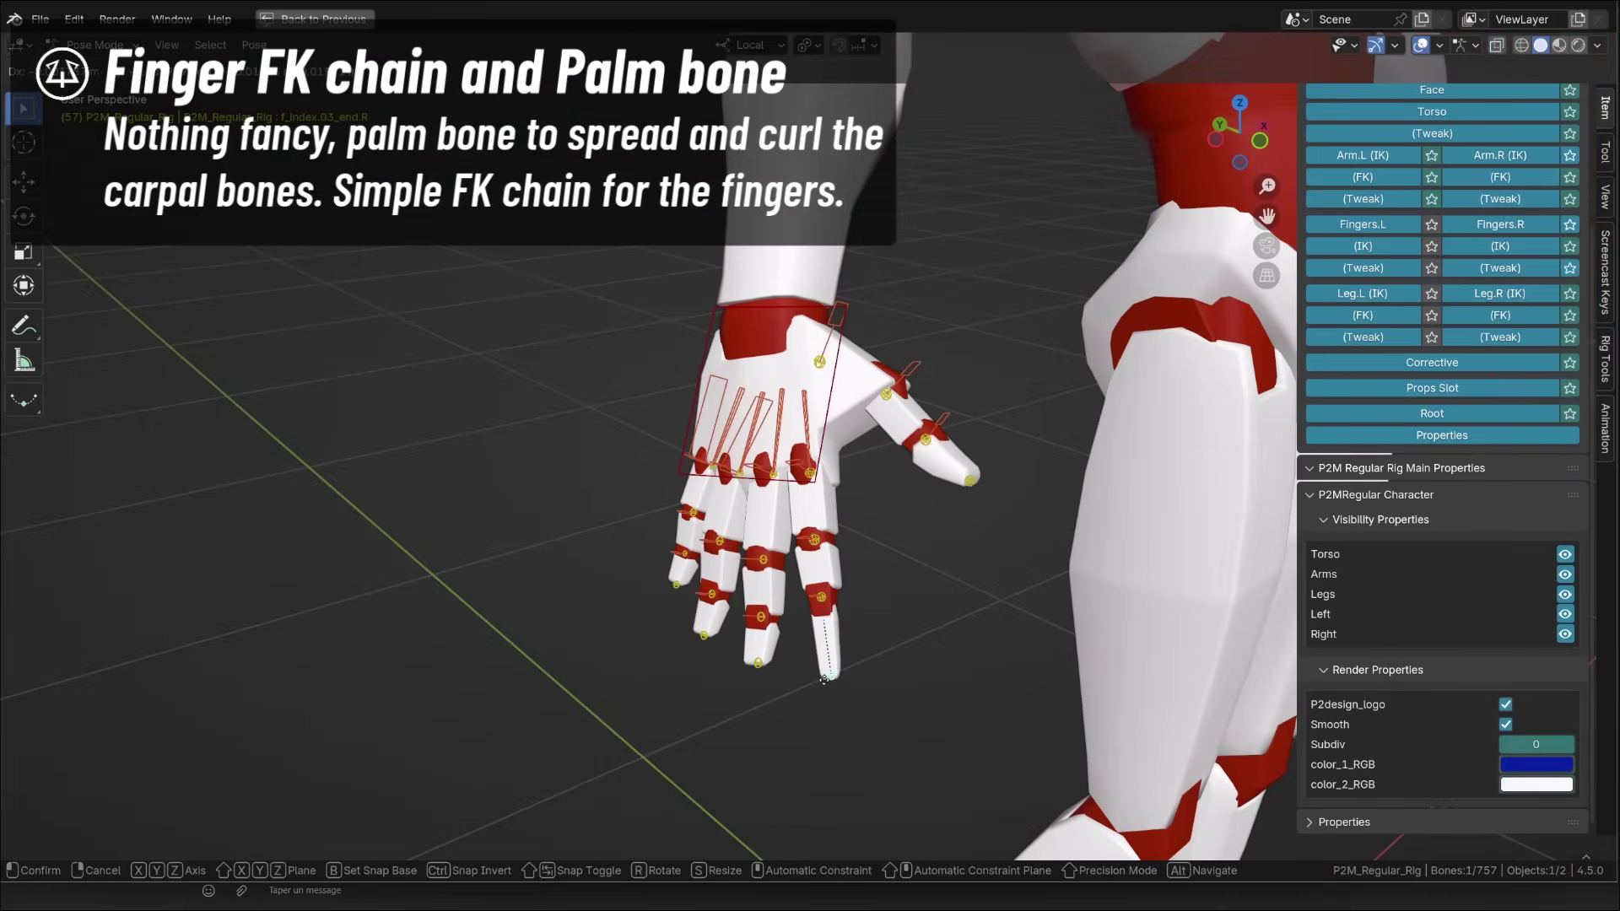
click(757, 666)
click(777, 480)
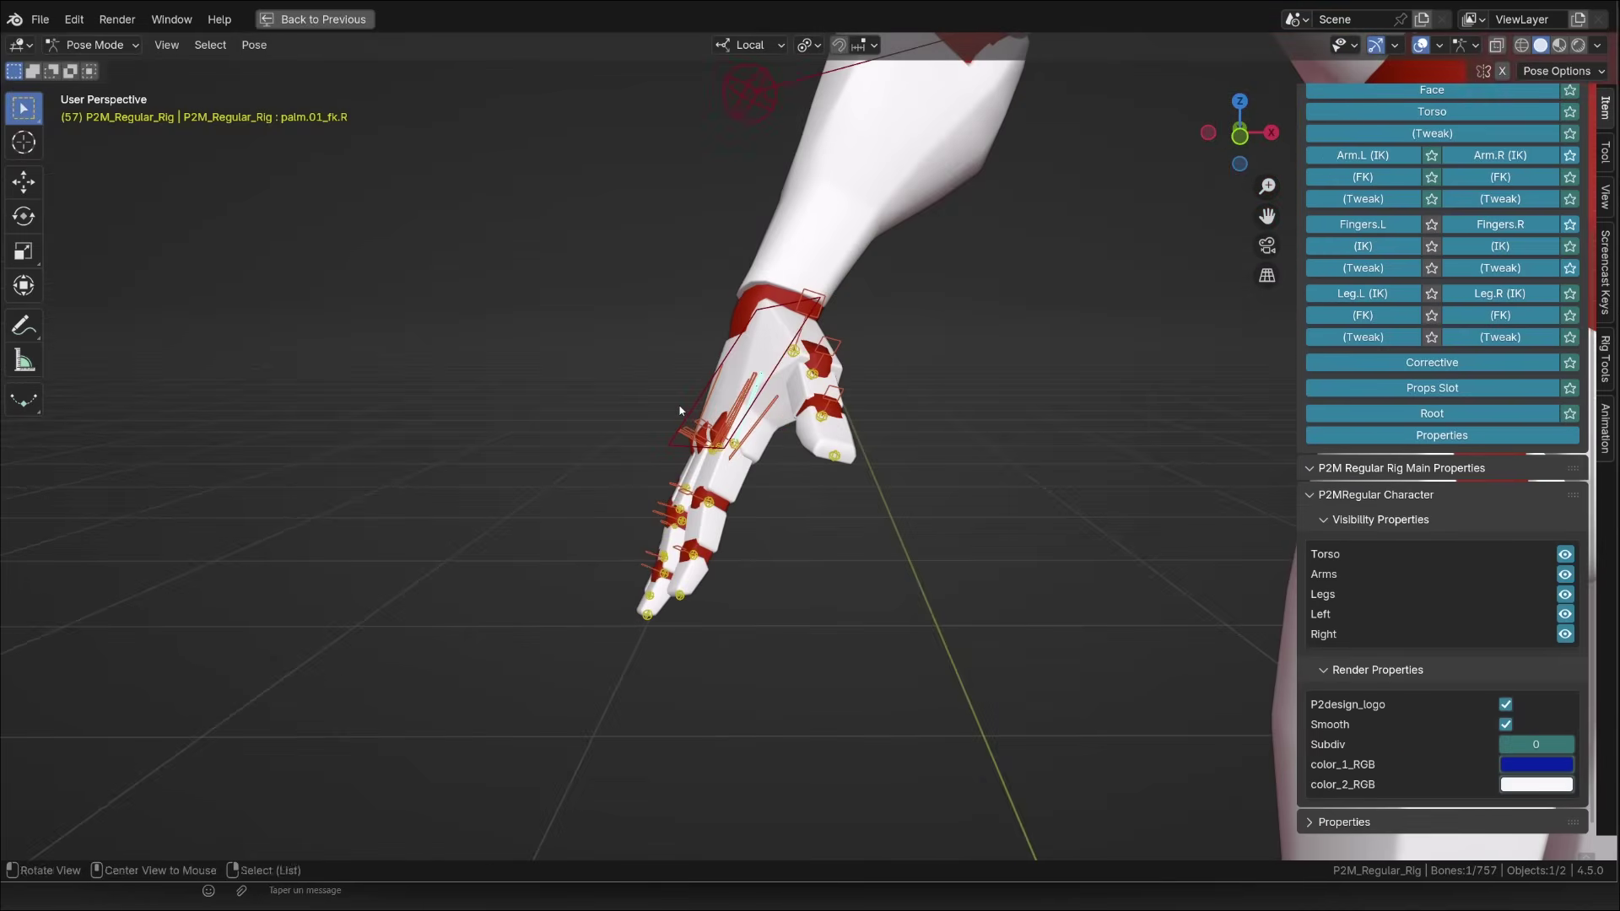
Step: Try rotating the palm.01_fk.R and palm.04_fk.R controllers of the right hand
key(r)
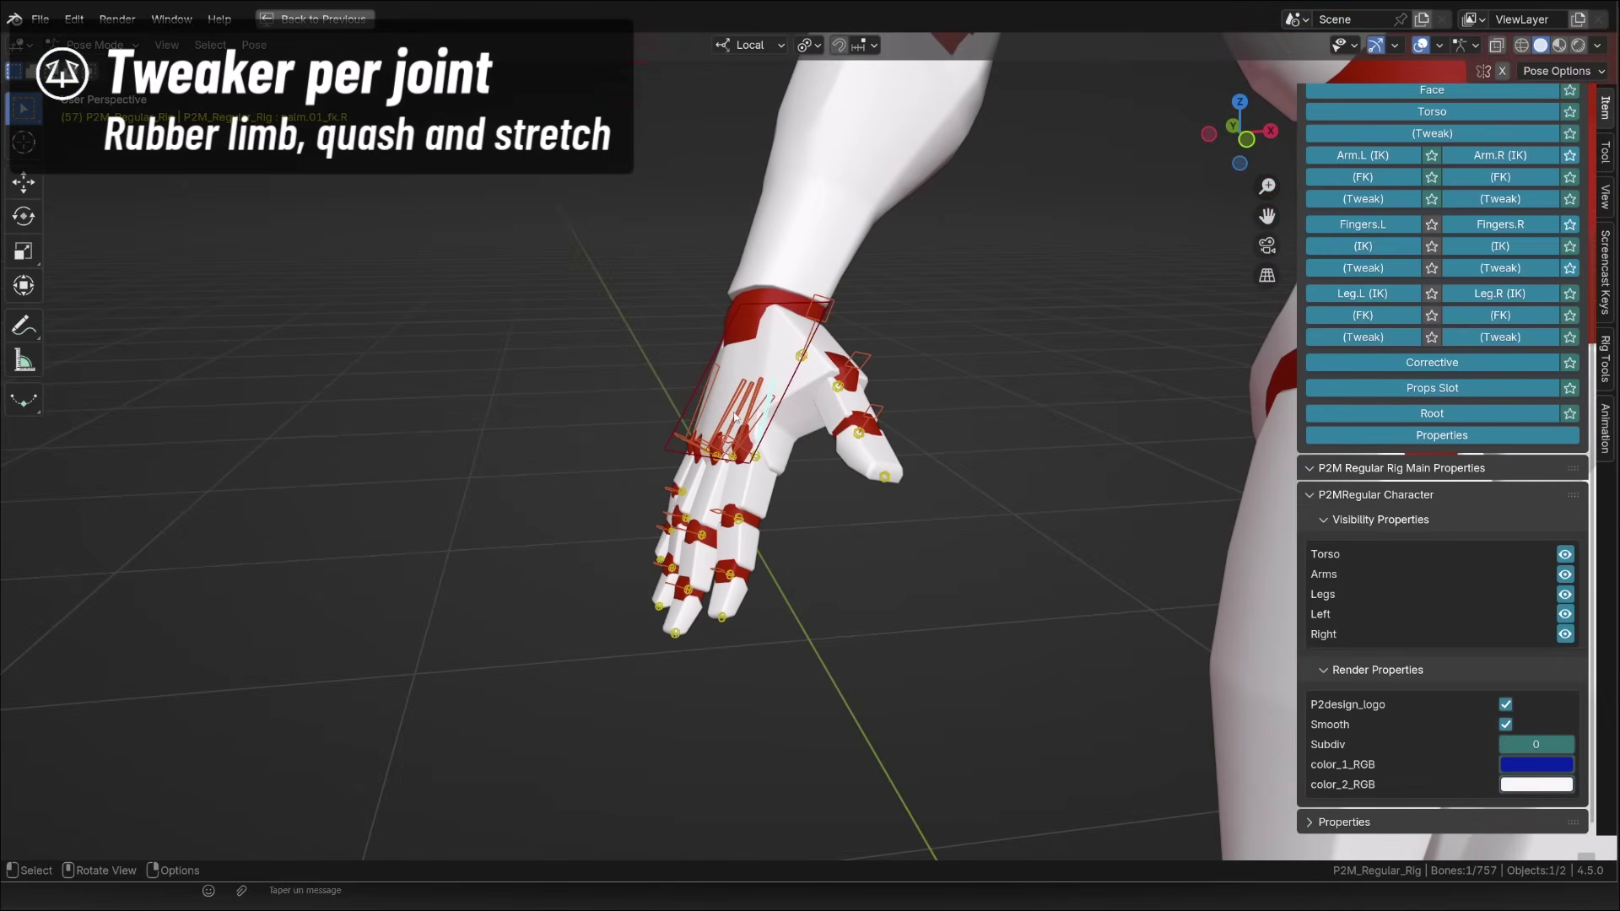
click(719, 419)
key(r)
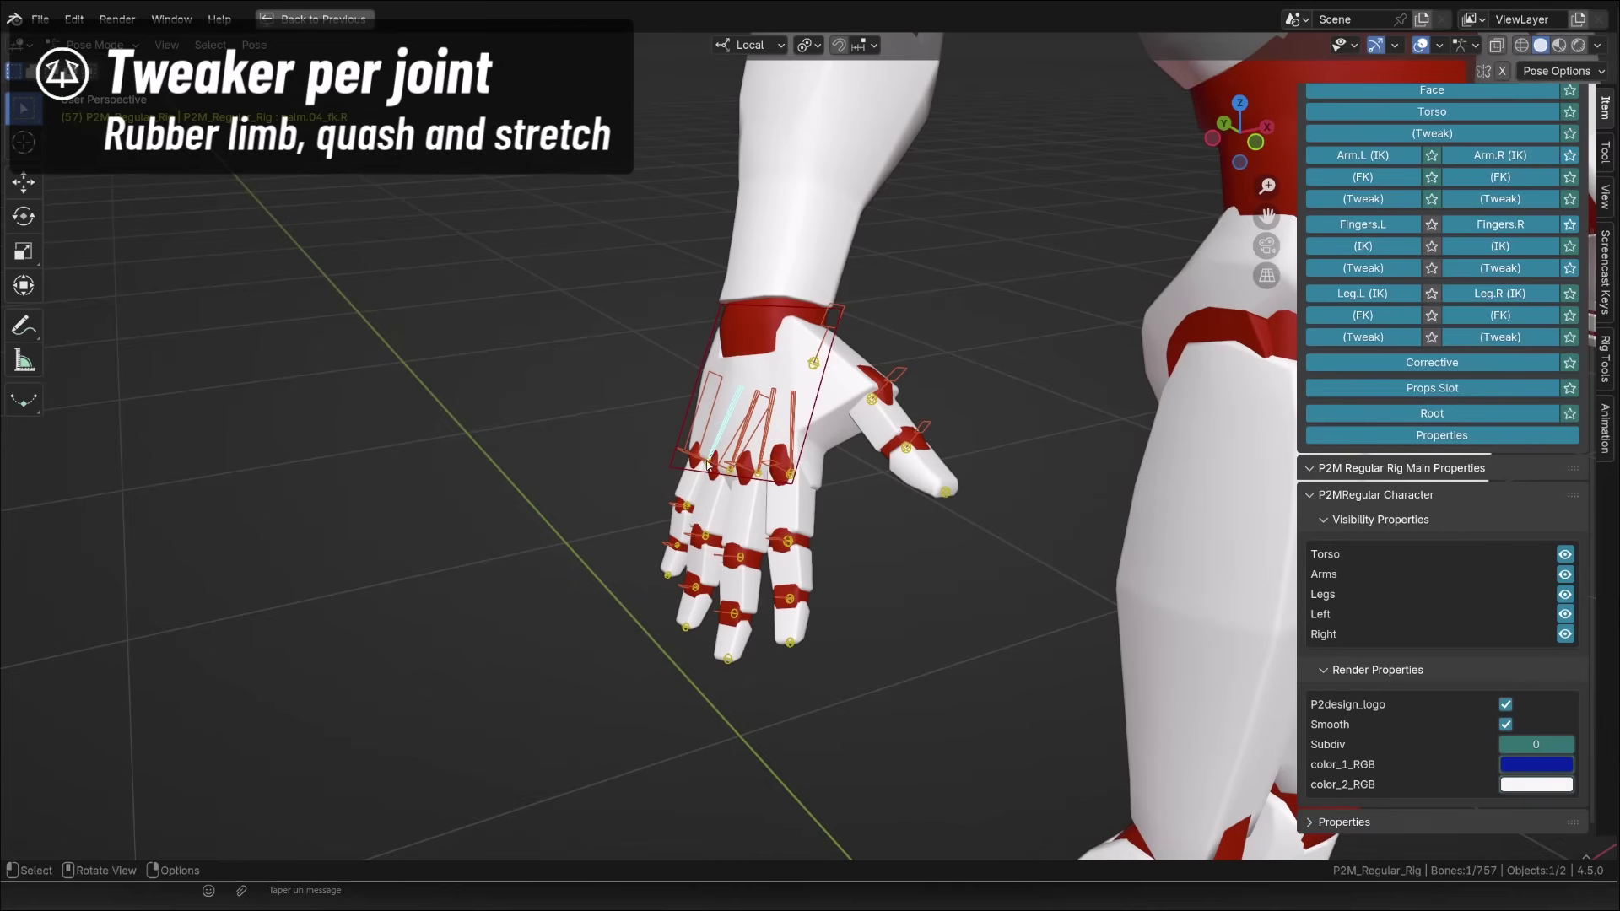
right_click(701, 452)
middle_drag(702, 451, 808, 505)
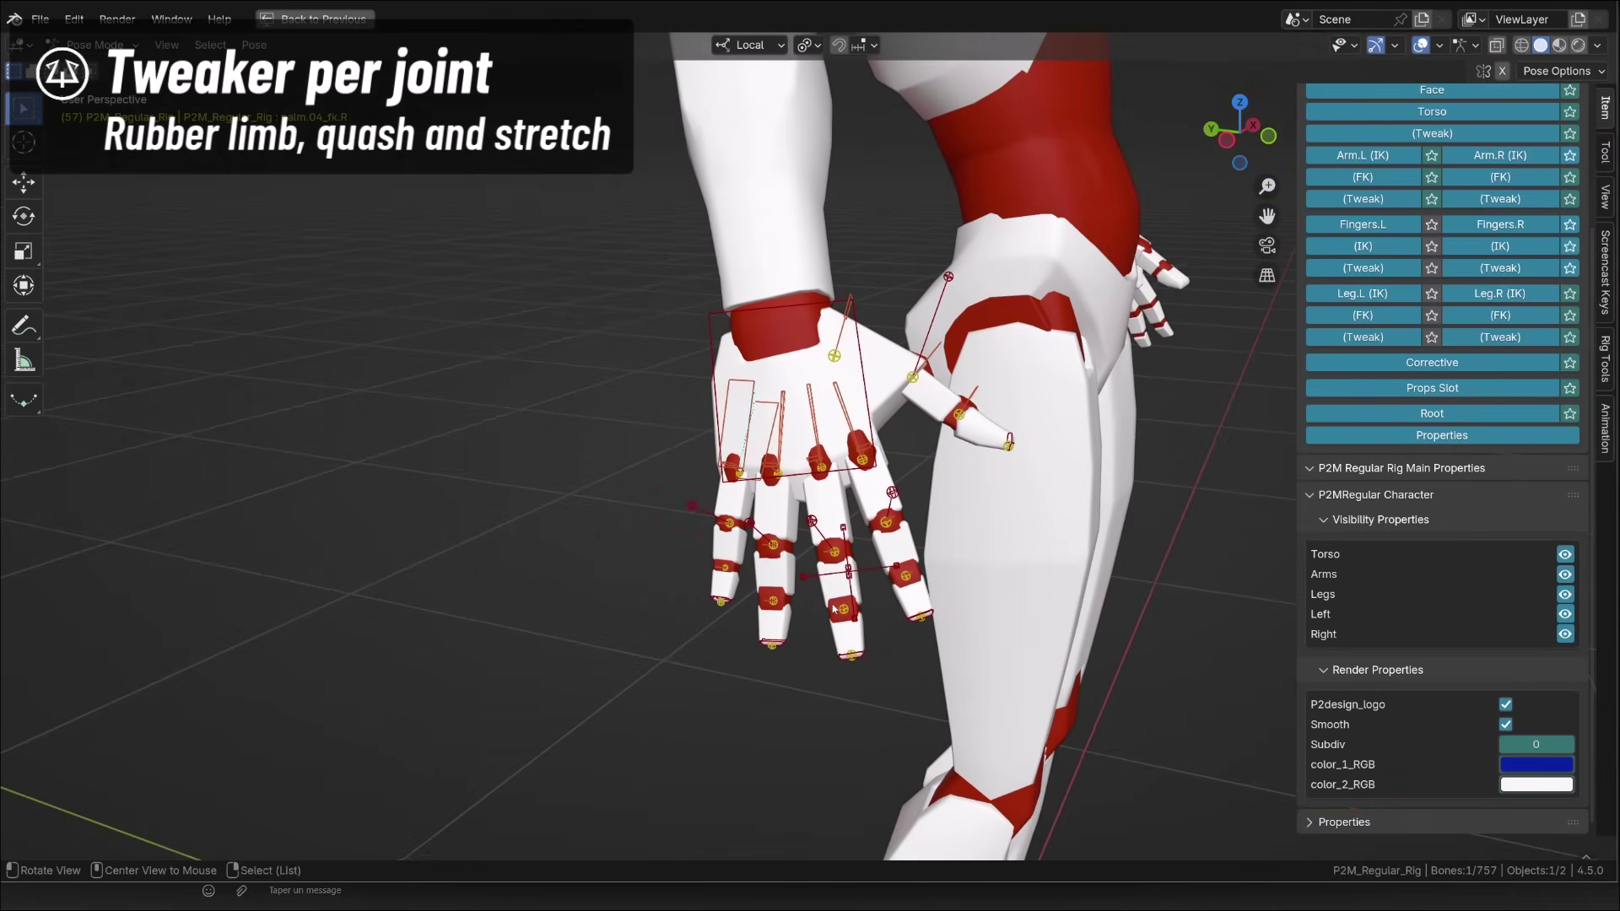
Step: Try moving the right pinky's f_pinky.03IK.R controller
middle_drag(833, 609, 720, 619)
click(739, 580)
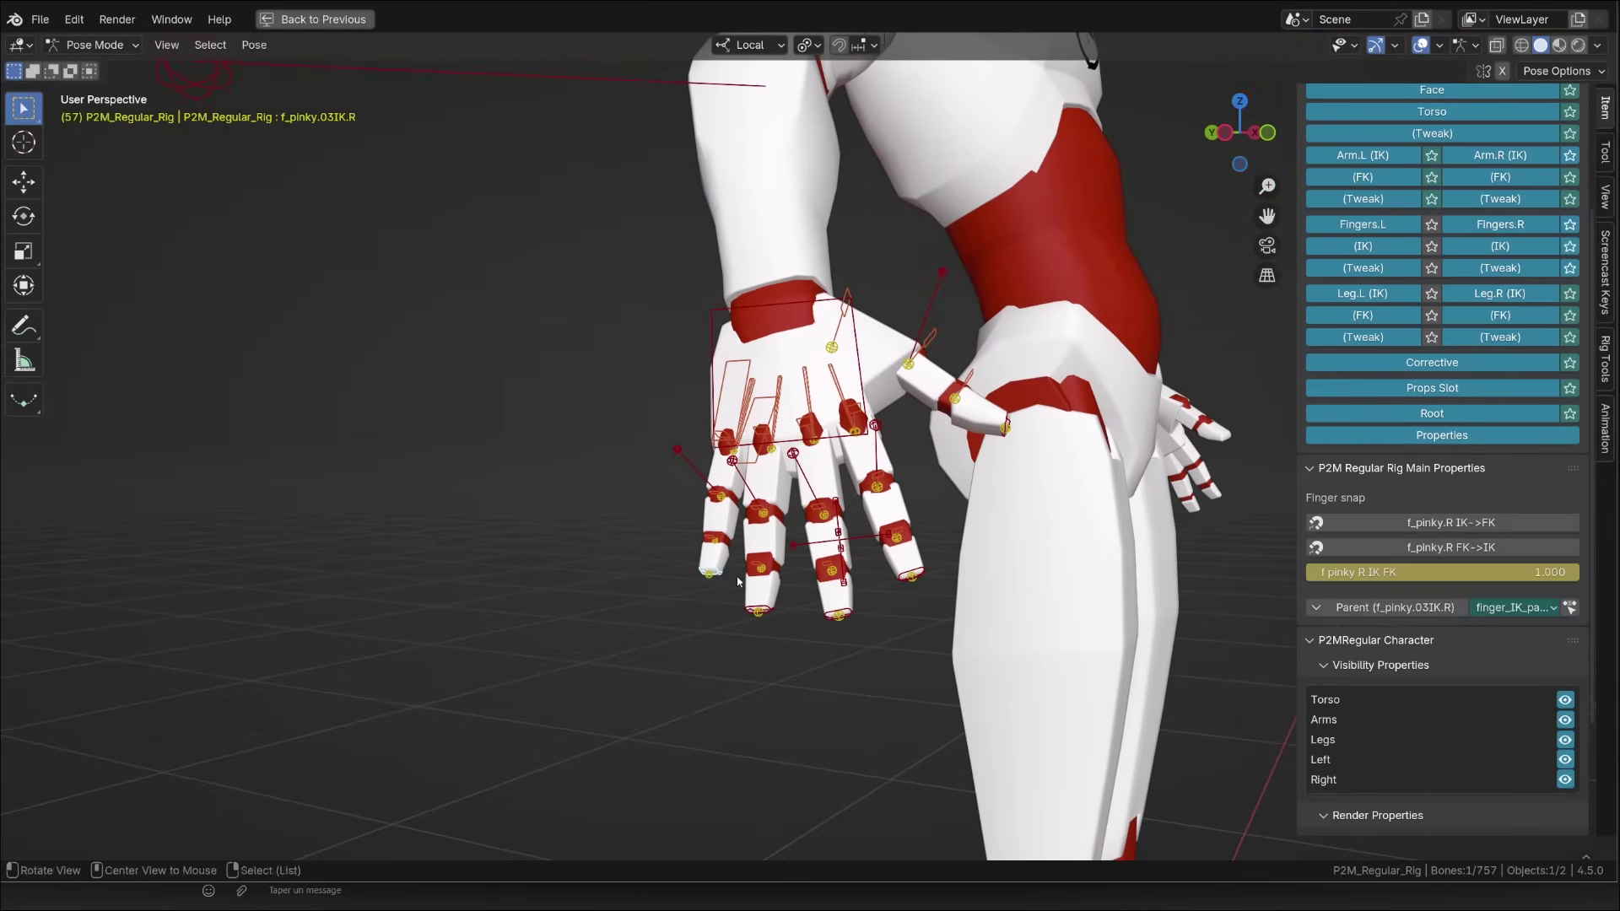
alt+drag(737, 583, 697, 583)
key(g)
right_click(798, 661)
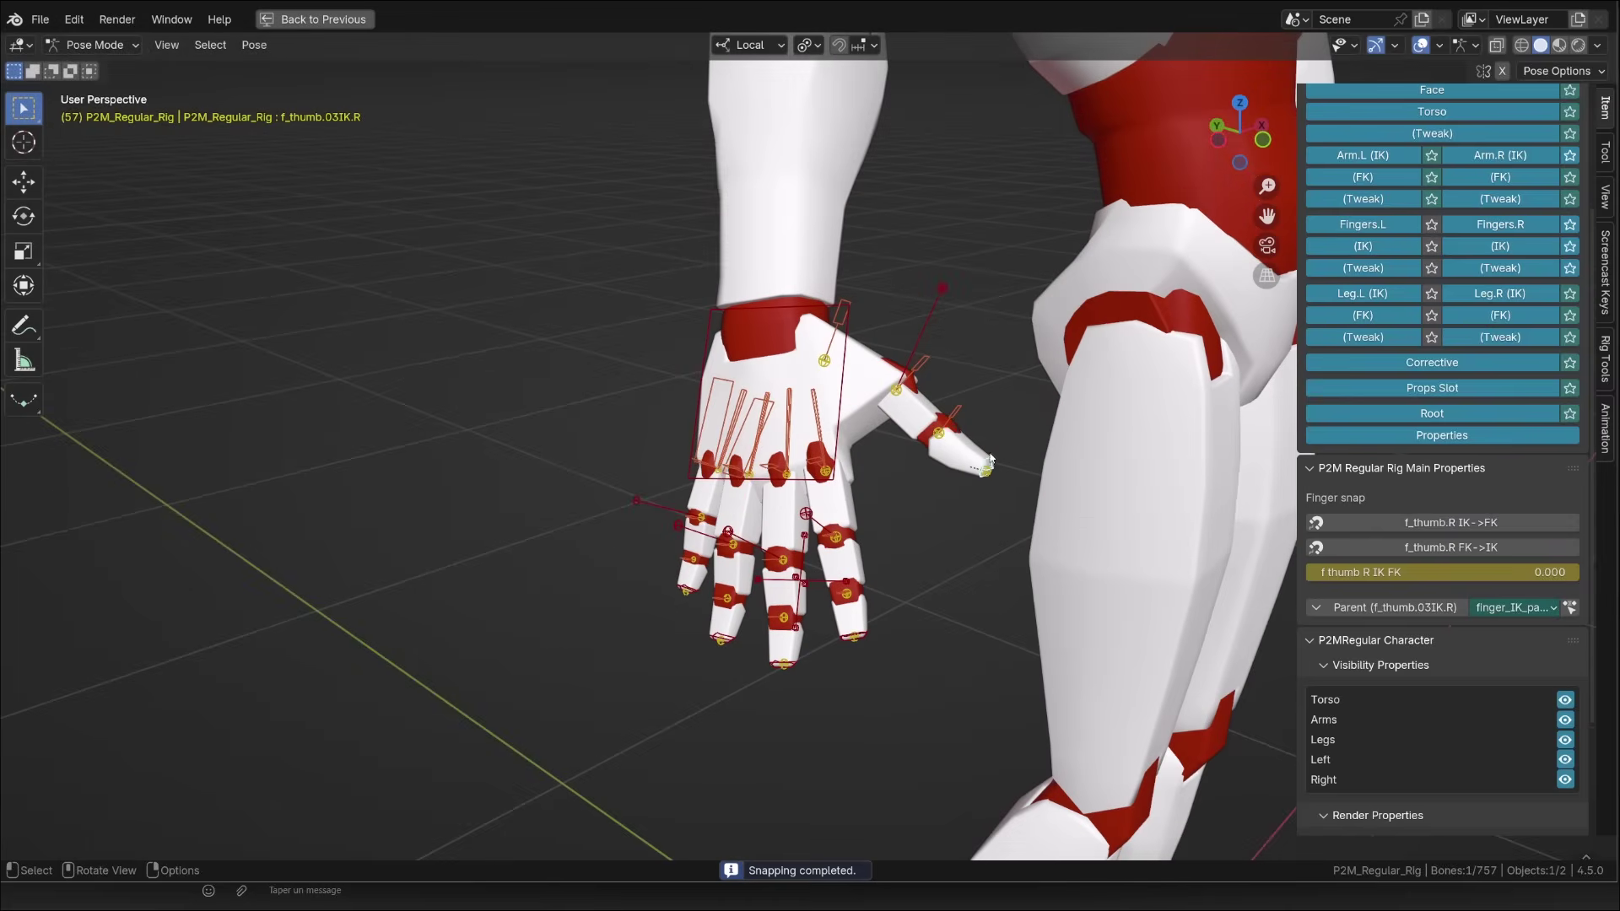
Step: Move the f_thumb.03IK.R, f_index.03IK.R and f_middle.03IK.R controllers to bend those fingers with IK
key(g)
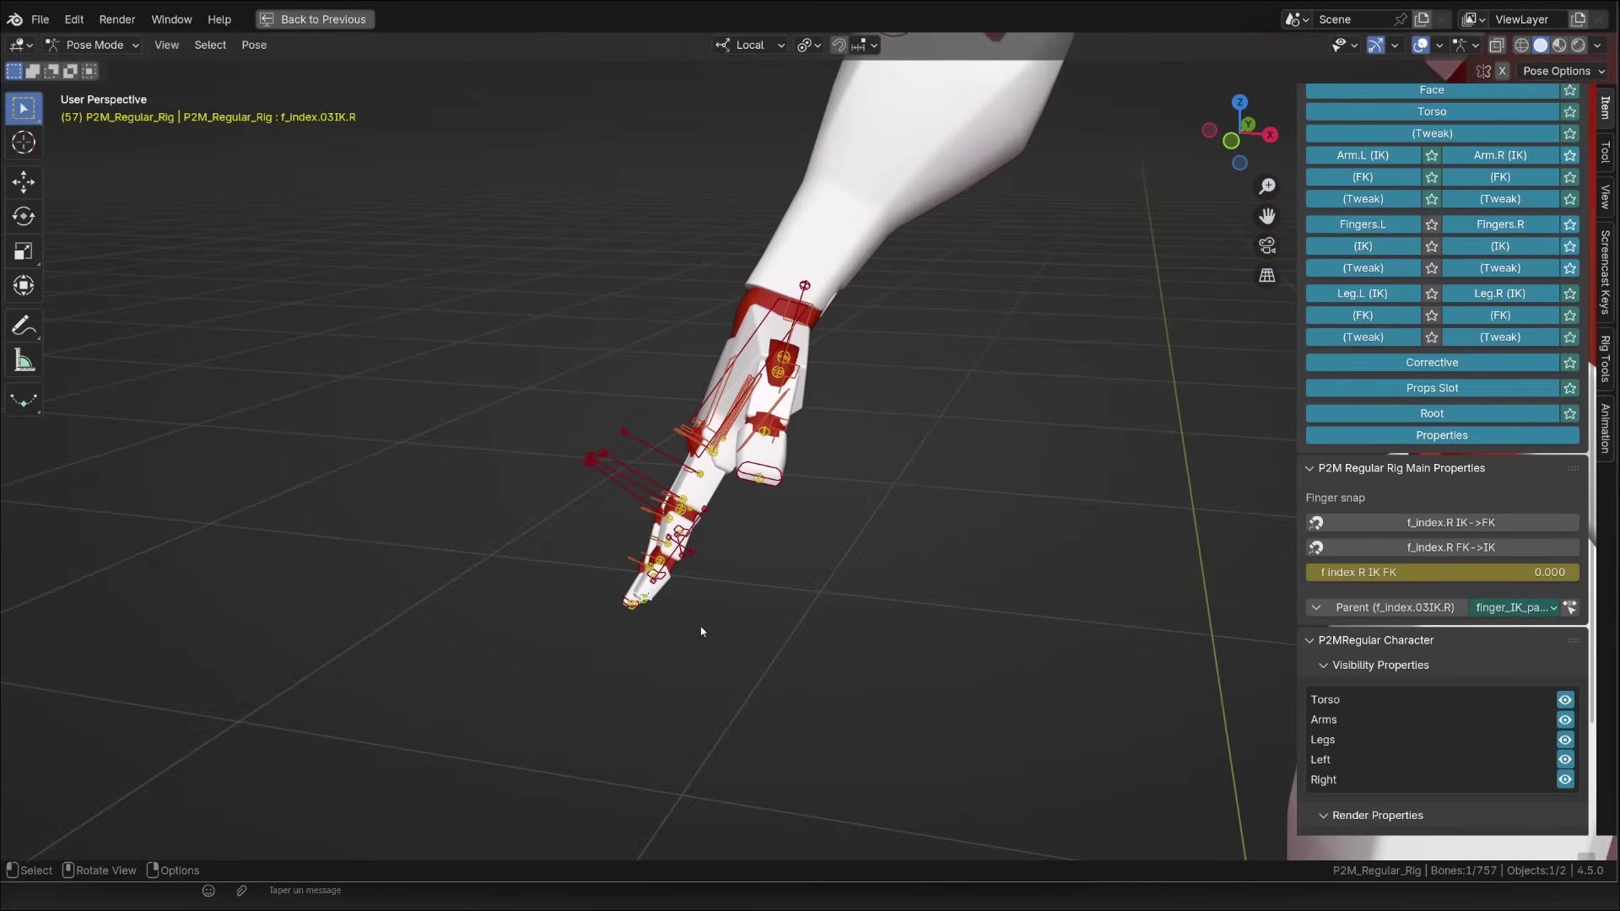
key(g)
click(661, 620)
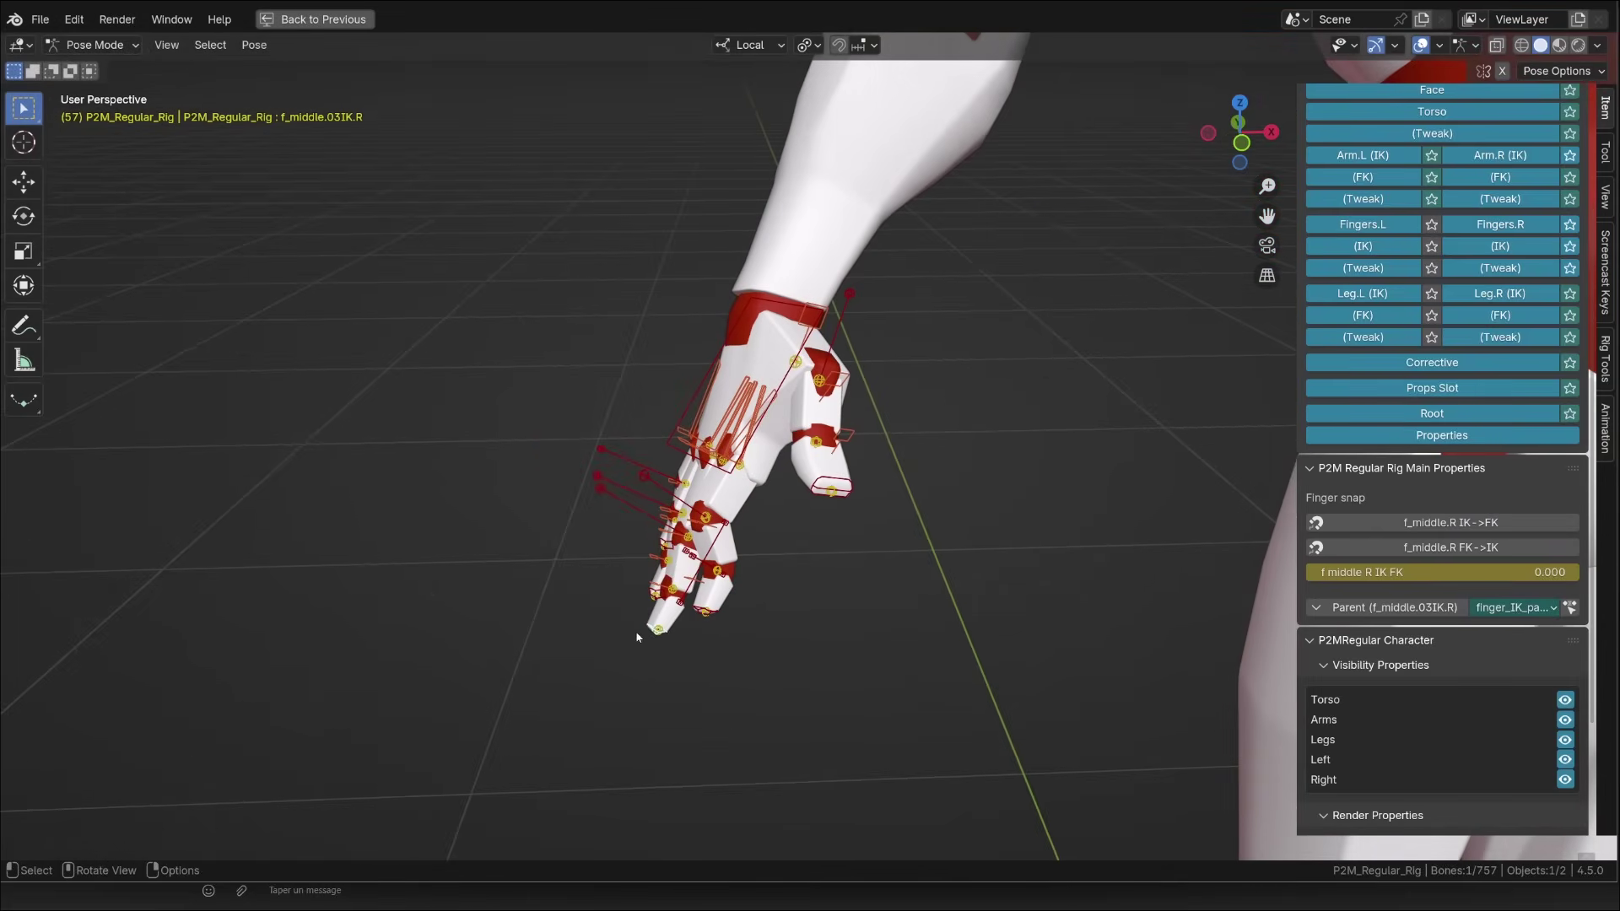
key(g)
click(648, 620)
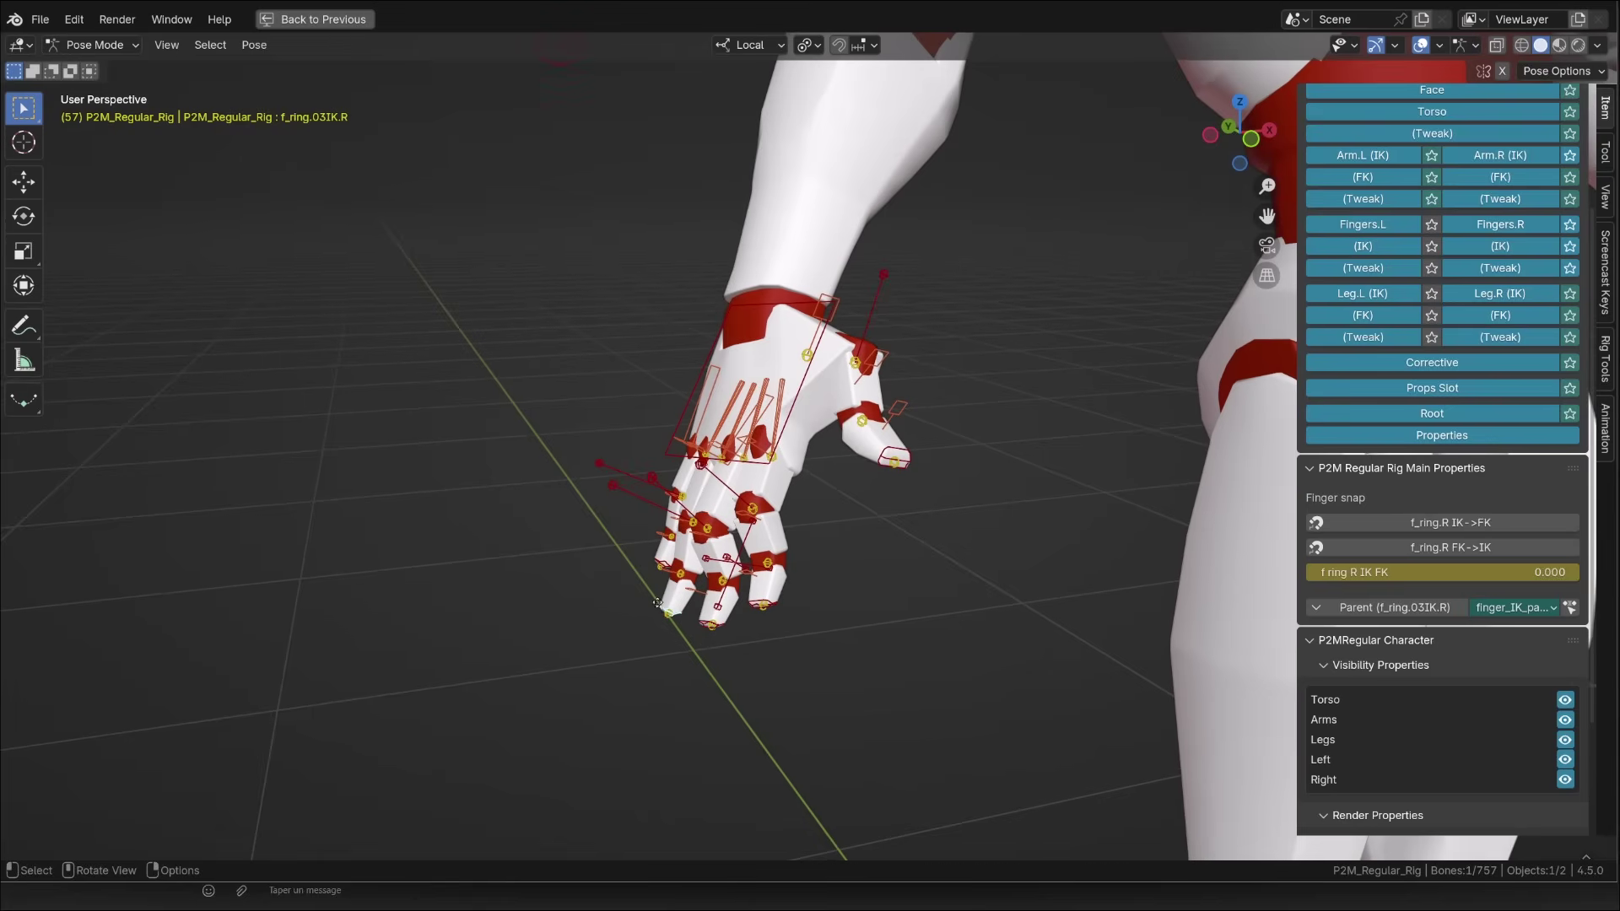
Step: Move the f_ring.03IK.R, f_middle.03IK.R and f_pinky.03IK.R controllers to bend the remaining right-hand fingers
key(g)
click(698, 613)
click(706, 623)
key(g)
click(705, 626)
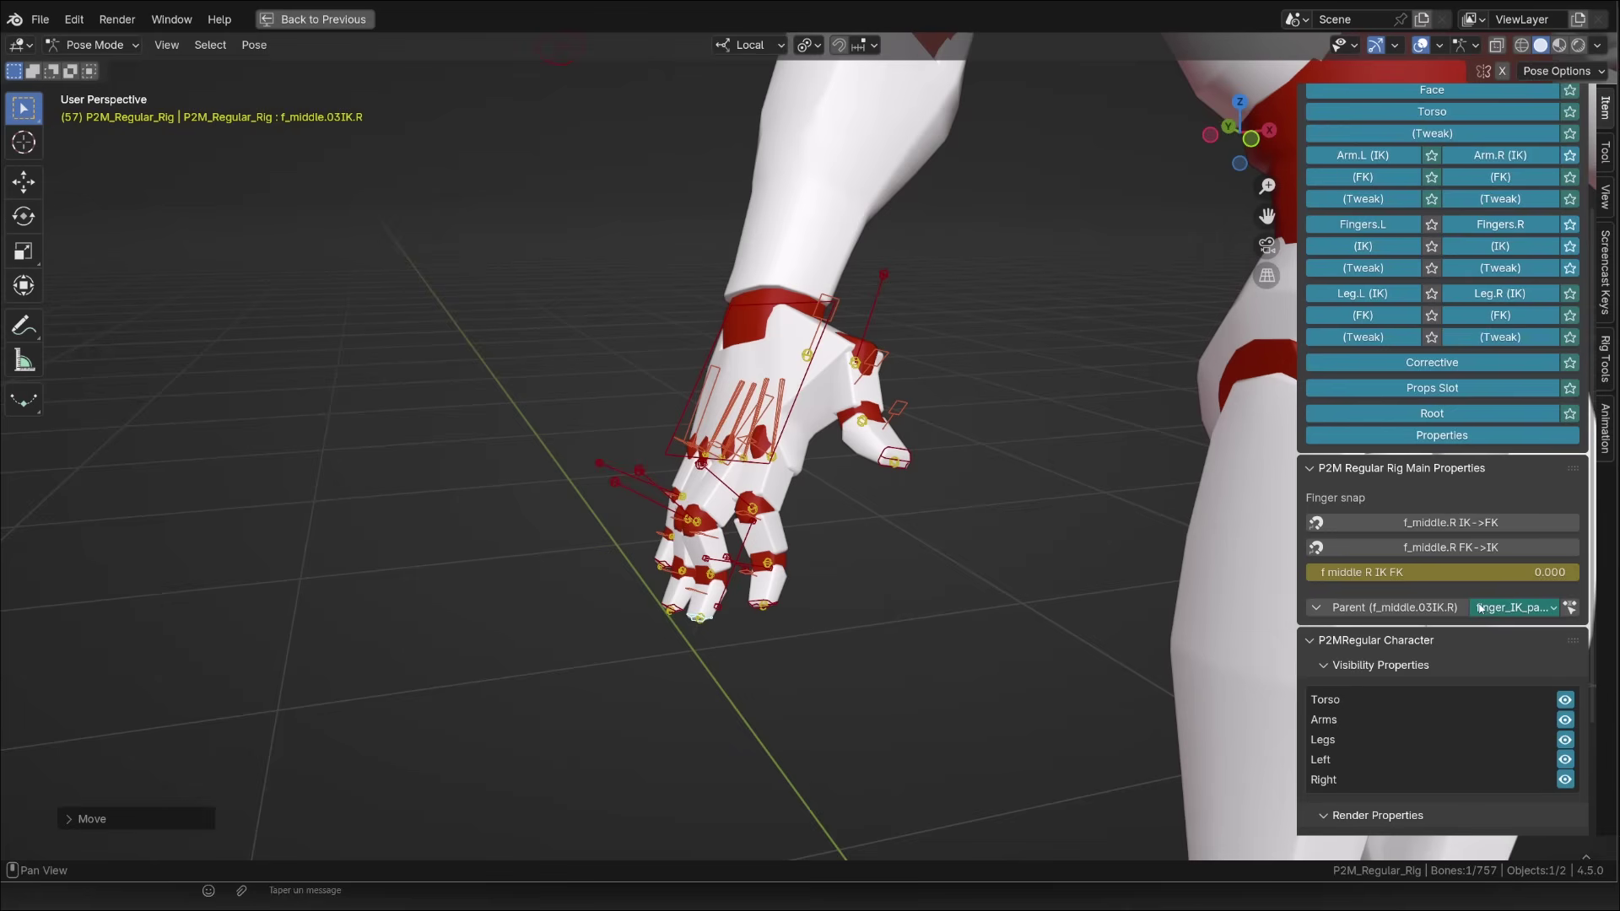
middle_drag(682, 629, 675, 617)
click(683, 587)
key(g)
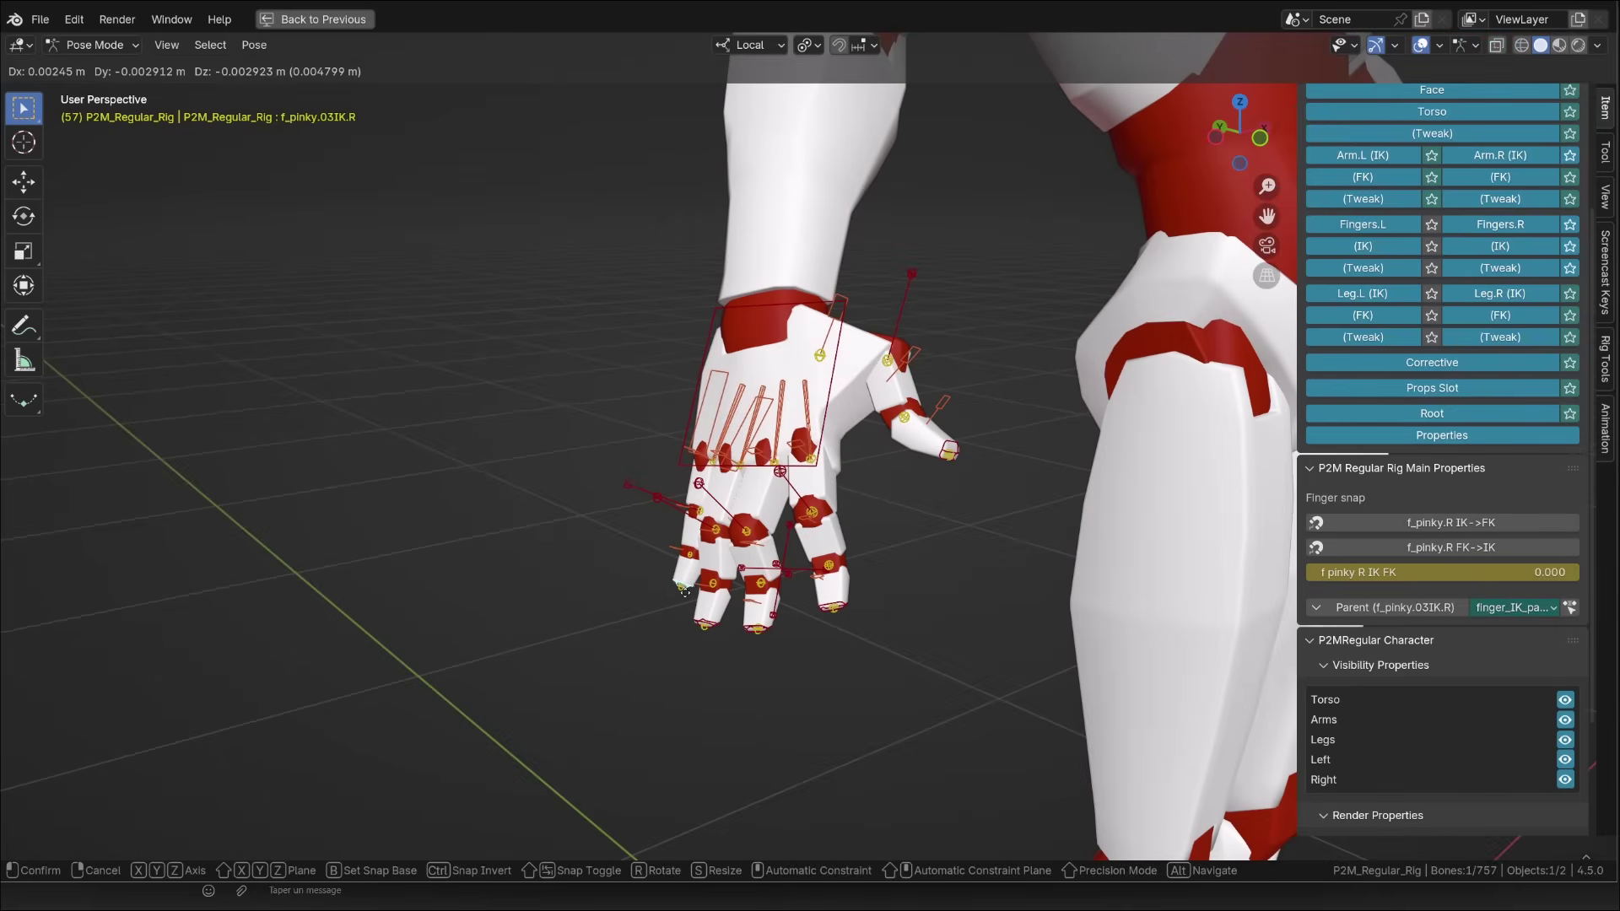
click(684, 588)
Step: Move the finger_IK_parent.R controller to shift all right-hand finger IK controllers together
click(791, 564)
middle_drag(791, 564, 722, 556)
key(g)
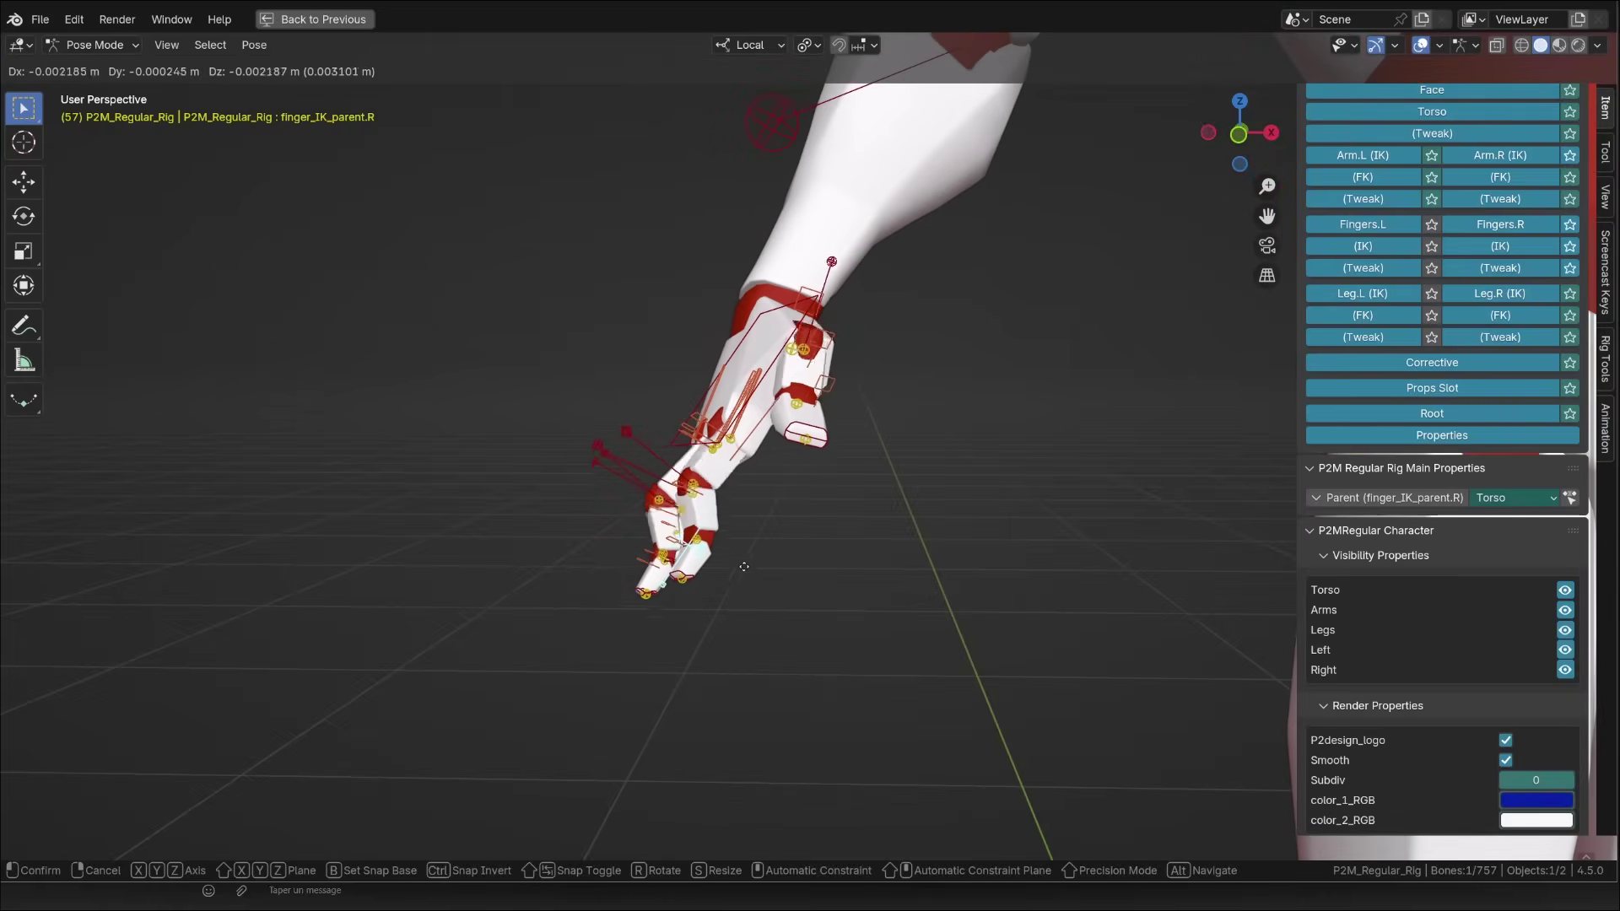
click(765, 564)
Step: Move the hand_ik.R controller to test the fingers' IK while finger_IK_parent.R is parented to the torso
click(731, 355)
key(g)
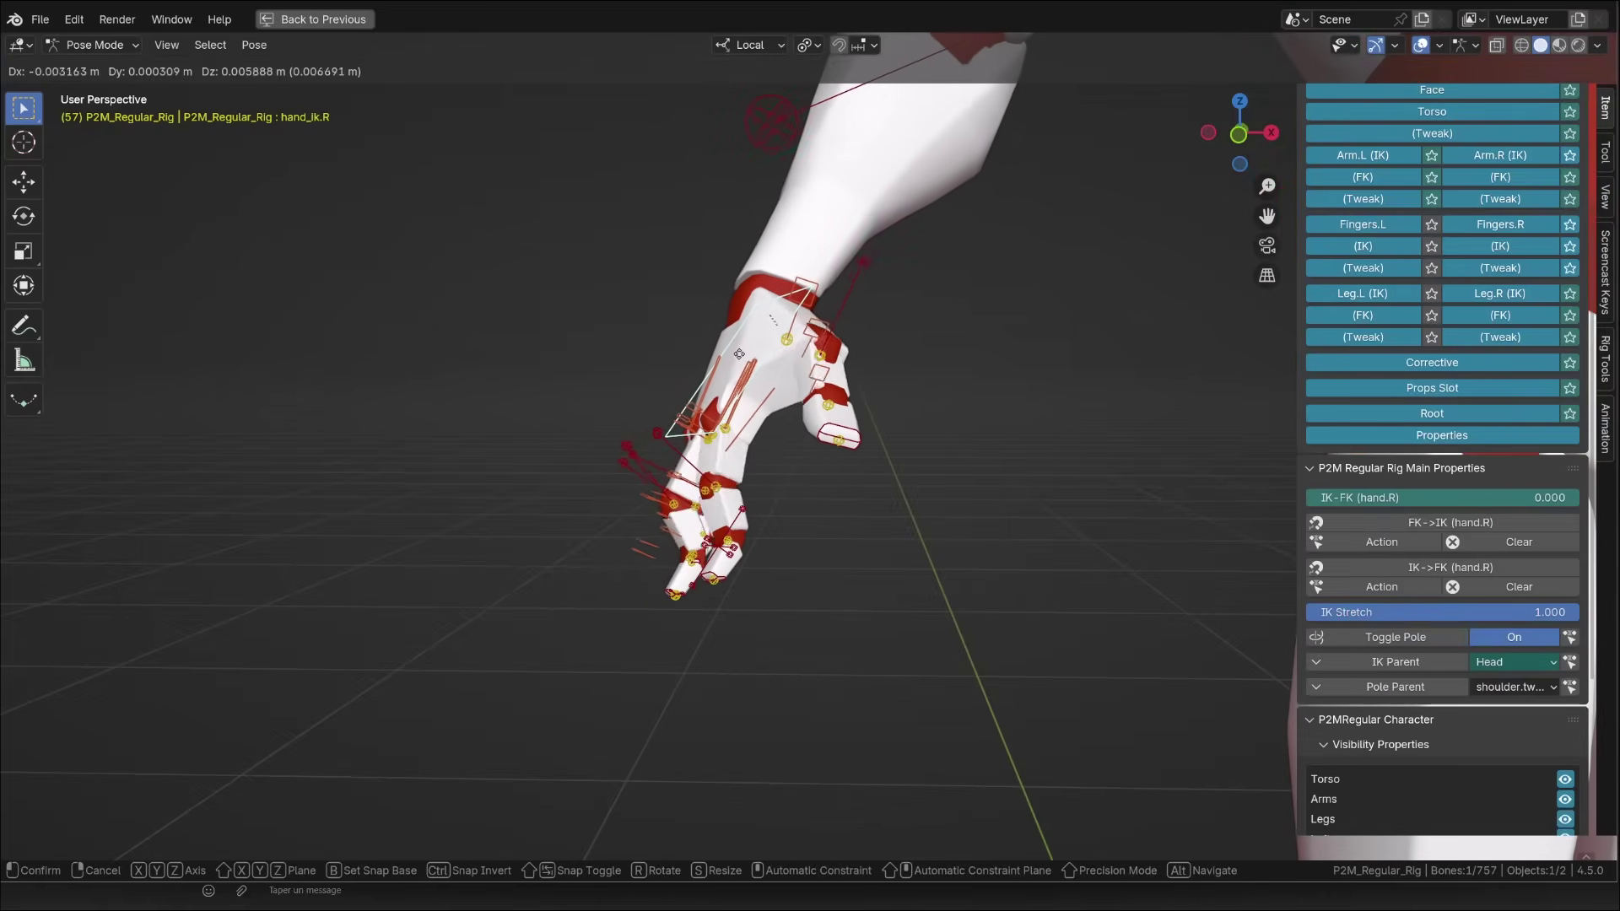
middle_drag(701, 403, 810, 422)
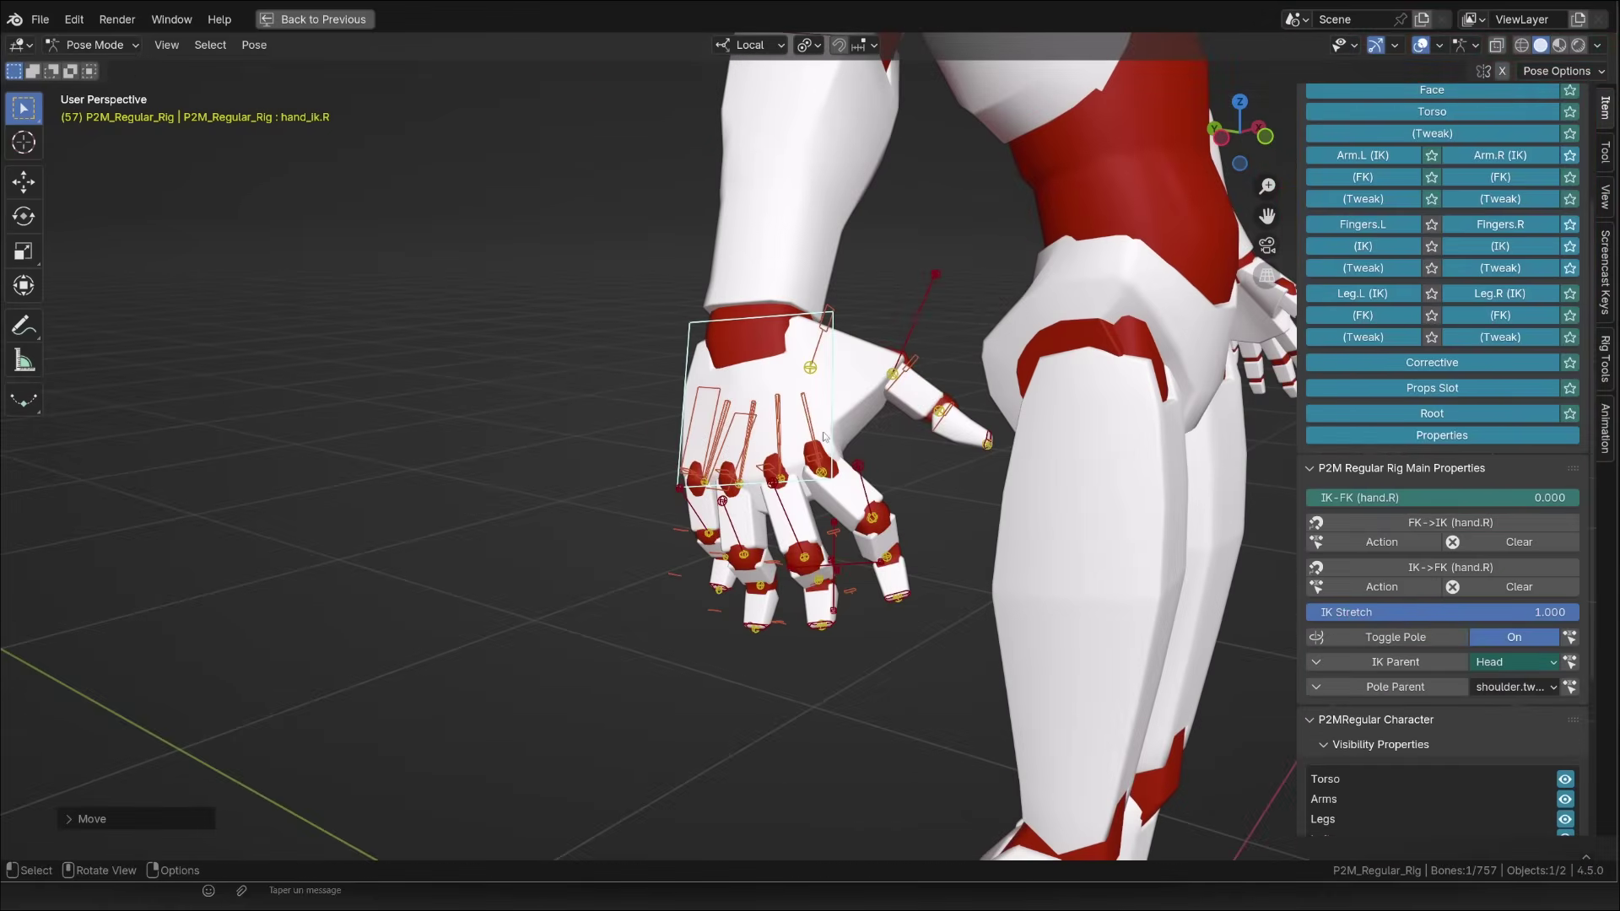
key(g)
click(835, 486)
Step: Switch the finger_IK_parent.R controller's parent to hand.R, and move the right hand's IK controller to test it
click(843, 549)
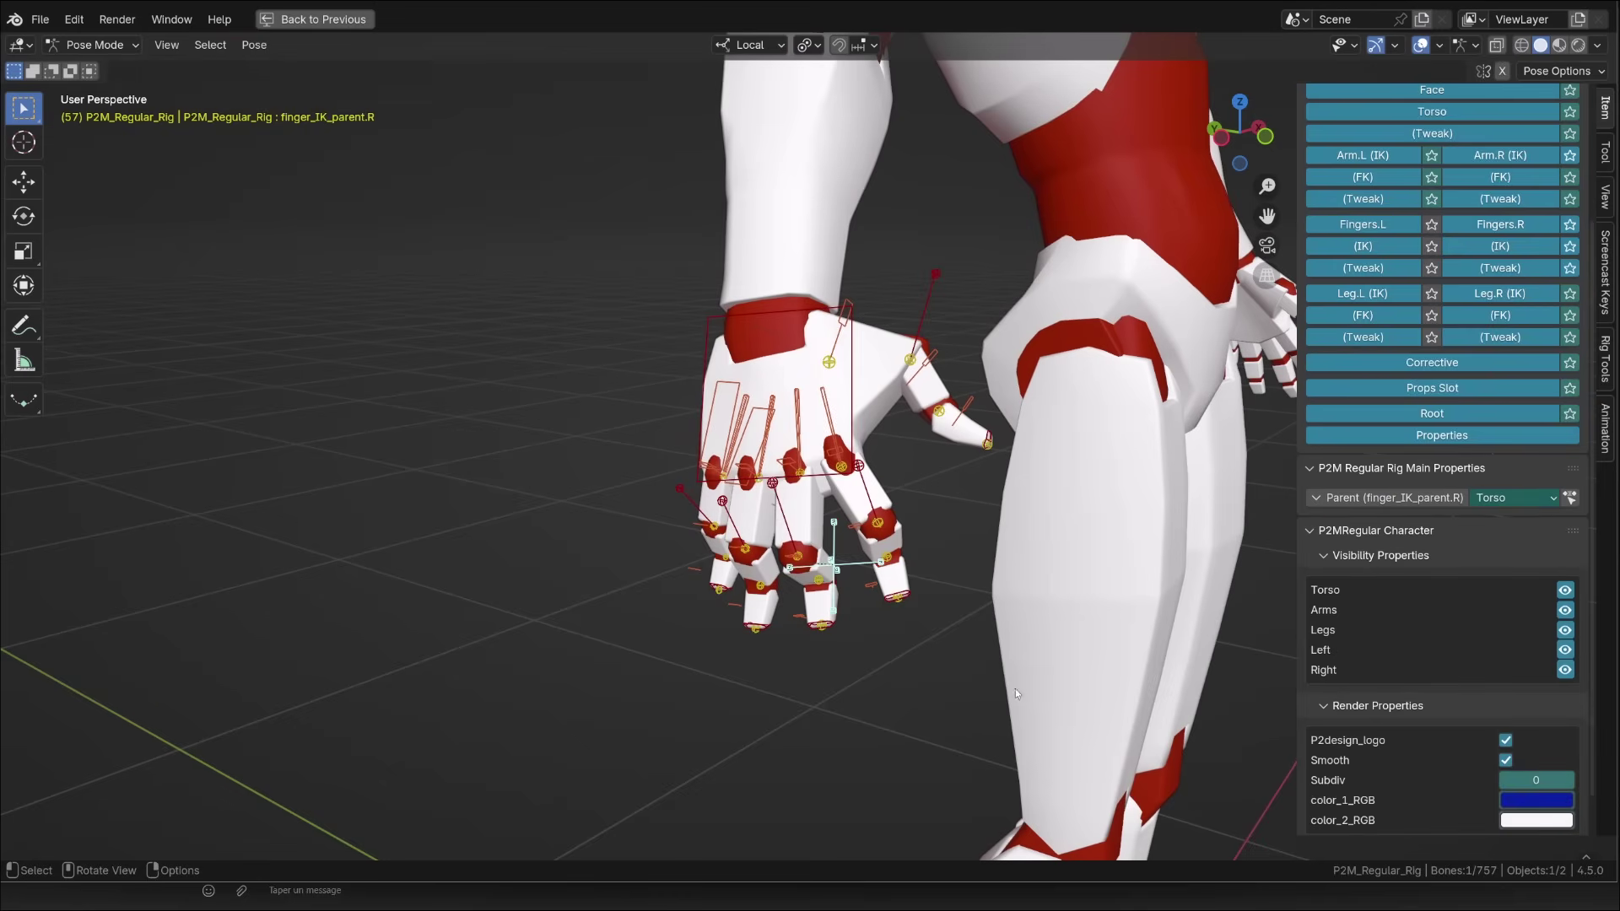
click(1448, 498)
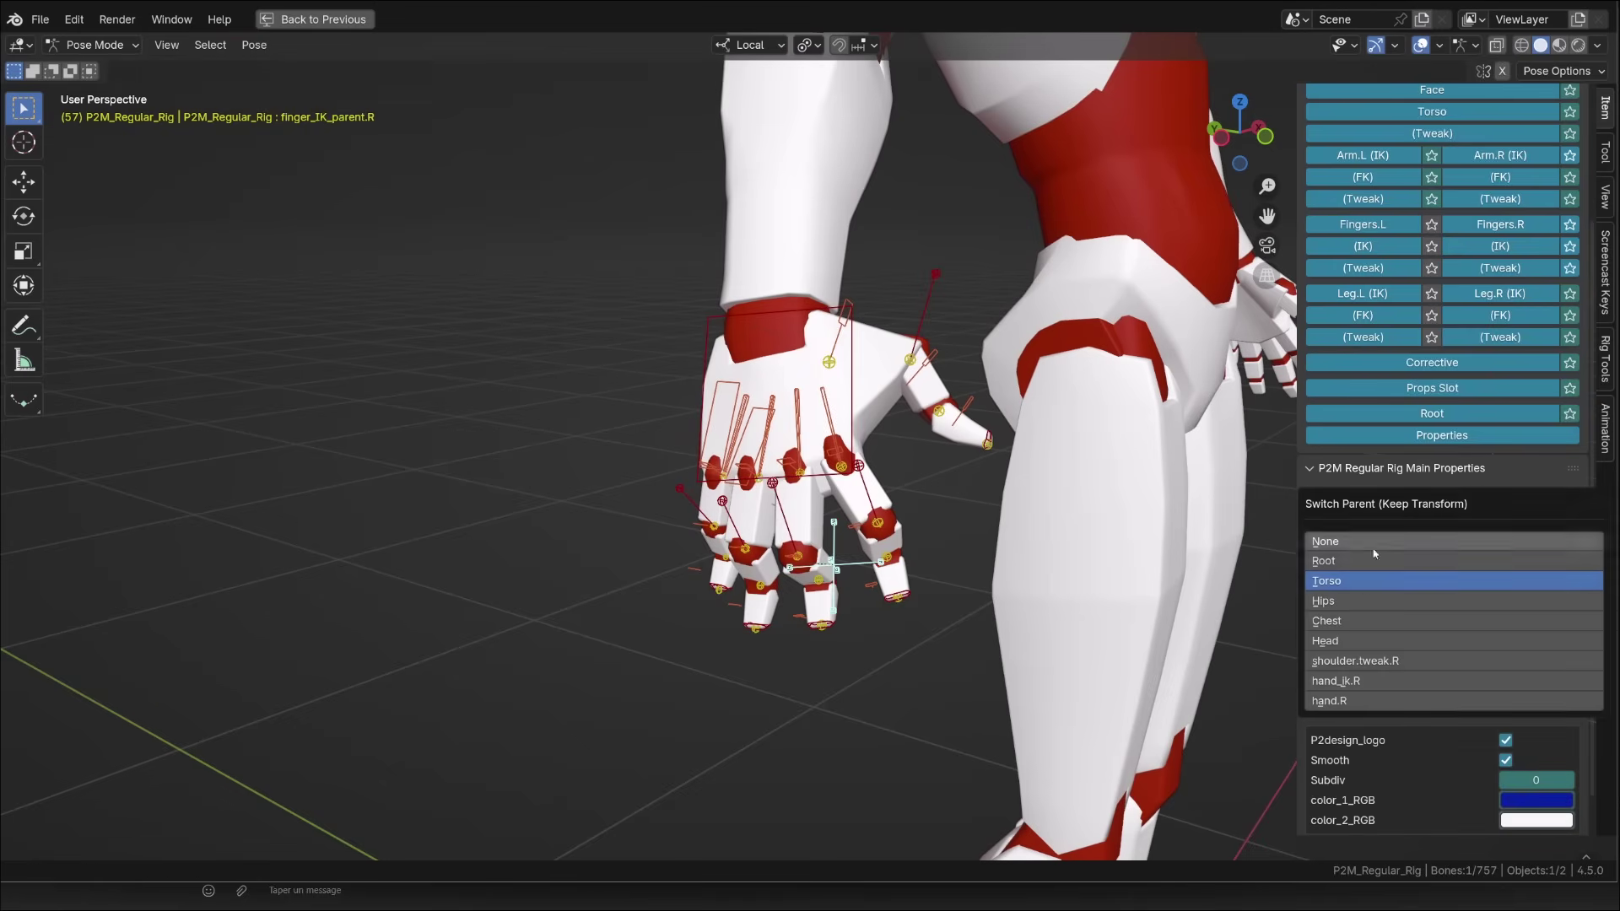
click(1366, 702)
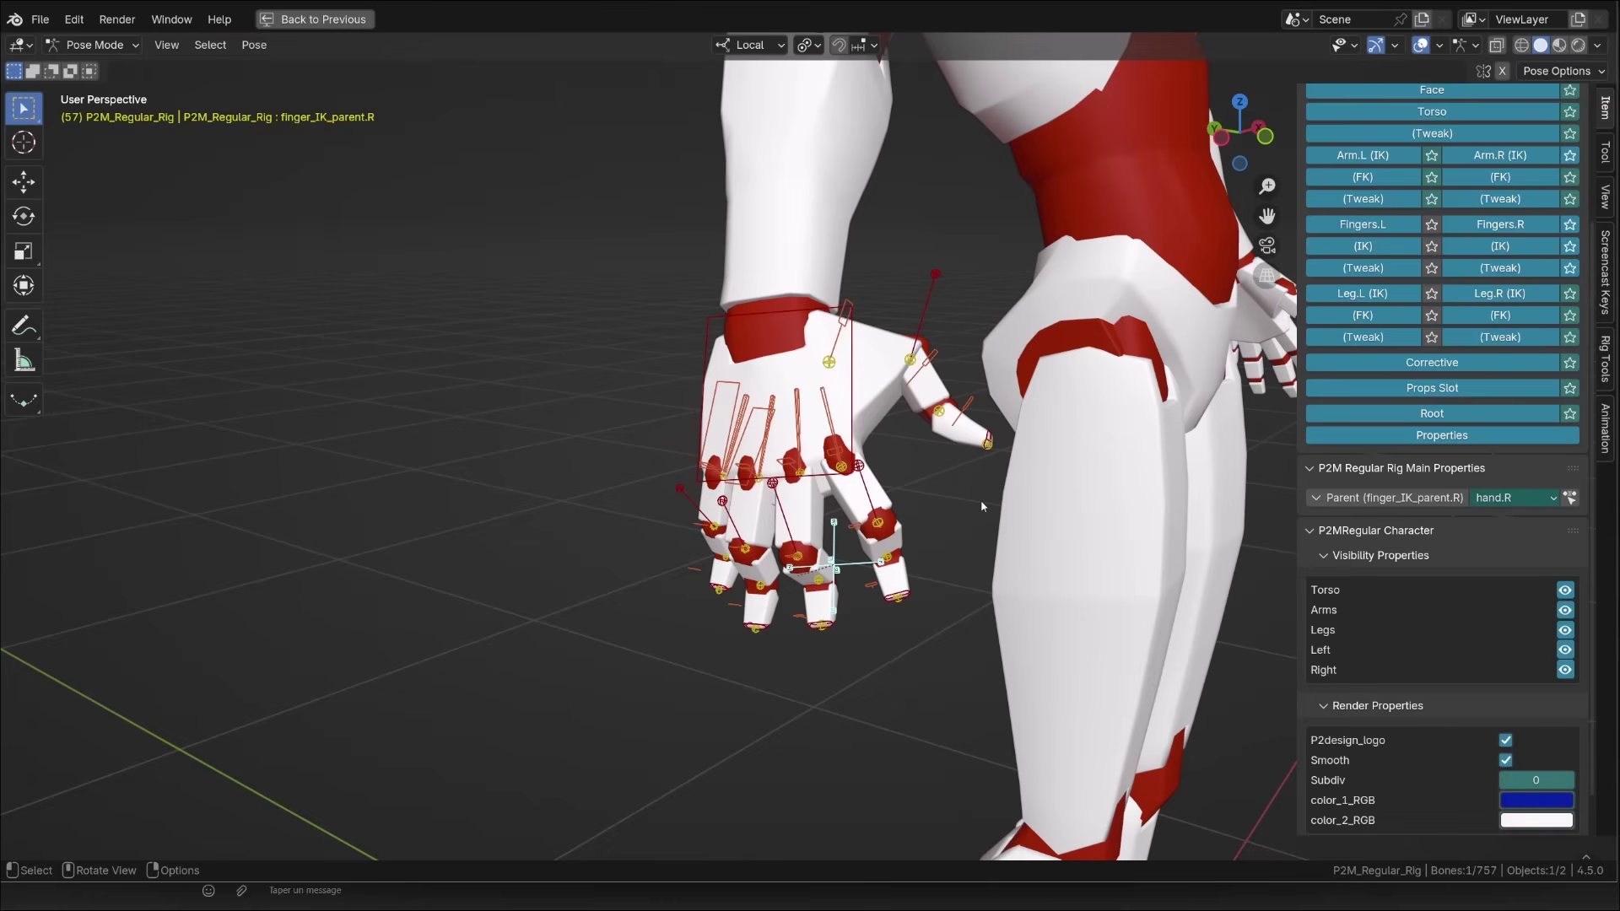
click(853, 391)
middle_drag(865, 444, 786, 427)
key(g)
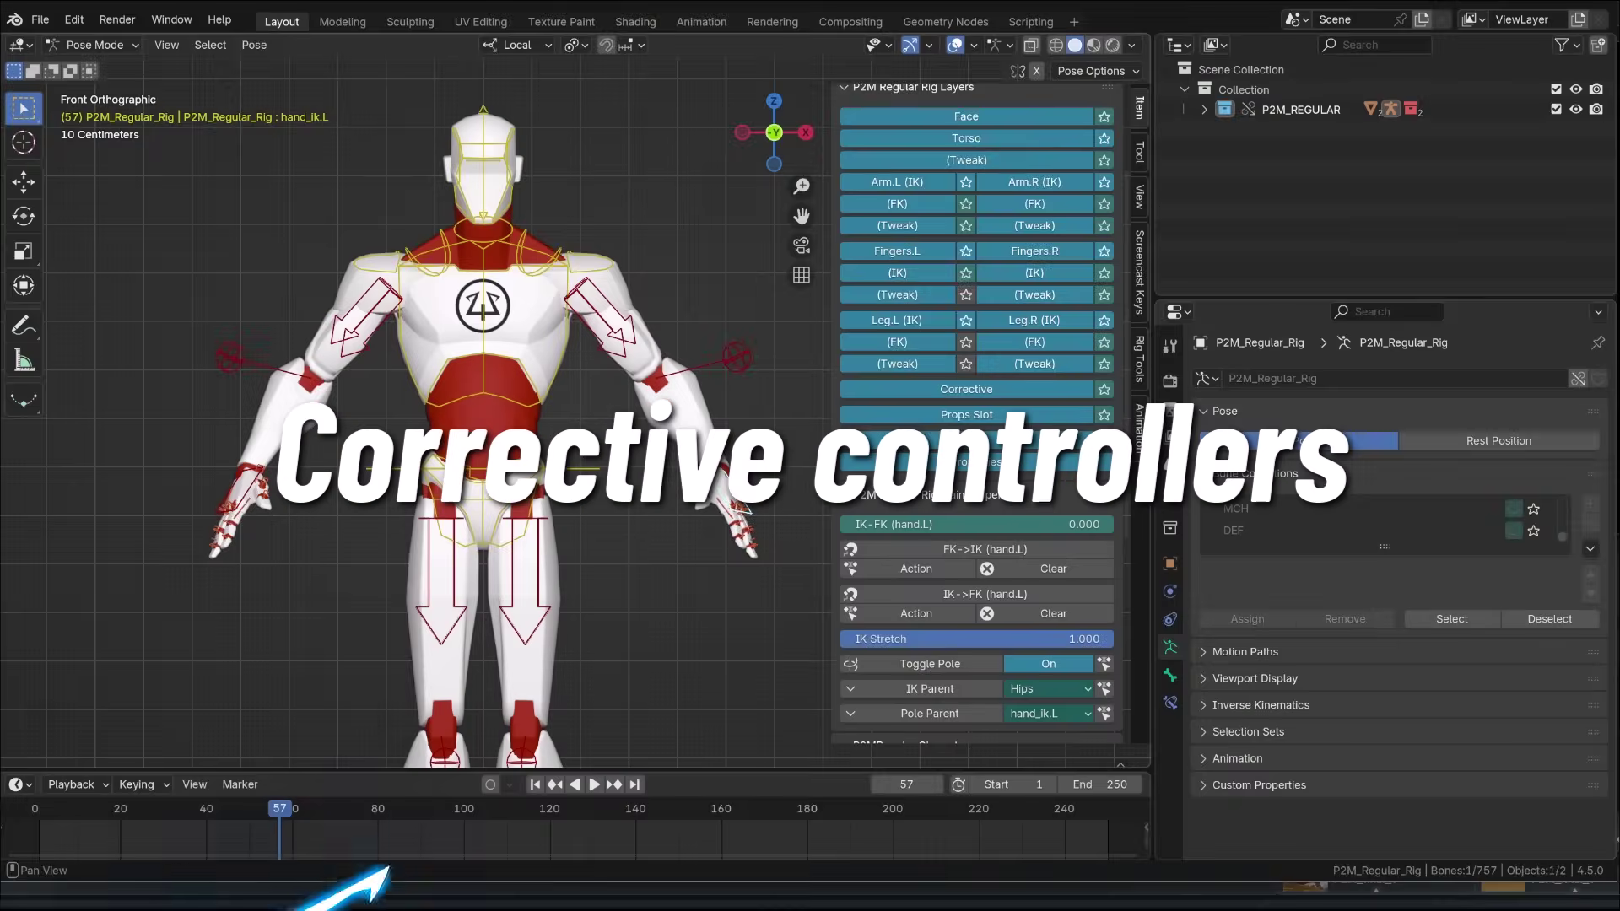
Step: Rotate the shoulder.L controller and try moving the Cor_trapezius.L corrective controller
shift+middle_drag(475, 224, 499, 360)
scroll(527, 377, up, 4)
click(651, 452)
key(r)
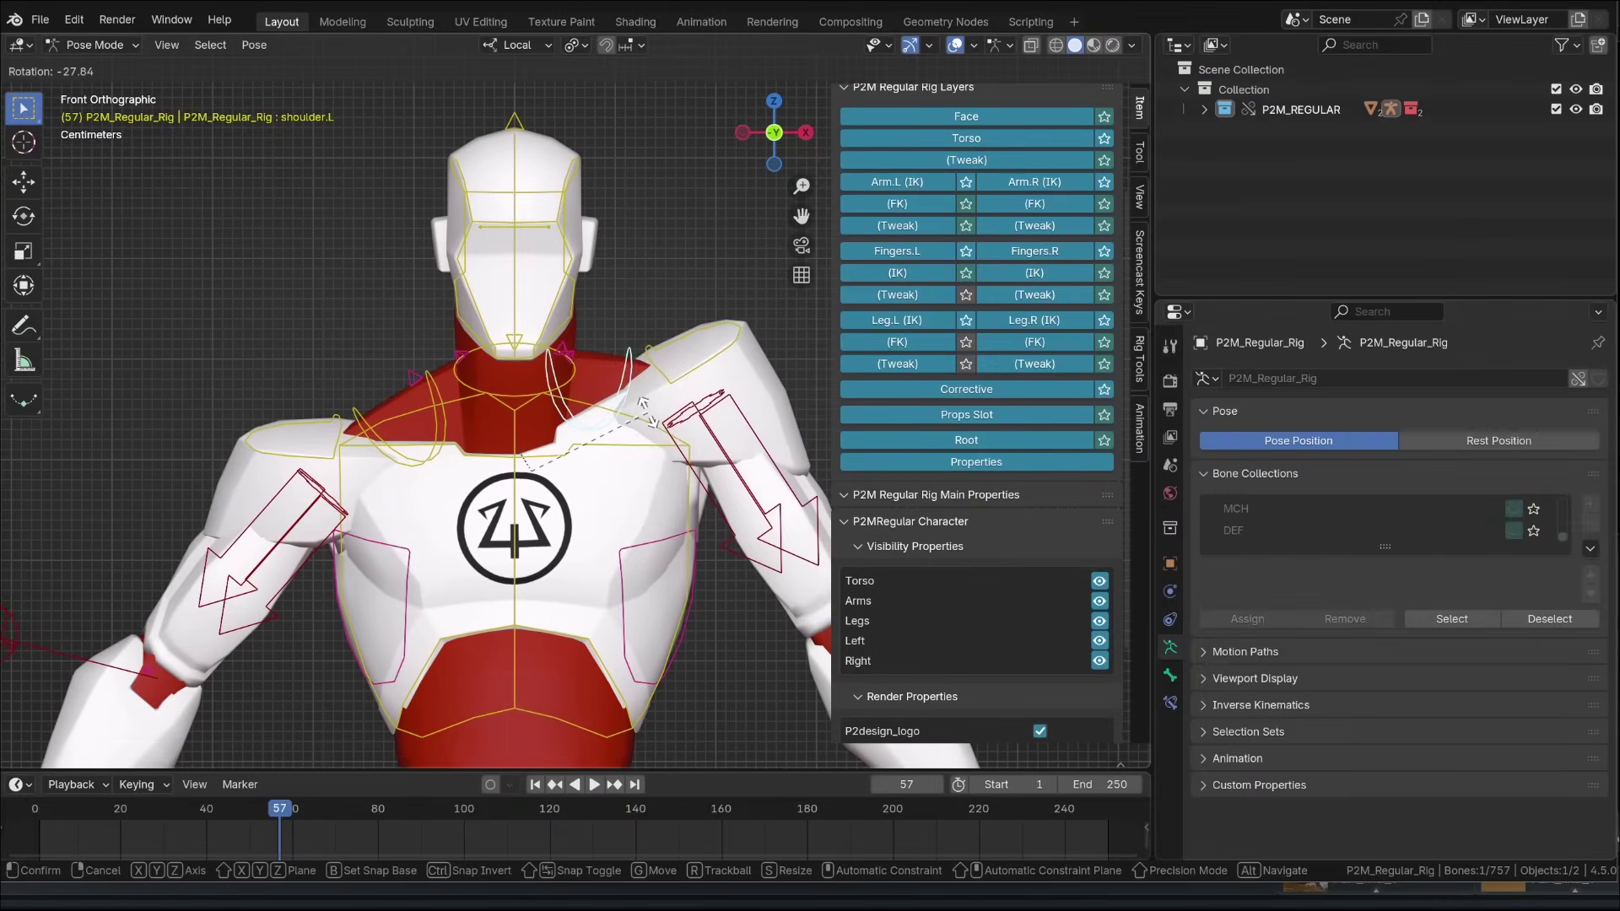
click(596, 369)
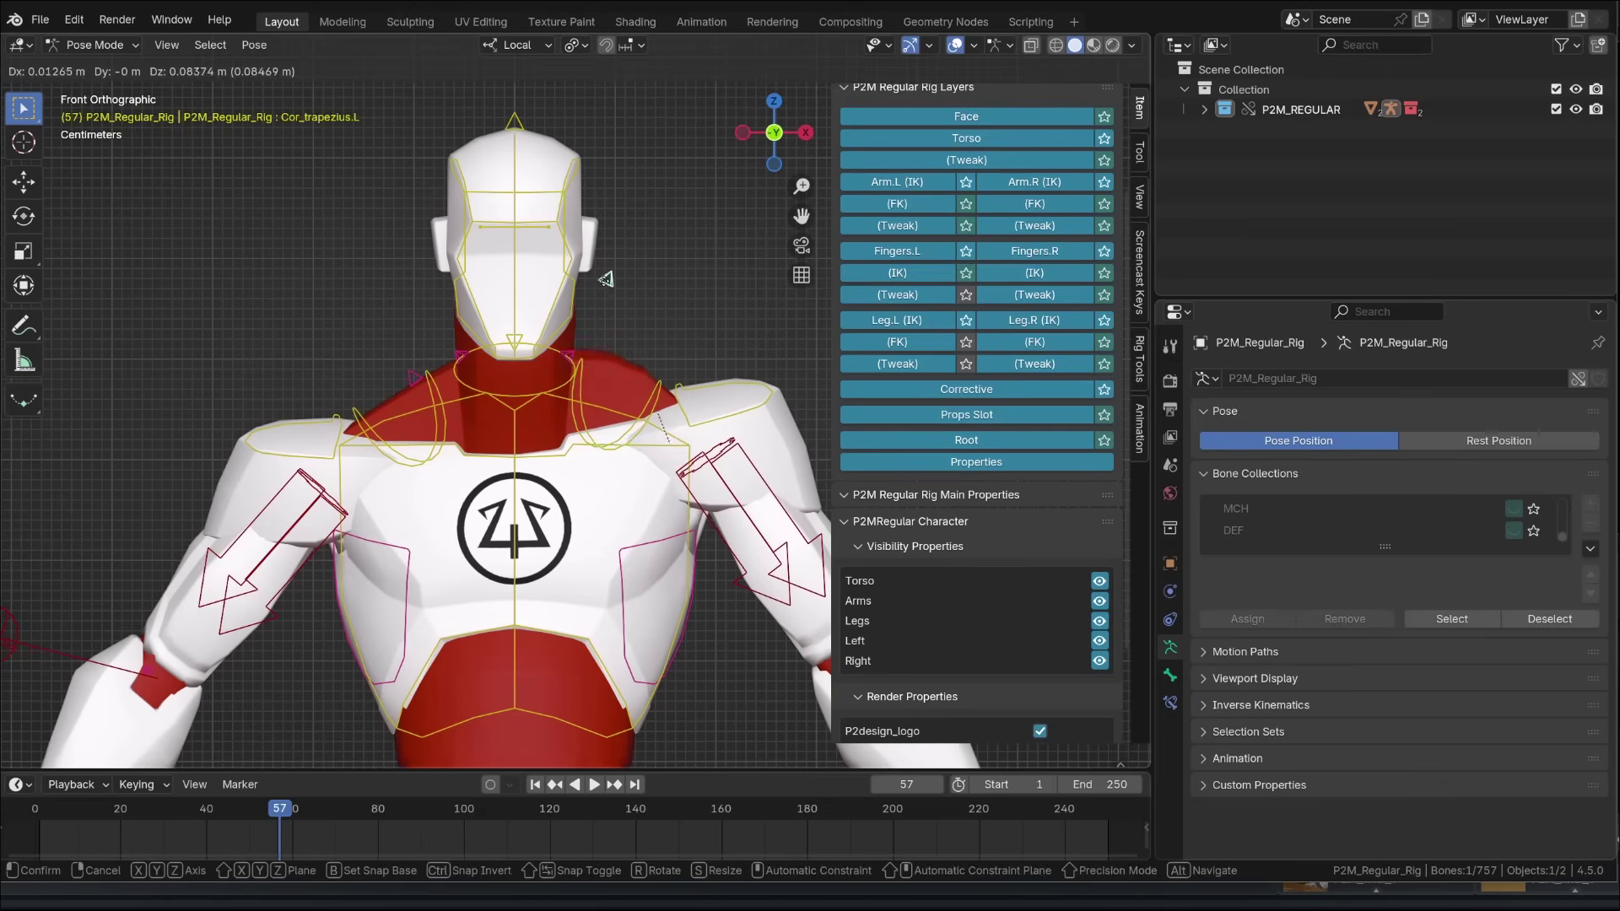
Step: Rotate the shoulder.R controller and select the Cor_trapezius.R corrective controller
click(425, 383)
key(r)
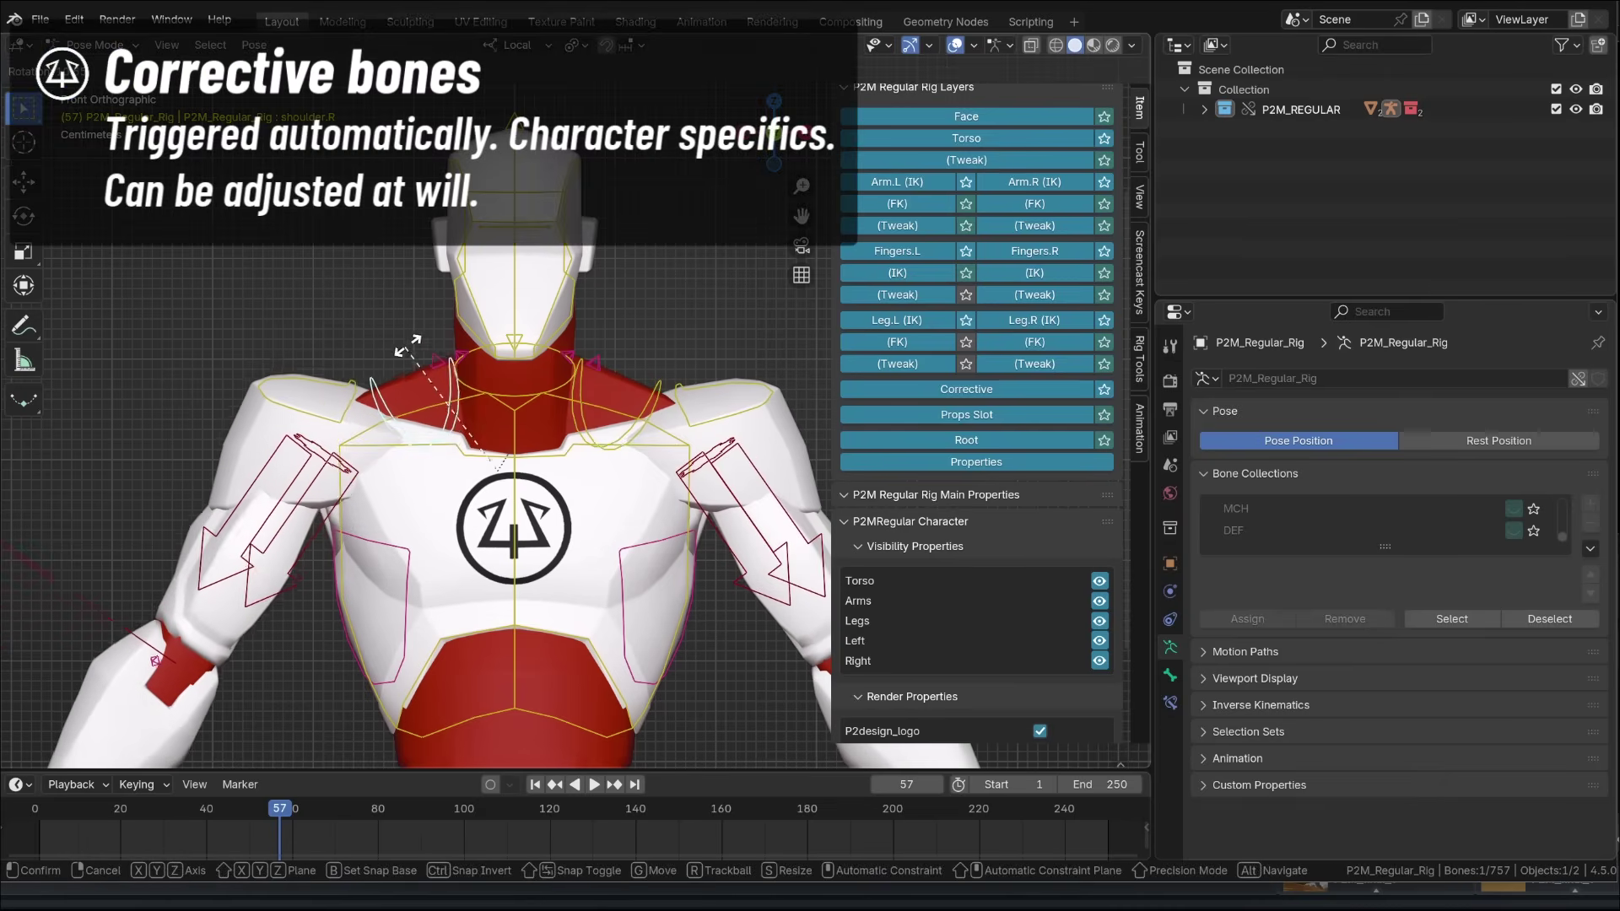
click(434, 360)
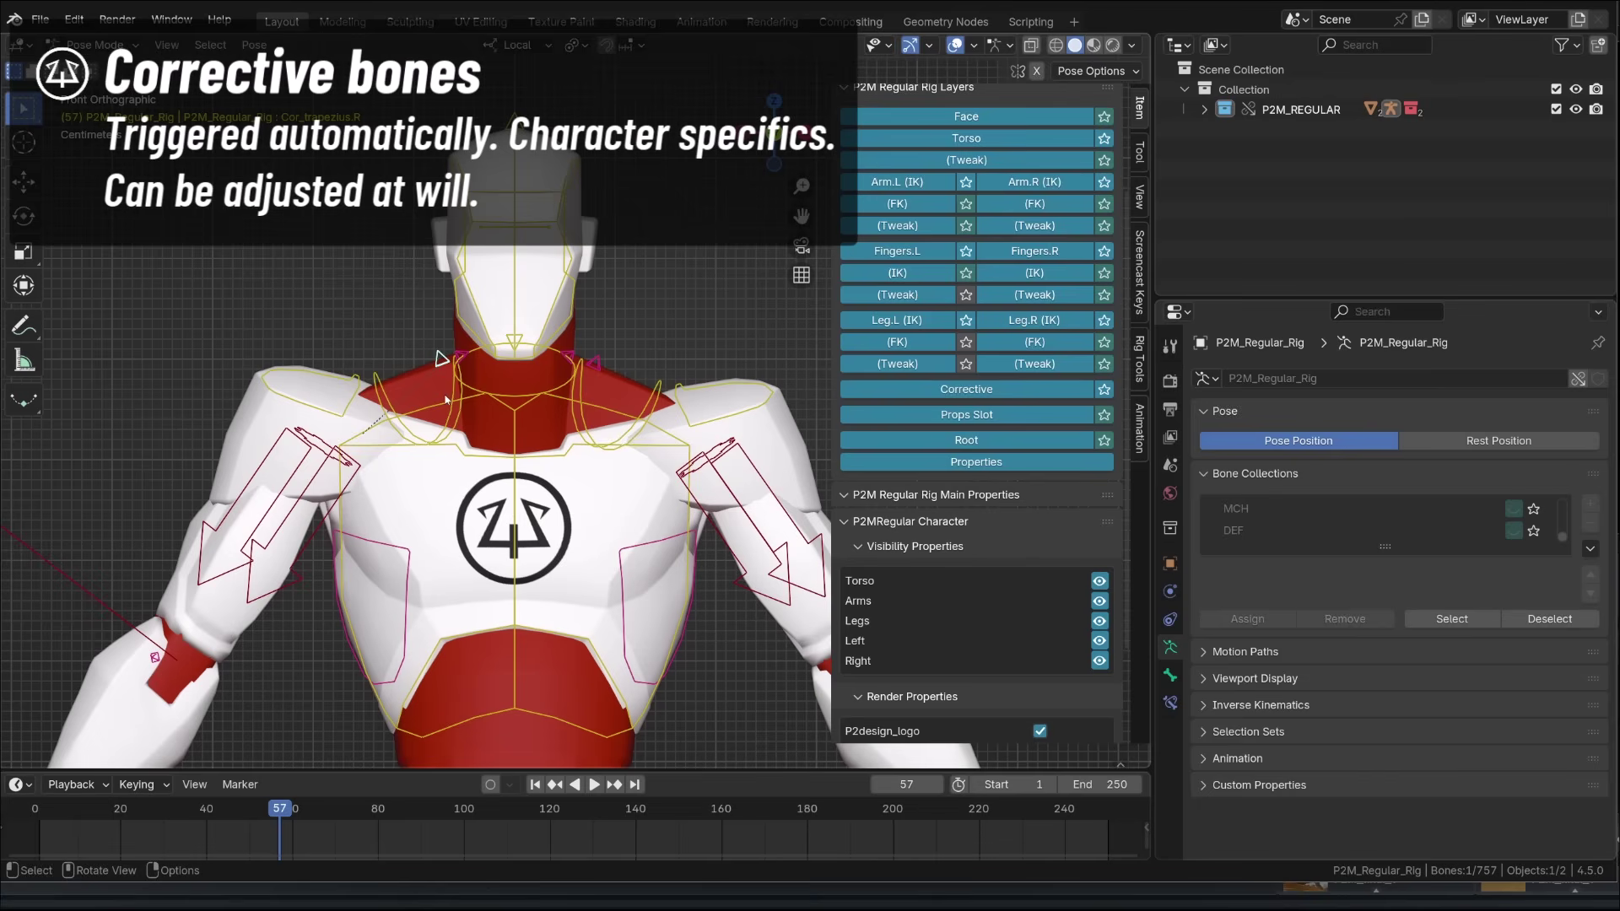
Step: Clear the rotation of the shoulder.R and shoulder.L controllers
key(alt+r)
click(584, 392)
key(alt+r)
Step: Move the foot_ik.L controller upward to bend the left knee and trigger its corrective bone
middle_drag(633, 371, 612, 358)
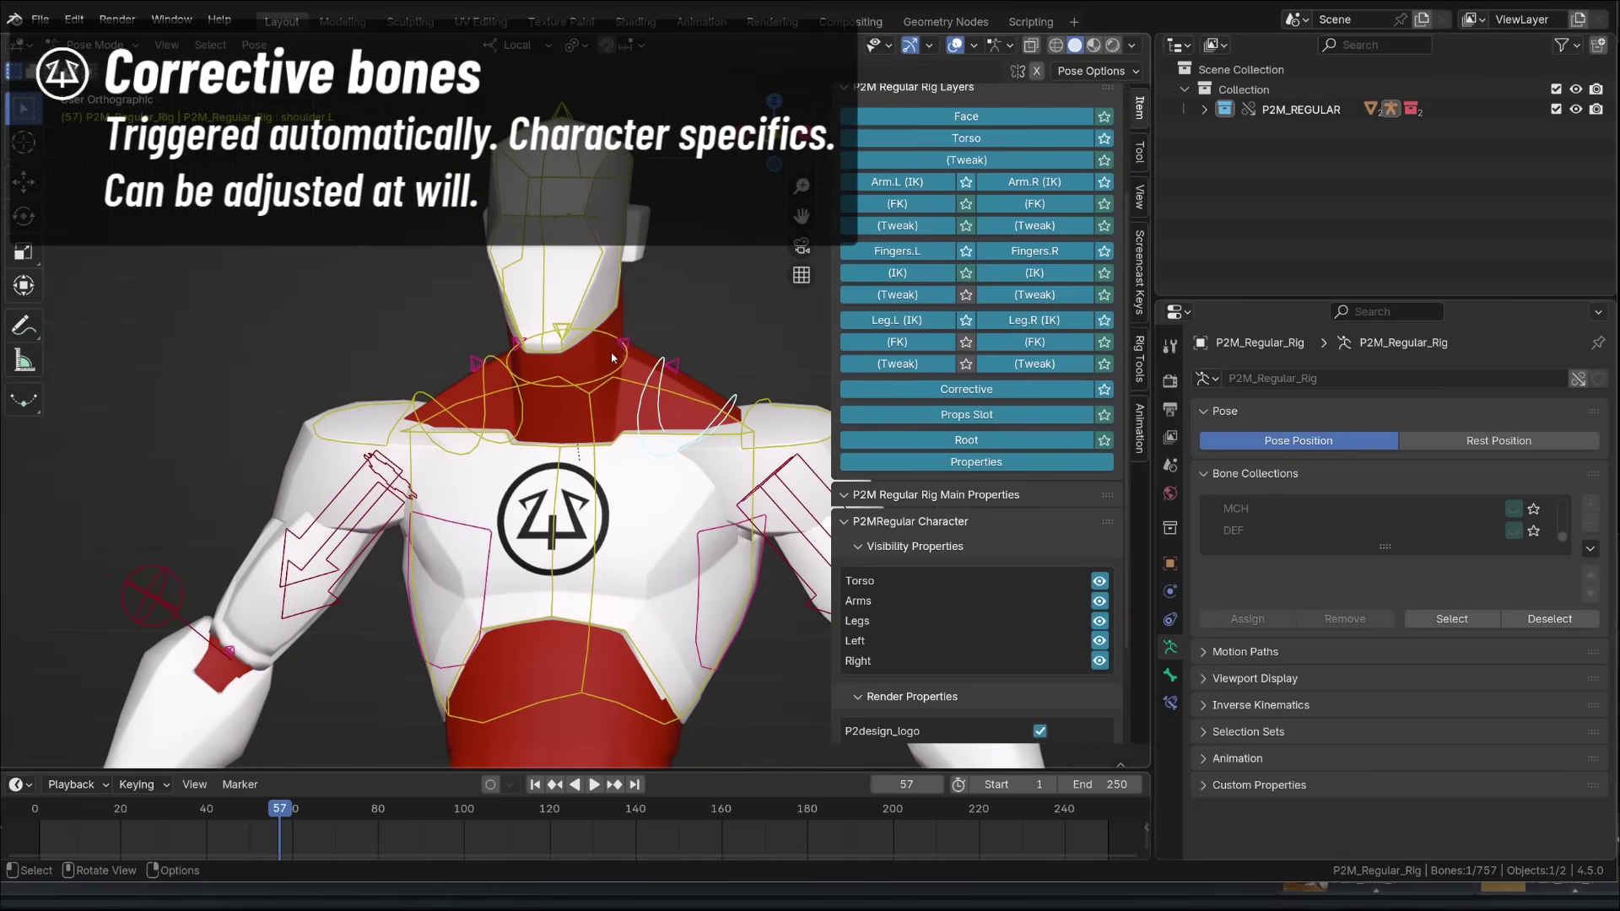
scroll(661, 316, down, 4)
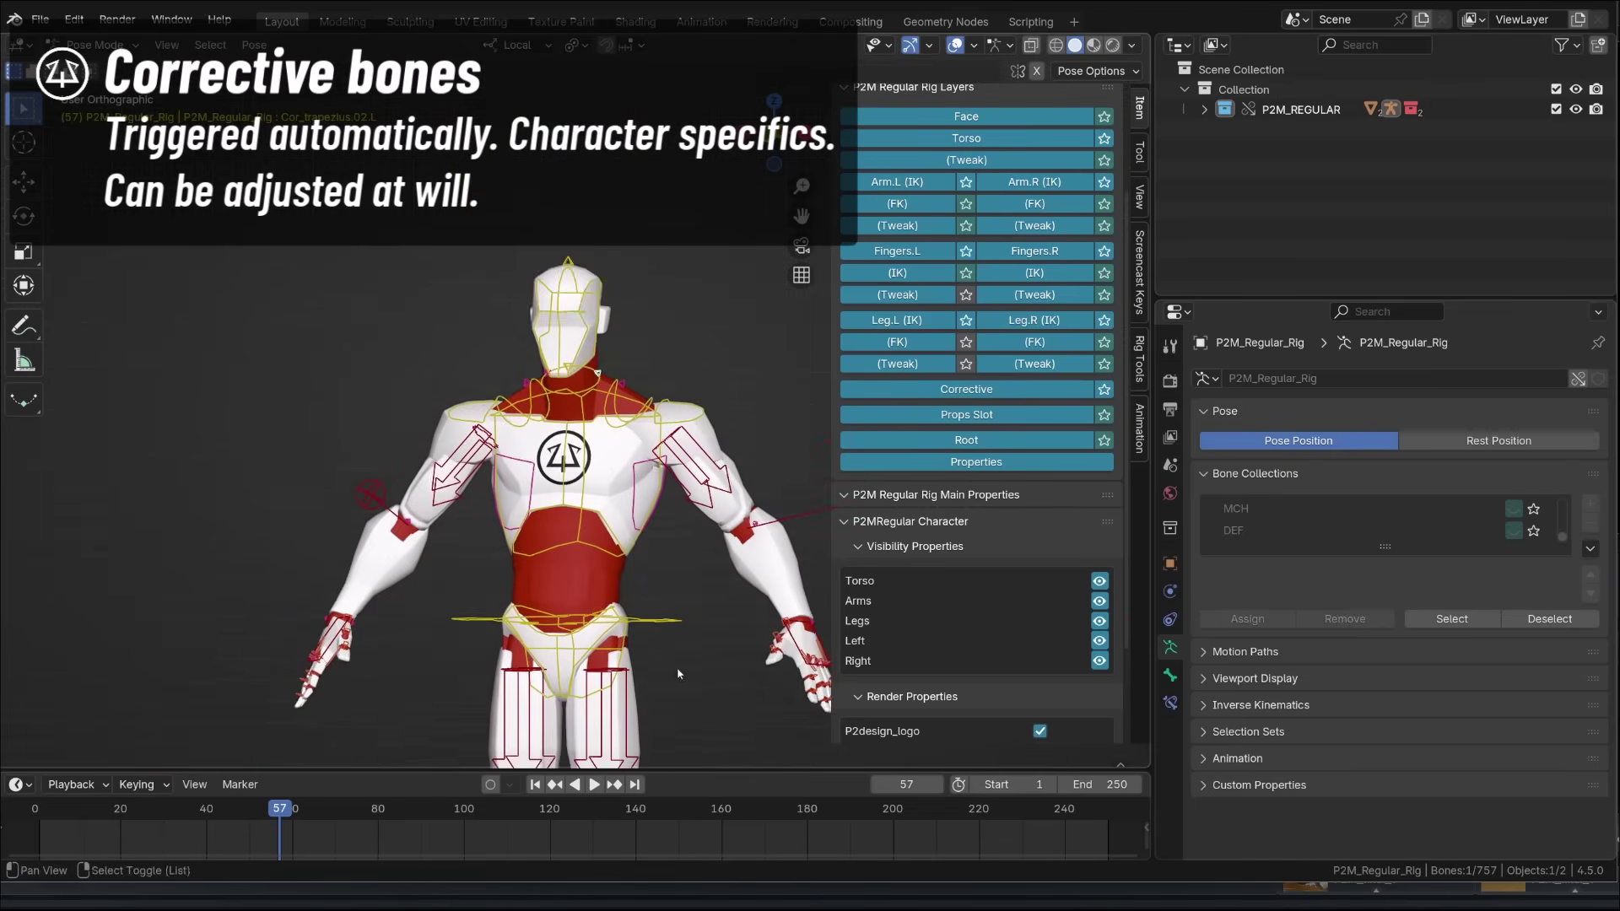
shift+middle_drag(679, 673, 637, 549)
shift+middle_drag(588, 618, 582, 488)
middle_drag(582, 488, 574, 486)
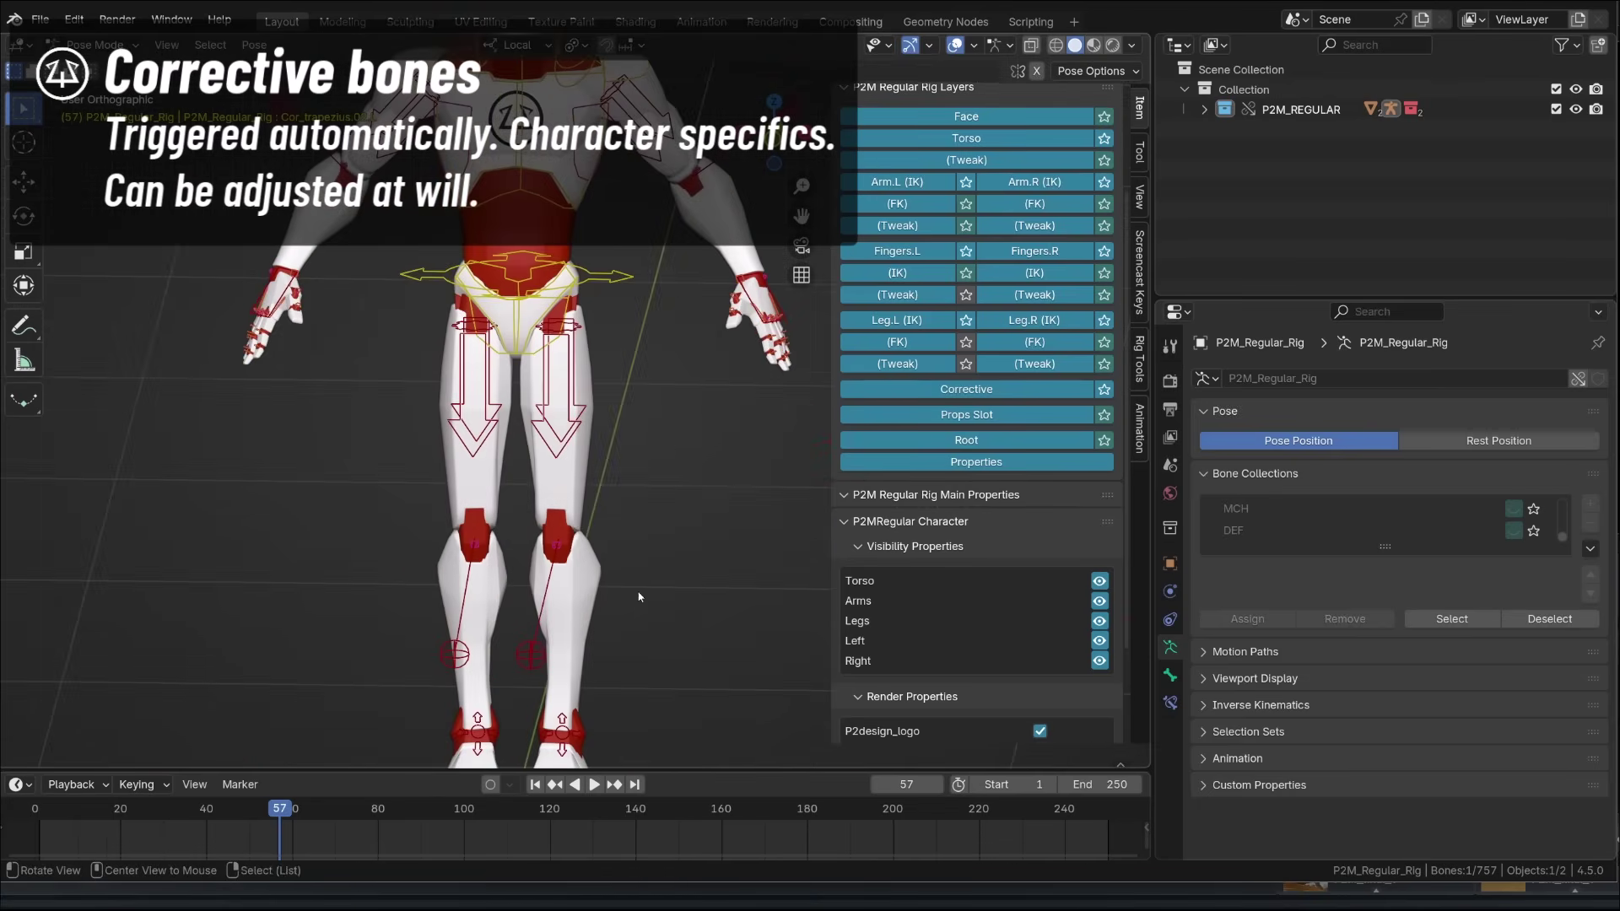
middle_drag(638, 591, 507, 595)
shift+middle_drag(506, 595, 408, 447)
click(494, 617)
key(g)
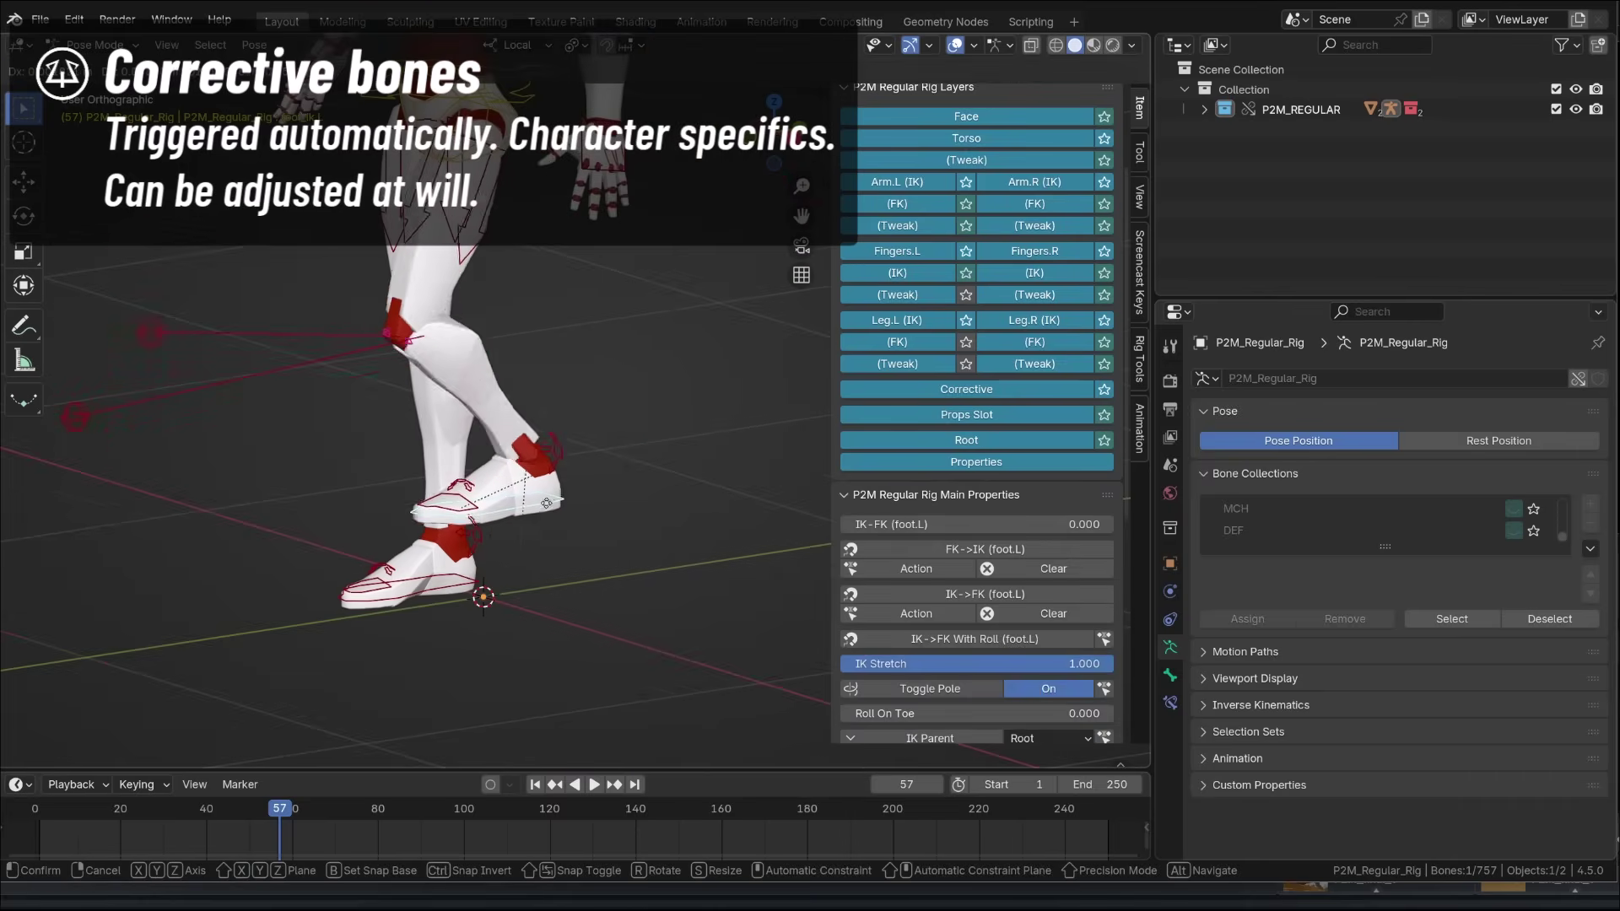
click(549, 433)
middle_drag(550, 433, 433, 394)
key(g)
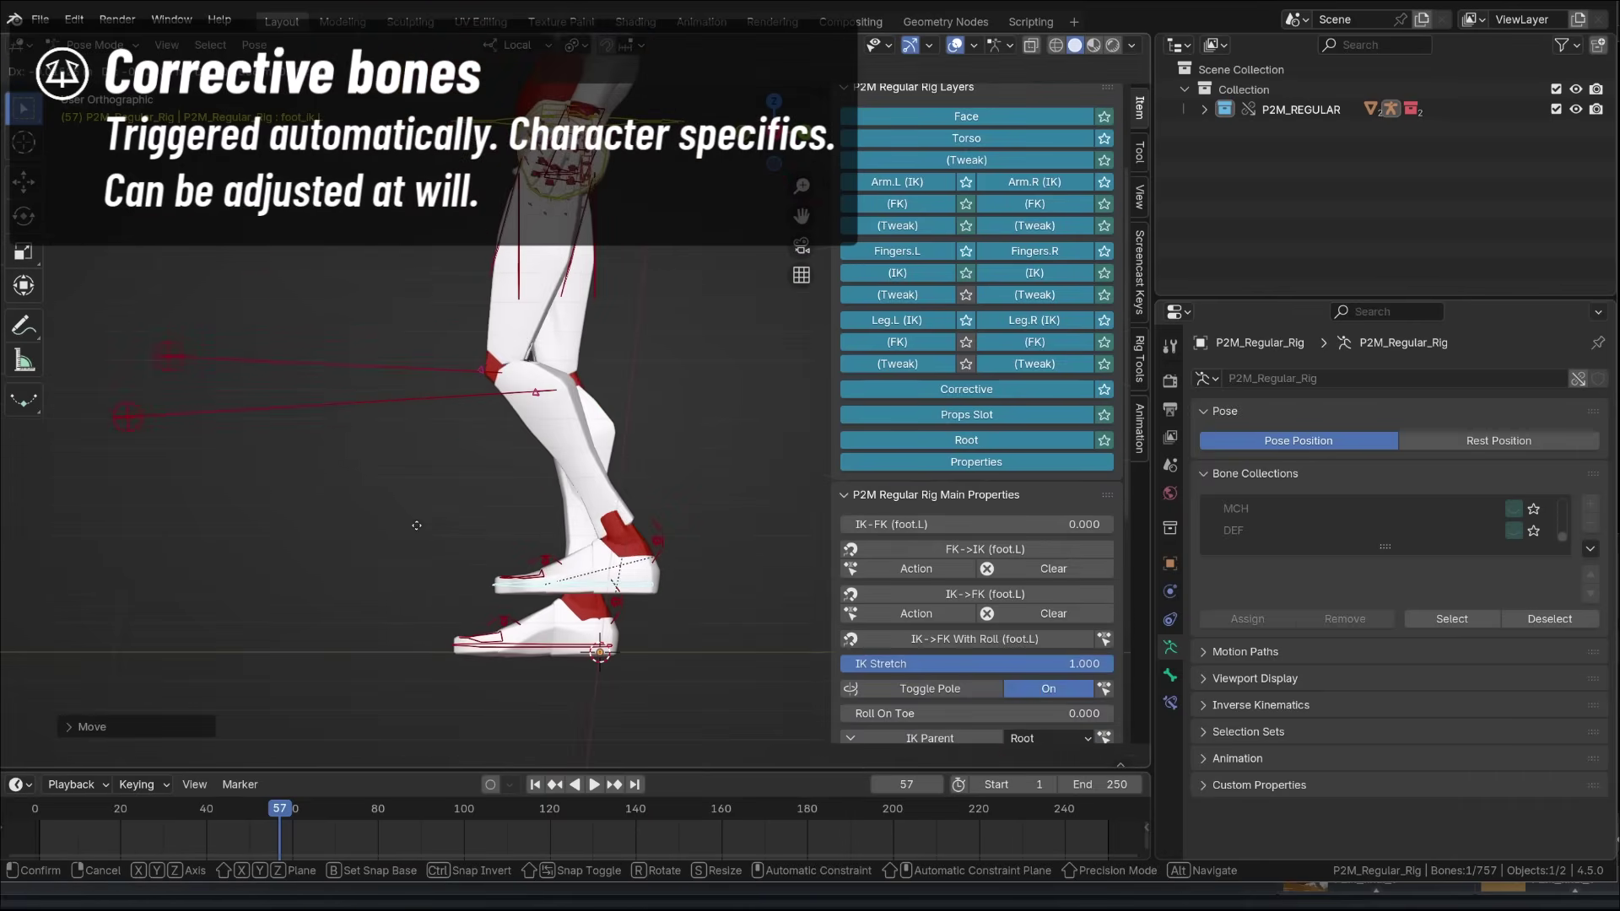
click(432, 438)
Step: Try moving the Cor_knee.L corrective controller, and clear the location of the foot_ik.L controller
click(443, 345)
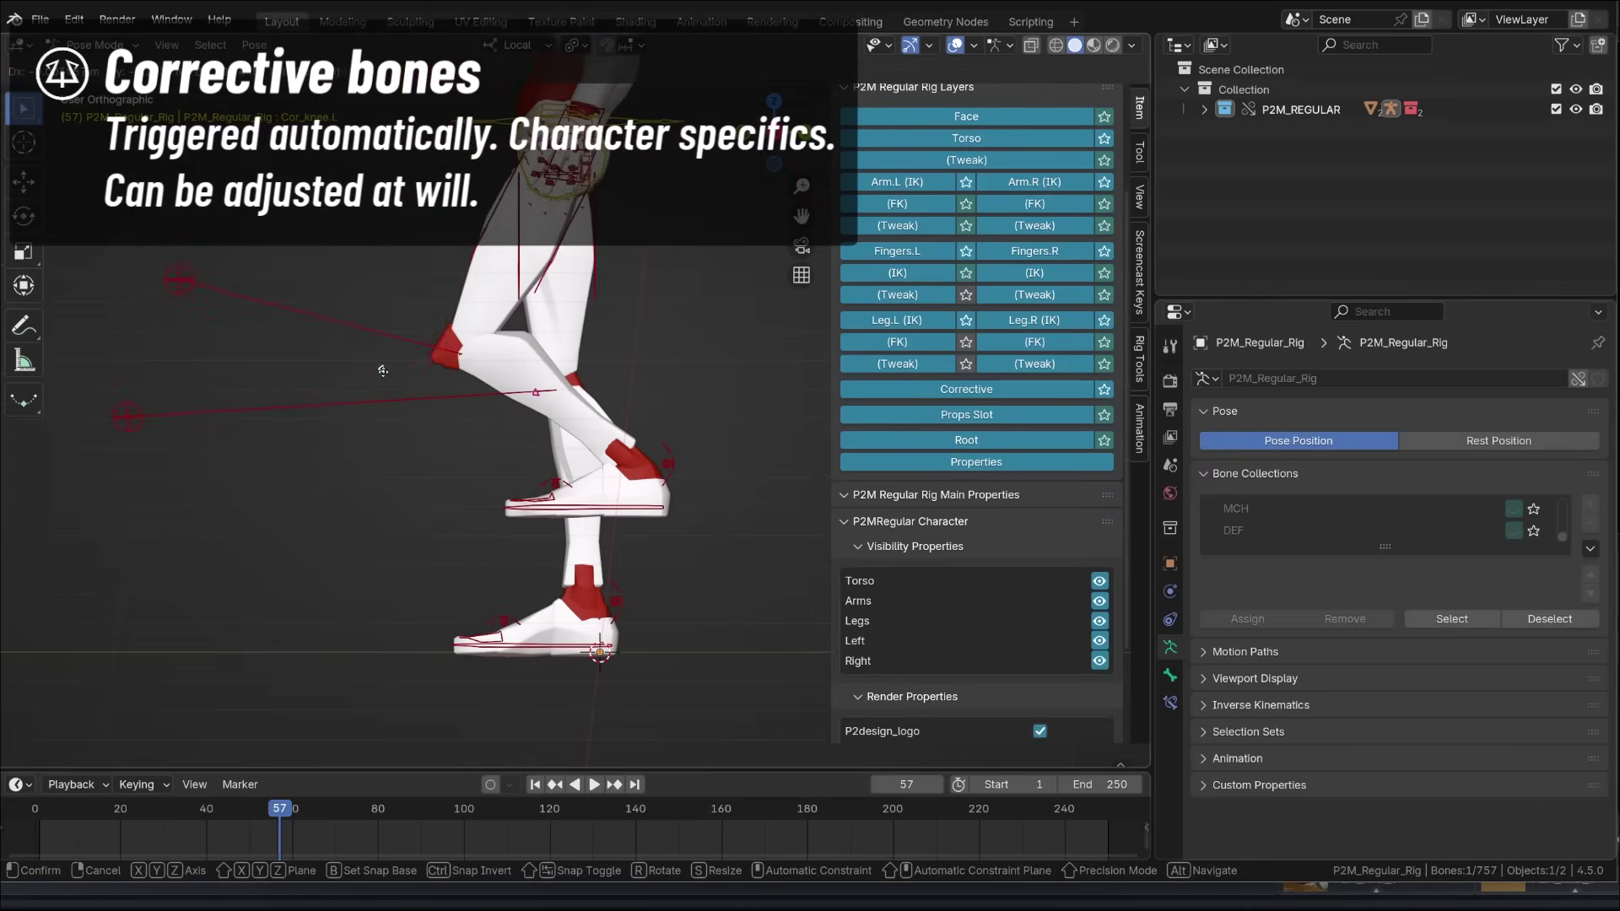
scroll(406, 352, down, 1)
middle_drag(499, 448, 553, 459)
click(552, 459)
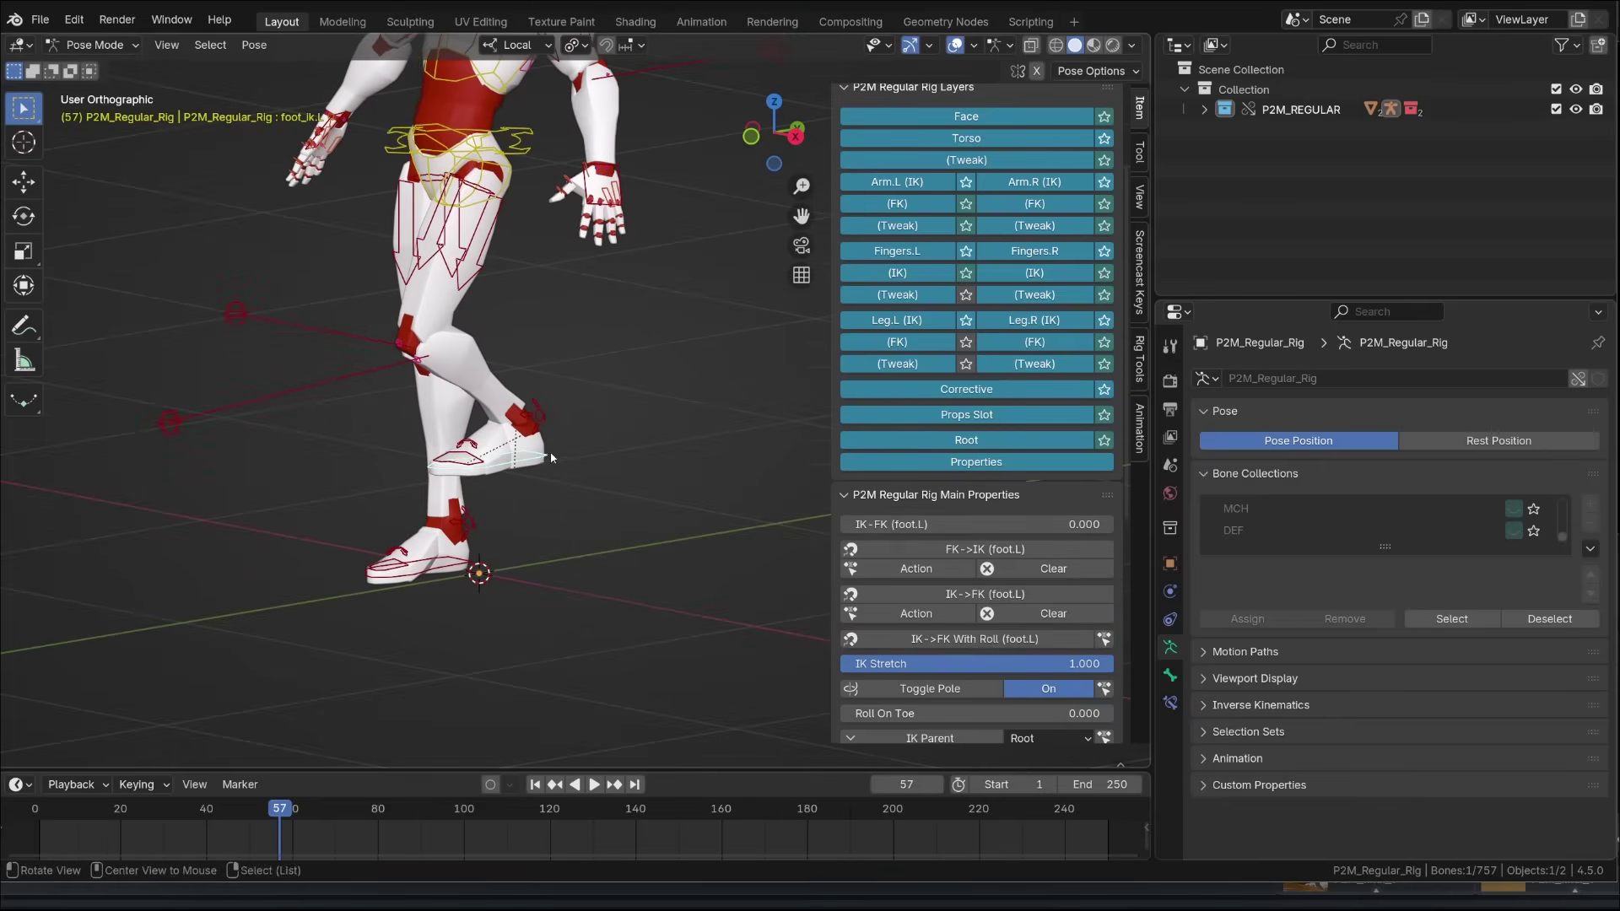
key(alt+g)
Step: Select another controller on the regular rig and rotate it
shift+middle_drag(650, 291, 549, 438)
scroll(631, 515, up, 6)
click(560, 453)
key(KP_Decimal)
scroll(590, 448, down, 8)
key(r)
click(597, 463)
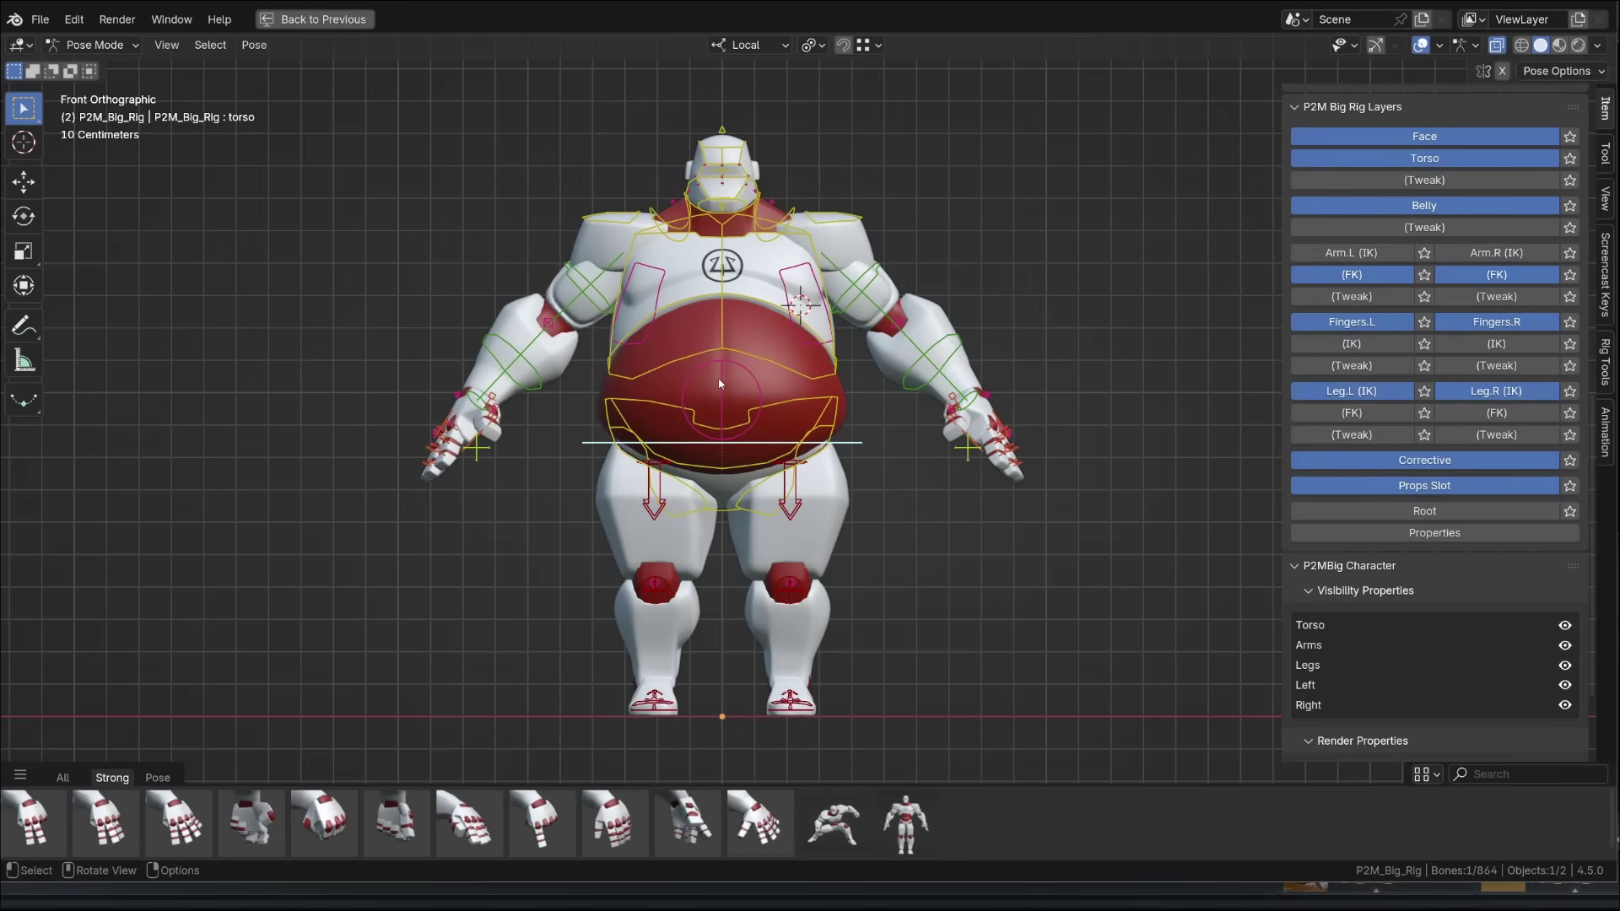
Step: Move the Belly controller of the P2M Big rig
click(721, 388)
key(g)
click(685, 405)
middle_drag(685, 405, 853, 416)
click(444, 398)
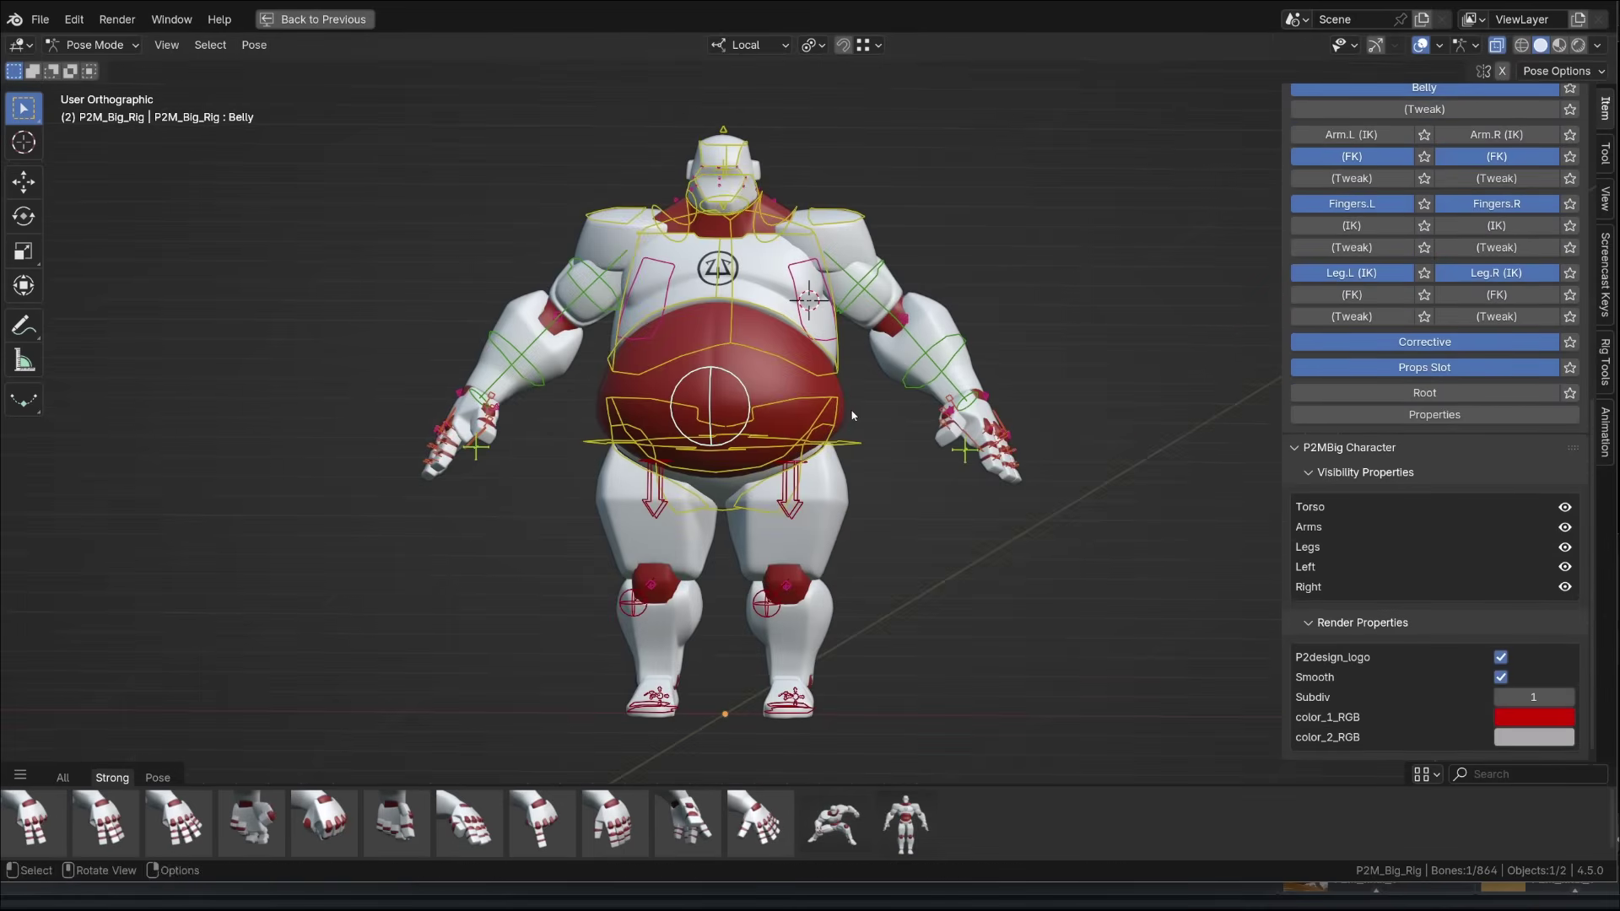
Step: Show the Belly (Tweak) layer, and try rotating the big rig's chest controller
scroll(1432, 187, up, 2)
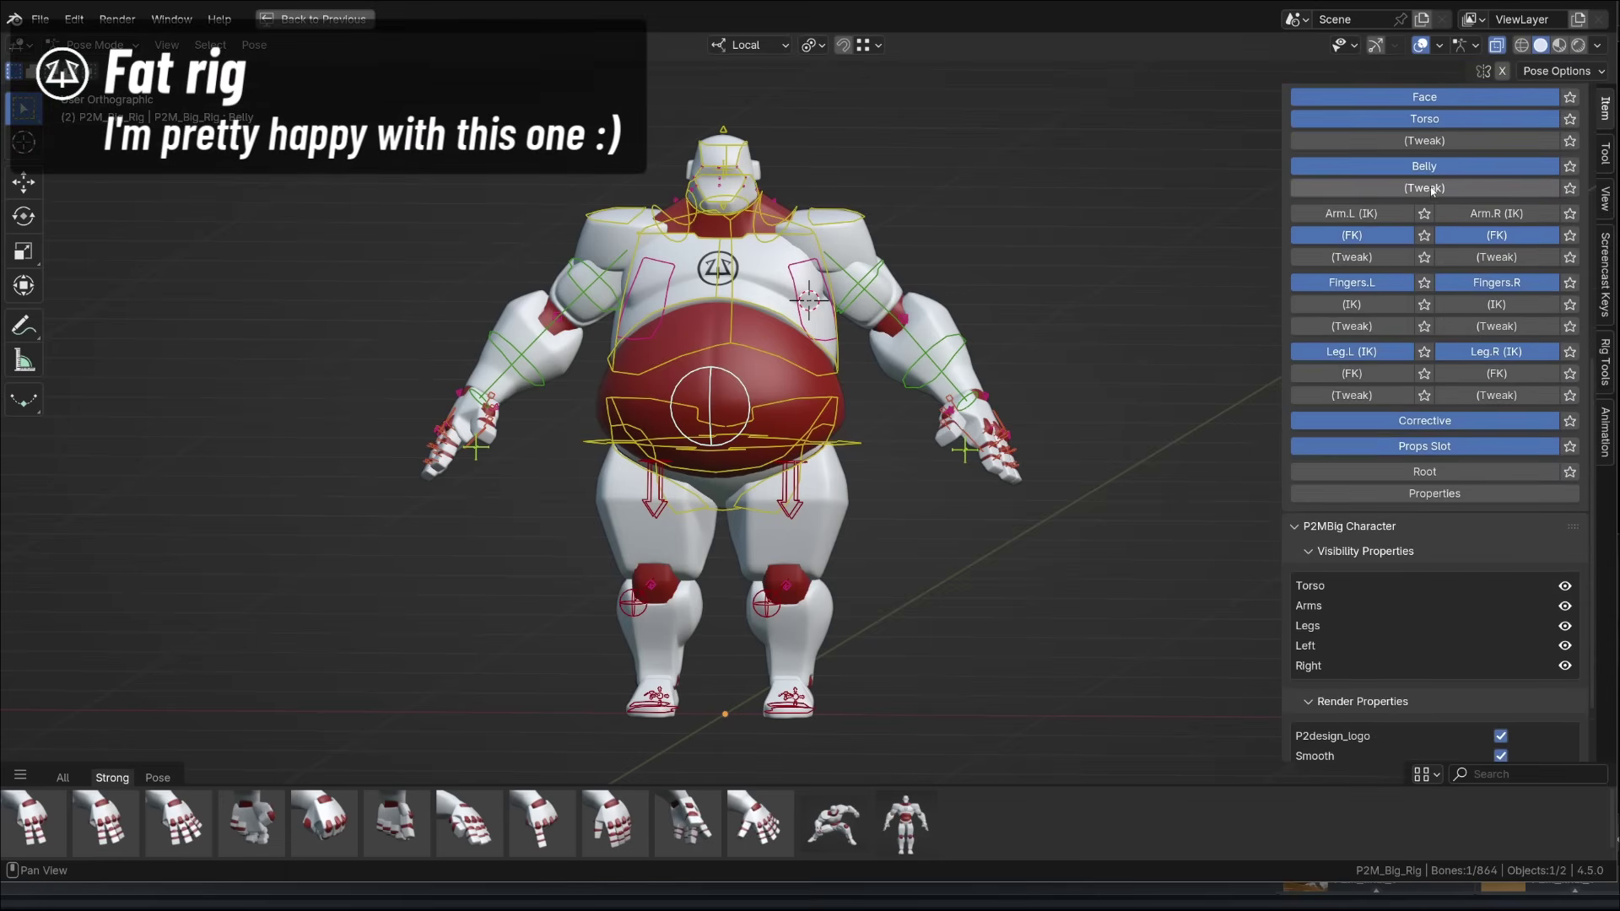
scroll(763, 327, up, 3)
click(763, 327)
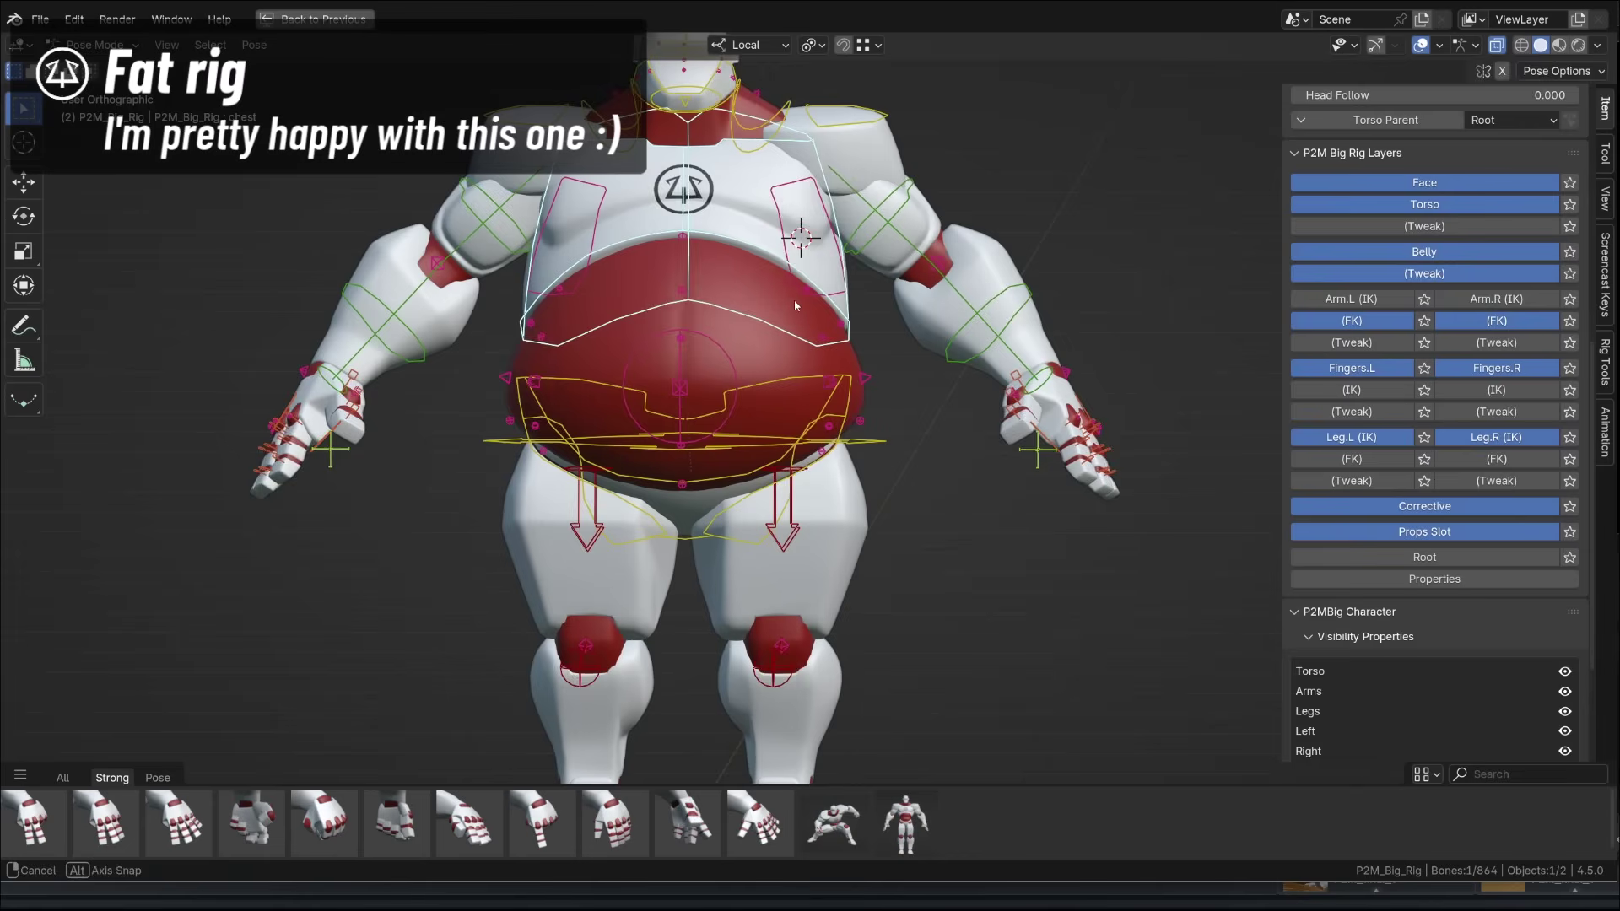
key(r)
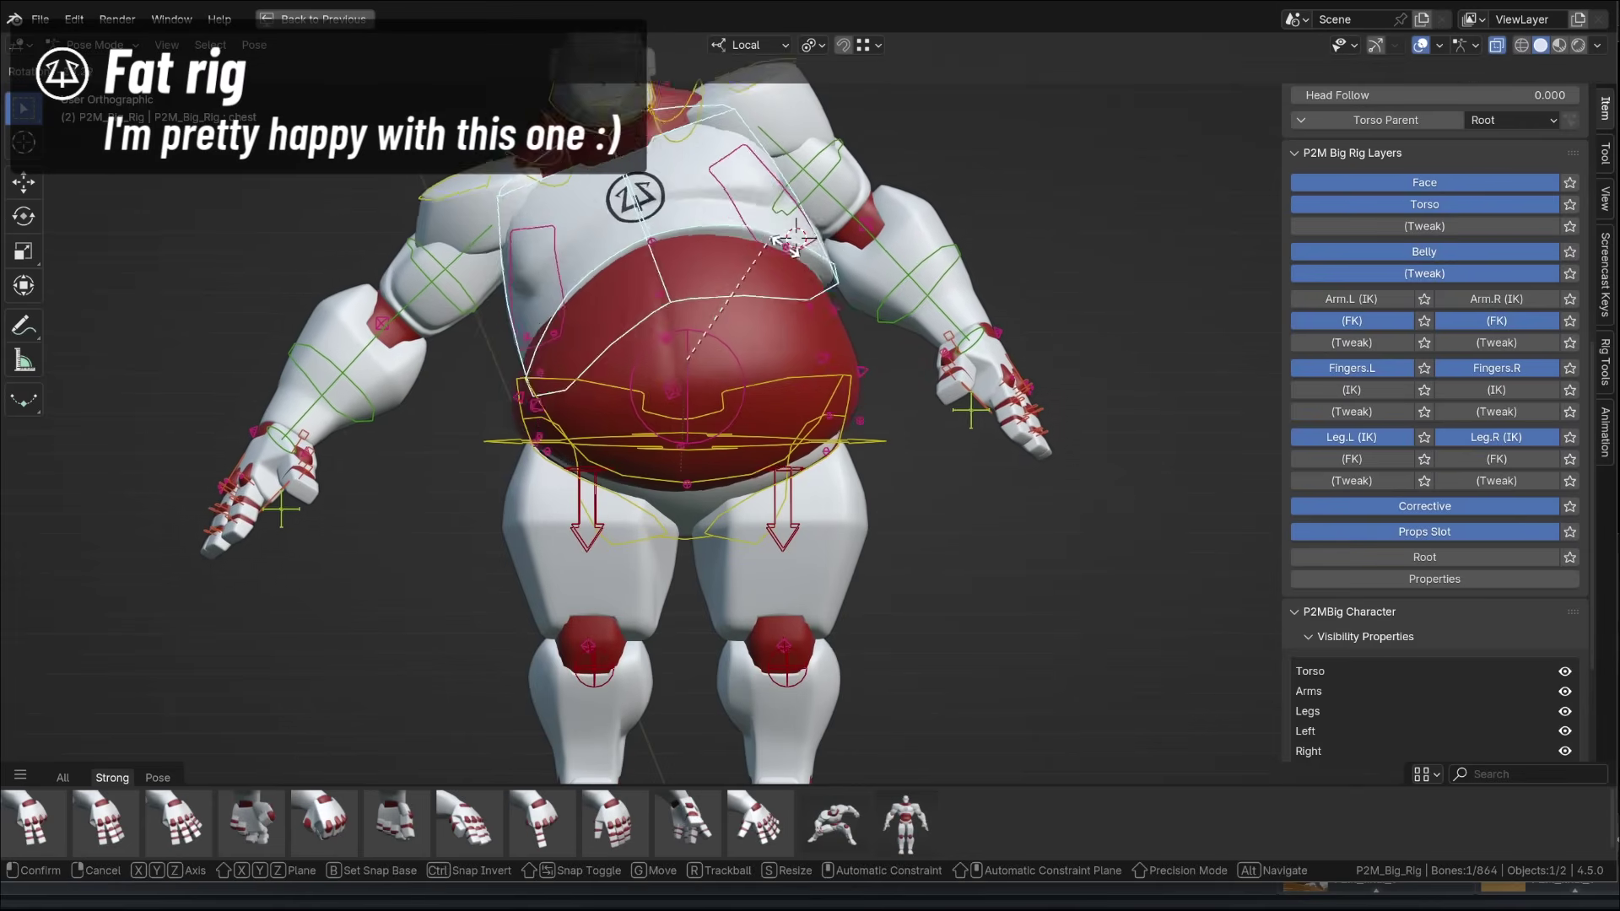
right_click(855, 300)
Step: Try rotating the hips controller around its X axis with the overlays hidden to test the belly deformation
middle_drag(1013, 291, 692, 405)
key(alt+shift+z)
key(r)
right_click(886, 338)
key(r)
right_click(920, 388)
key(r)
key(x)
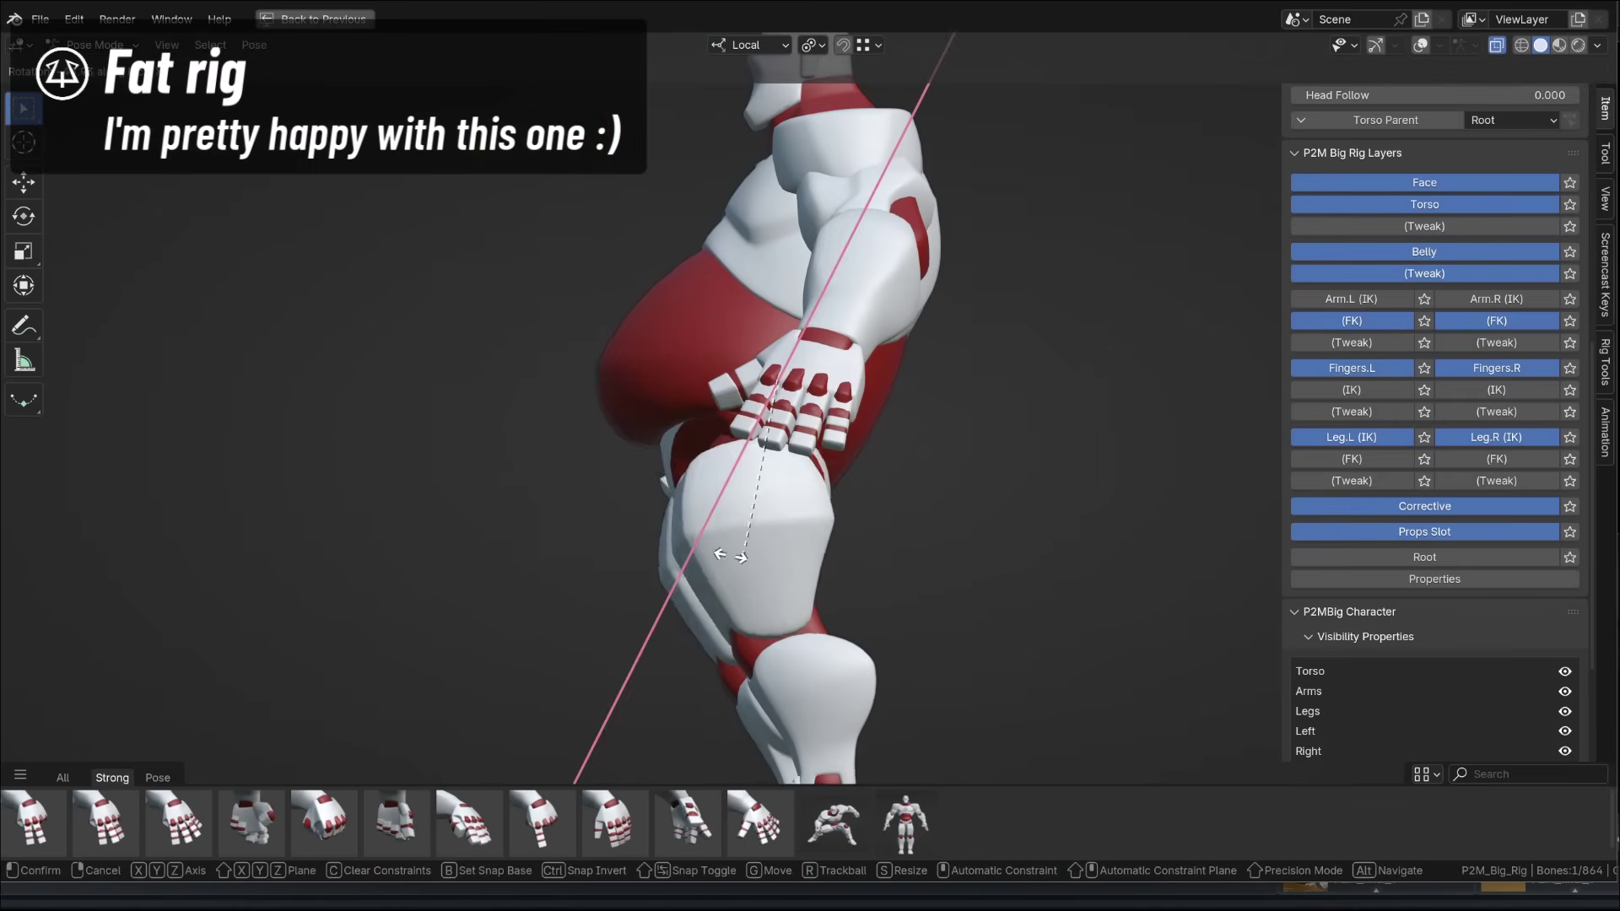
click(694, 548)
middle_drag(694, 548, 714, 435)
middle_drag(552, 391, 739, 435)
key(shift+alt+z)
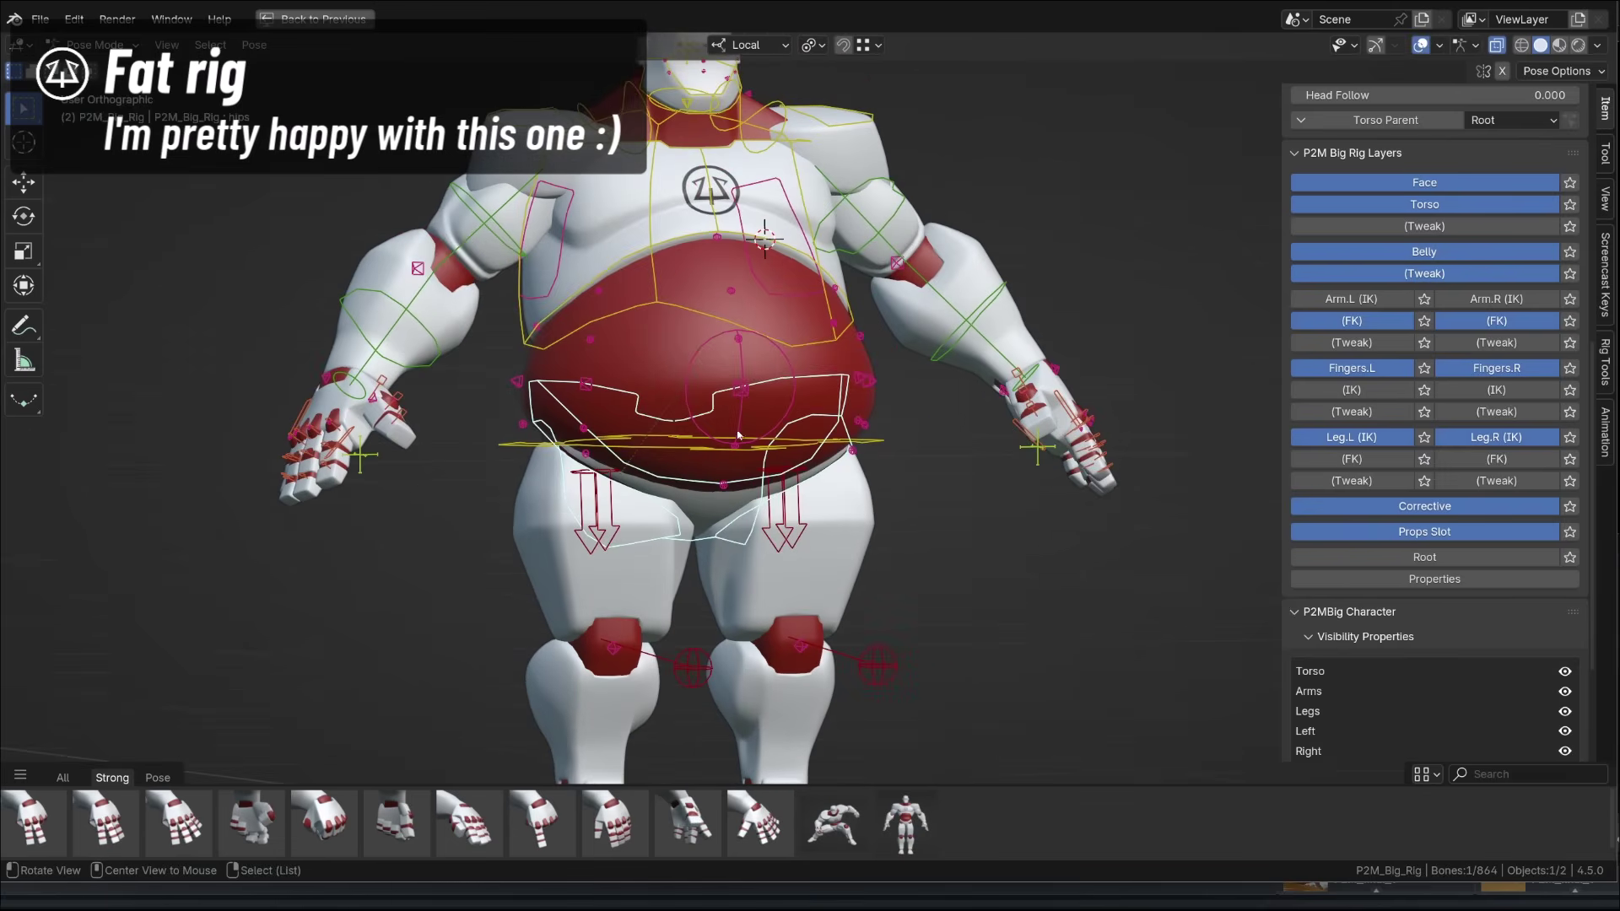
Step: Try moving a belly controller, and select the Belly_03.L tweak controller
click(707, 350)
key(g)
alt+middle_drag(764, 365, 512, 386)
right_click(950, 376)
click(857, 393)
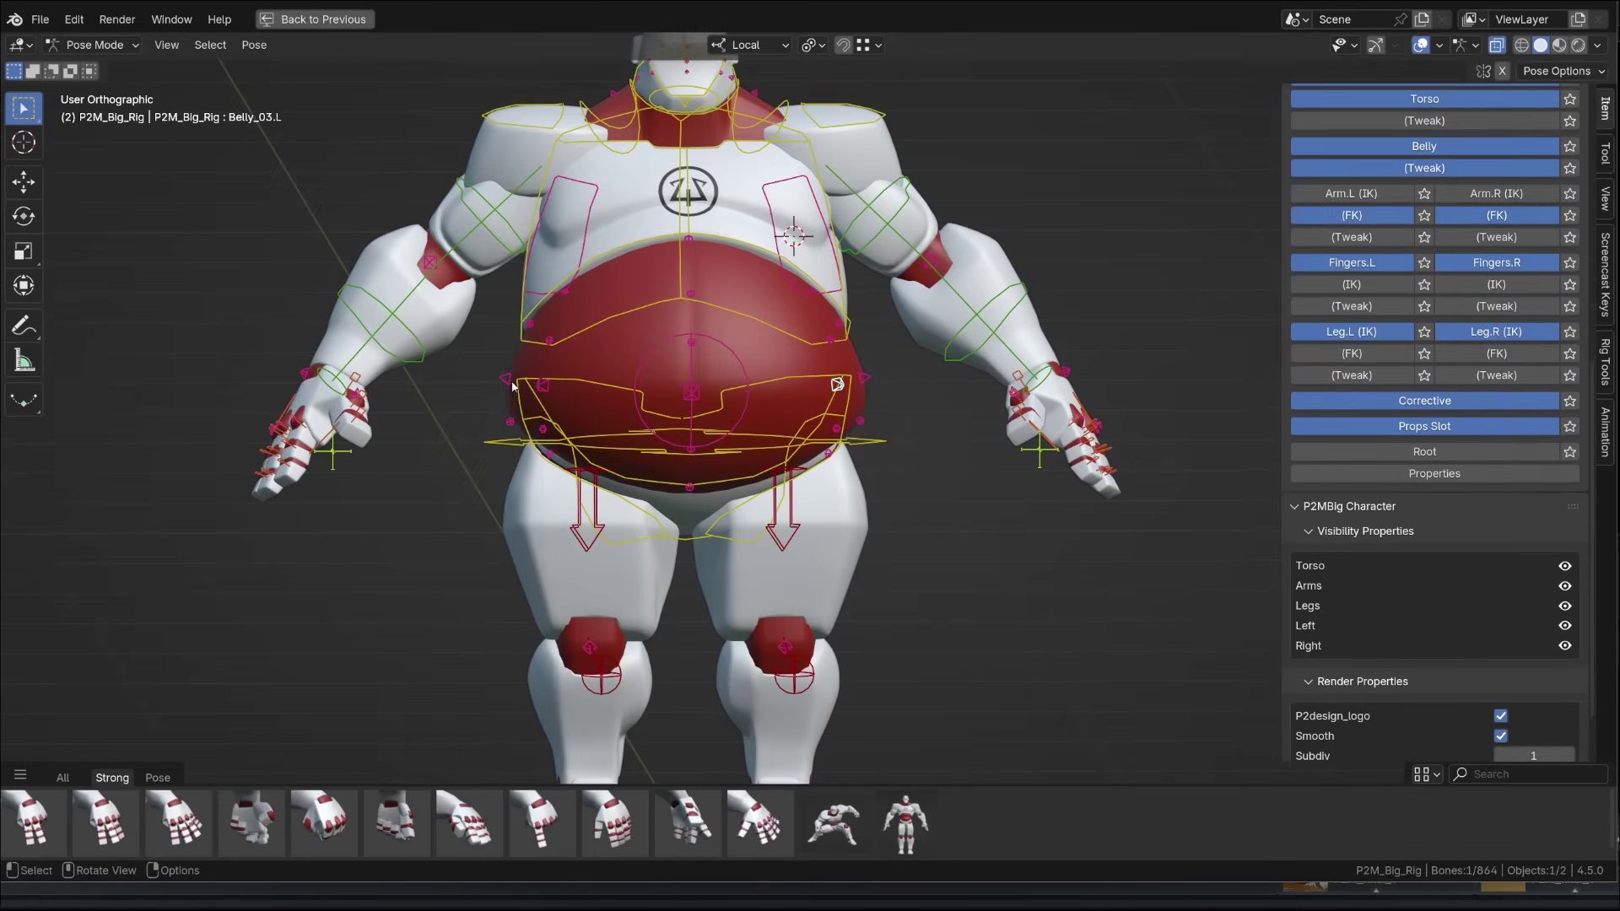
Step: Rotate the big rig's hips controller, hide the overlays, and try another rotation from different angles
click(709, 536)
key(r)
click(777, 524)
key(shift+alt+z)
middle_drag(777, 524, 807, 477)
key(r)
middle_drag(683, 537, 760, 519)
right_click(862, 533)
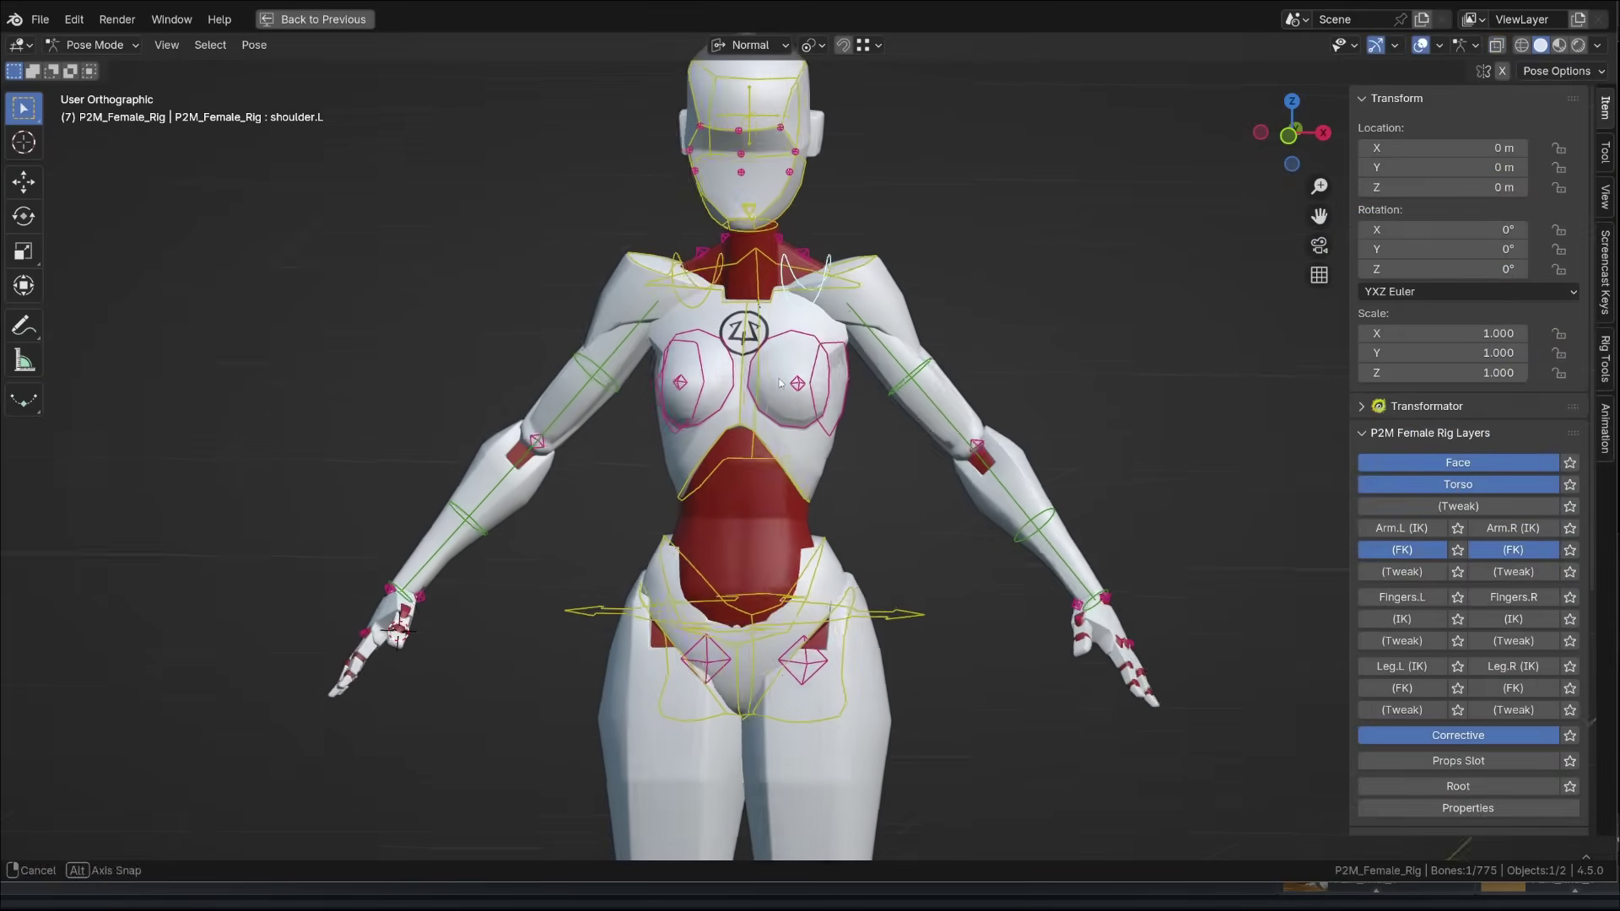
Step: Rotate the female rig's shoulder.L controller, and try moving the Breast.02.L controller
key(r)
click(864, 346)
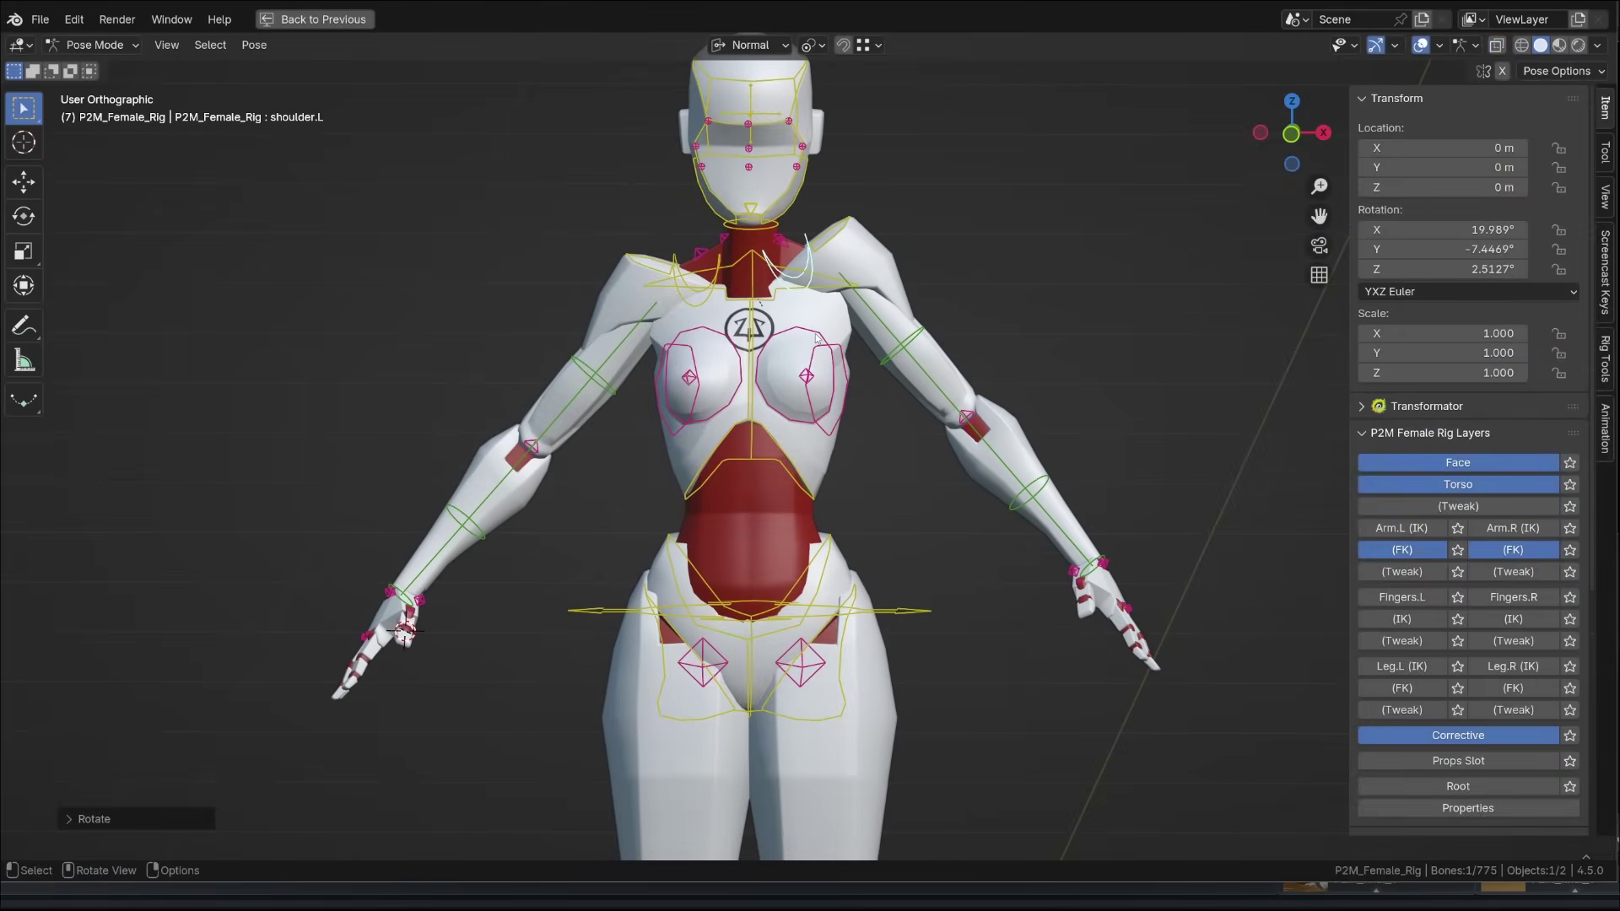
click(829, 355)
key(g)
right_click(814, 346)
middle_drag(814, 346, 622, 353)
key(r)
key(r)
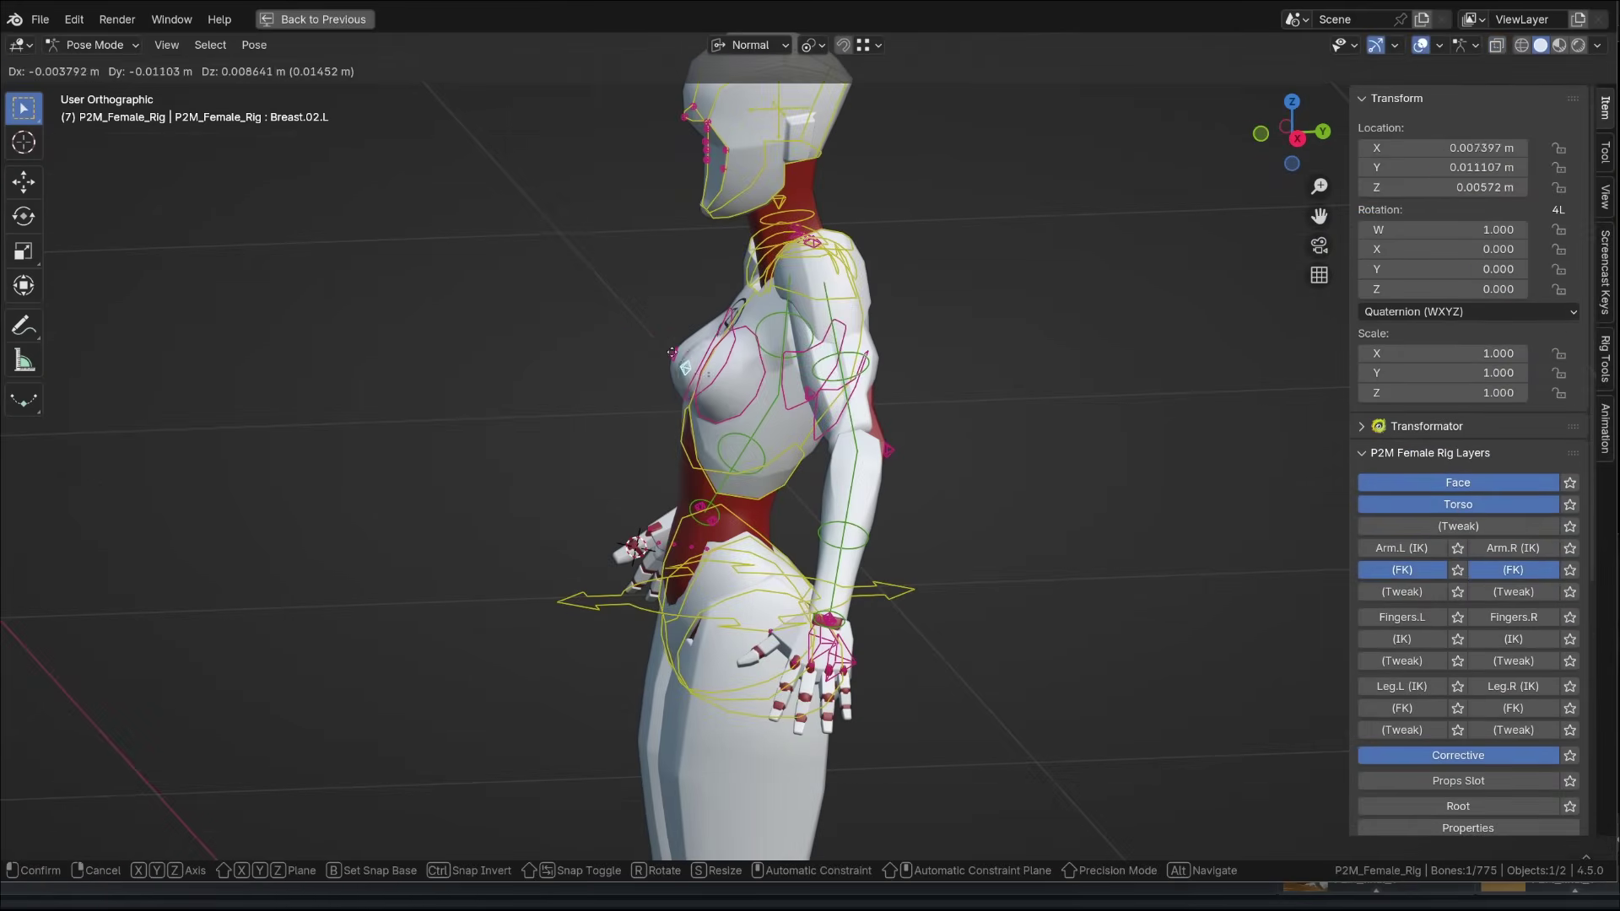
right_click(659, 363)
Step: Try moving the Cor_Scapula.L corrective controller
middle_drag(608, 383, 734, 397)
click(832, 415)
key(g)
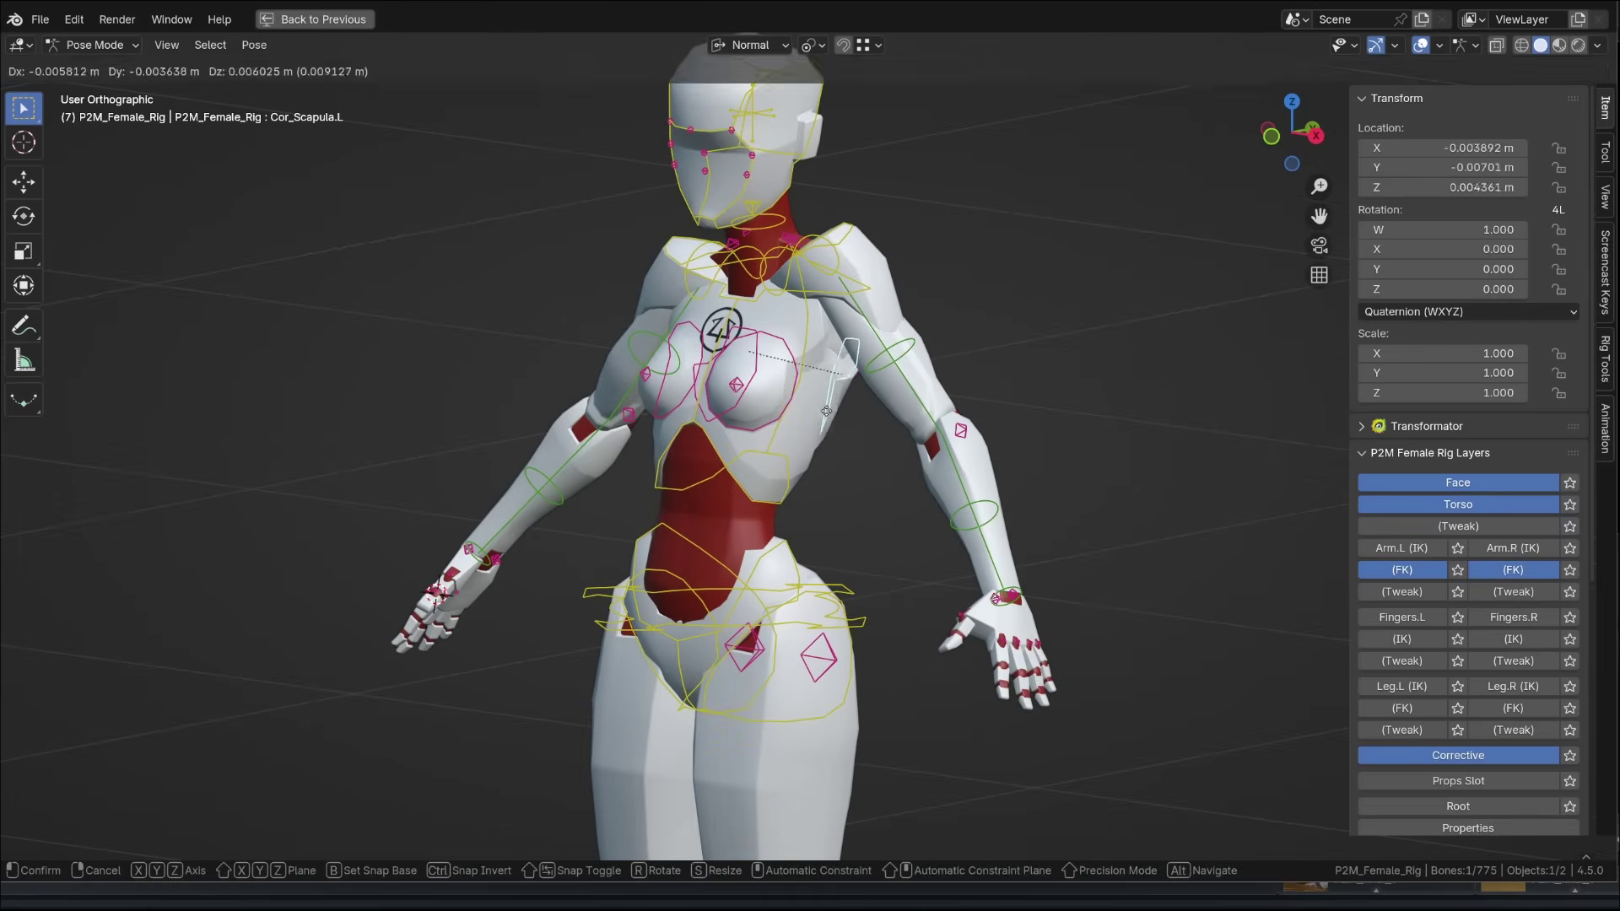
right_click(826, 411)
Step: Try moving the Glute.L controller of the female rig
scroll(802, 507, down, 4)
middle_drag(766, 606, 713, 378)
scroll(747, 620, up, 3)
middle_drag(782, 484, 770, 475)
click(785, 397)
key(g)
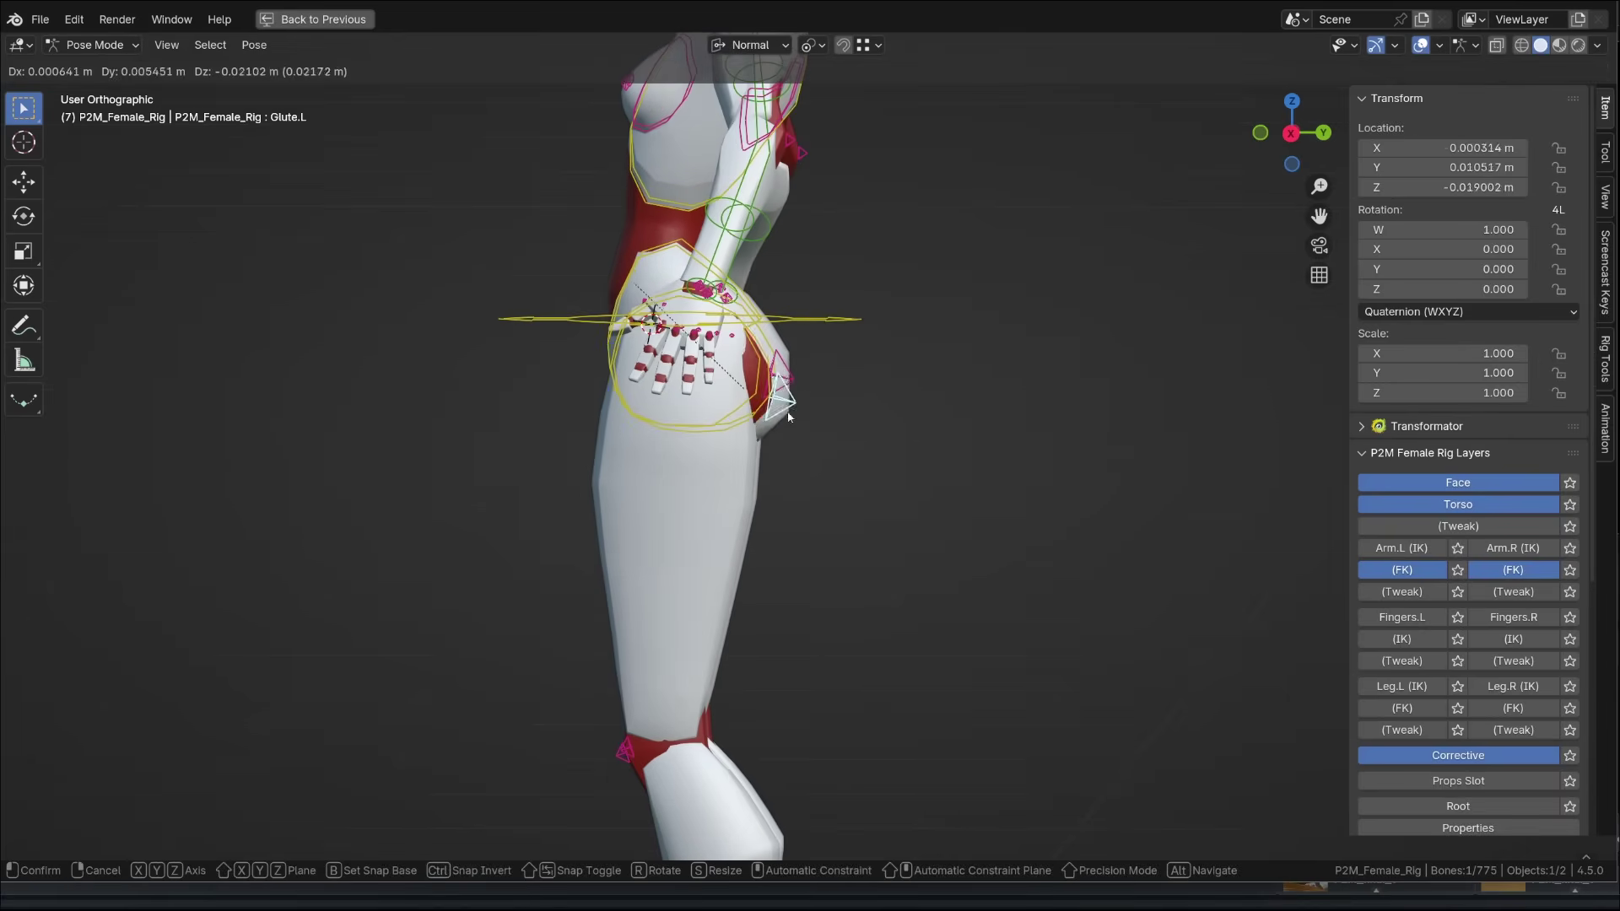
right_click(840, 471)
Step: Show the Leg.L (IK) layer, and move the foot_ik.L controller to test the left leg
scroll(840, 472, down, 2)
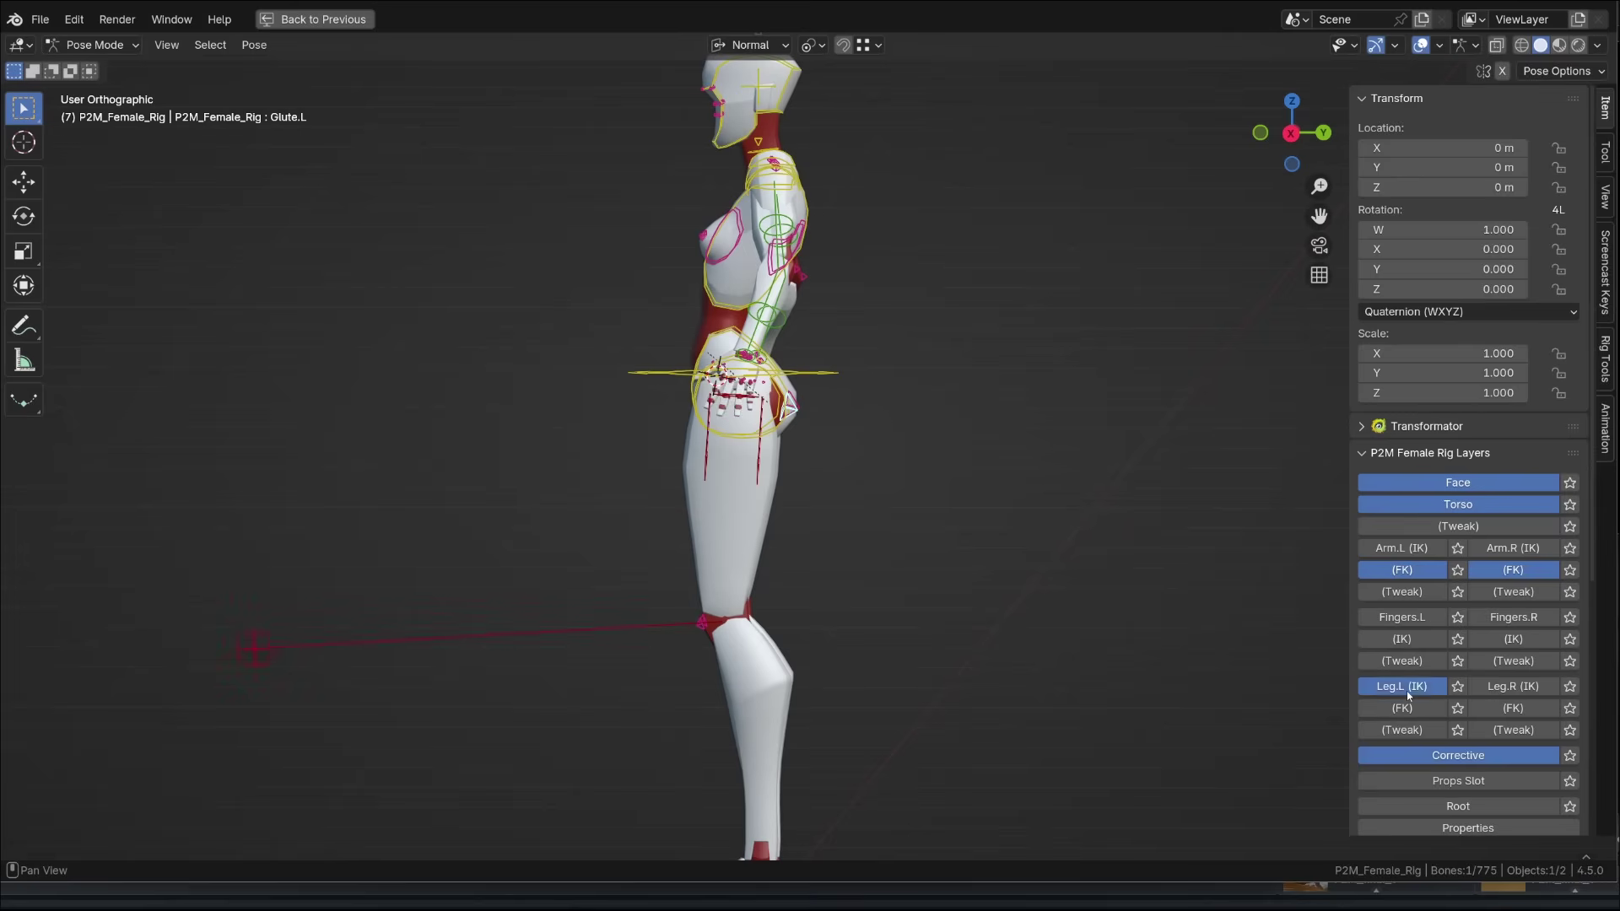
shift+middle_drag(1013, 680, 1087, 545)
key(g)
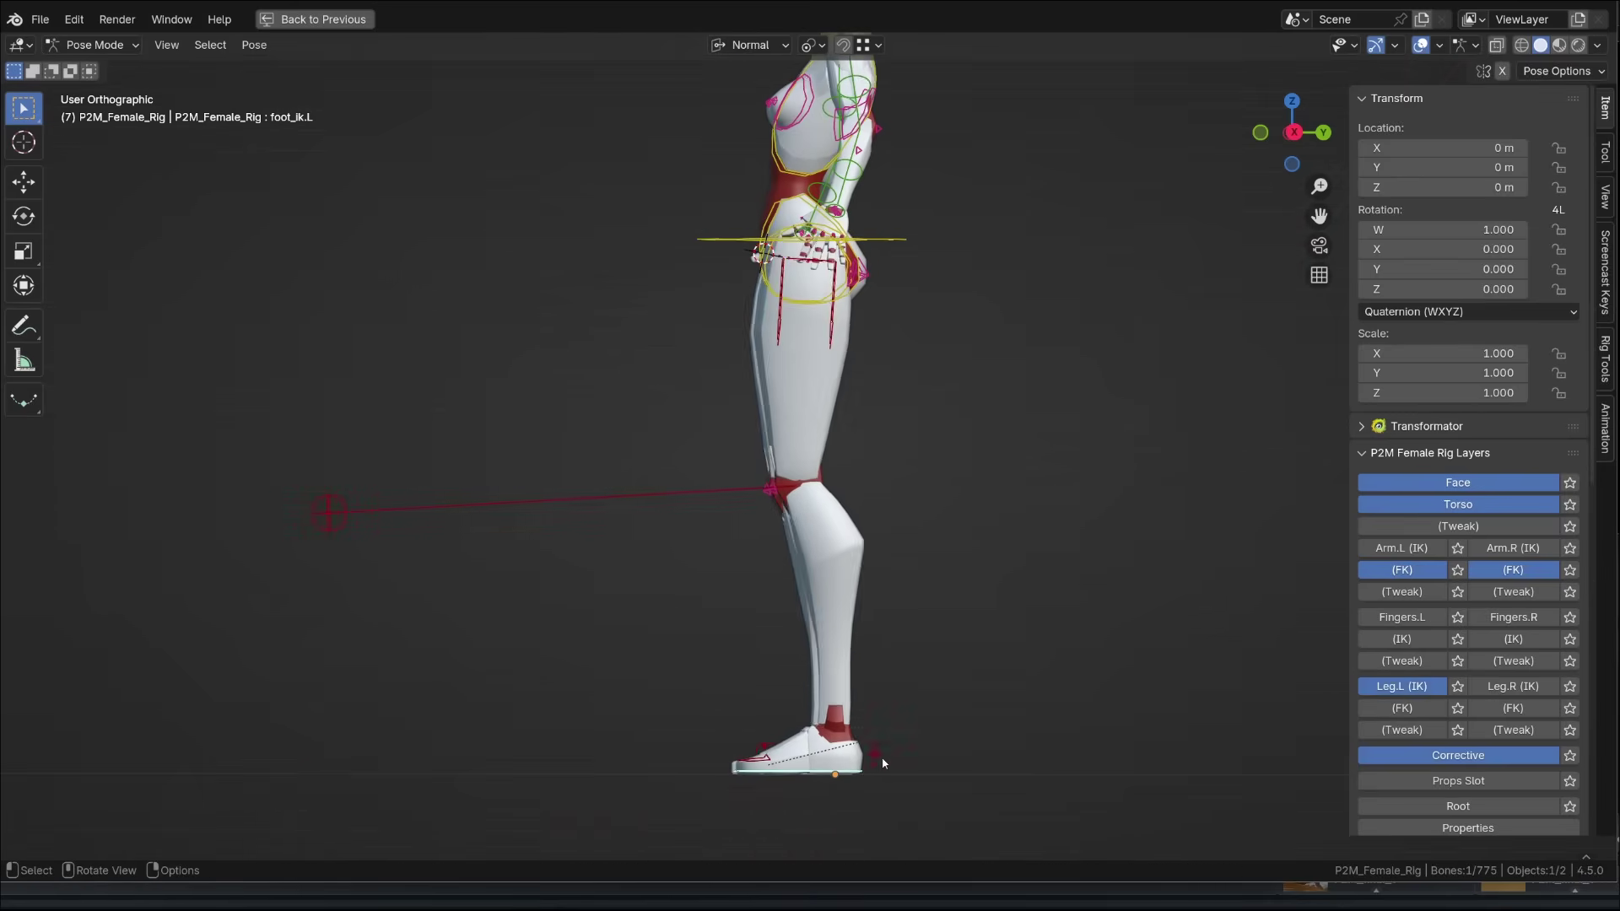
click(686, 518)
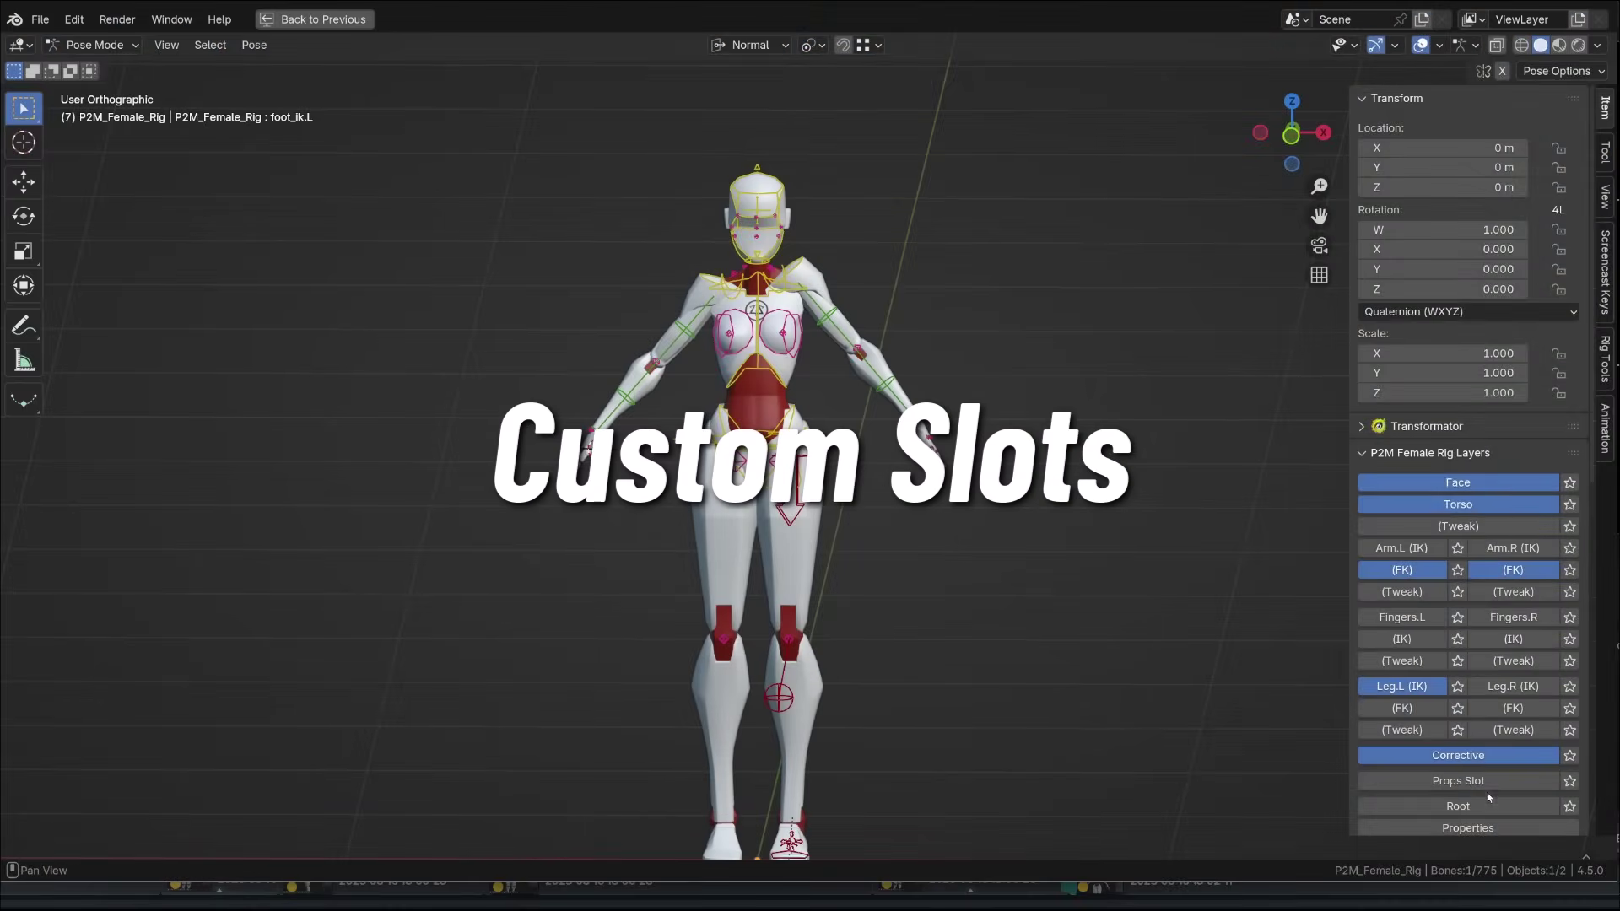
Step: Show the Props Slot layer and select the right hand's Prop_Slot.R controller
click(1489, 783)
scroll(988, 454, up, 3)
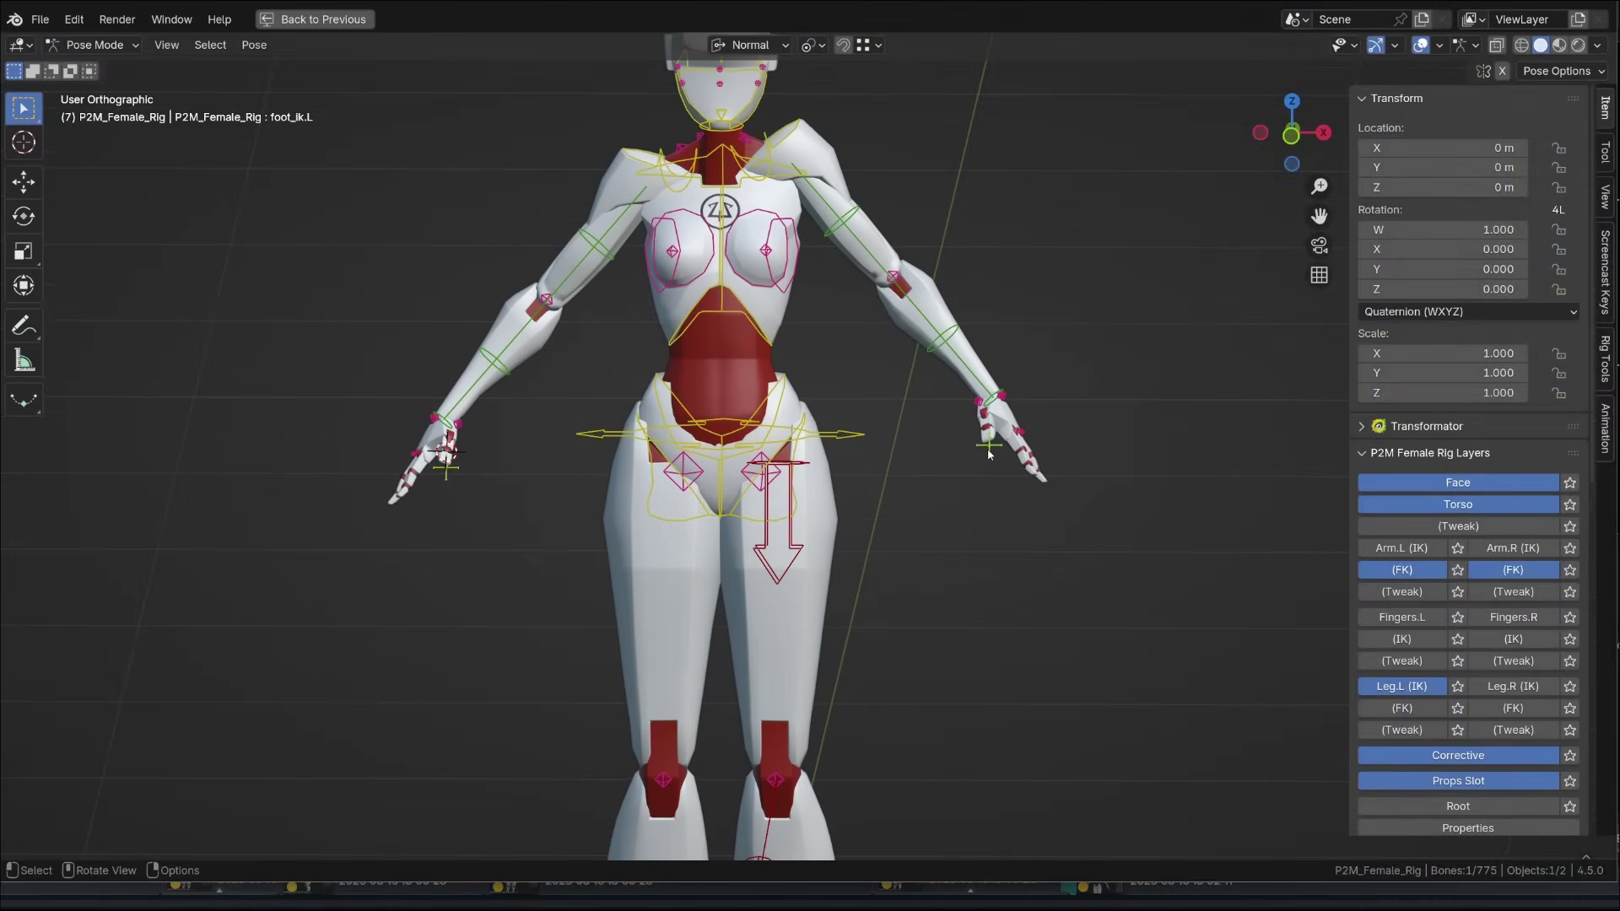
click(442, 469)
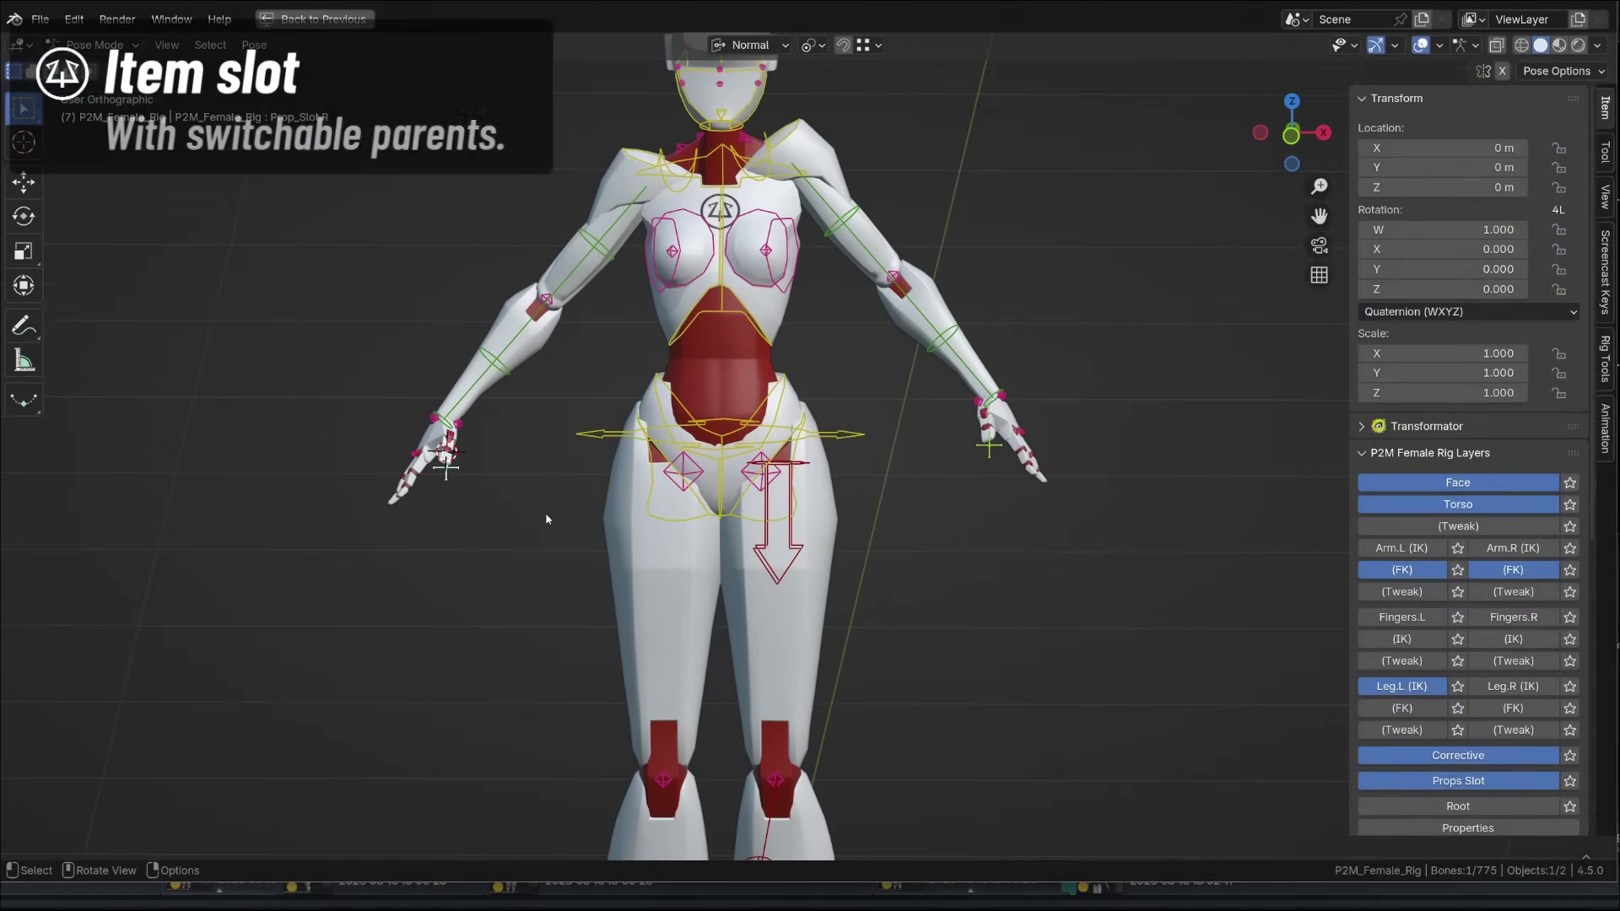
Step: Look through the Switch Parent options for the Prop_Slot.L controller
click(881, 251)
key(r)
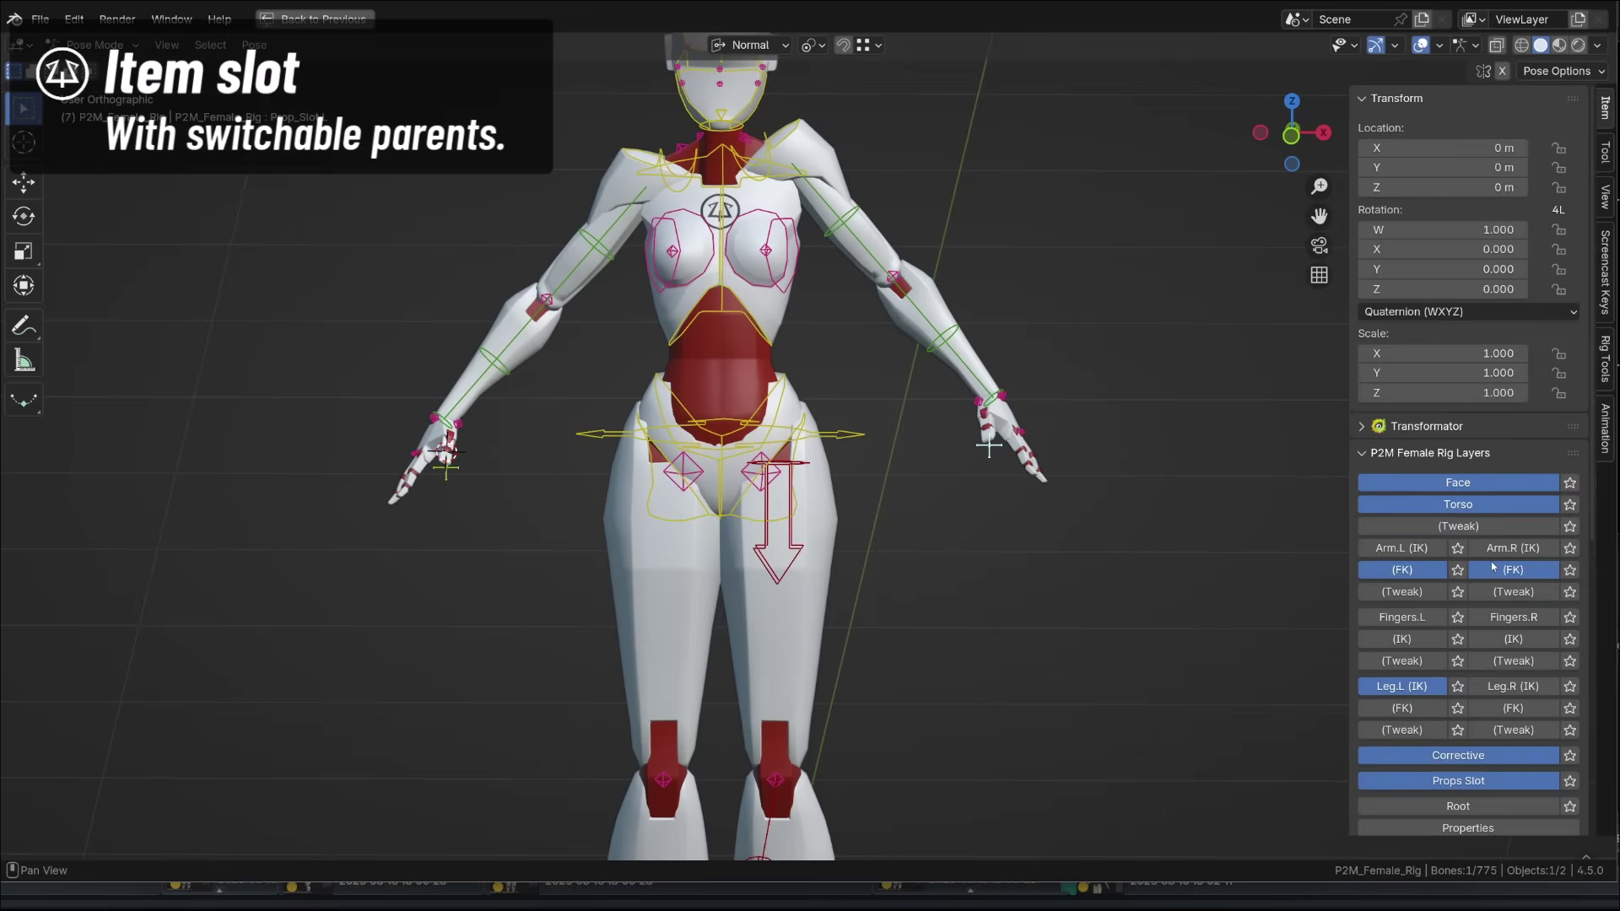
scroll(1493, 567, down, 6)
click(1428, 575)
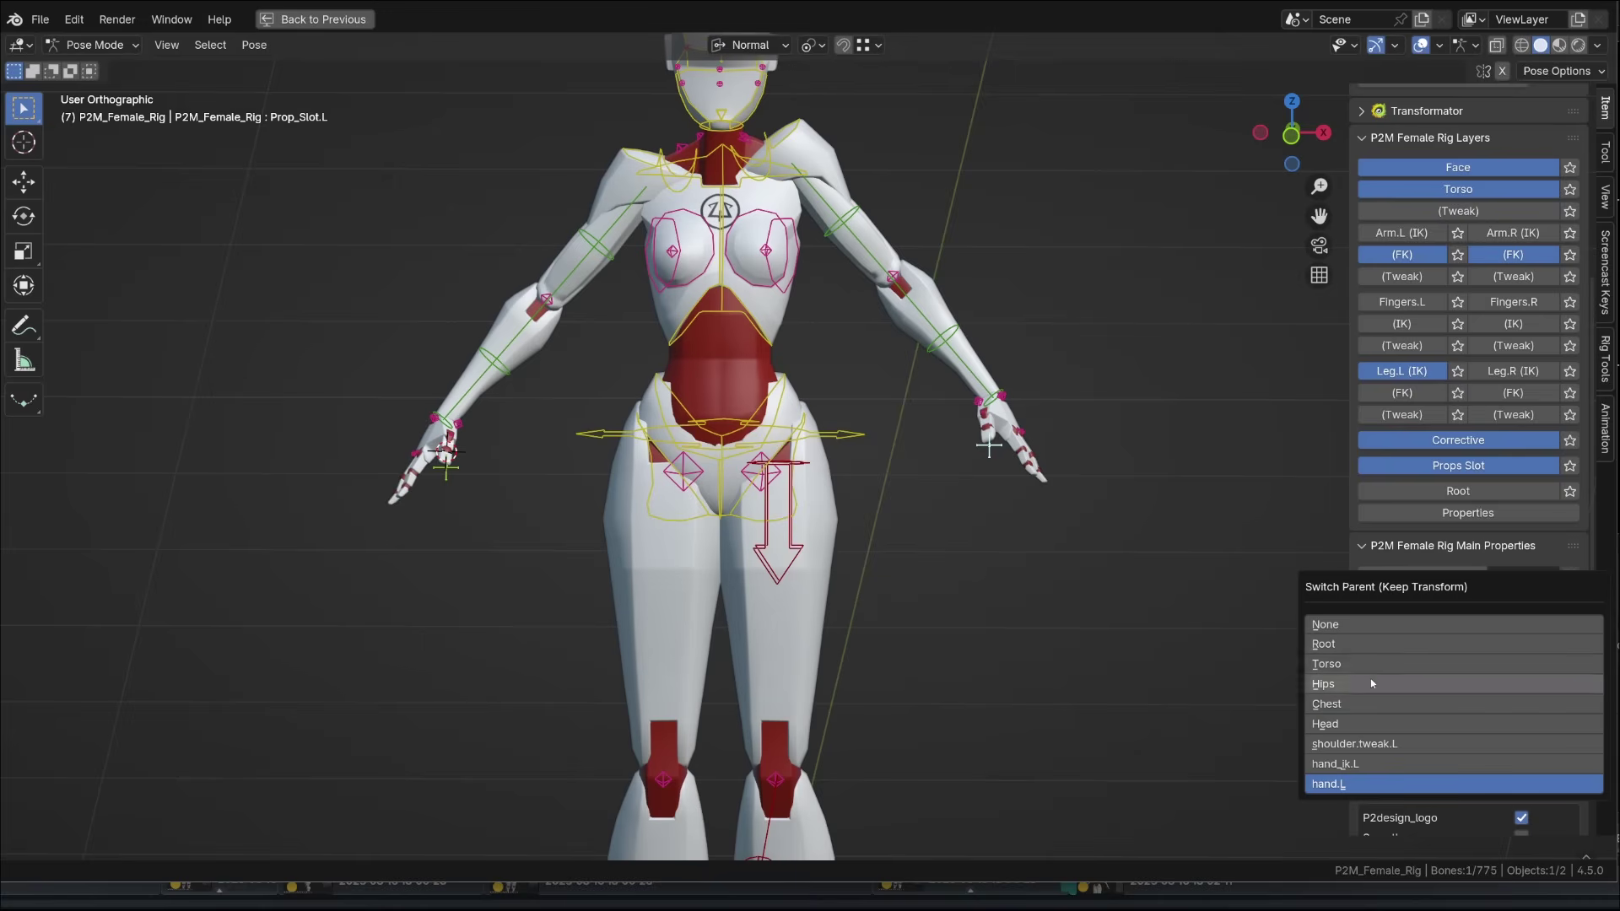
click(971, 670)
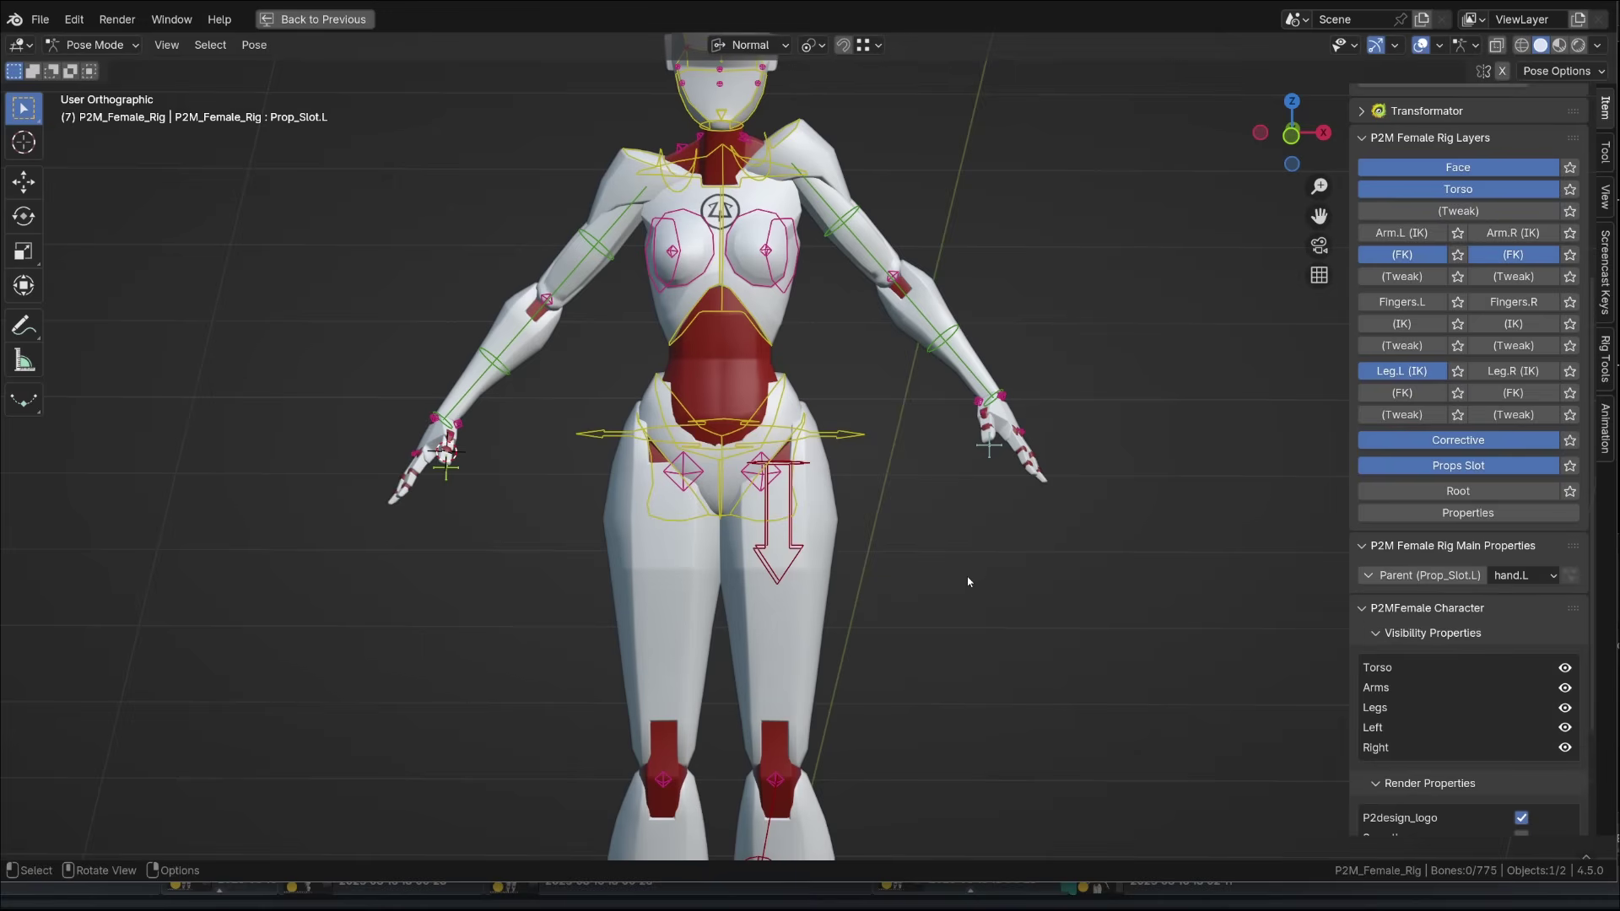